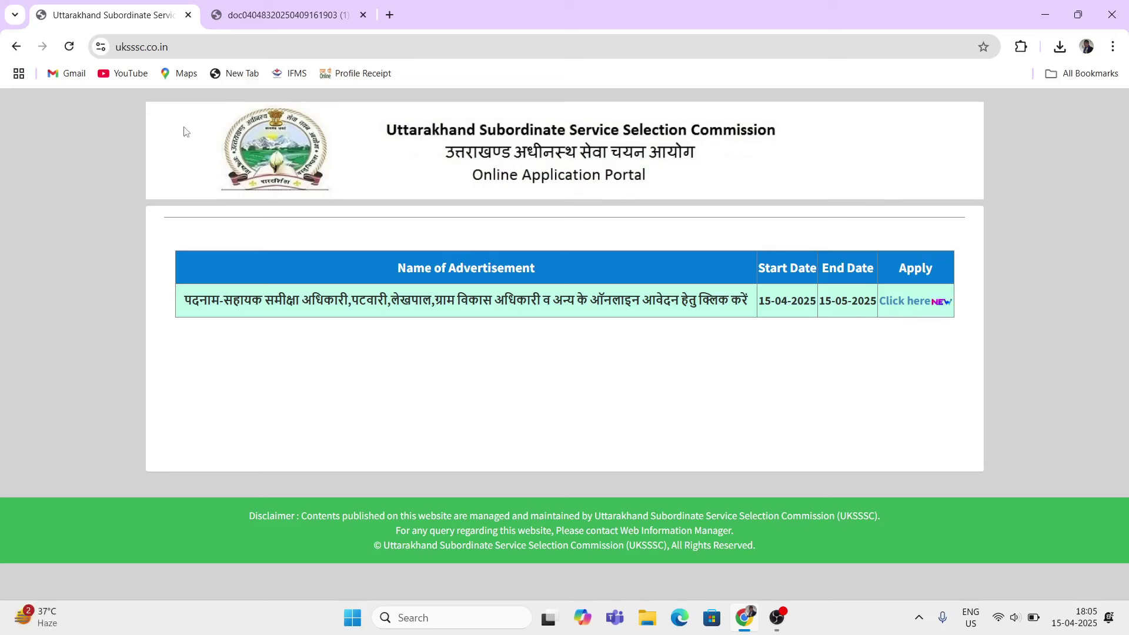
Step: Switch to the tab holding the recruitment notice doc04048320250409161903.pdf
click(287, 13)
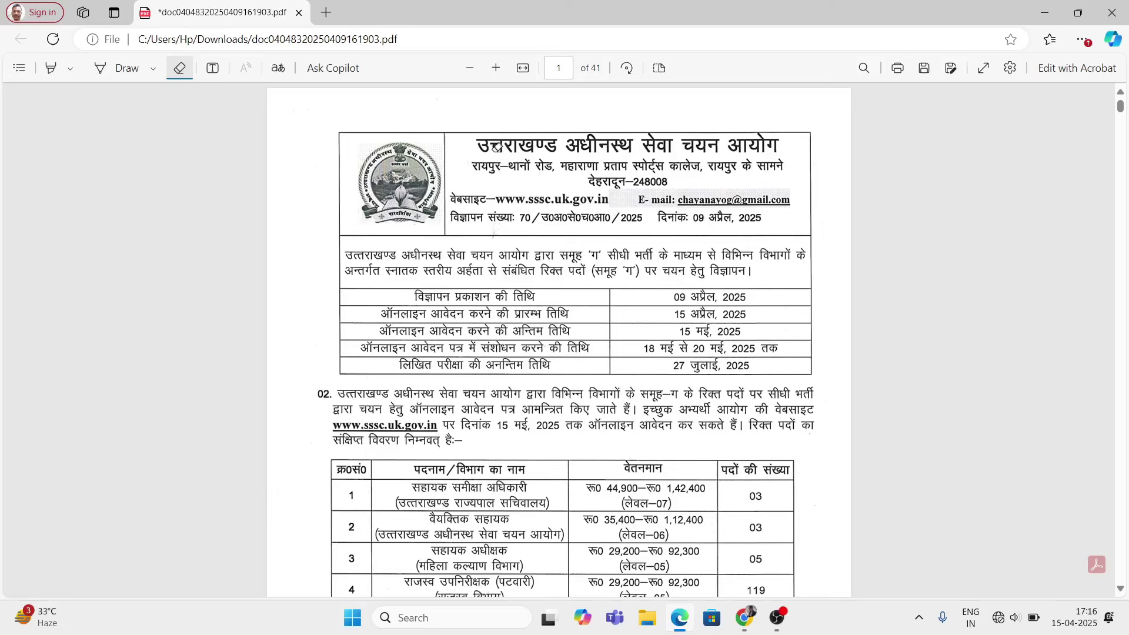
Step: With the Draw pen, tick the heading and the 15 April, 15 May and correction dates, and underline the exam-date row
click(113, 69)
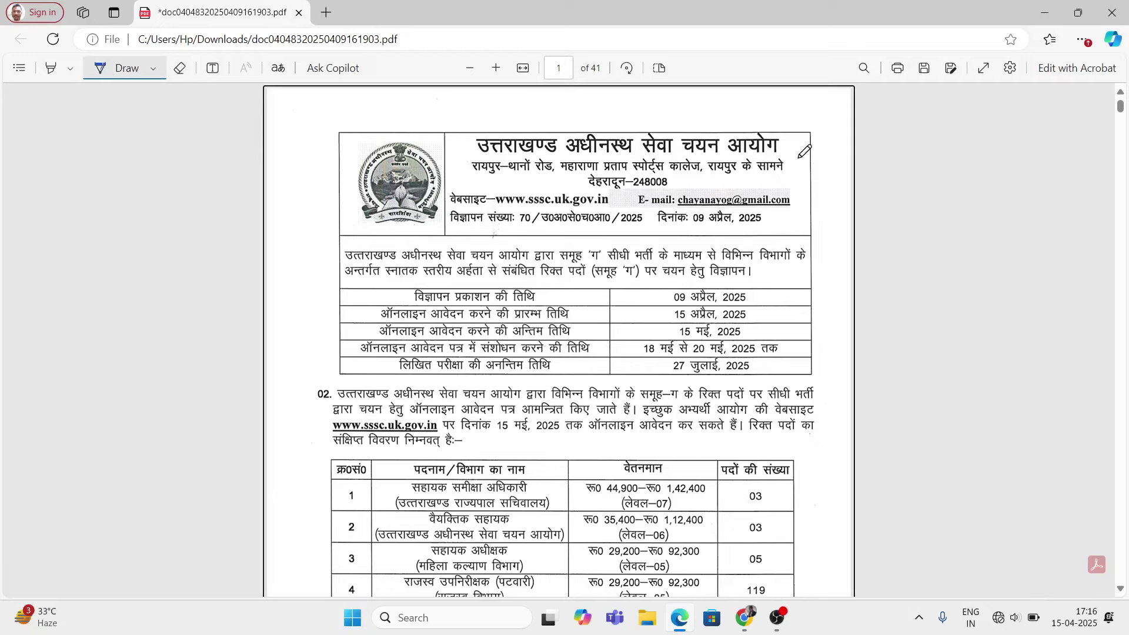
drag(795, 162, 828, 116)
drag(355, 315, 368, 321)
mouse_move(662, 312)
mouse_down()
mouse_move(675, 315)
mouse_move(672, 341)
mouse_up()
click(662, 326)
drag(625, 353, 635, 349)
drag(395, 377, 518, 379)
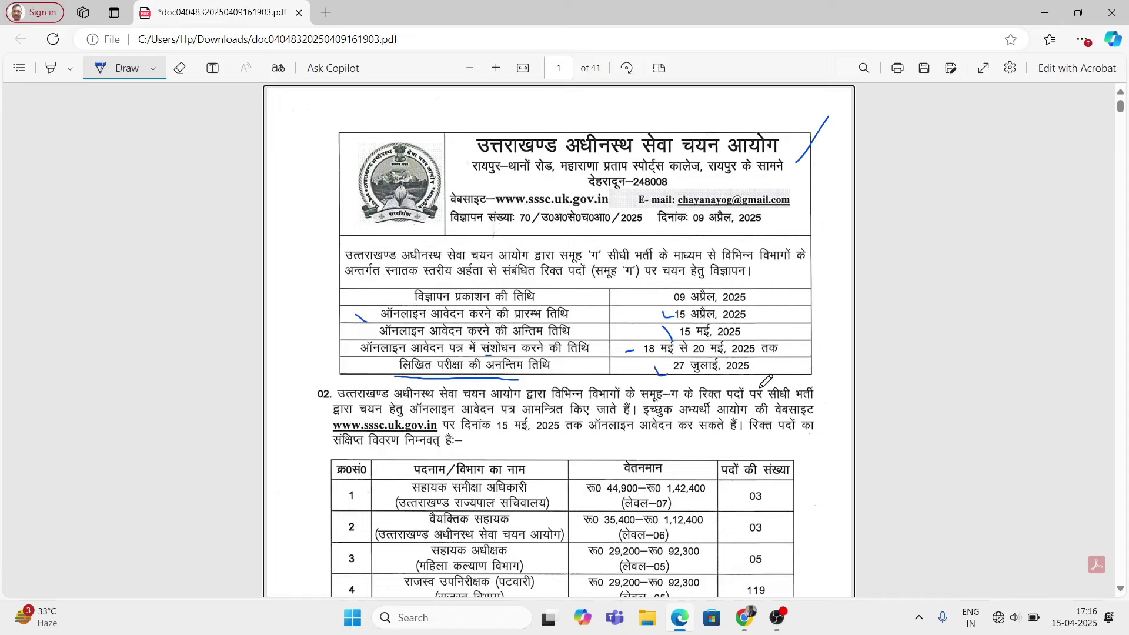
Step: Underline the vacancy table headers and tick row 1's post, pay scale, pay level and 03 posts
scroll(714, 412, down, 3)
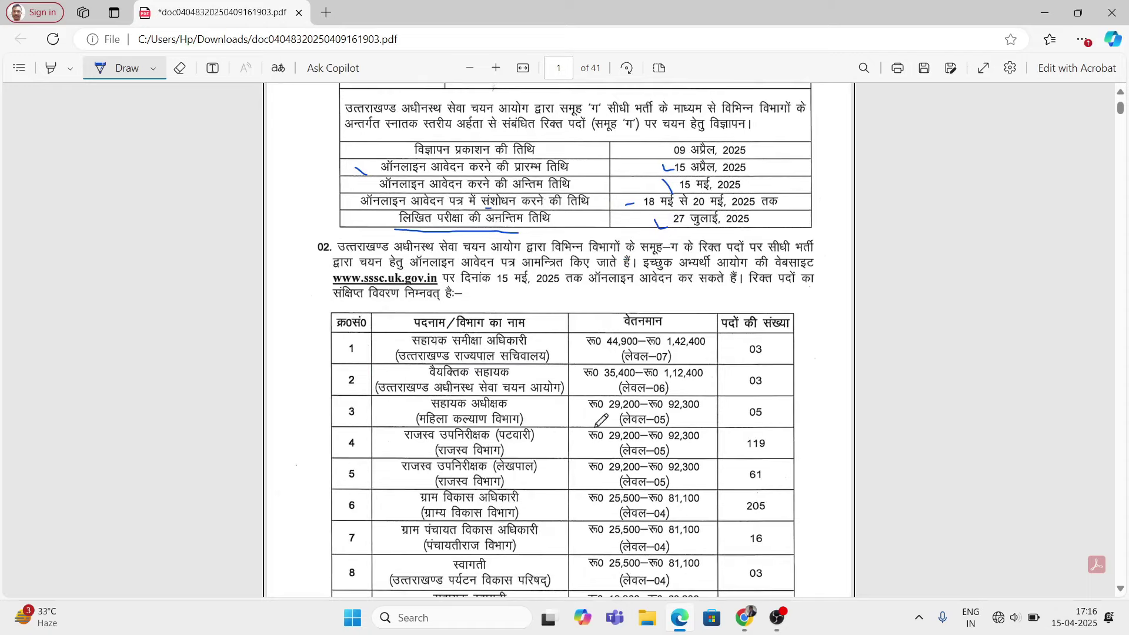
scroll(595, 425, down, 3)
drag(411, 159, 482, 157)
drag(630, 162, 803, 170)
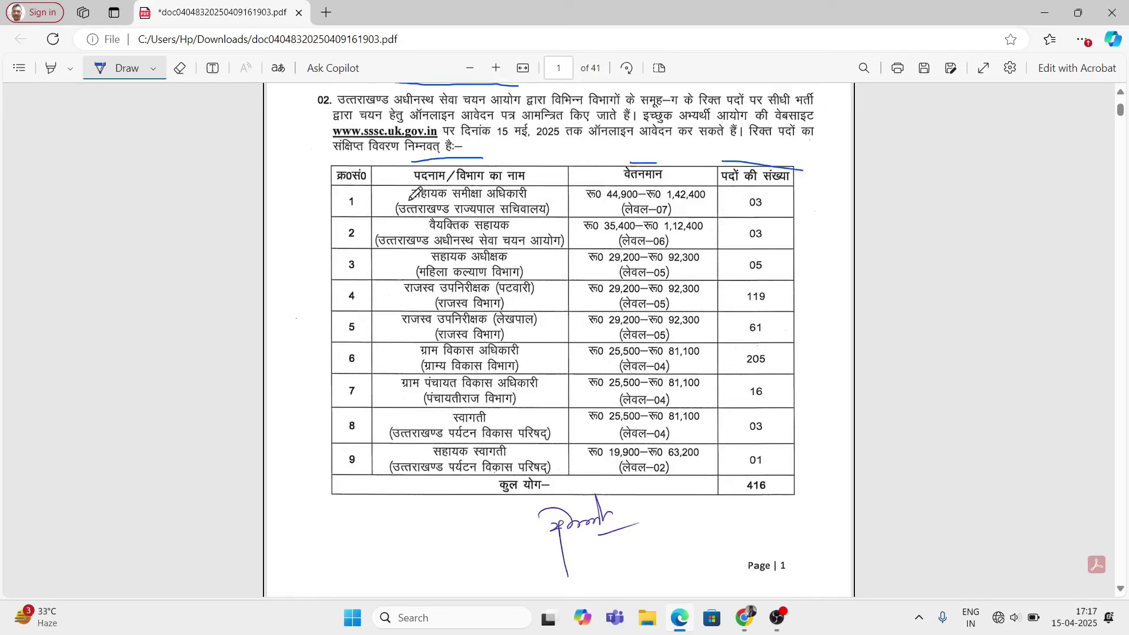
drag(395, 196, 402, 199)
drag(666, 180, 682, 165)
drag(594, 207, 606, 207)
drag(682, 210, 704, 207)
drag(776, 206, 788, 201)
Step: Tick the post names, pay scales, pay levels and post counts in vacancy rows 2 and 3
drag(406, 224, 425, 226)
drag(583, 234, 600, 243)
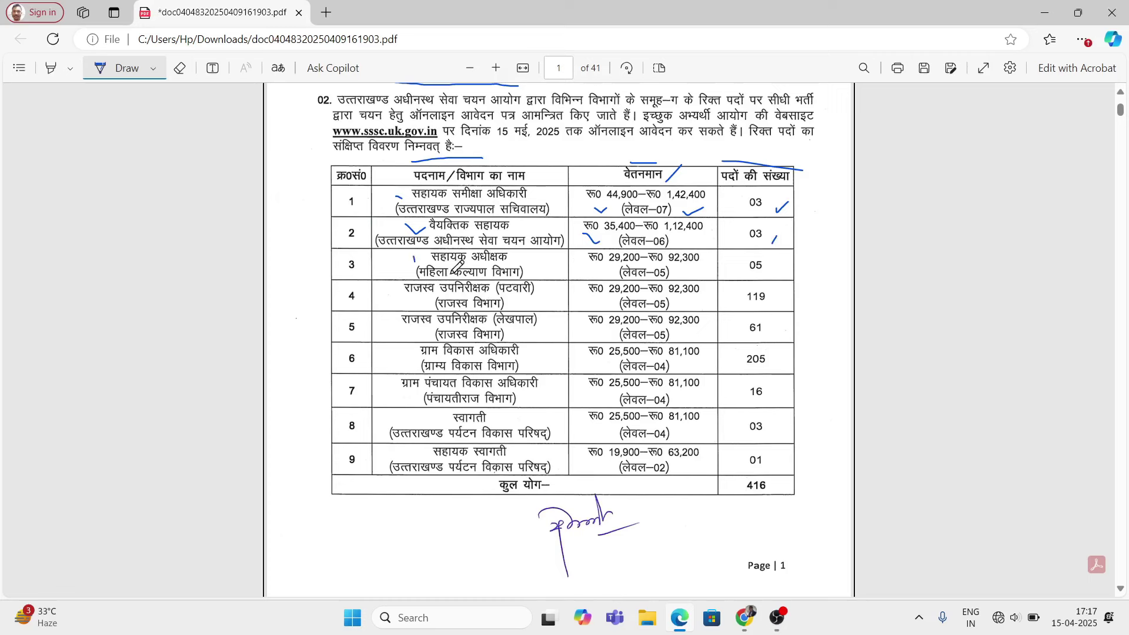
drag(522, 262, 537, 266)
drag(679, 273, 694, 273)
drag(762, 274, 779, 269)
Step: Tick row 4's revenue department, pay level and 119 posts, plus row 5's department and pay scale
drag(396, 298, 413, 301)
drag(527, 301, 543, 303)
drag(668, 308, 677, 304)
drag(772, 298, 783, 296)
drag(392, 332, 402, 340)
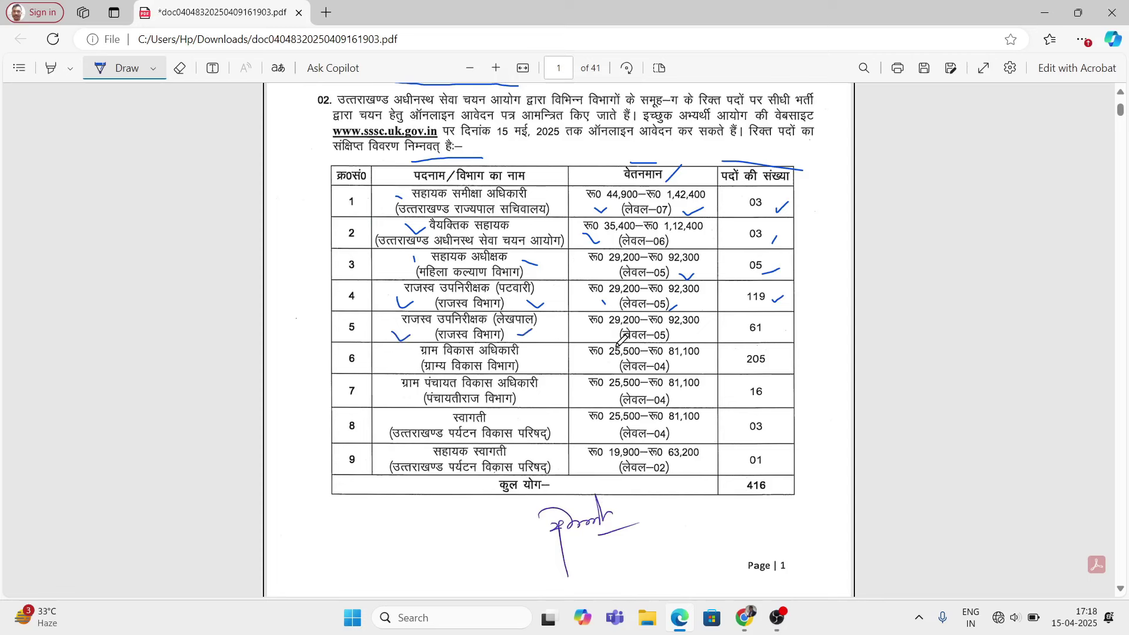
drag(596, 335, 601, 335)
Step: Tick row 5's 61 posts, row 6's pay and 205 posts, and row 7's post, pay and 16 posts
drag(764, 331, 768, 336)
drag(392, 359, 403, 370)
drag(594, 363, 681, 365)
click(770, 366)
drag(381, 392, 401, 403)
drag(594, 390, 611, 391)
click(675, 403)
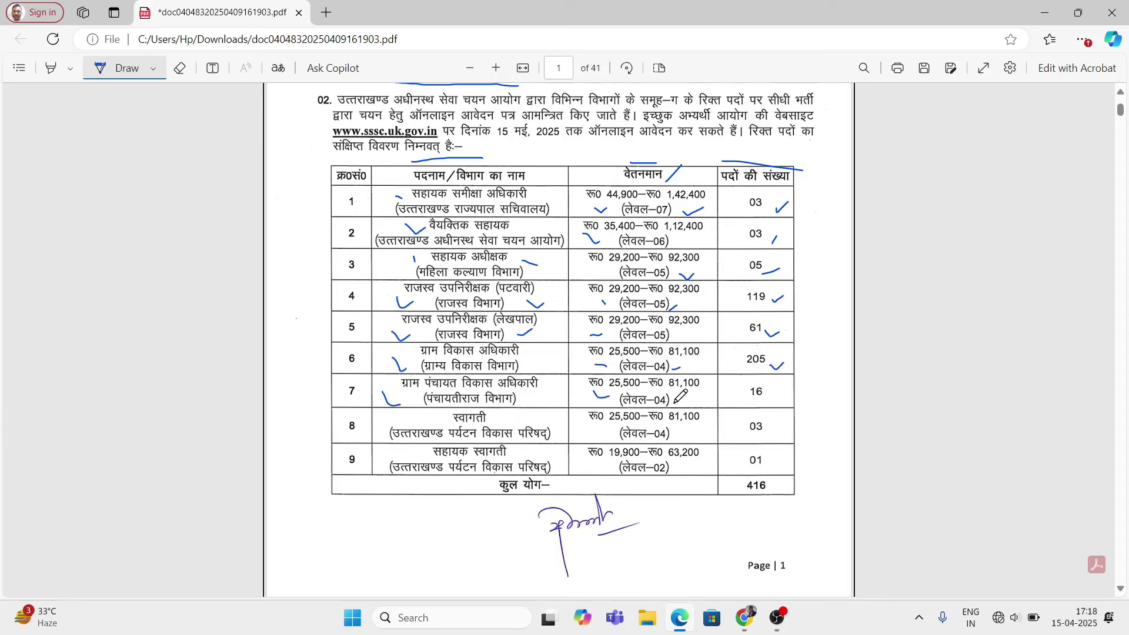
drag(765, 401, 781, 386)
Step: Tick the post names and pay entries in rows 8 and 9 and underline the 416 total
drag(432, 416, 451, 420)
drag(606, 425, 689, 429)
drag(404, 450, 427, 448)
drag(599, 464, 604, 471)
drag(718, 515, 800, 501)
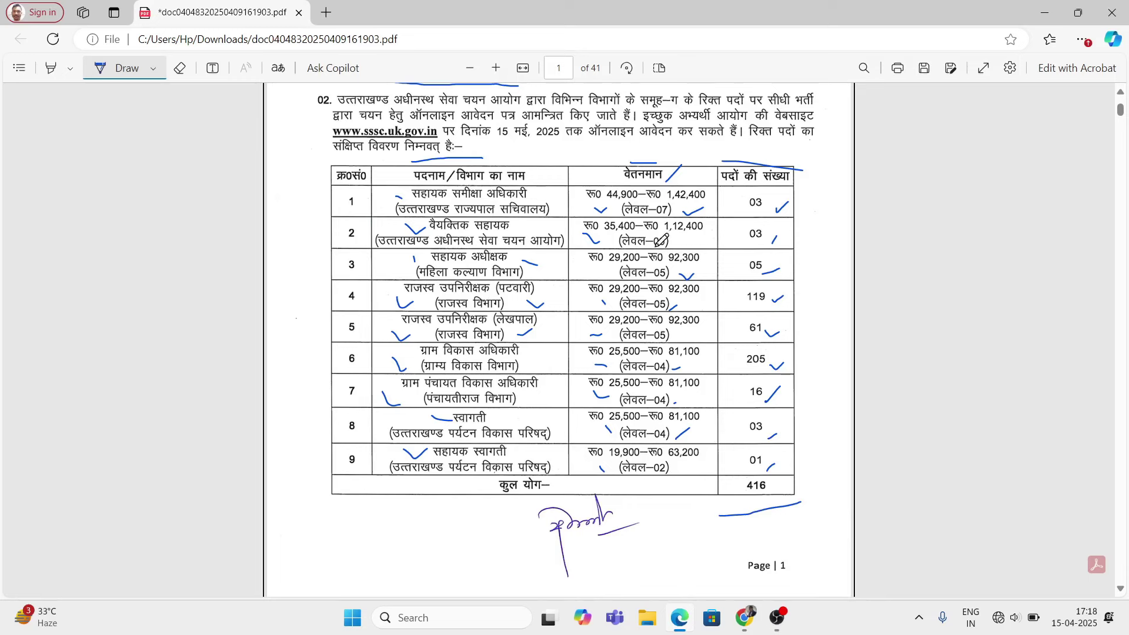
scroll(570, 465, down, 5)
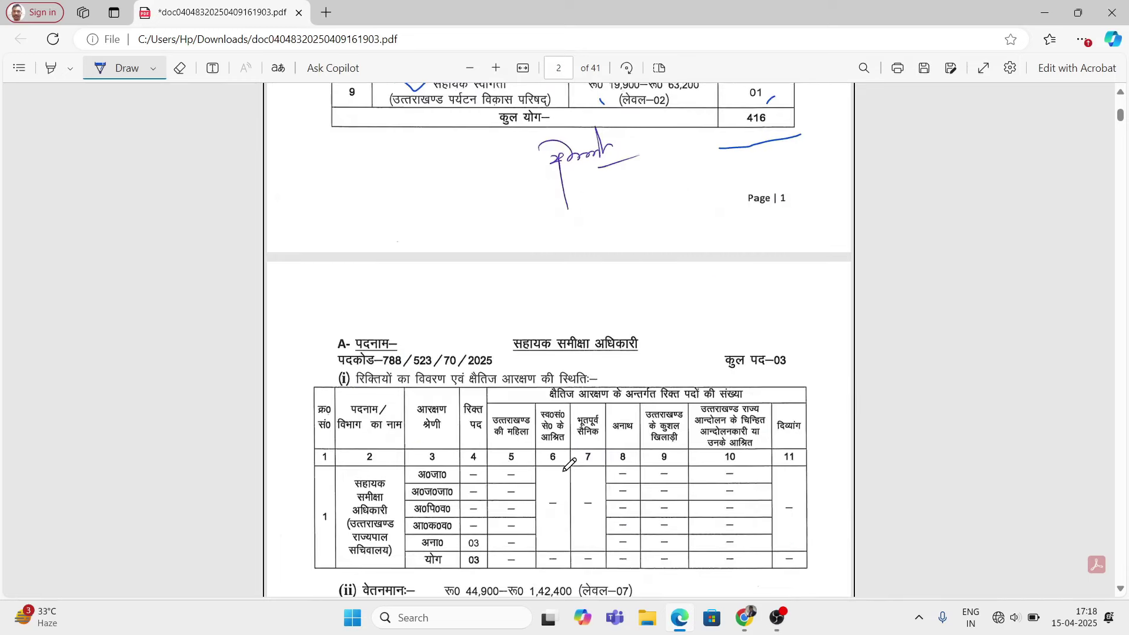
Step: Tick the post A heading, underline its 03 total posts and mark the category-wise vacancies
scroll(564, 469, down, 2)
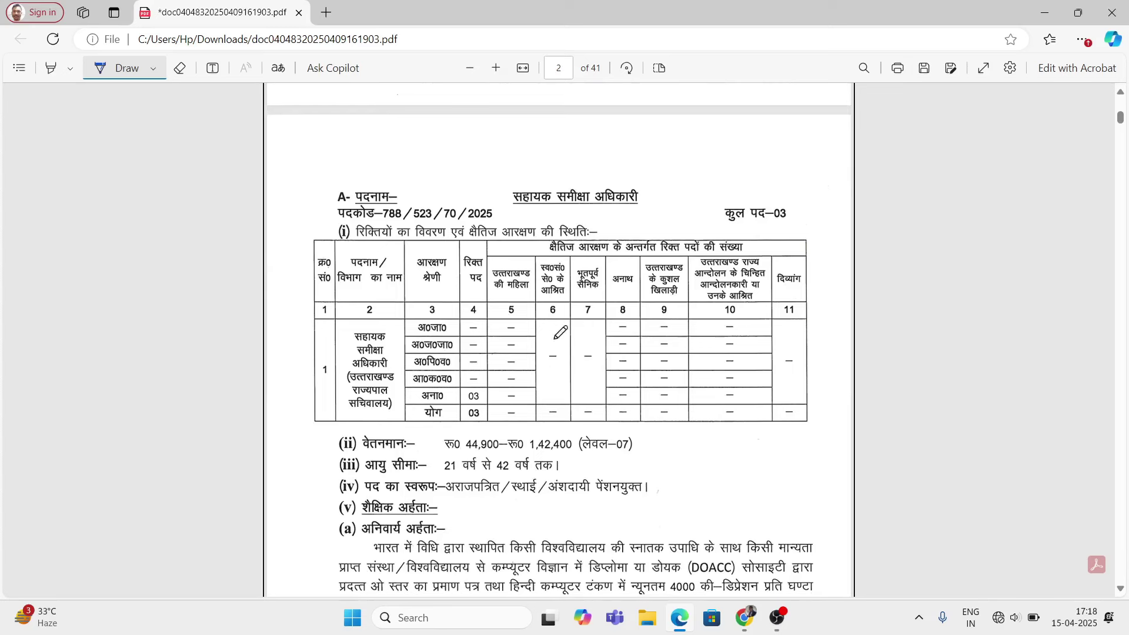
drag(457, 169, 509, 150)
drag(734, 228, 763, 226)
drag(451, 326, 469, 321)
mouse_move(457, 339)
mouse_down()
mouse_move(475, 337)
mouse_move(467, 386)
mouse_up()
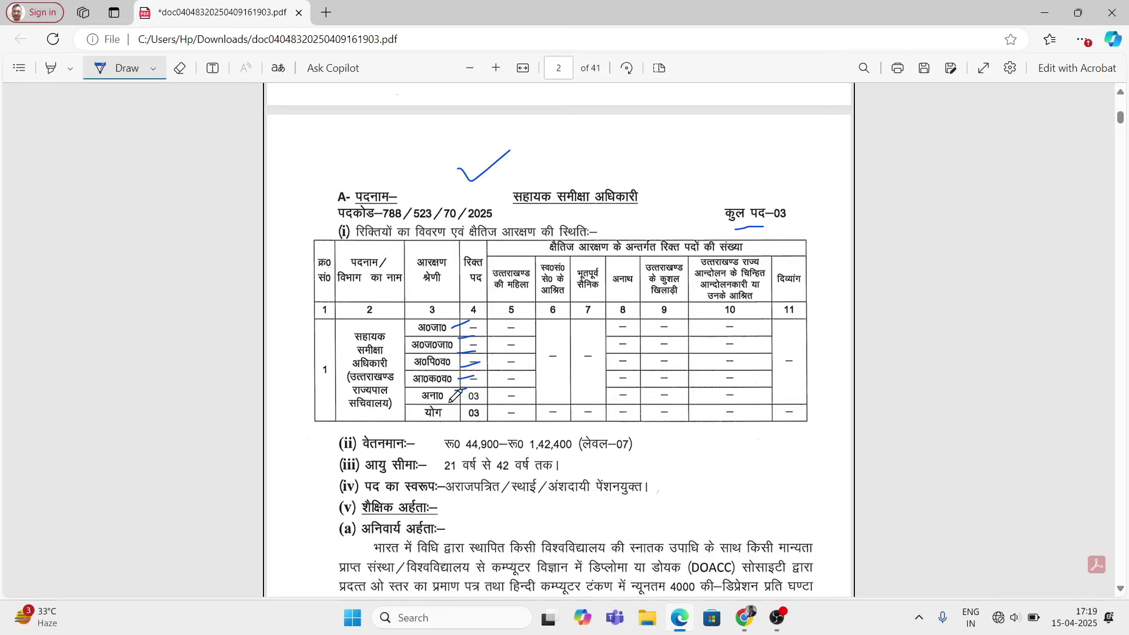
drag(487, 404, 516, 394)
Step: Mark post A's pay scale line and underline the educational qualification headings
scroll(503, 435, down, 1)
mouse_move(419, 379)
mouse_down()
mouse_move(447, 365)
mouse_move(451, 381)
mouse_up()
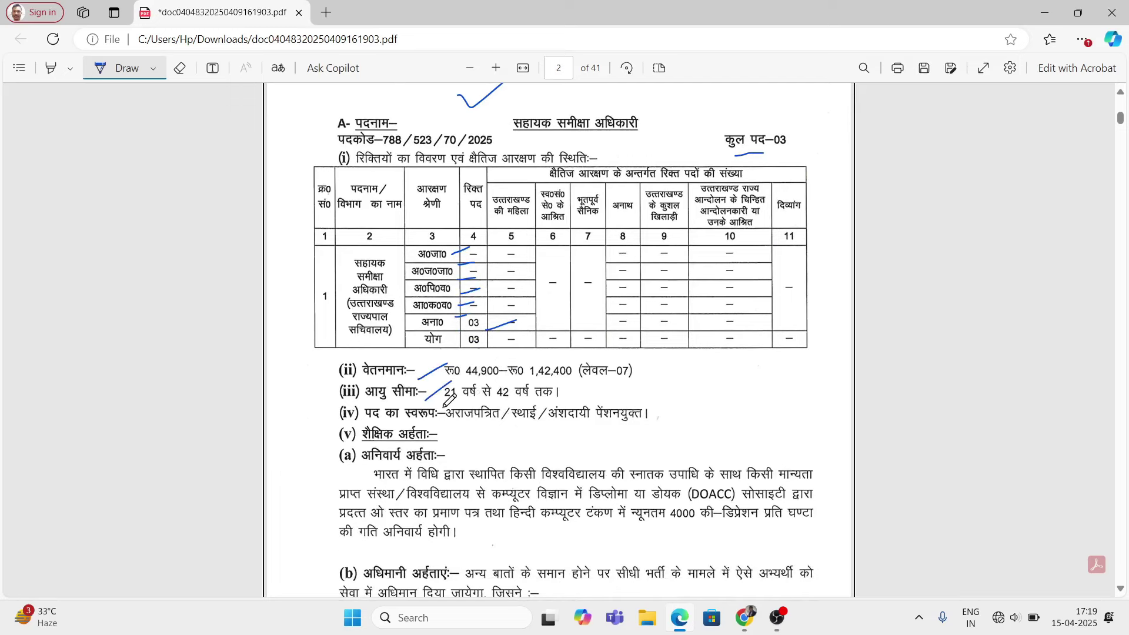
mouse_move(432, 439)
mouse_down()
mouse_move(475, 435)
mouse_move(477, 456)
mouse_up()
scroll(564, 456, down, 1)
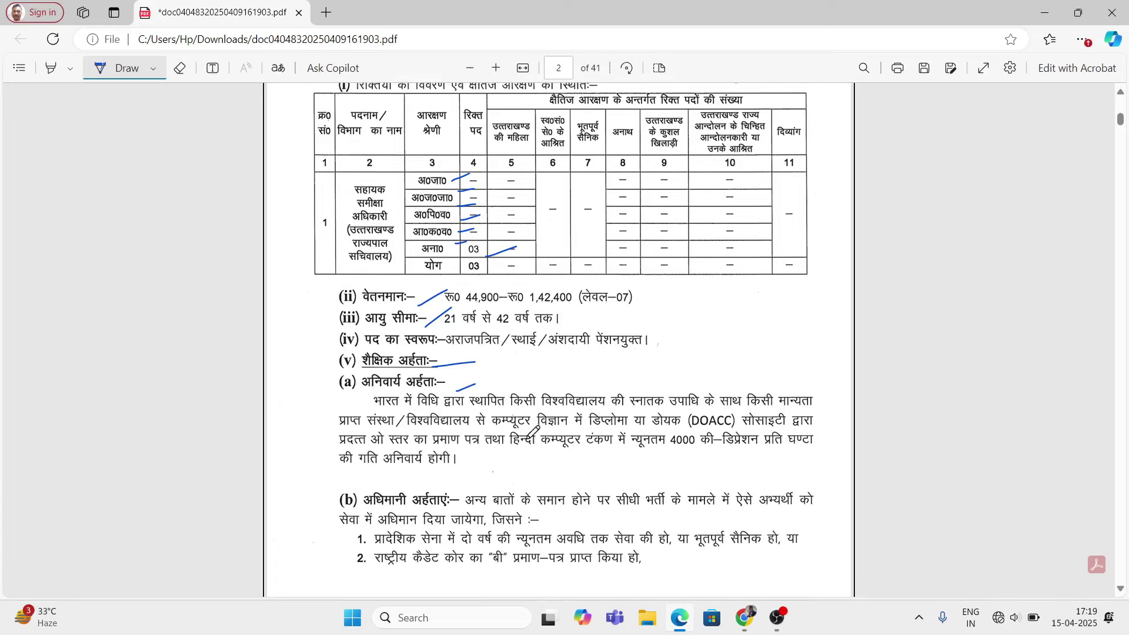
Step: Underline post A's degree, diploma/DOACC and 4000 key-depression typing requirements, and bracket the paragraph
scroll(532, 433, down, 1)
drag(379, 341, 401, 340)
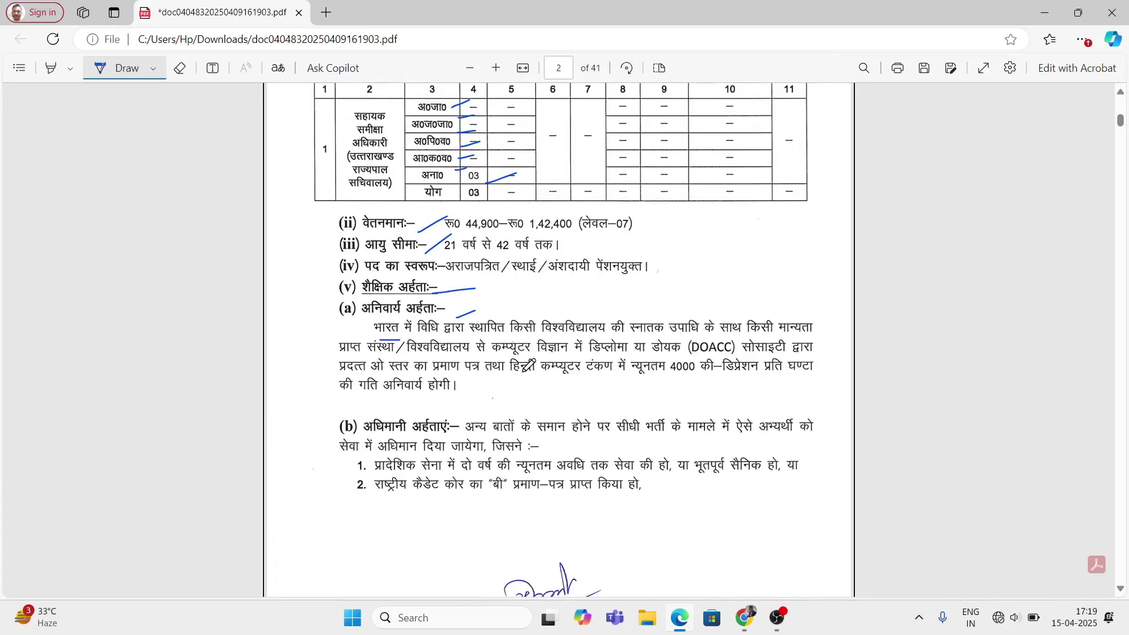
drag(548, 318, 623, 317)
drag(627, 341, 753, 339)
drag(438, 355, 479, 352)
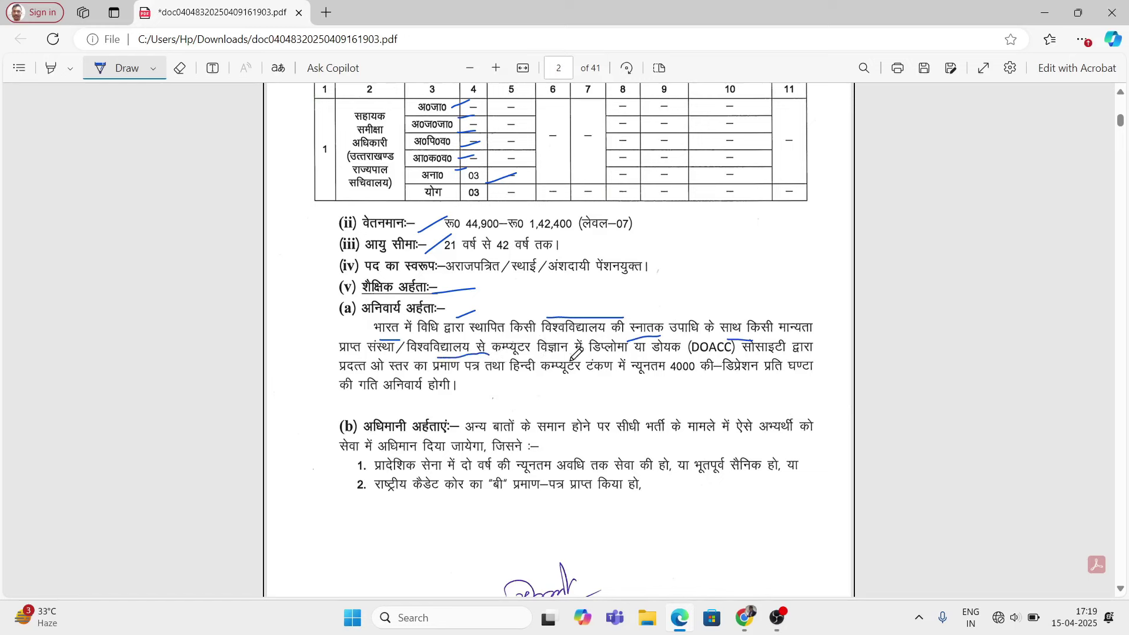
drag(605, 356, 631, 353)
drag(659, 358, 698, 359)
drag(540, 389, 613, 387)
drag(670, 386, 699, 385)
drag(826, 294, 822, 376)
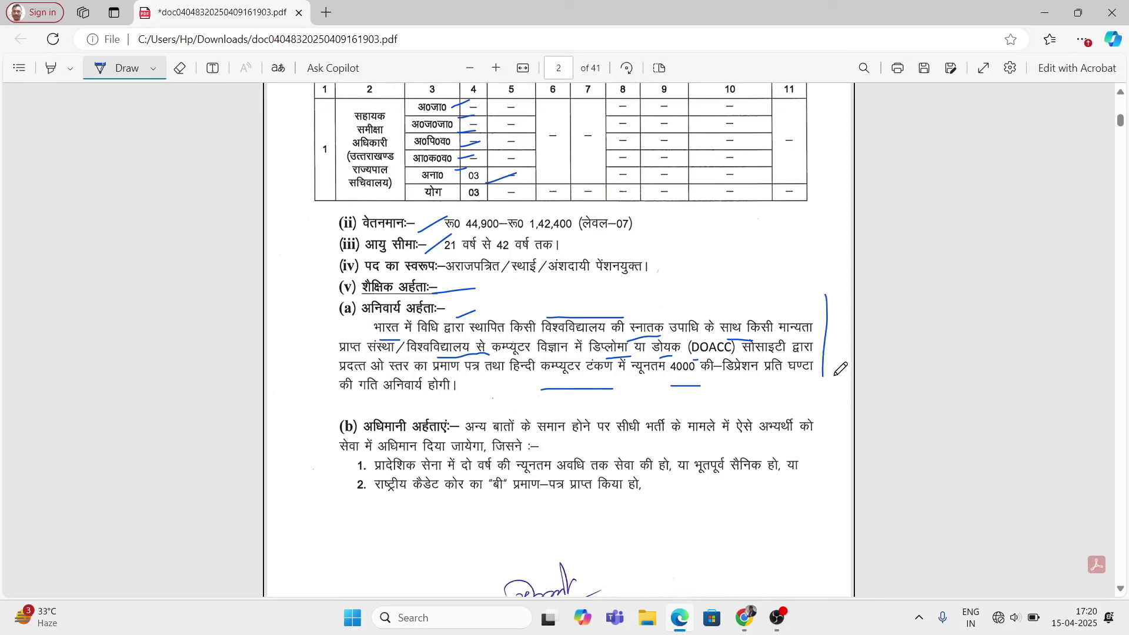
mouse_move(778, 277)
mouse_down()
mouse_move(781, 294)
mouse_move(823, 290)
mouse_up()
click(800, 282)
Step: Mark the preferential qualifications heading, the ex-serviceman condition and the NCC certificate item
scroll(344, 479, down, 1)
drag(319, 341, 349, 398)
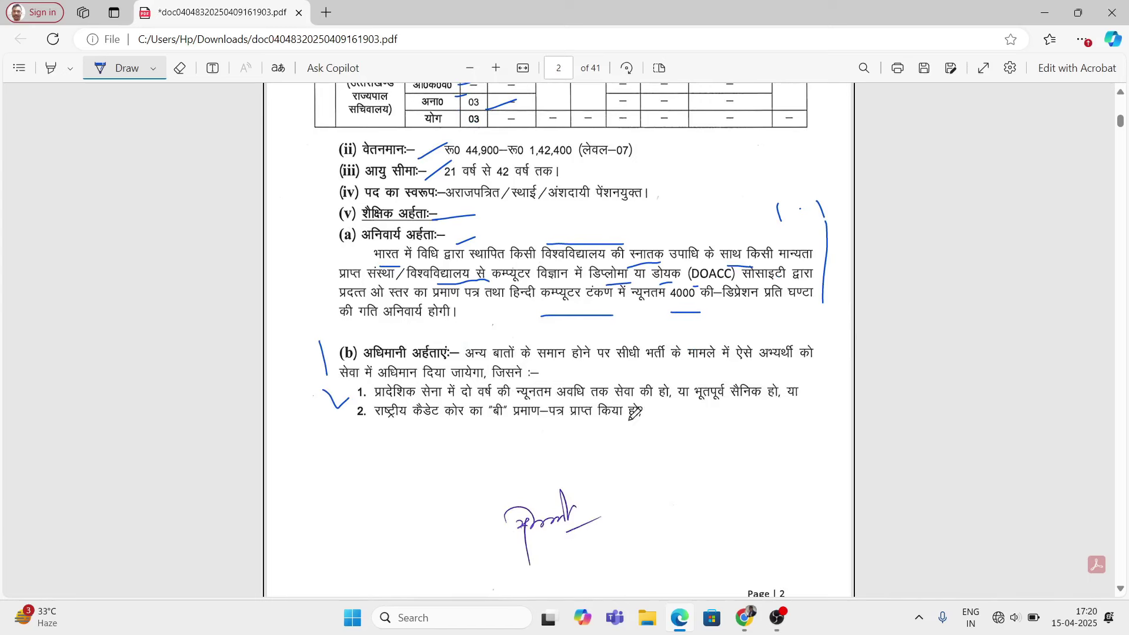
drag(689, 412, 747, 407)
mouse_move(411, 431)
mouse_down()
mouse_move(509, 436)
mouse_move(524, 424)
mouse_move(511, 446)
mouse_up()
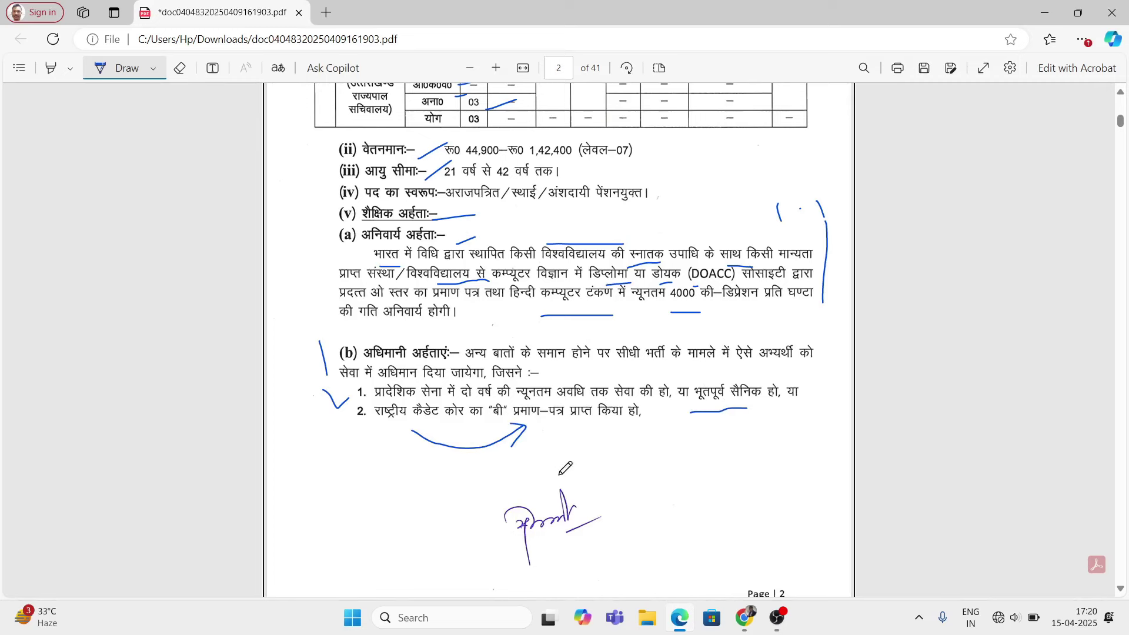
scroll(471, 447, down, 7)
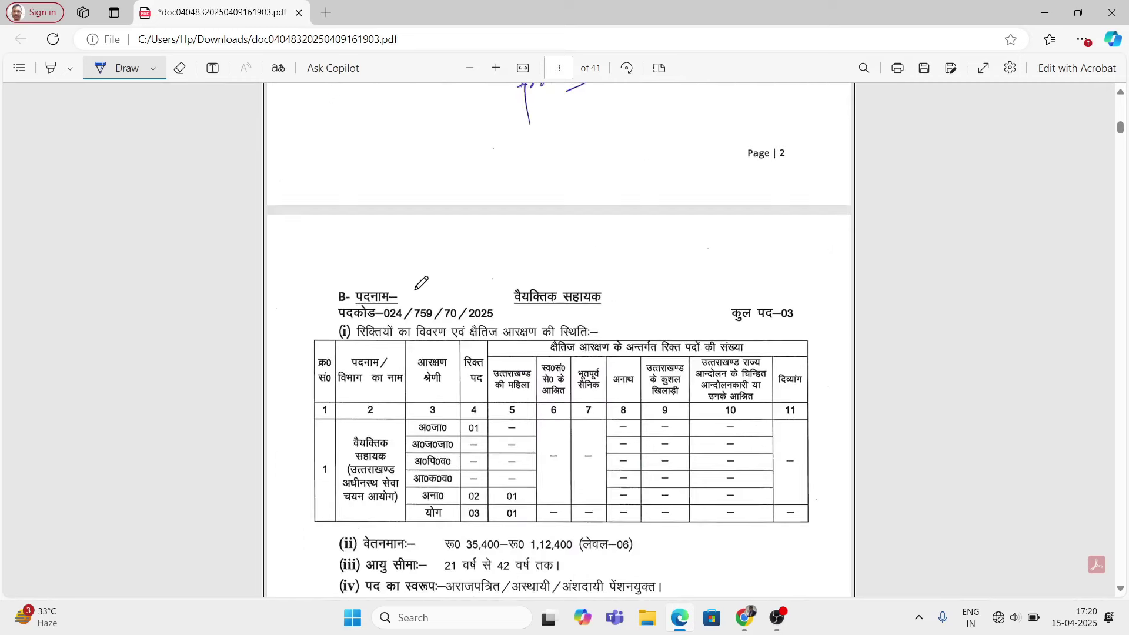
Step: Mark the वैयक्तिक सहायक heading, its 03 total posts, SC and 02 unreserved vacancies, and pay scale
drag(415, 289, 441, 289)
drag(605, 306, 644, 293)
drag(764, 327, 789, 323)
scroll(597, 444, down, 3)
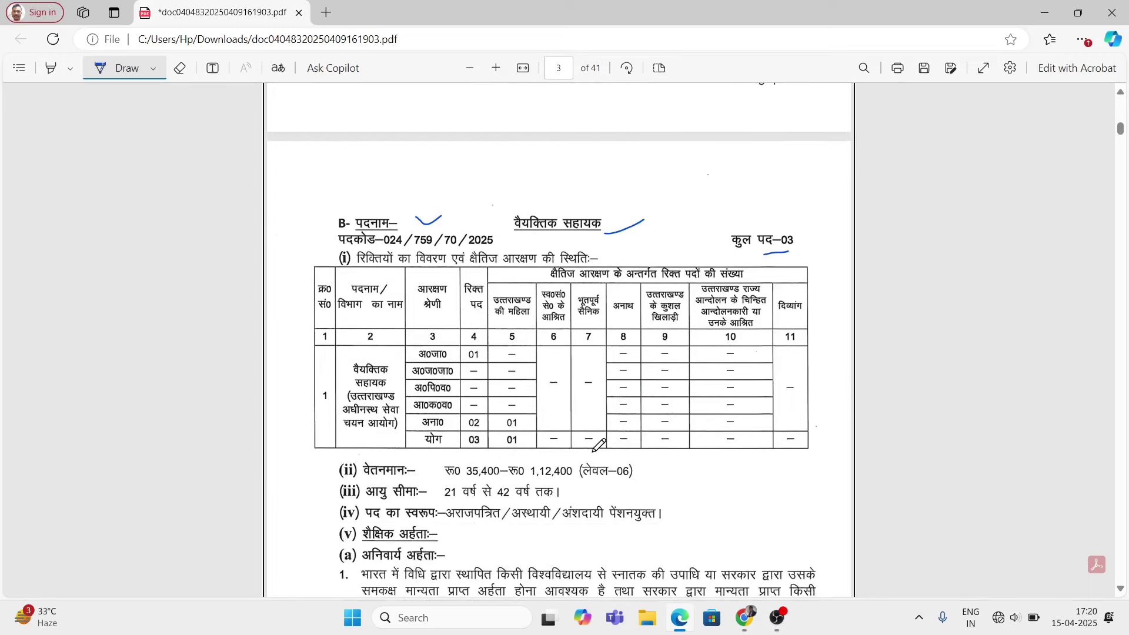
drag(450, 279, 457, 283)
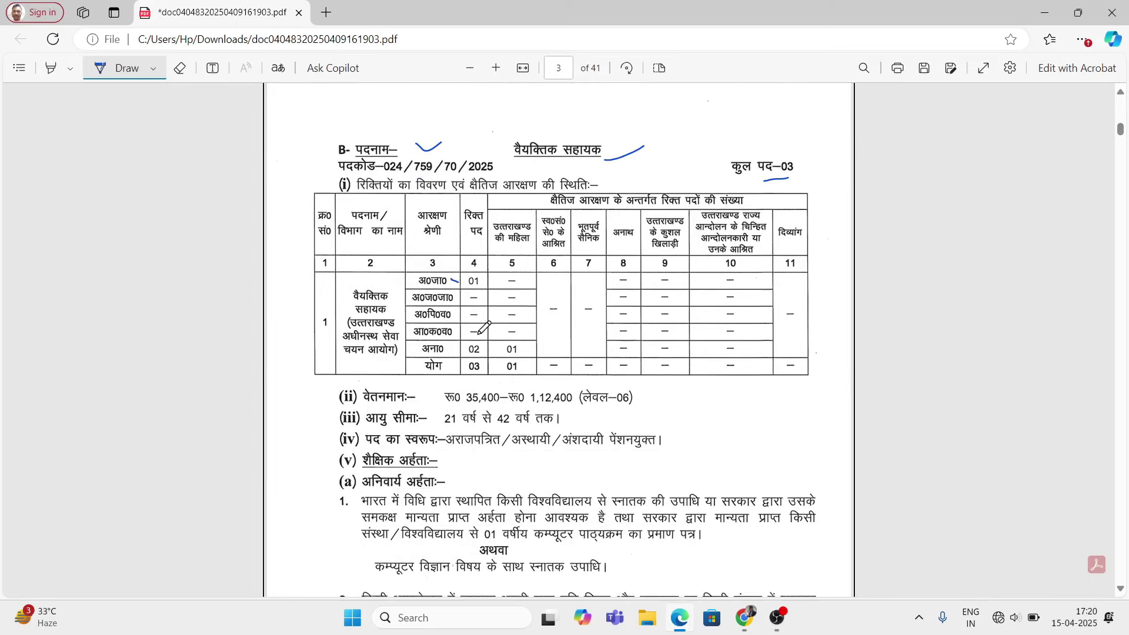
drag(457, 351, 469, 346)
mouse_move(409, 407)
mouse_down()
mouse_move(426, 398)
mouse_move(436, 423)
mouse_up()
Step: Mark post B's qualification headings, graduate degree line, अथवा, पाठ्यक्रम and the computer science degree alternative
scroll(523, 447, down, 3)
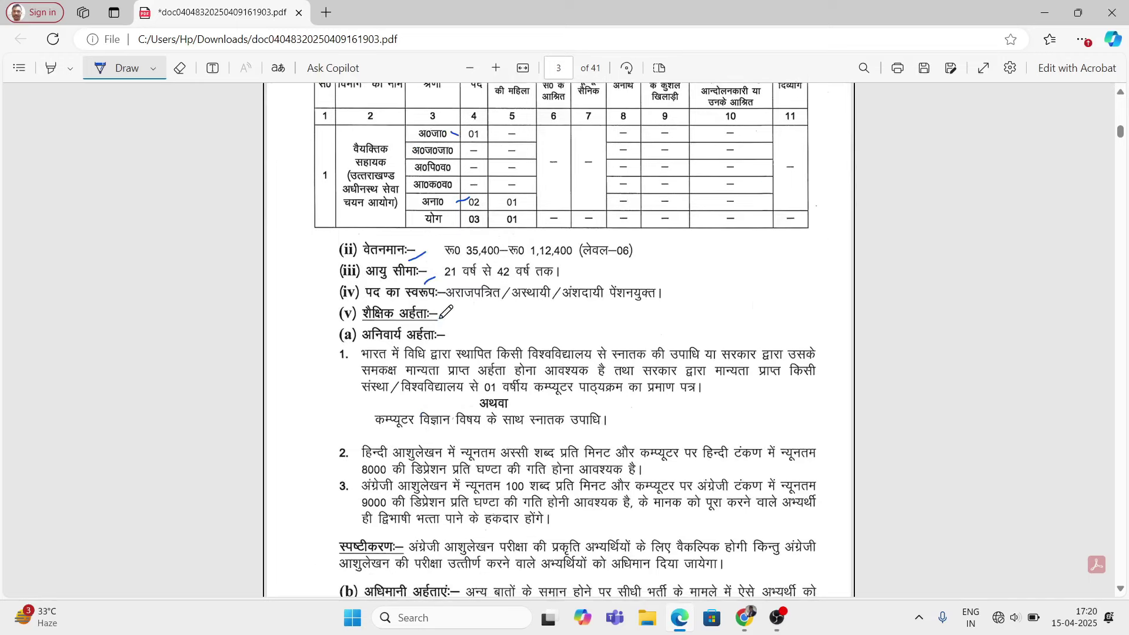
mouse_move(436, 319)
mouse_down()
mouse_move(463, 315)
mouse_move(475, 337)
mouse_up()
click(549, 342)
drag(566, 340, 676, 338)
drag(614, 365, 631, 365)
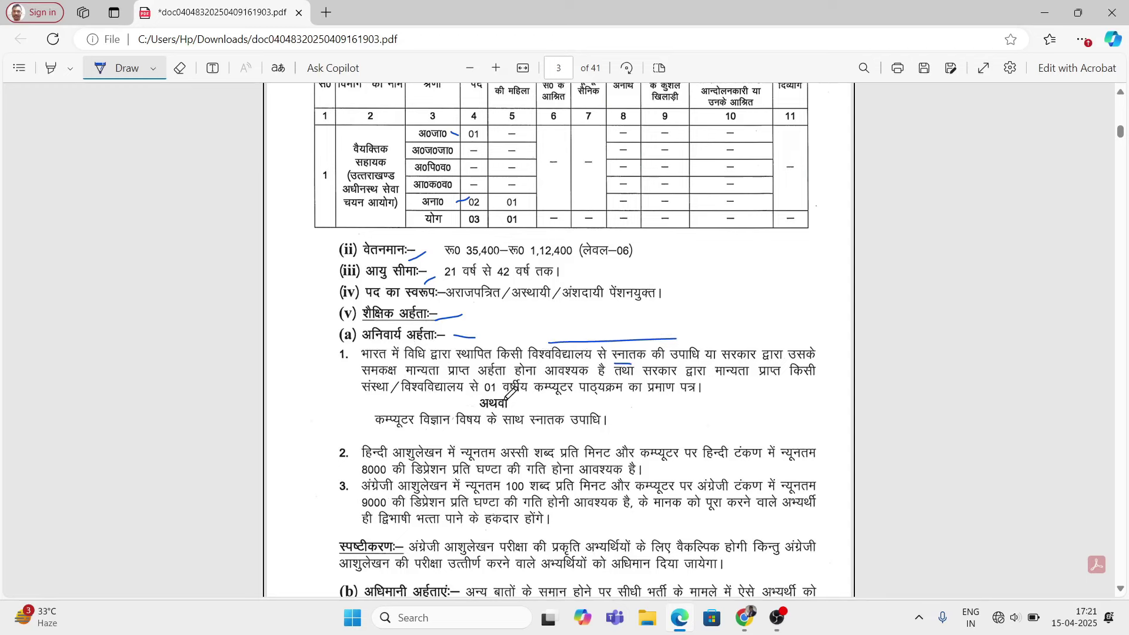
drag(506, 401, 527, 400)
drag(588, 404, 628, 402)
drag(345, 421, 372, 436)
drag(612, 424, 654, 407)
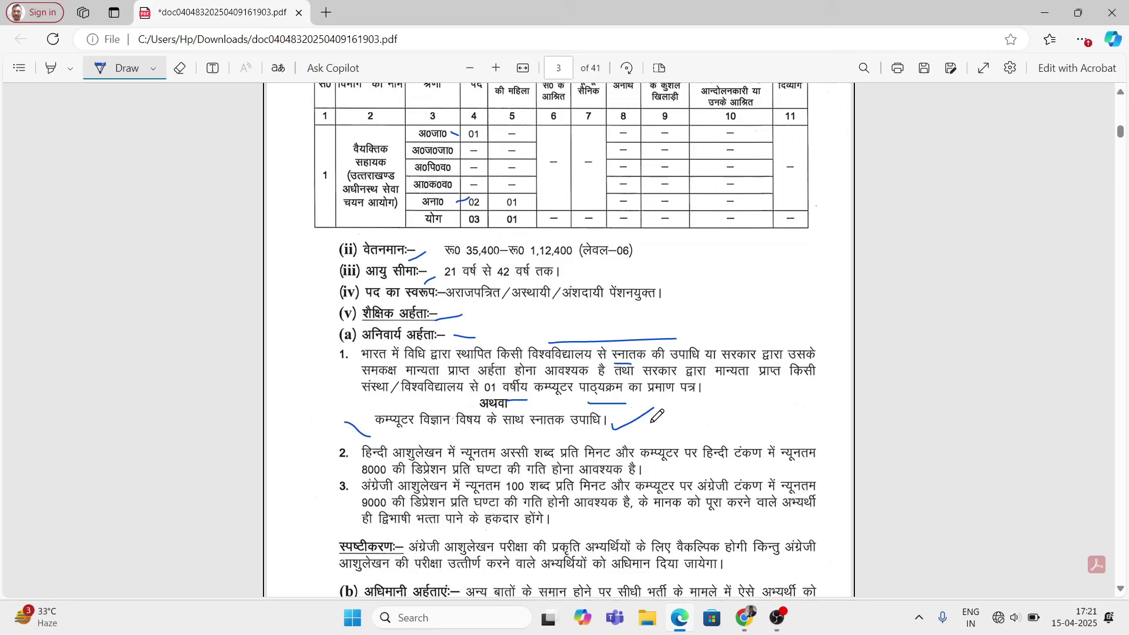
drag(727, 328, 744, 328)
drag(695, 322, 714, 325)
Step: Mark post B's Hindi and English shorthand items, the bilingual line and the अधिमानी अर्हताएं section
scroll(518, 440, down, 2)
drag(322, 381, 357, 393)
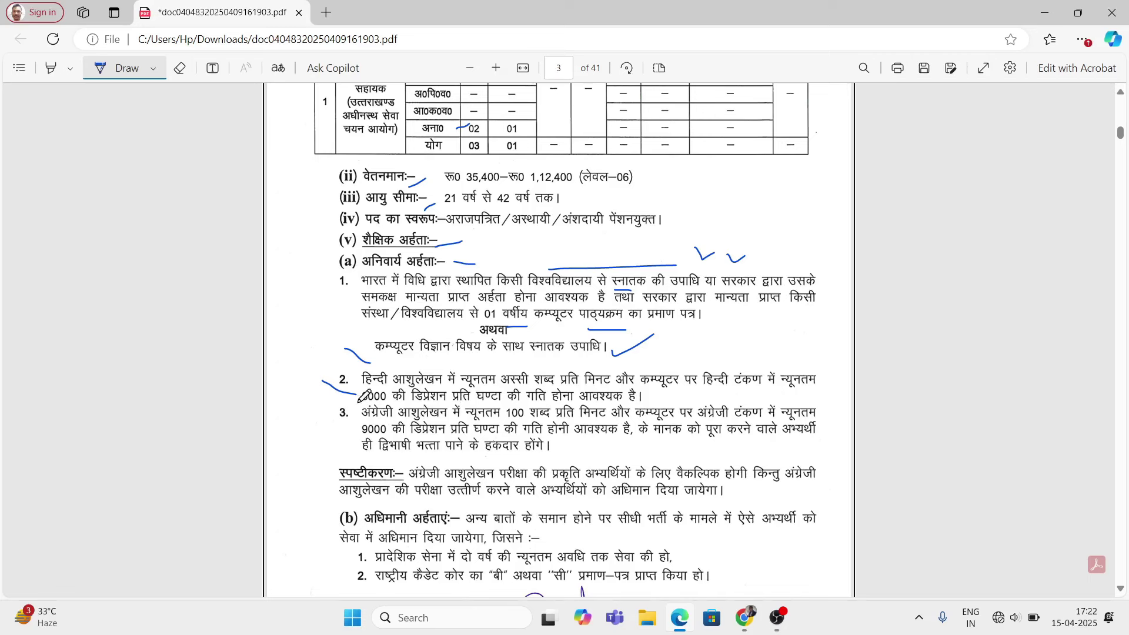
drag(353, 399, 356, 408)
drag(350, 434, 358, 447)
scroll(382, 470, down, 3)
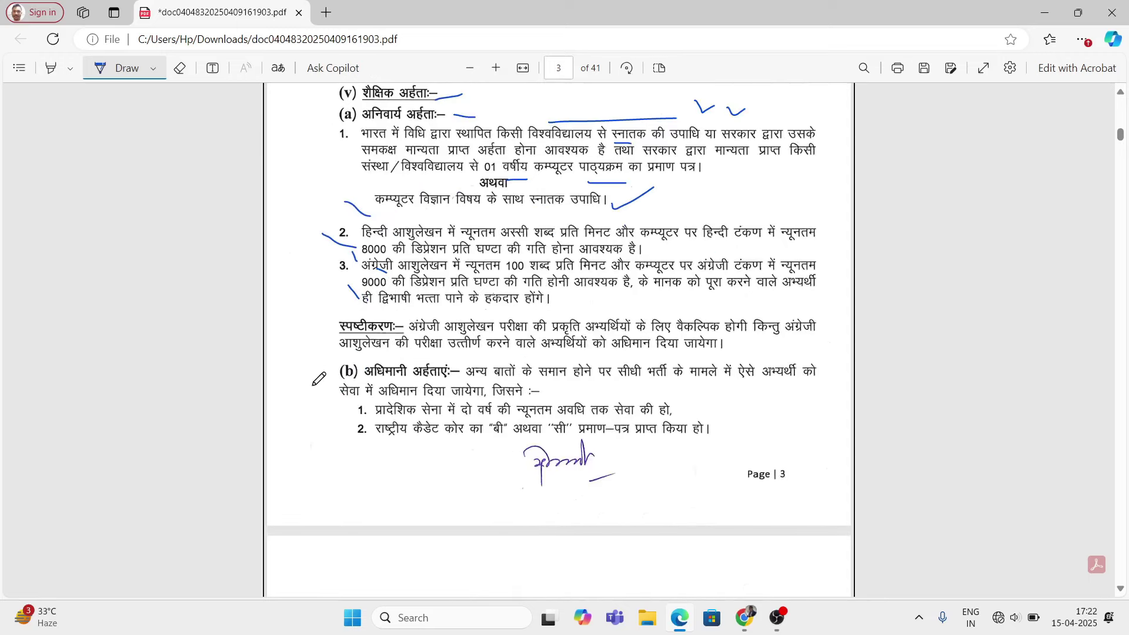
drag(312, 369, 346, 442)
scroll(470, 476, up, 3)
Step: Tick the post C heading and vacancy counts, the रू0 29,200 pay line and the 21–42 years age limit
scroll(433, 525, down, 8)
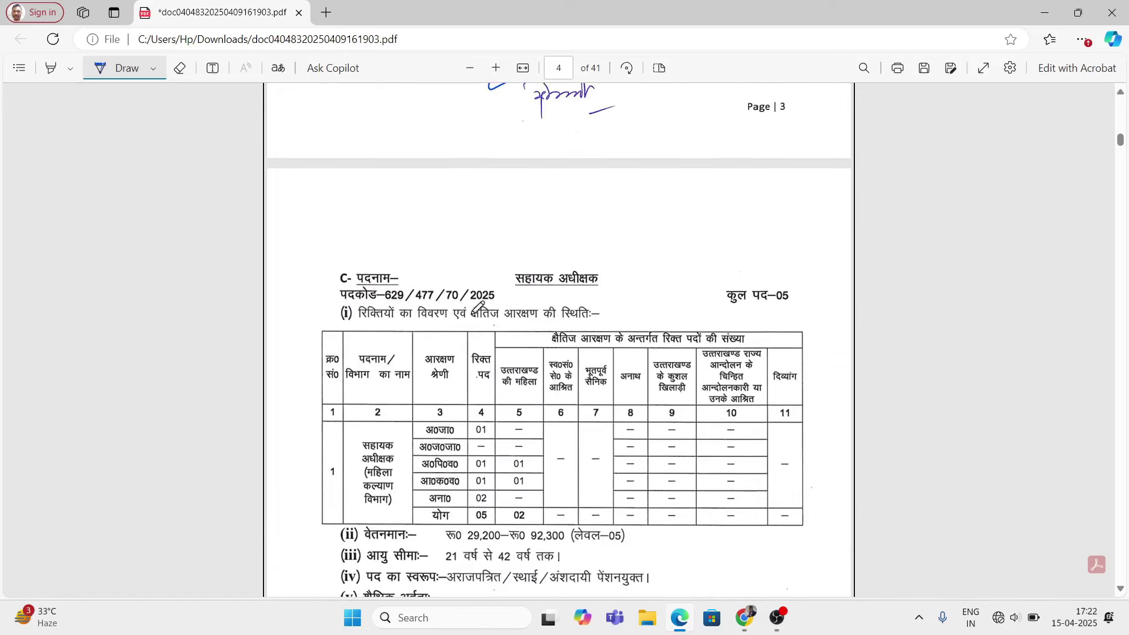
drag(639, 287, 671, 273)
drag(772, 316, 807, 313)
scroll(803, 332, down, 1)
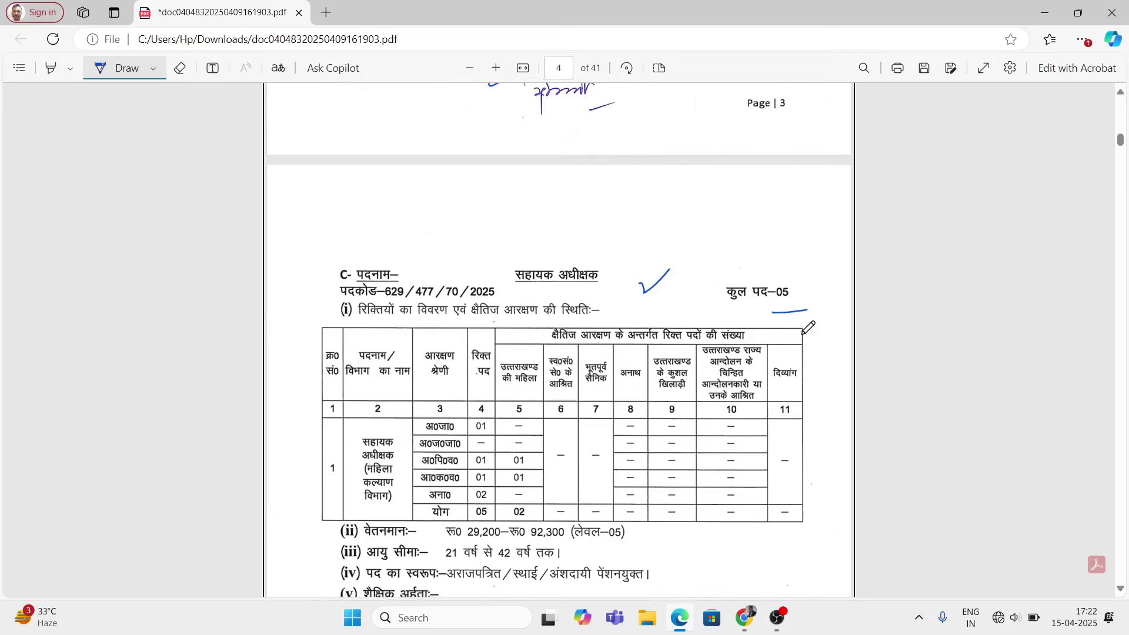
scroll(808, 327, down, 2)
mouse_move(495, 285)
mouse_down()
mouse_move(514, 276)
mouse_move(524, 306)
mouse_up()
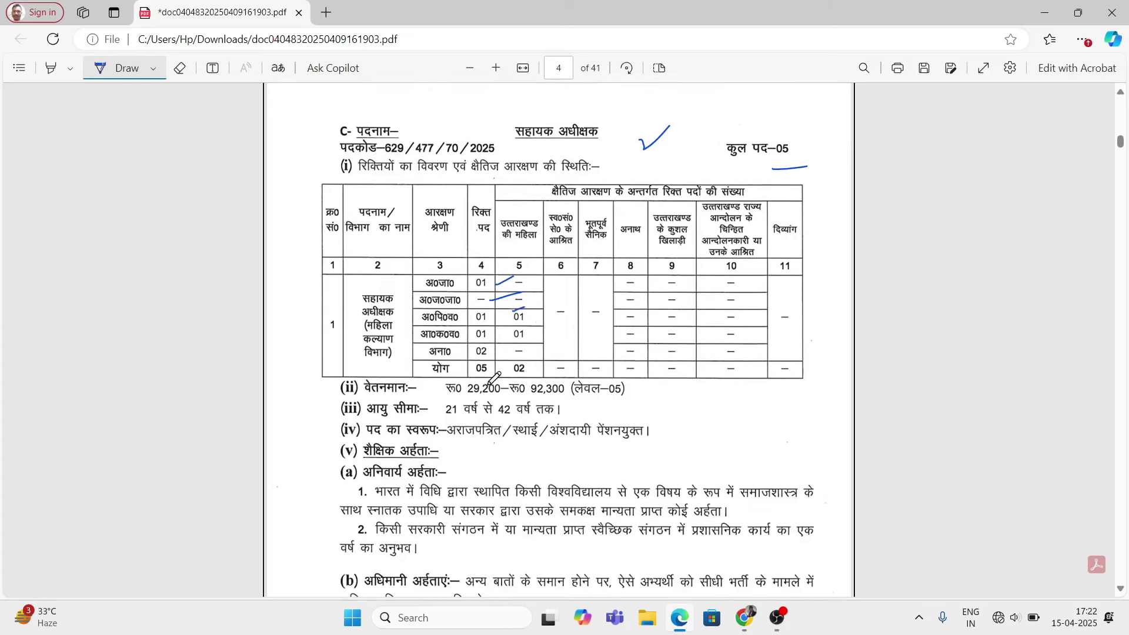
drag(488, 386, 509, 371)
drag(419, 403, 457, 382)
drag(424, 419, 446, 406)
Step: Underline post C's recognised sociology degree, administrative experience line and the preferential diploma requirement
scroll(617, 398, down, 2)
drag(460, 453, 523, 453)
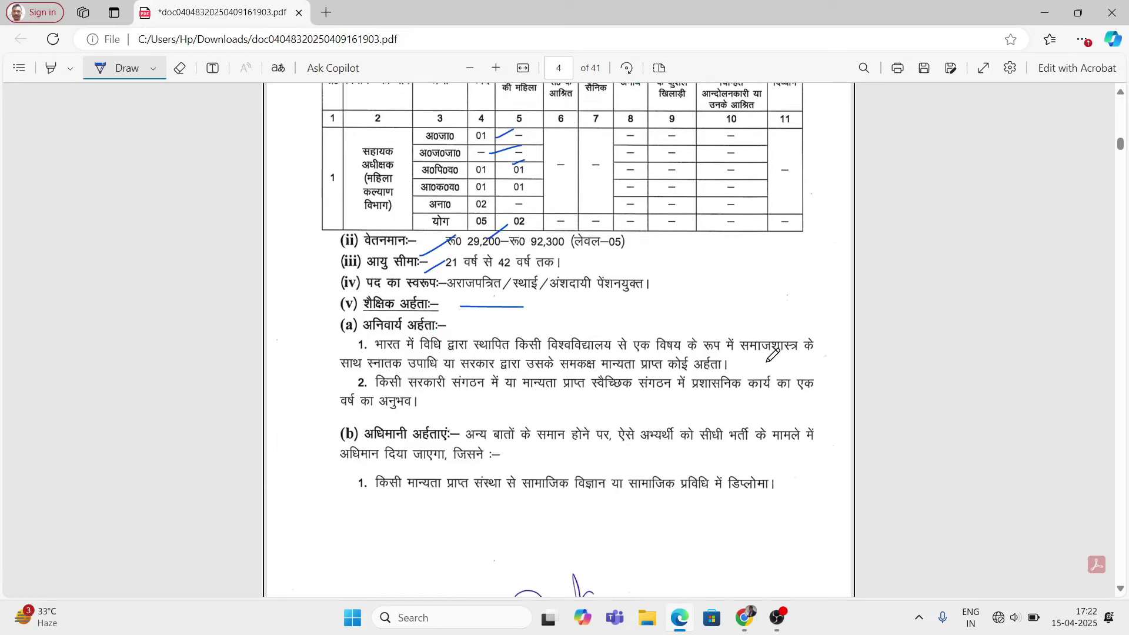
drag(522, 335, 657, 318)
drag(555, 360, 628, 339)
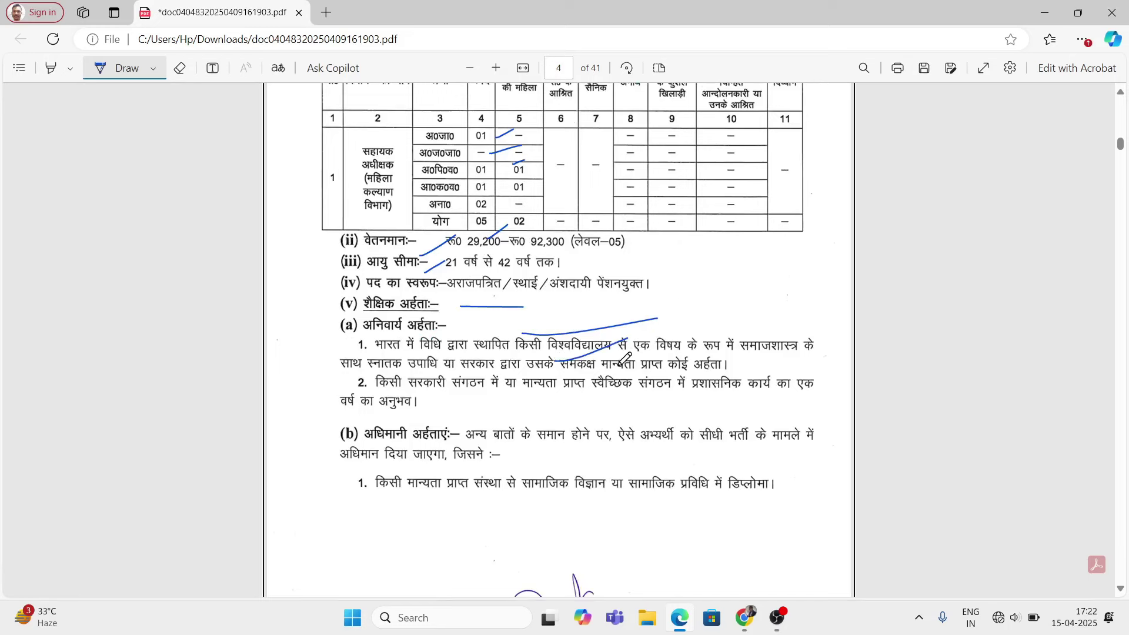
drag(635, 355, 646, 356)
drag(742, 364, 787, 356)
drag(422, 397, 439, 397)
drag(753, 401, 763, 400)
drag(436, 403, 465, 403)
drag(375, 426, 391, 424)
drag(385, 504, 455, 504)
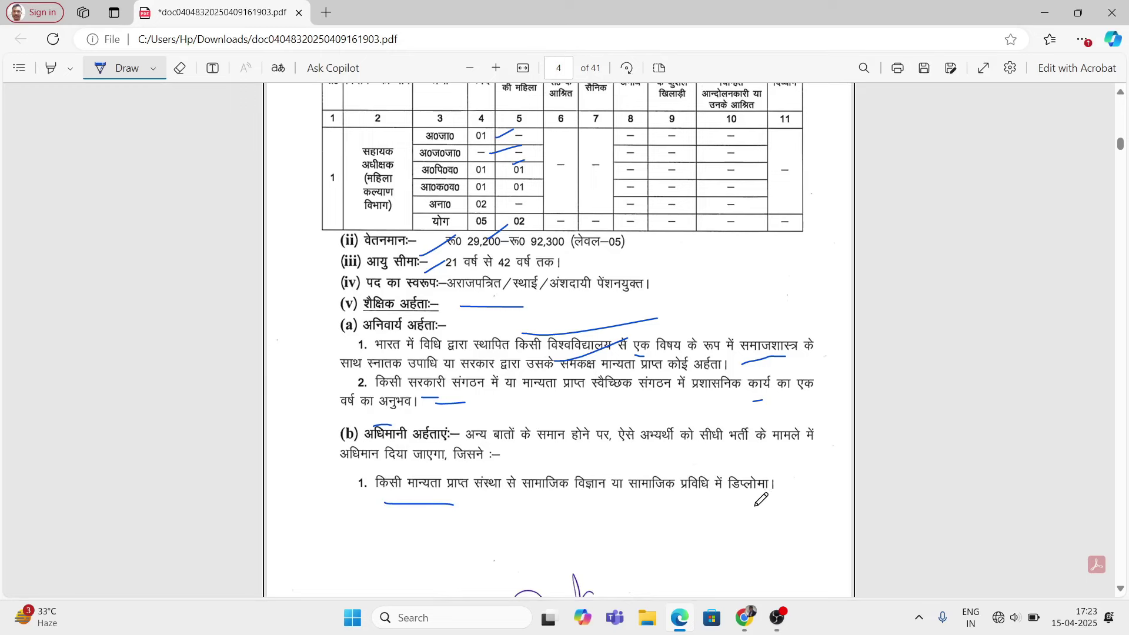
drag(746, 502, 785, 495)
scroll(510, 499, down, 8)
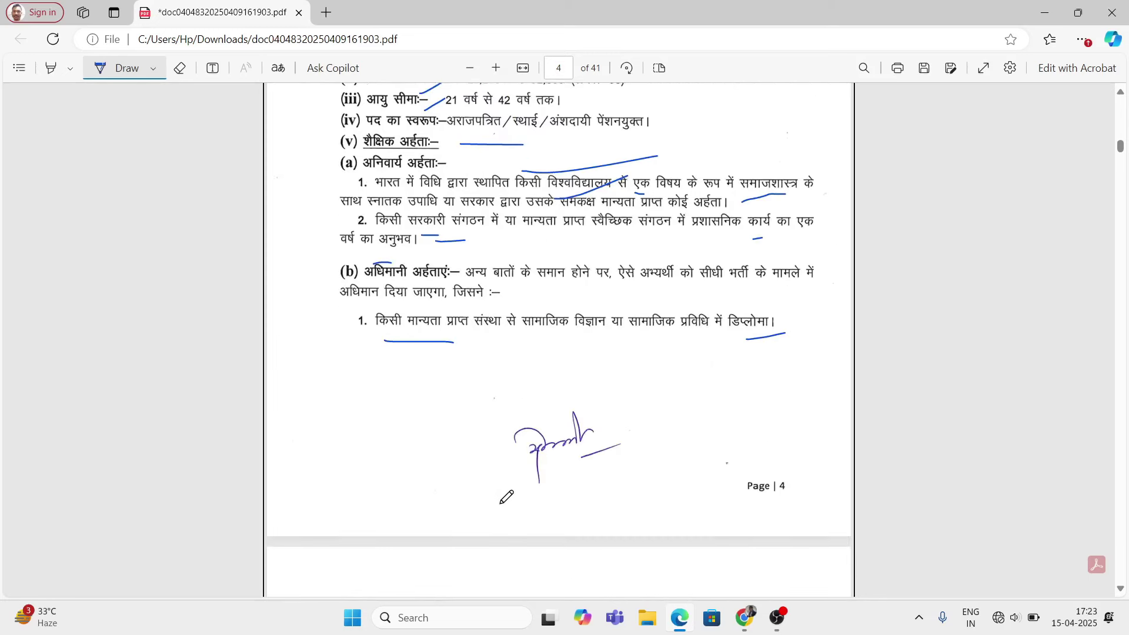
Step: Mark the राजस्व उपनिरीक्षक (पटवारी) title, underline कुल पद–119 and tick the first table rows
drag(528, 247, 548, 260)
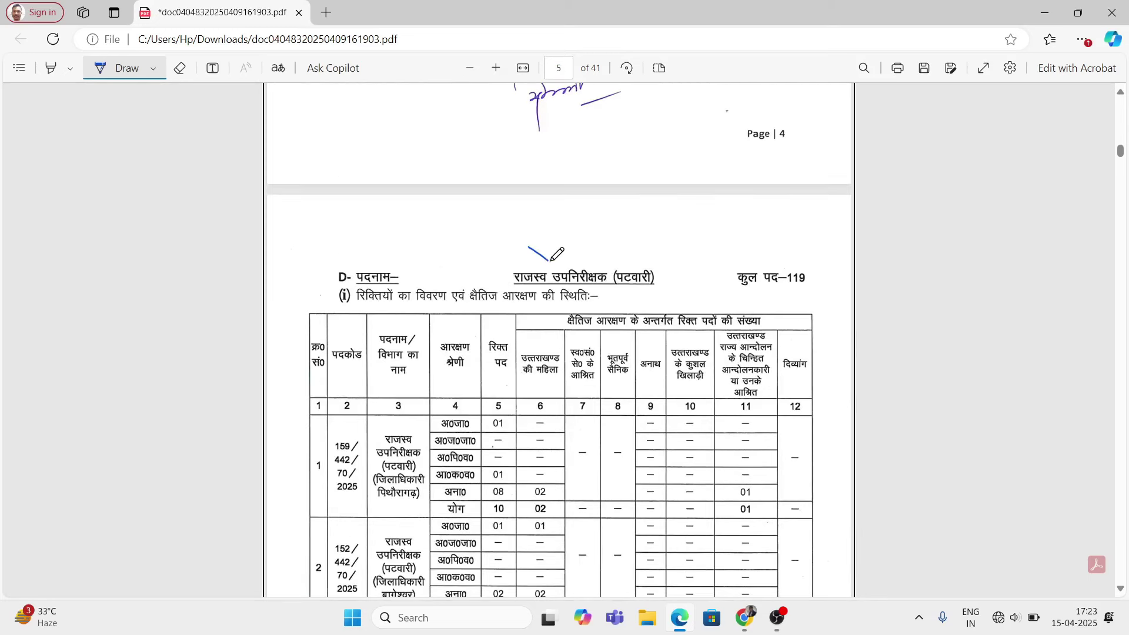
drag(669, 292, 693, 262)
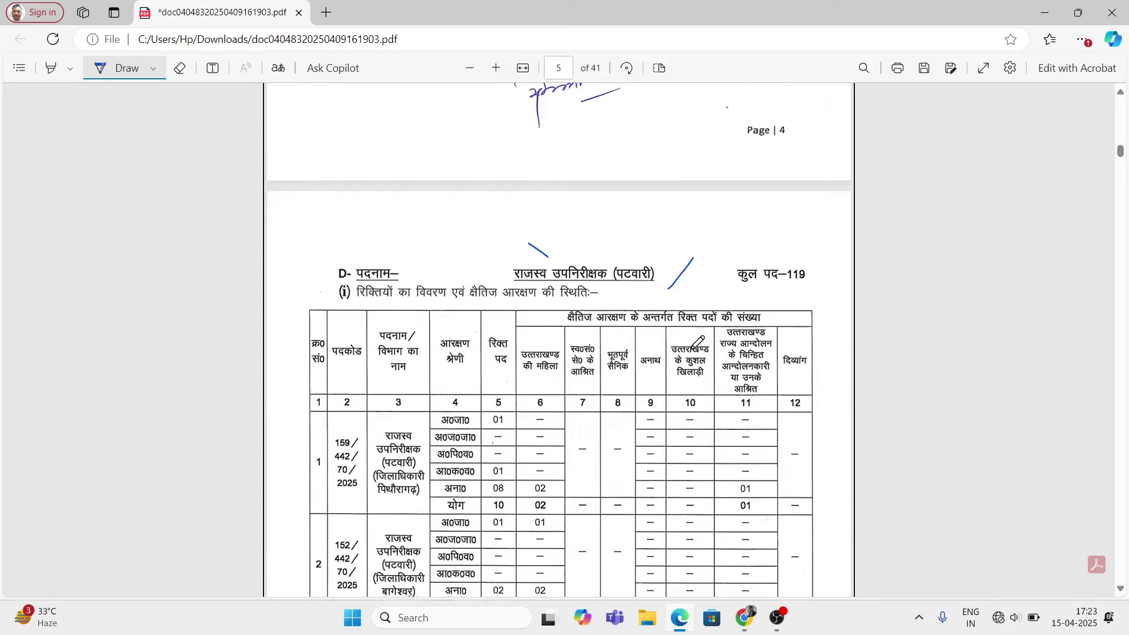
scroll(701, 339, down, 1)
drag(787, 216, 811, 222)
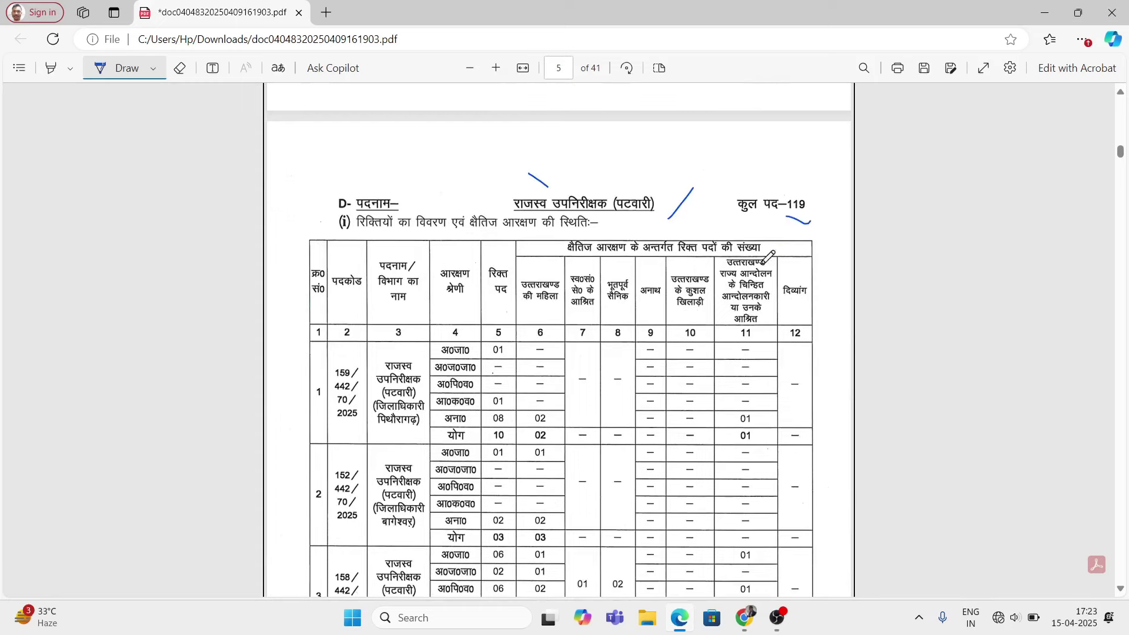
scroll(596, 383, down, 1)
scroll(595, 383, down, 2)
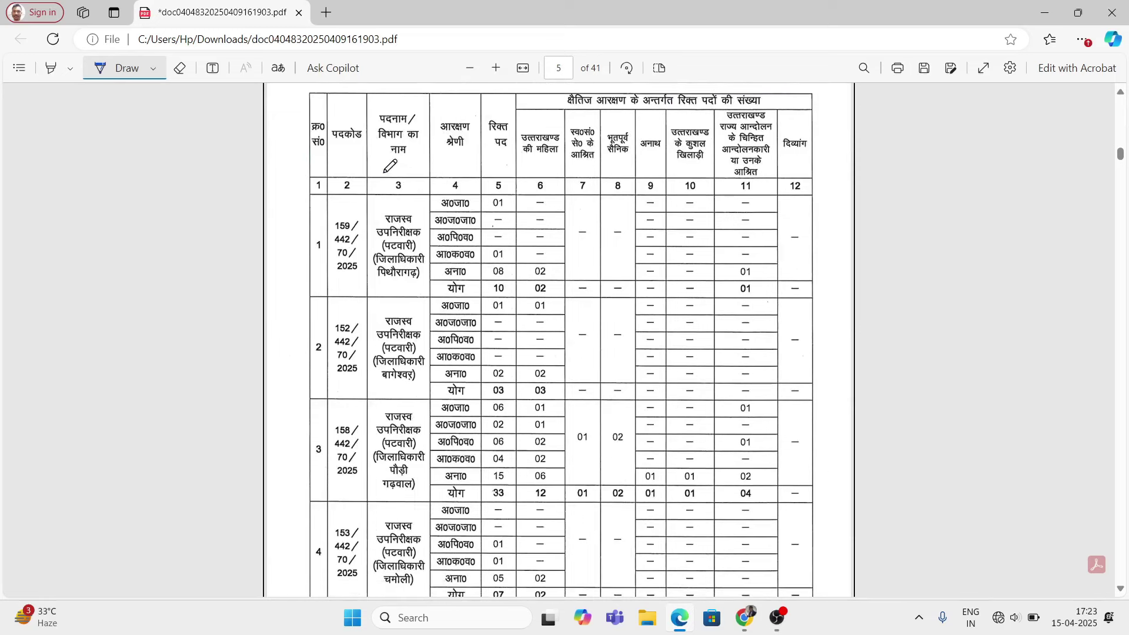
drag(384, 172, 406, 182)
drag(382, 289, 397, 295)
scroll(420, 317, down, 1)
Step: Tick row 1's column 5 vacancy entries and underline the अल्मोड़ा district in row 5
drag(487, 134, 508, 144)
mouse_move(495, 159)
mouse_down()
mouse_move(505, 155)
mouse_move(495, 168)
mouse_up()
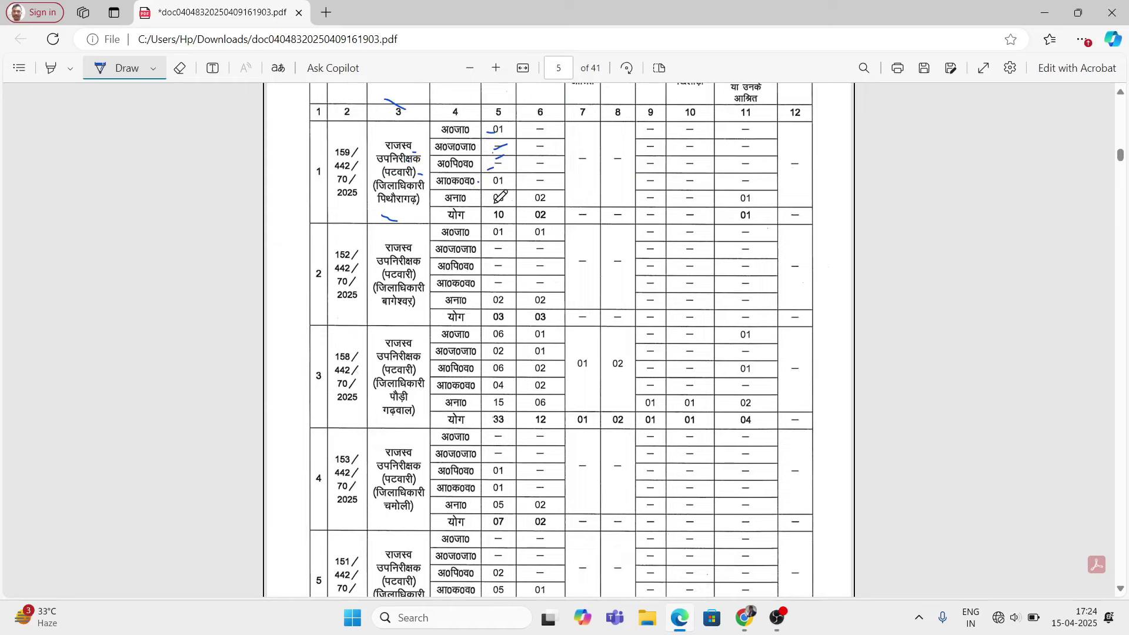
mouse_move(393, 323)
mouse_down()
mouse_move(406, 315)
mouse_move(422, 345)
mouse_up()
scroll(419, 317, down, 2)
scroll(429, 335, down, 4)
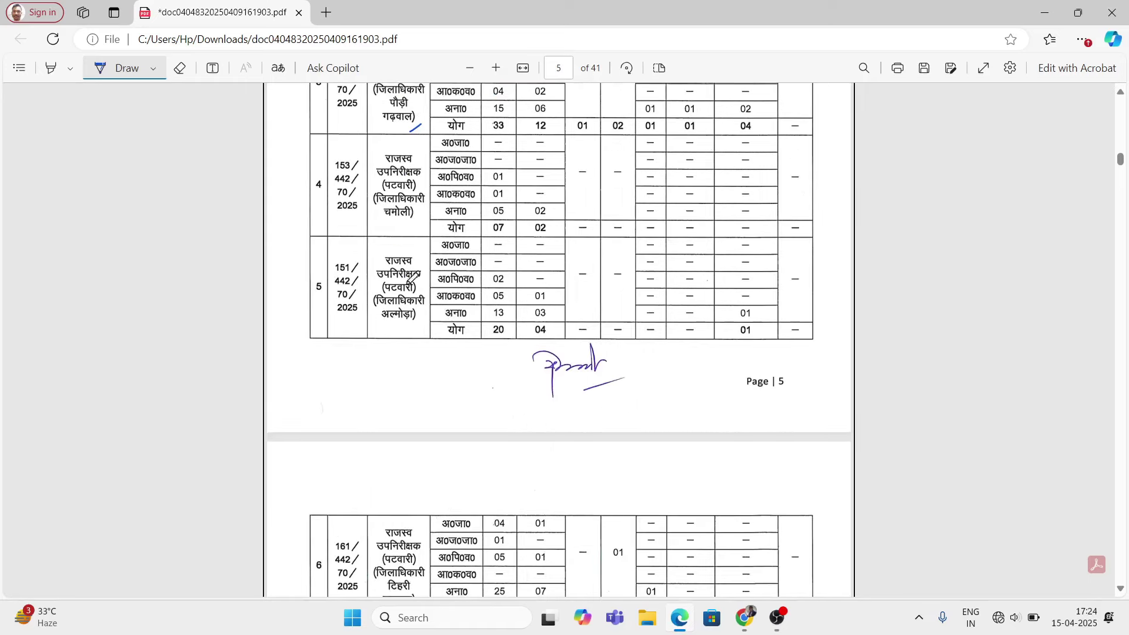
drag(405, 238, 425, 212)
drag(396, 325, 404, 321)
Step: Underline the गढ़वाल and चम्पावत district rows and mark the 119 grand total
scroll(578, 353, down, 5)
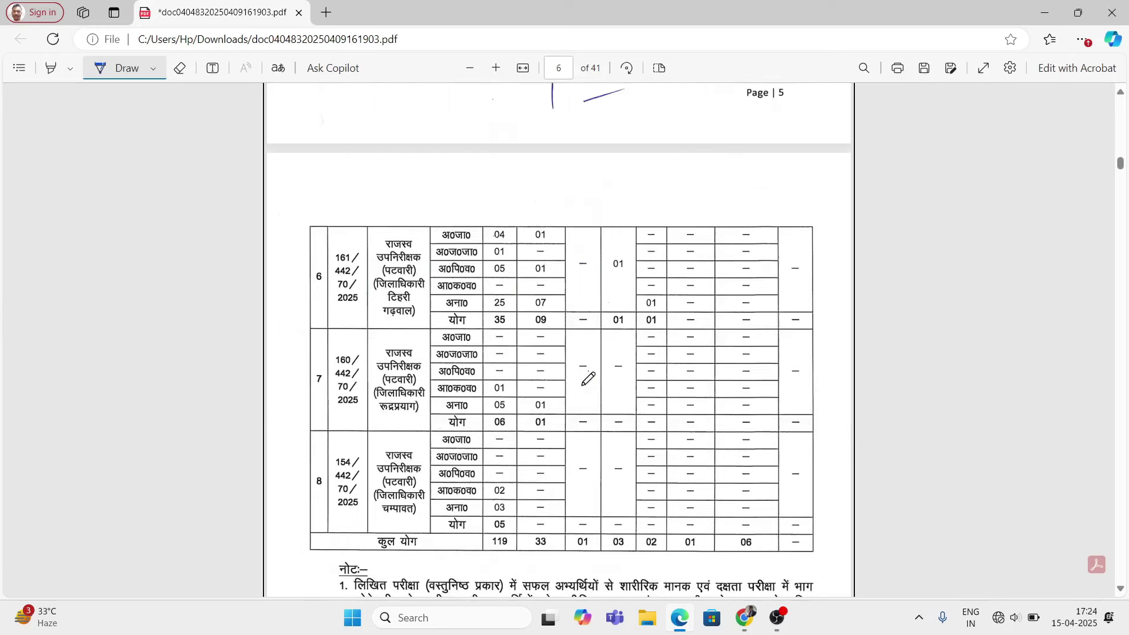
drag(385, 323, 410, 313)
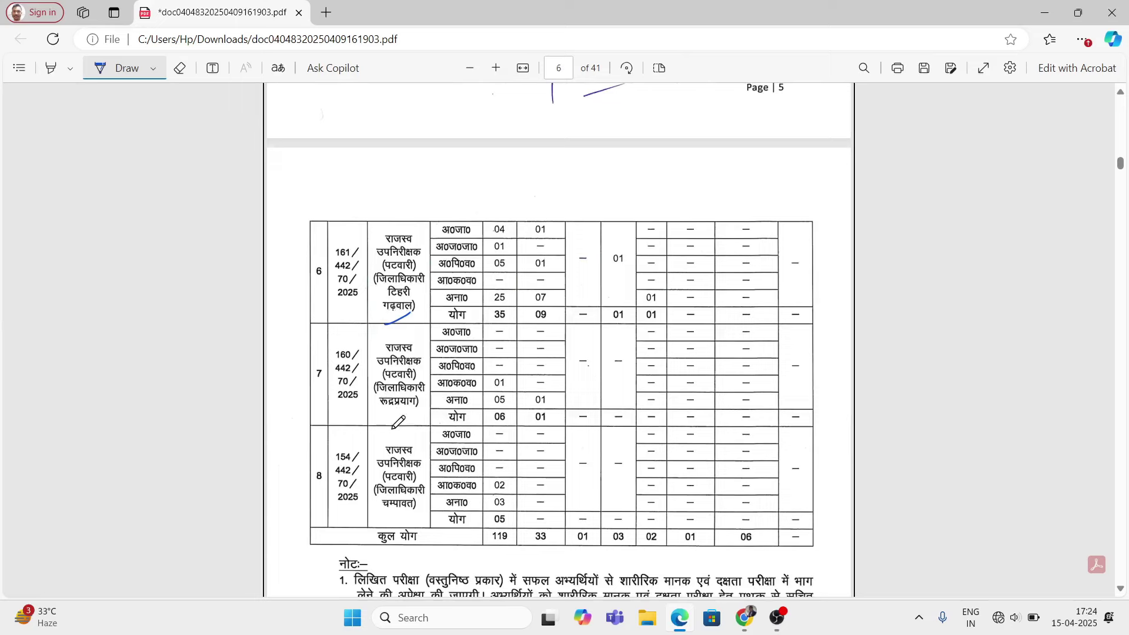
drag(393, 428, 427, 414)
scroll(400, 445, down, 1)
drag(389, 452, 420, 446)
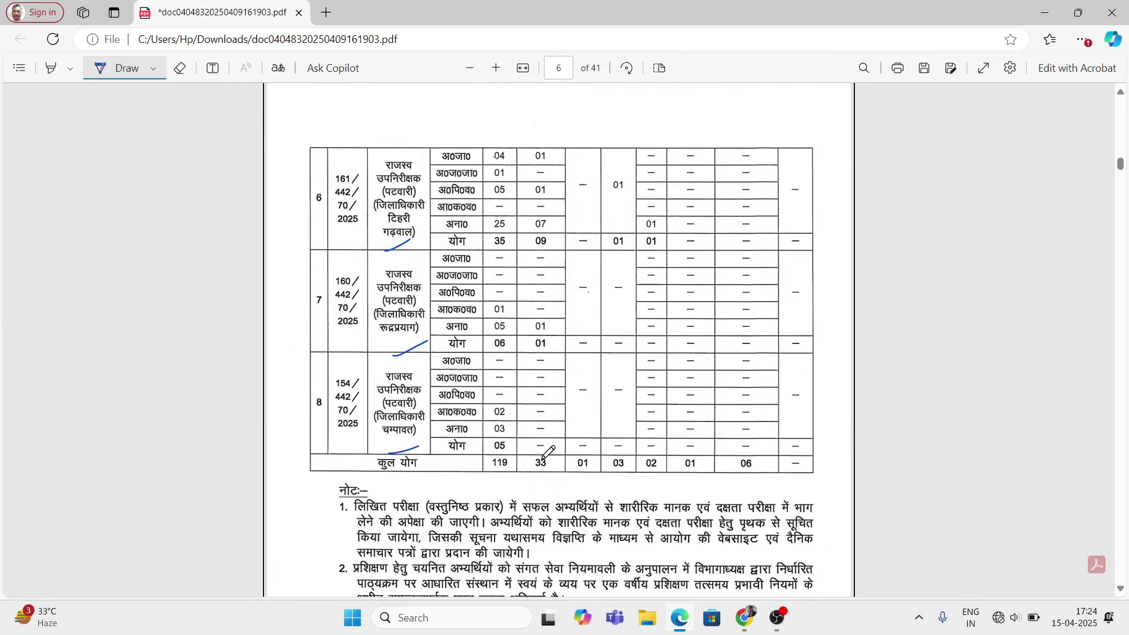
drag(480, 484, 506, 486)
scroll(682, 468, down, 4)
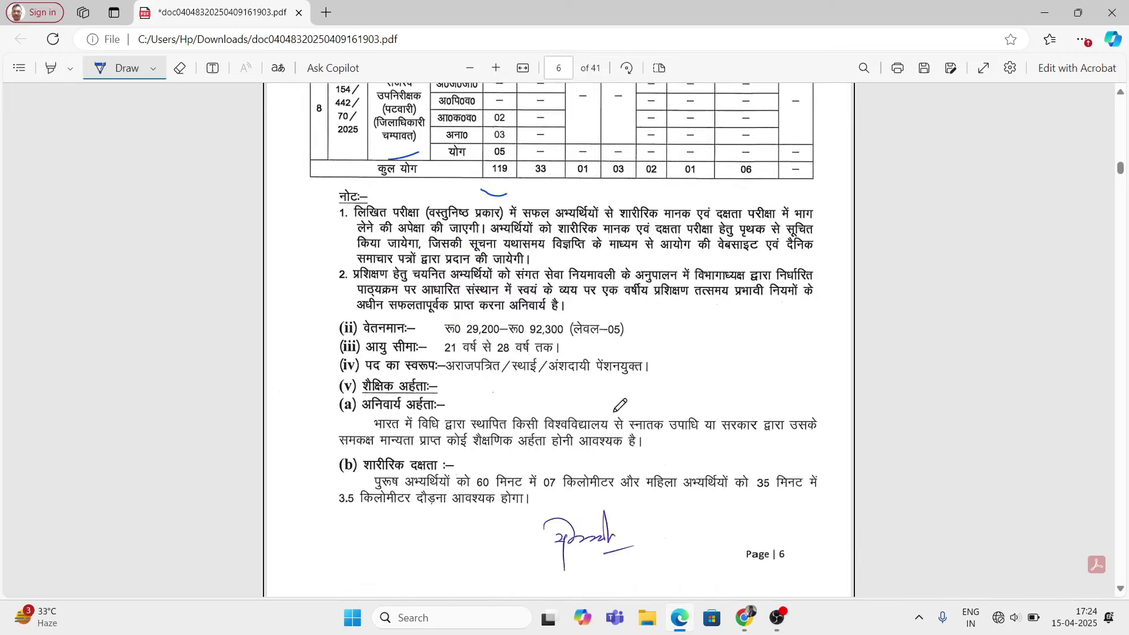
Step: Mark the 21–28 years age limit and underline the graduation requirement in line (a)
mouse_move(441, 336)
mouse_down()
mouse_move(428, 356)
mouse_move(448, 316)
mouse_up()
scroll(595, 376, down, 1)
scroll(596, 406, down, 2)
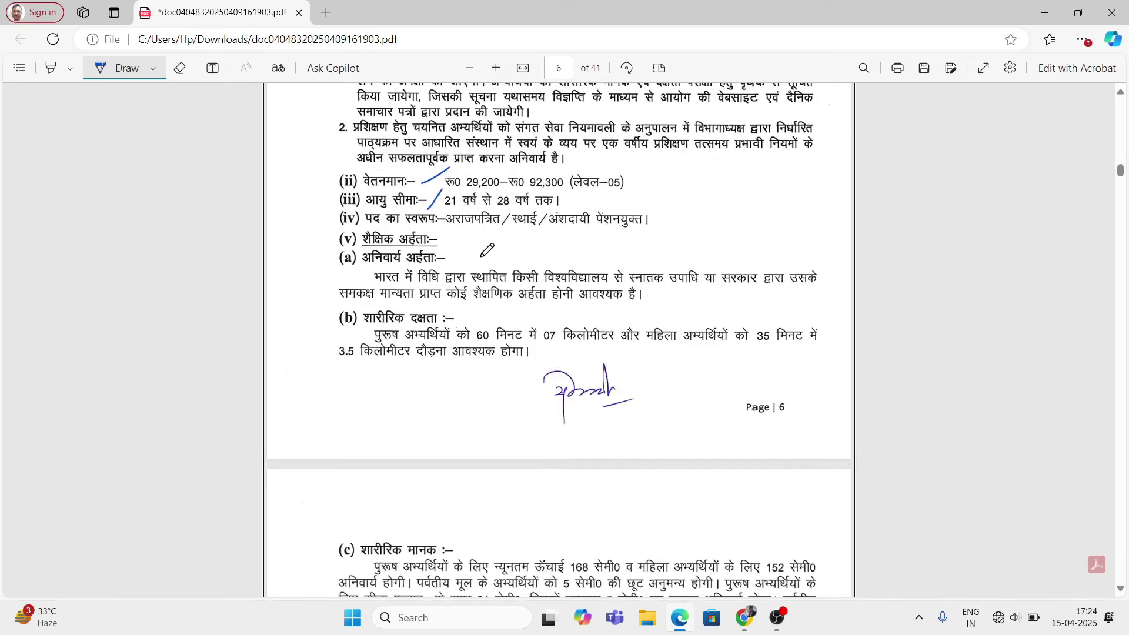
mouse_move(456, 265)
mouse_down()
mouse_move(617, 258)
mouse_move(675, 288)
mouse_up()
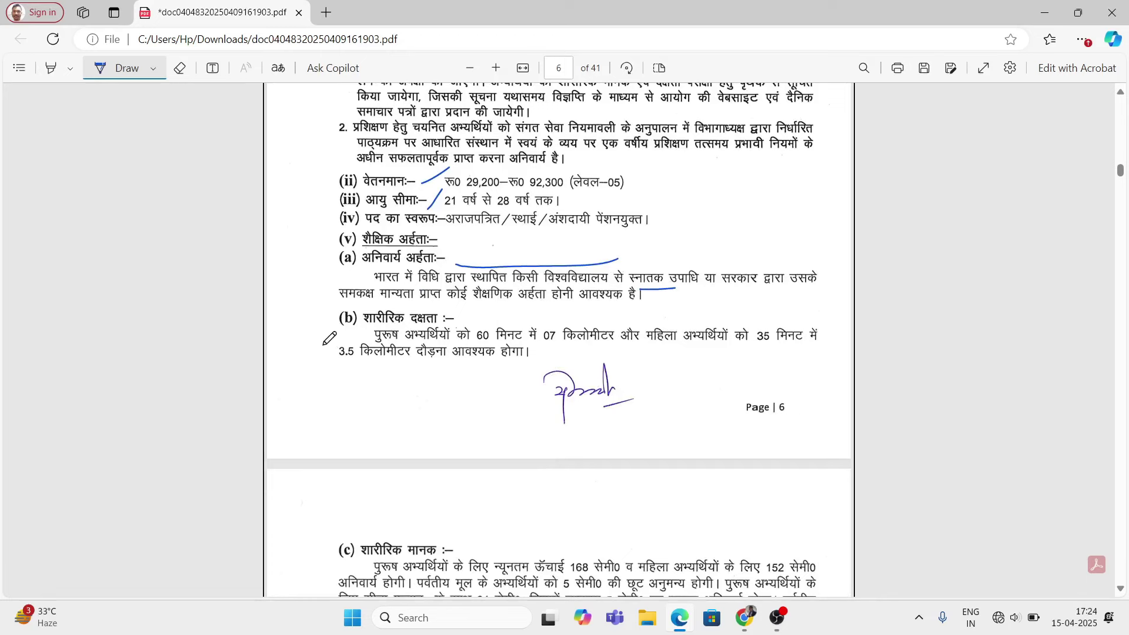
Step: Underline the running requirement: 07 km in 60 minutes for men, 3.5 km in 35 minutes for women
mouse_move(343, 341)
mouse_down()
mouse_move(322, 350)
mouse_move(368, 337)
mouse_up()
drag(478, 325, 604, 319)
drag(657, 354, 797, 351)
drag(341, 369, 403, 368)
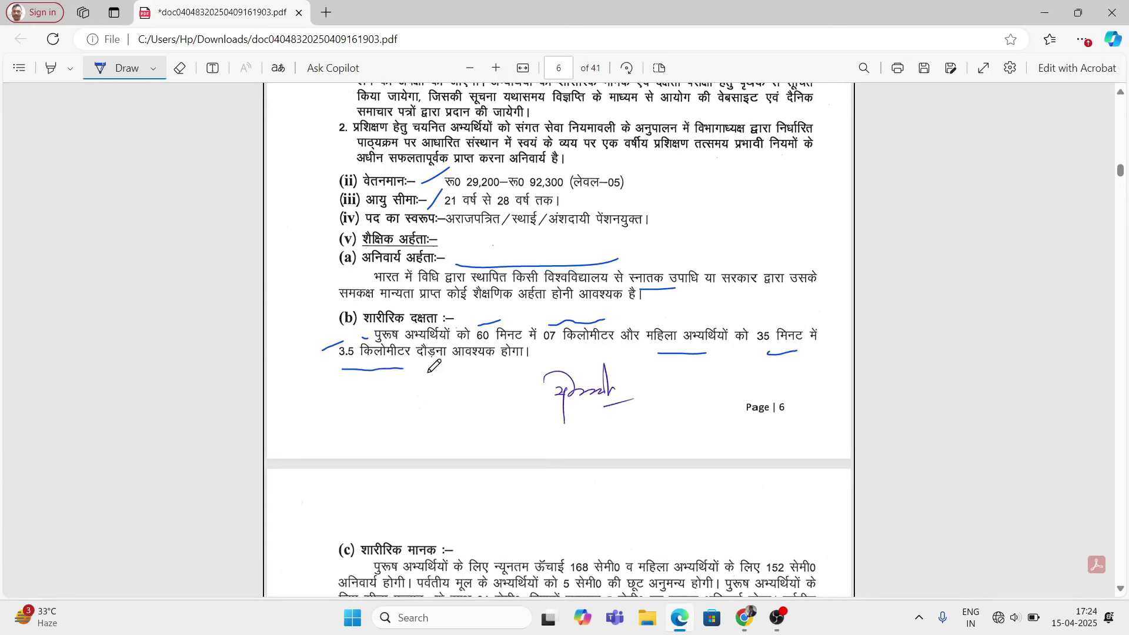
scroll(506, 411, down, 4)
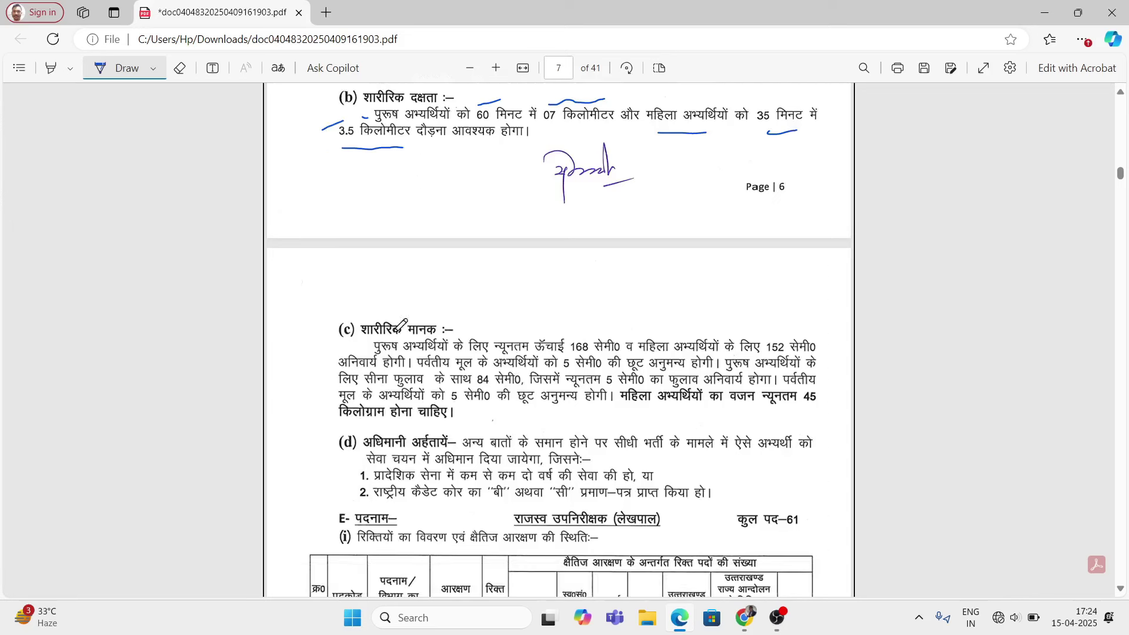
Step: Mark section (c) physical standards: 168/152 cm heights, chest expansion, hill relaxation and 45 kg weight
drag(357, 311, 391, 312)
mouse_move(466, 336)
mouse_down()
mouse_move(550, 318)
mouse_move(589, 331)
mouse_up()
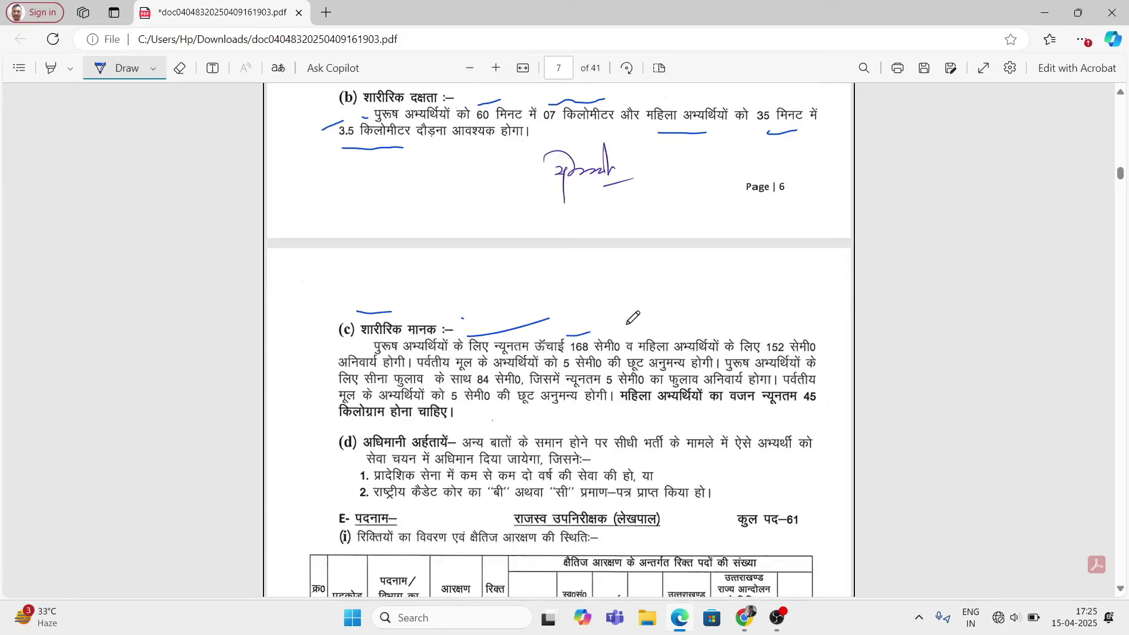
drag(646, 334, 683, 323)
drag(772, 335, 794, 329)
drag(425, 379, 445, 377)
drag(566, 376, 582, 376)
drag(385, 389, 392, 388)
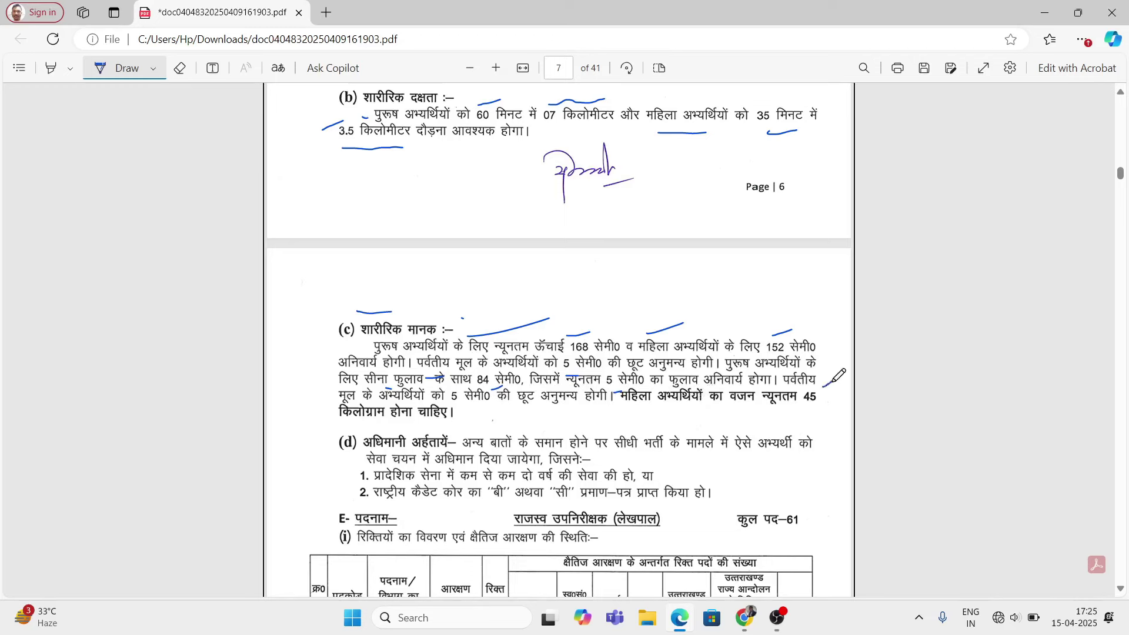
drag(463, 411, 479, 411)
drag(316, 301, 316, 316)
scroll(487, 402, down, 4)
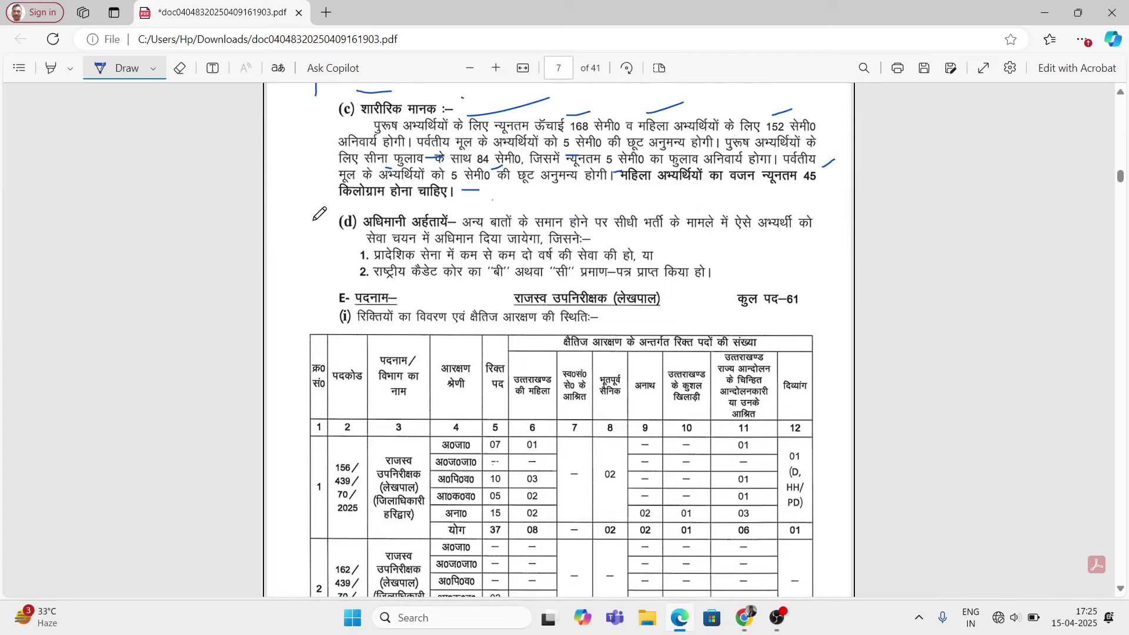
Step: Mark section (d), the preferential qualification conditions and the लेखपाल post title
drag(311, 219, 330, 244)
drag(684, 247, 695, 254)
drag(620, 318, 665, 310)
drag(795, 320, 830, 295)
Step: Mark the उपनिरीक्षक row 1 and its vacancy figures 07, 10 and 15
scroll(608, 336, down, 1)
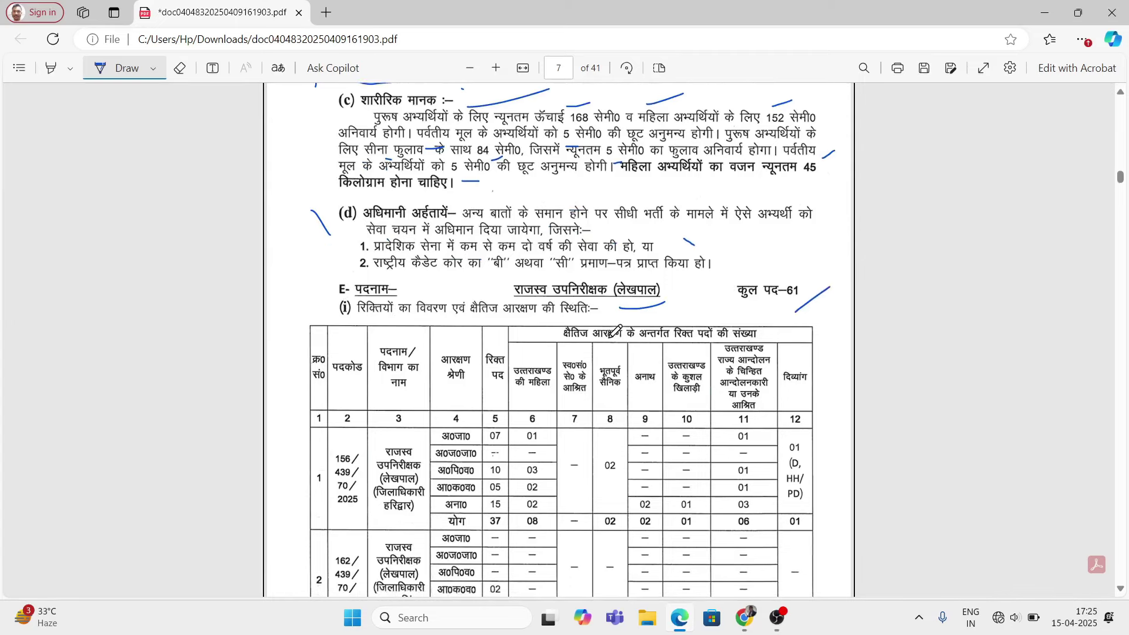
scroll(423, 371, down, 1)
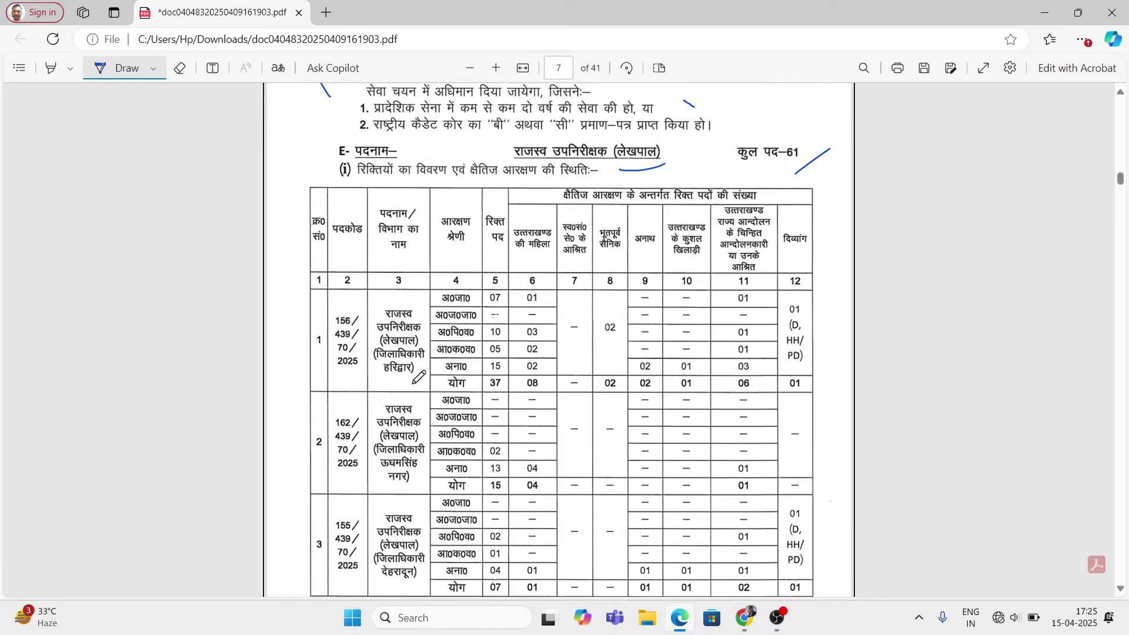
drag(425, 316, 428, 349)
drag(400, 386, 416, 386)
scroll(482, 204, down, 3)
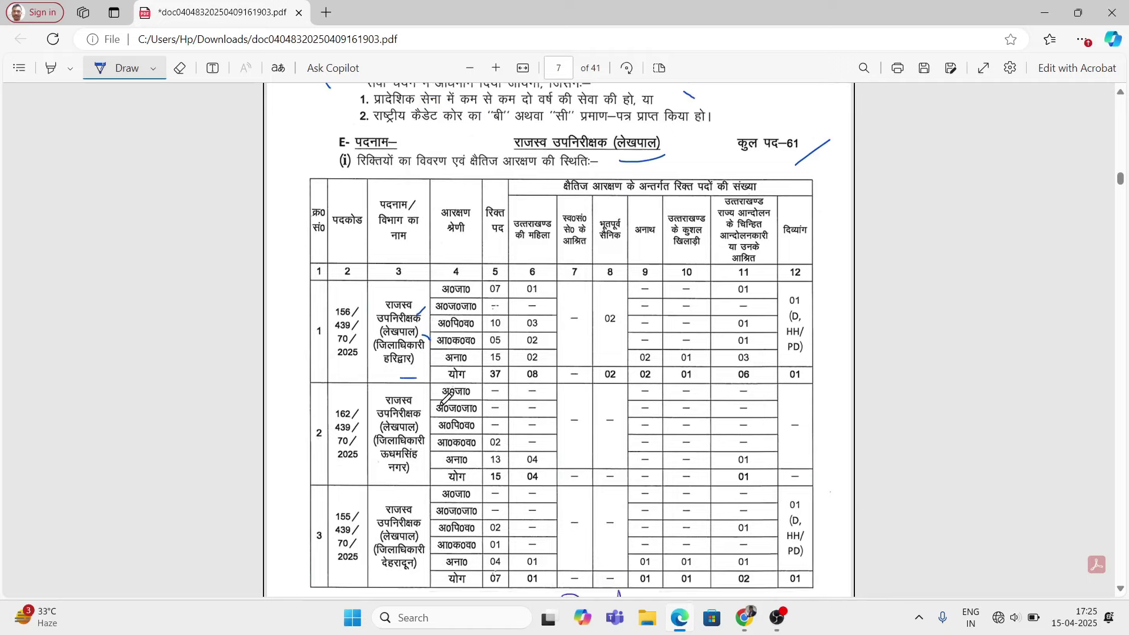
drag(506, 154, 482, 167)
mouse_move(485, 191)
mouse_down()
mouse_move(500, 187)
mouse_move(470, 234)
mouse_up()
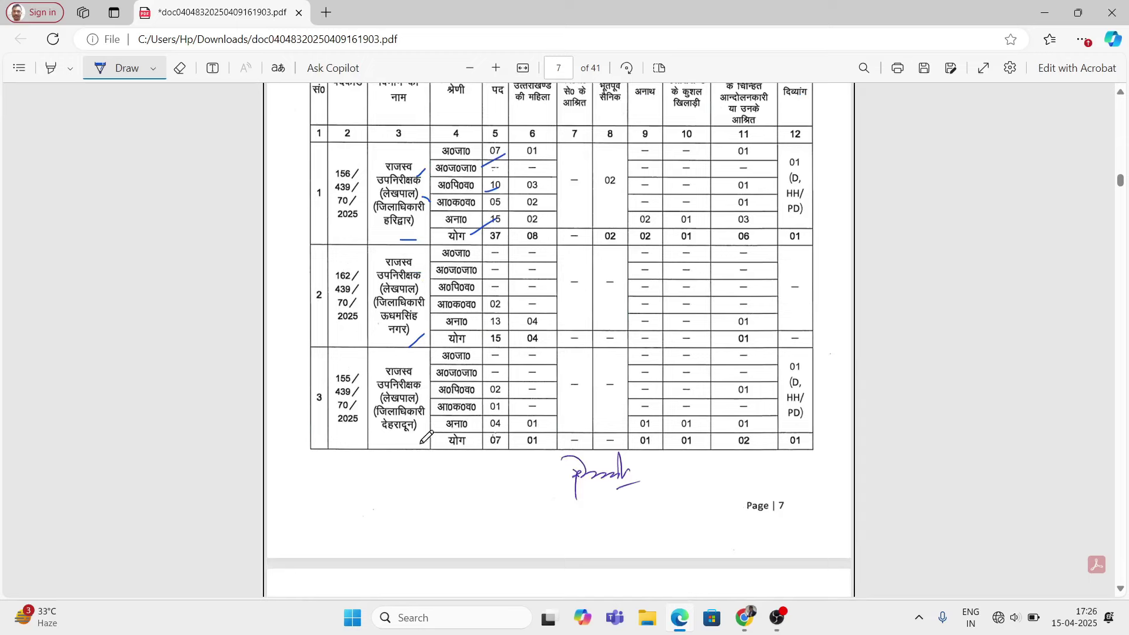
drag(411, 450, 407, 455)
Step: Stroke under the कुल योग totals row showing 61, then settle on page 8's notes
scroll(465, 409, down, 5)
scroll(470, 412, down, 2)
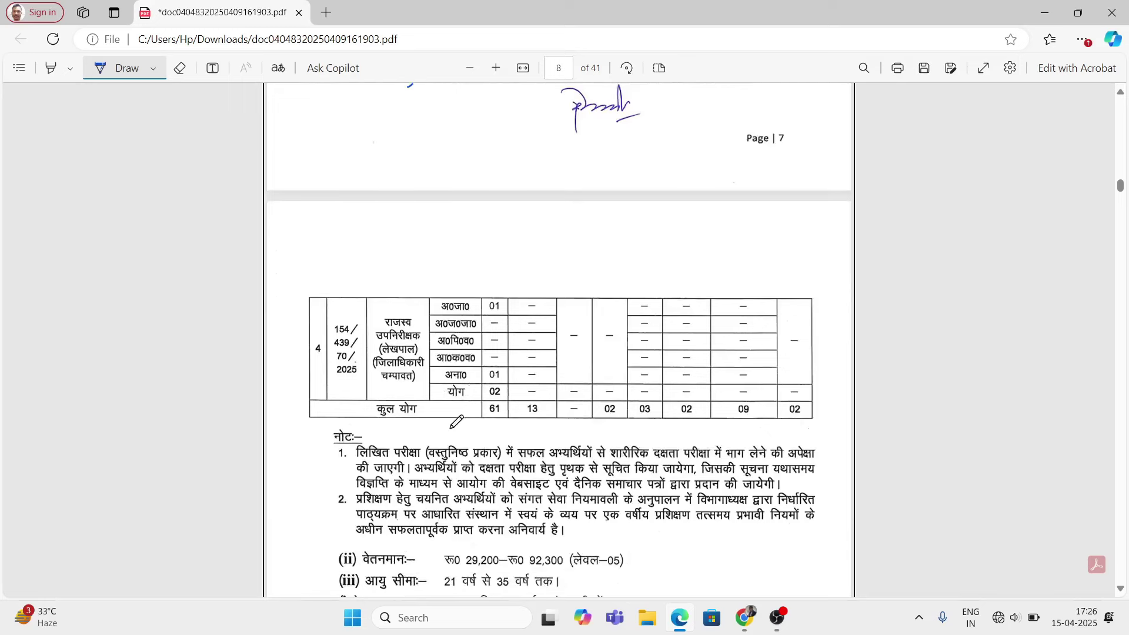
drag(398, 400, 418, 383)
scroll(538, 405, up, 10)
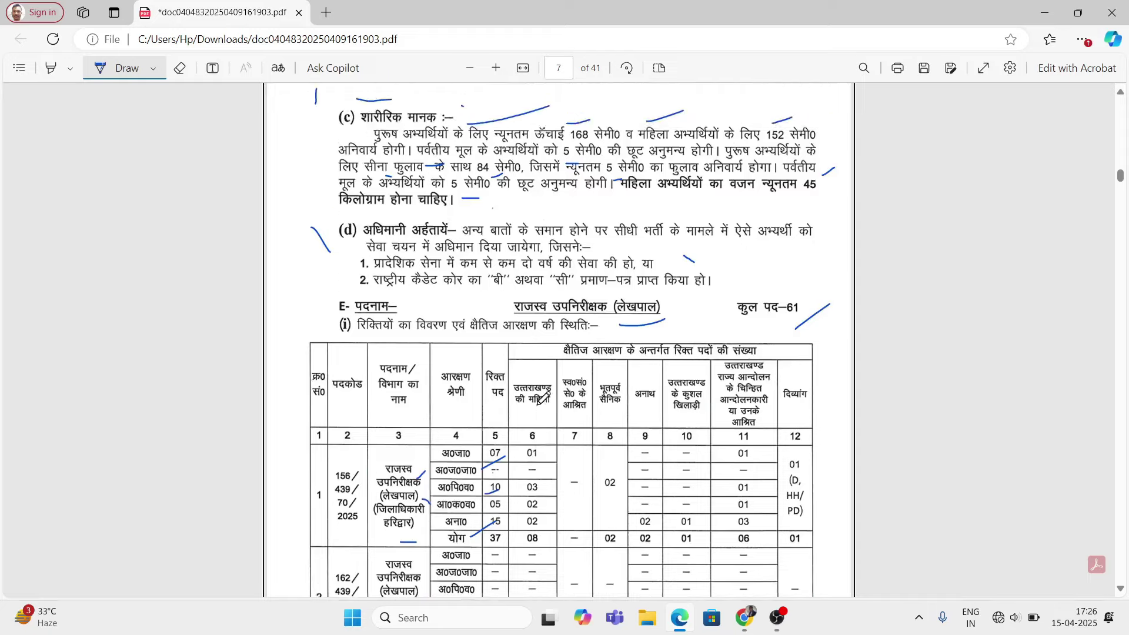
scroll(547, 373, down, 10)
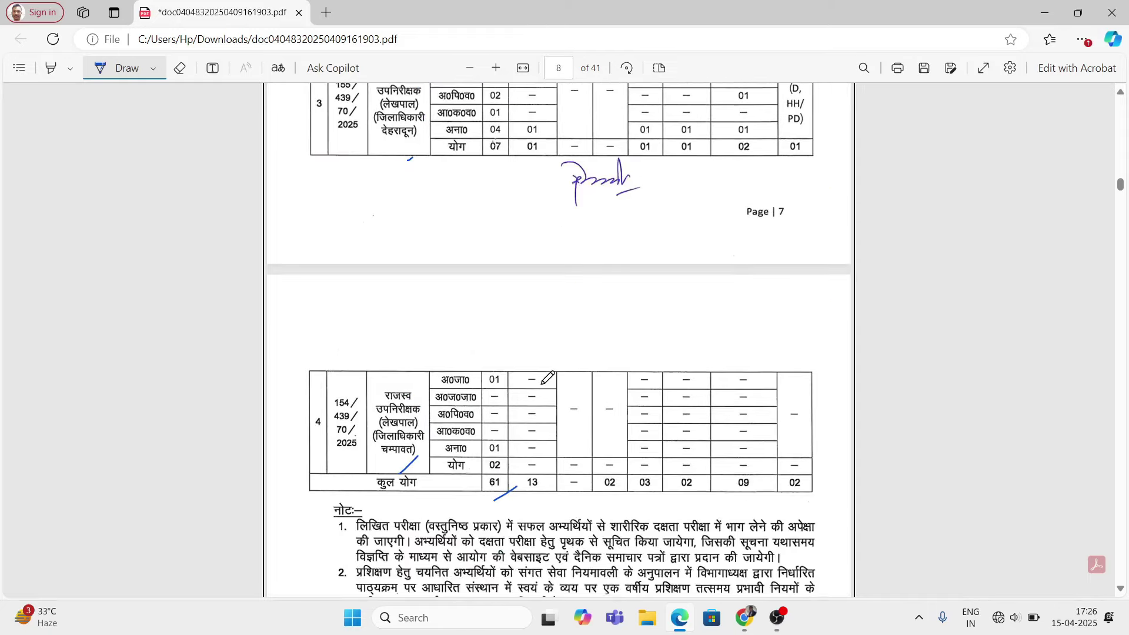
scroll(549, 377, up, 10)
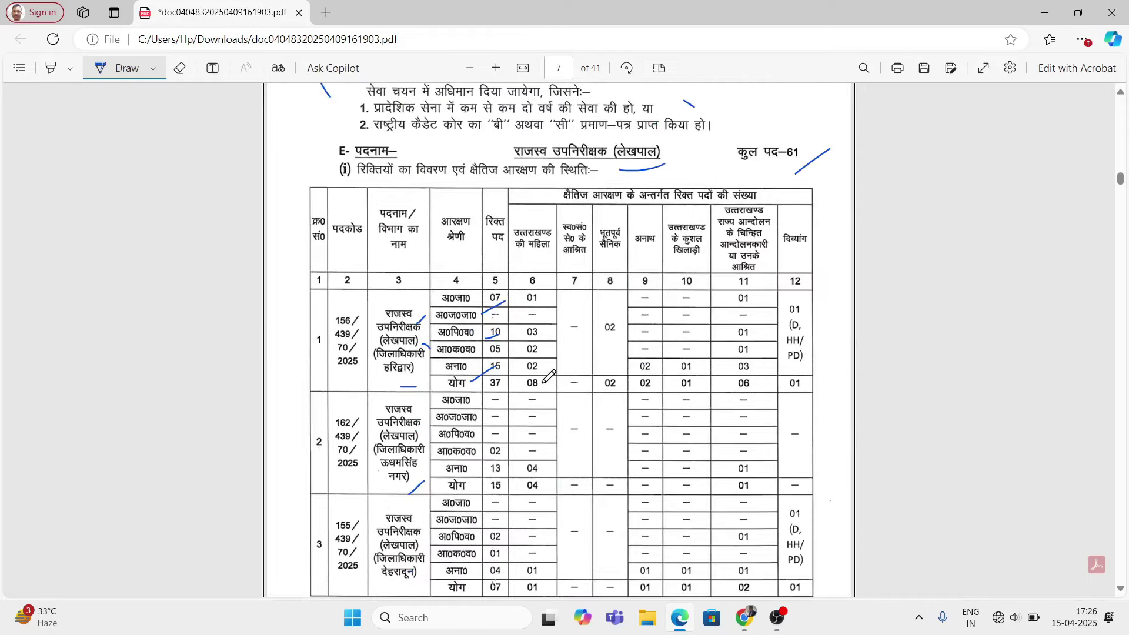
scroll(548, 377, down, 10)
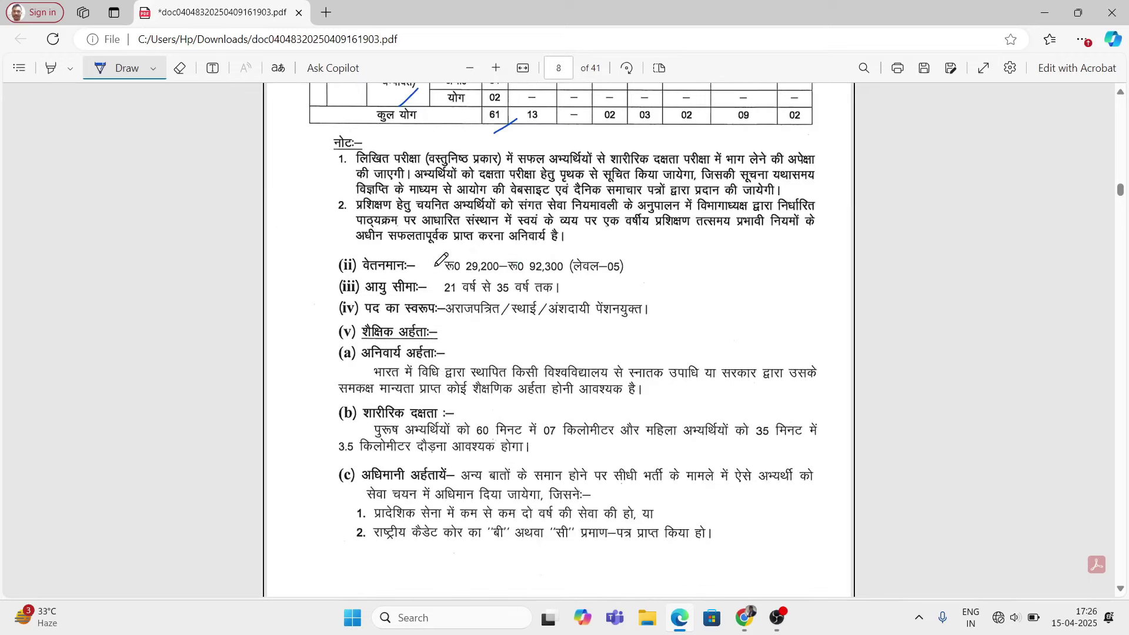
Step: Mark page 8's pay scale, 21-year minimum age, qualifications heading and graduate degree requirement
drag(435, 265, 457, 253)
drag(430, 293, 457, 284)
drag(465, 334, 500, 324)
drag(543, 358, 651, 356)
drag(644, 394, 664, 389)
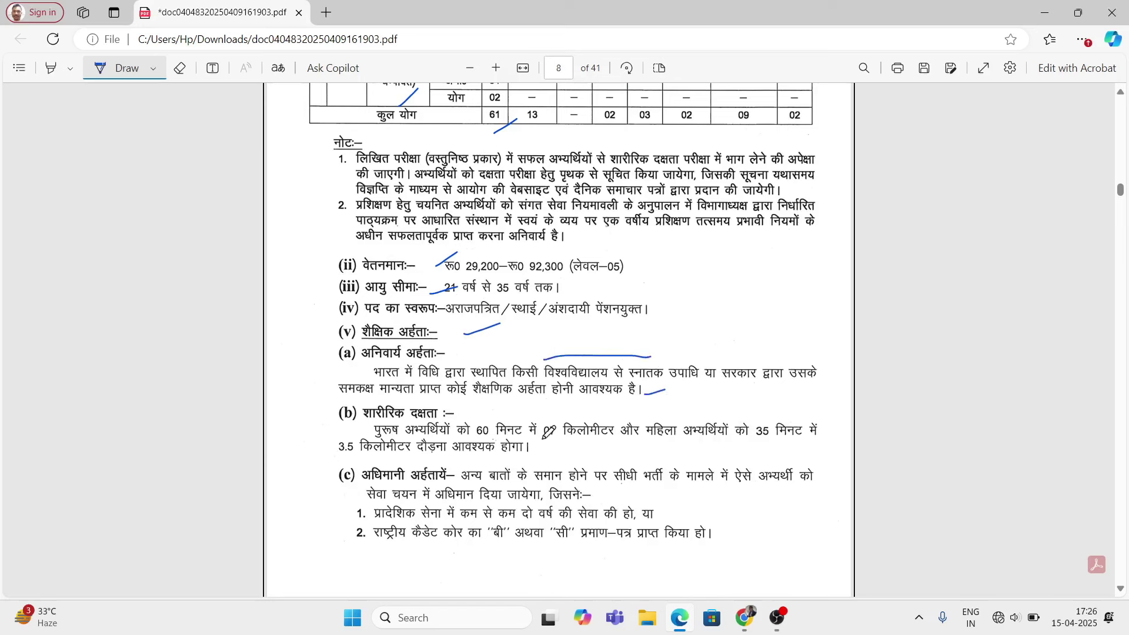
Step: Mark the running rules: 07 km in 60 minutes, 3.5 km in 35 minutes for women
drag(310, 437, 331, 445)
drag(469, 421, 602, 410)
drag(741, 451, 766, 445)
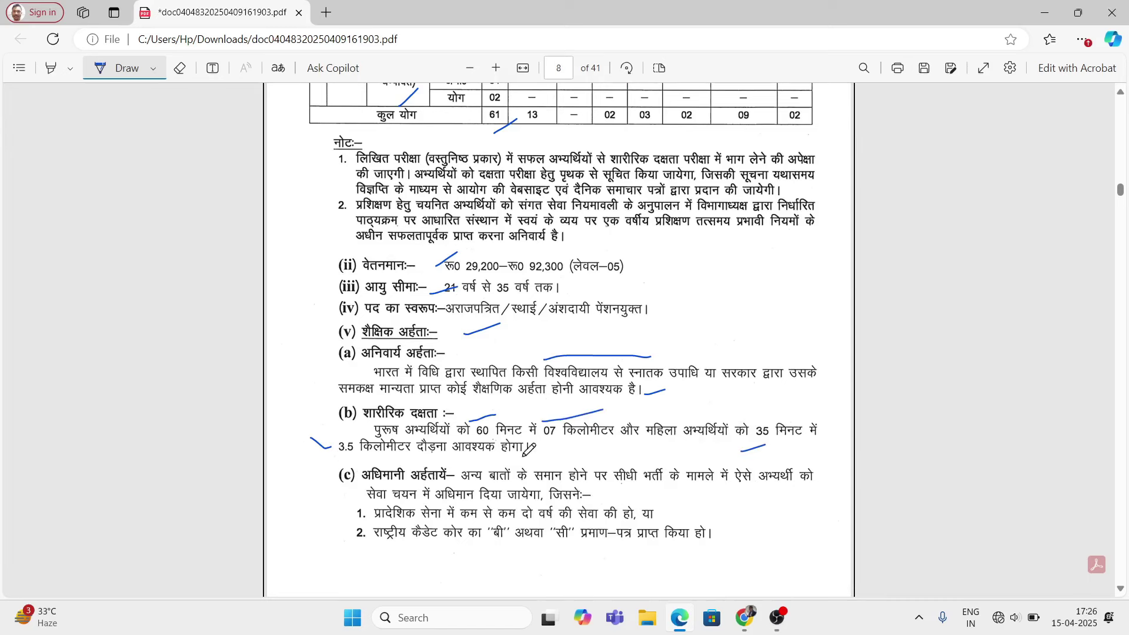
scroll(527, 449, down, 1)
drag(315, 404, 345, 466)
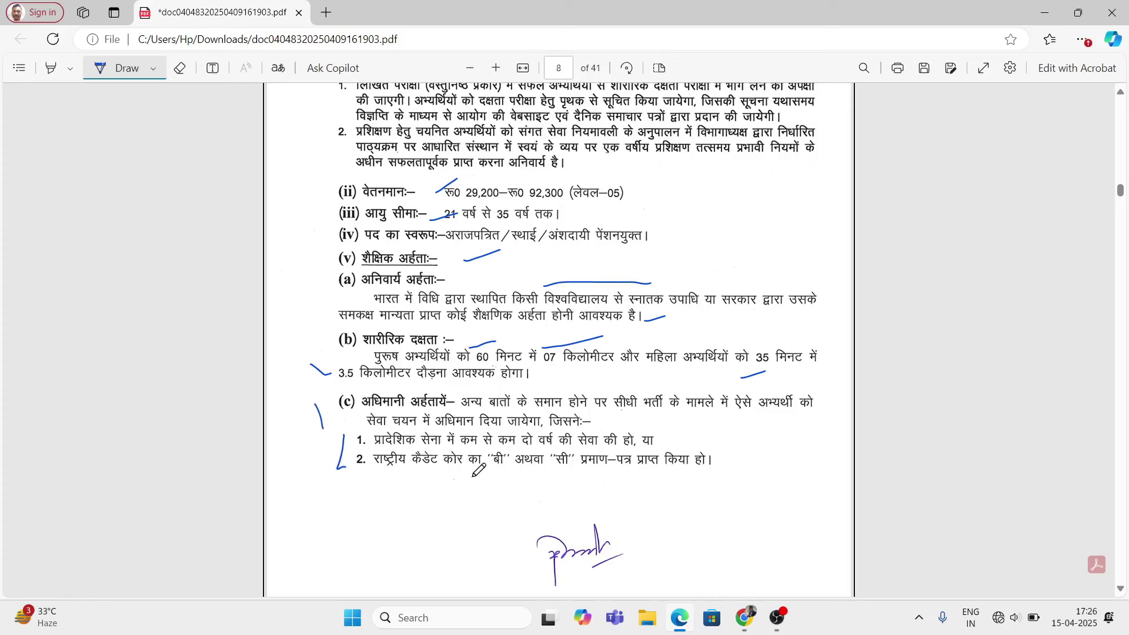
scroll(478, 470, down, 6)
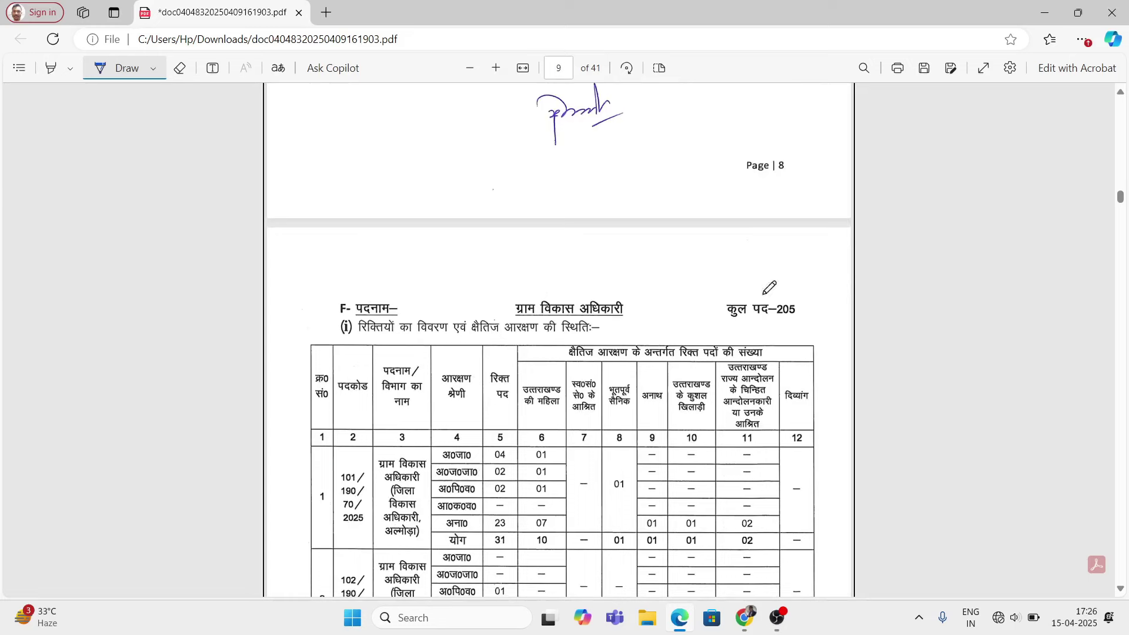
Step: Mark the ग्राम विकास अधिकारी heading and underline its 205-post total
drag(577, 281, 611, 288)
drag(774, 326, 793, 327)
scroll(567, 451, down, 2)
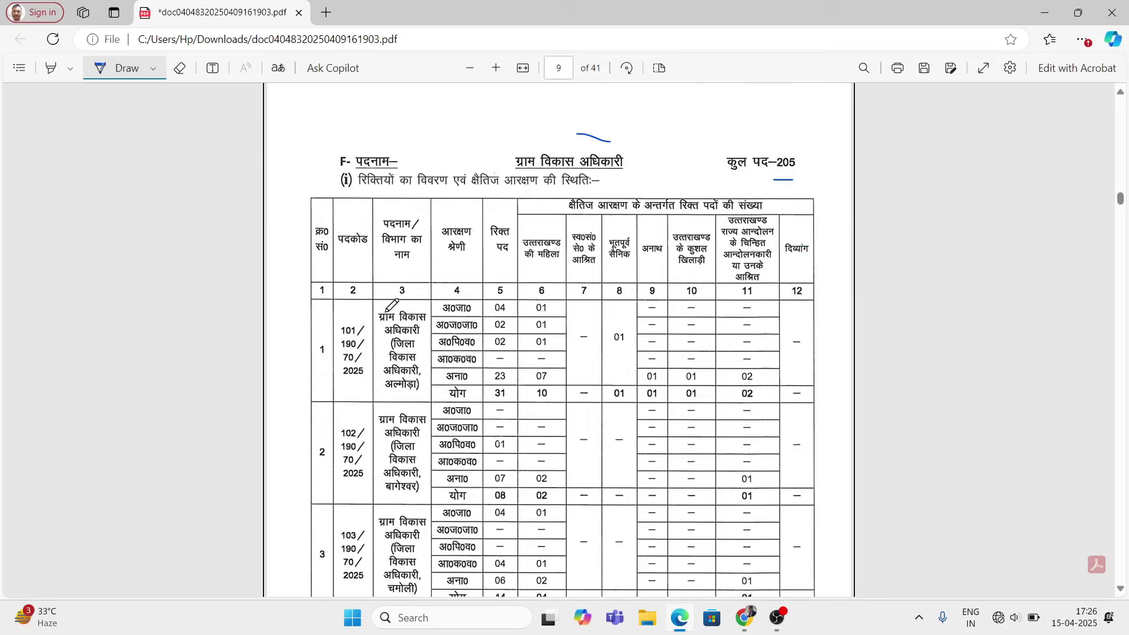
Step: Mark the अल्मोड़ा district row and tick its 04, 02, 02 and 23 vacancy counts
click(419, 347)
drag(398, 398, 407, 399)
mouse_move(481, 316)
mouse_down()
mouse_move(495, 307)
mouse_move(500, 343)
mouse_up()
drag(477, 379, 489, 371)
scroll(420, 434, down, 1)
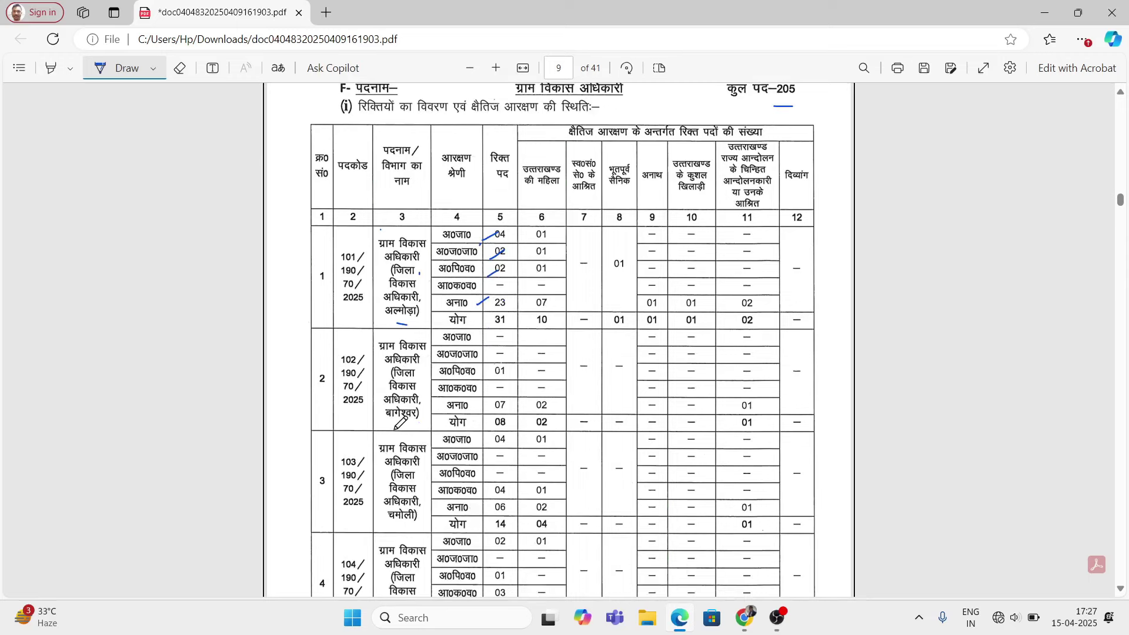
Step: Tick each remaining district row of the vacancy table through page 11
drag(396, 430, 420, 424)
scroll(424, 441, down, 2)
drag(388, 381, 427, 370)
scroll(420, 418, down, 1)
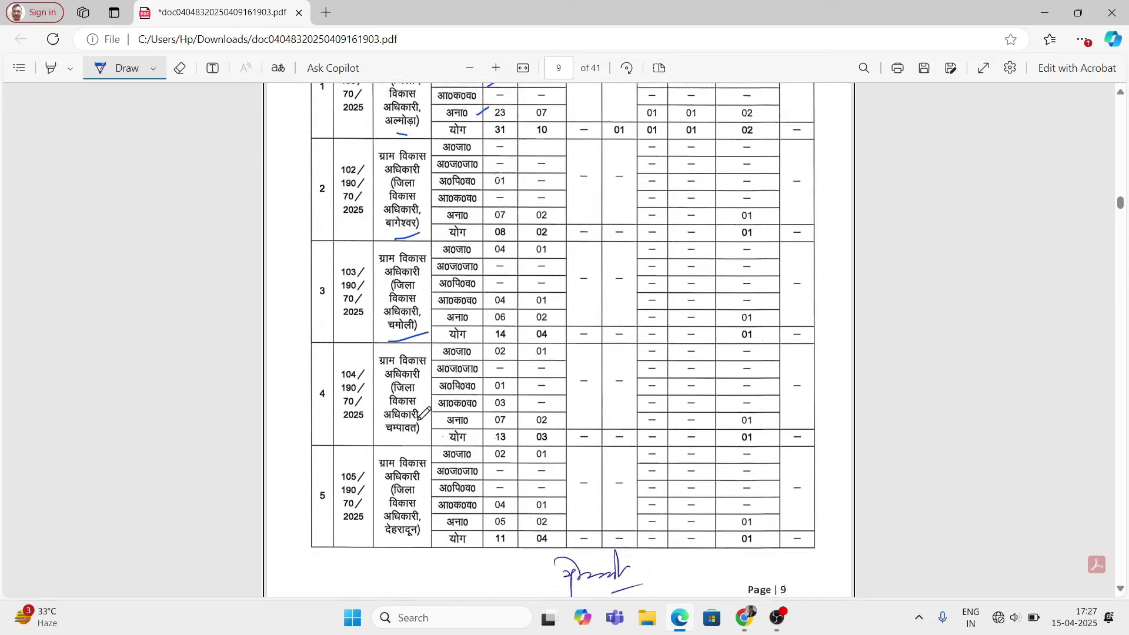
drag(396, 416, 422, 407)
drag(404, 517, 434, 502)
scroll(535, 481, down, 5)
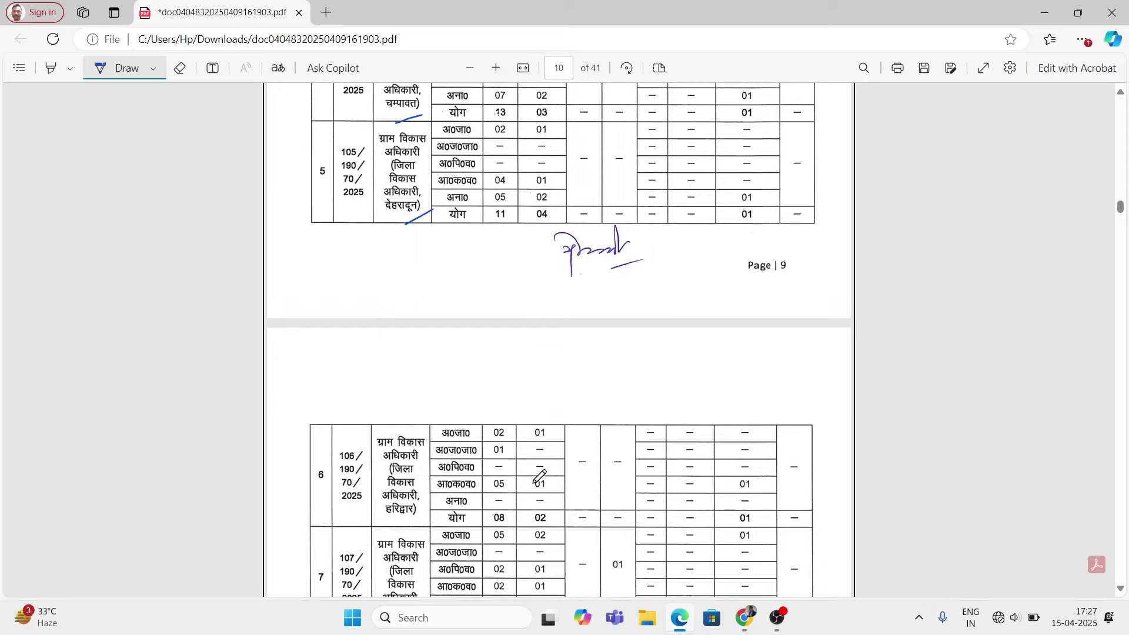
scroll(540, 476, down, 2)
drag(410, 374, 431, 361)
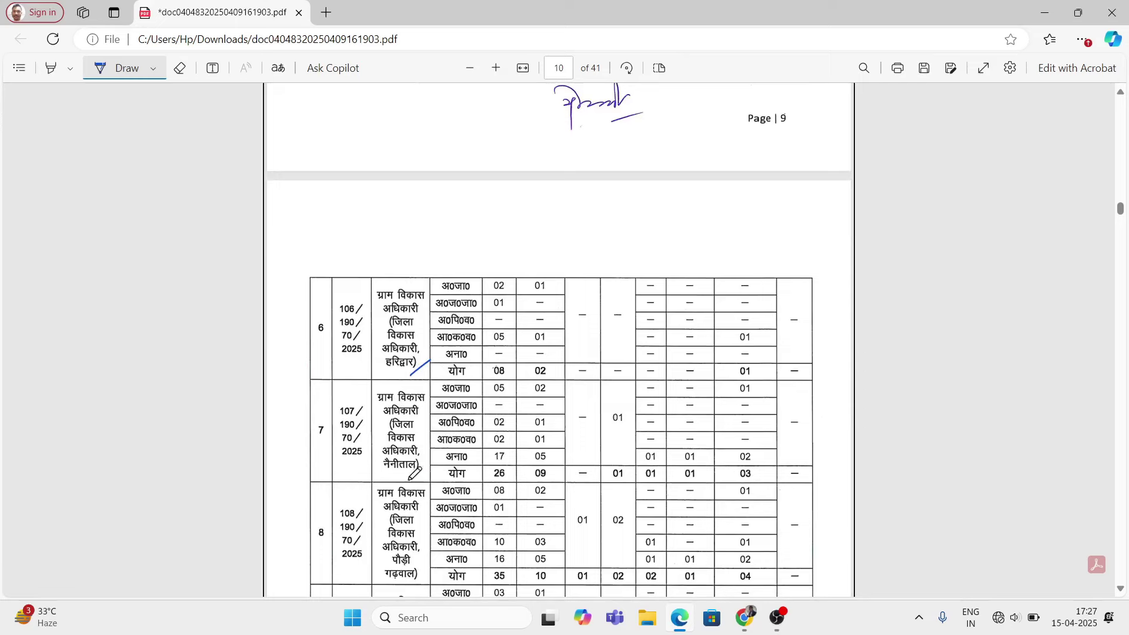
mouse_move(406, 483)
mouse_down()
mouse_move(433, 470)
mouse_move(420, 437)
mouse_up()
scroll(410, 469, down, 2)
scroll(422, 441, down, 2)
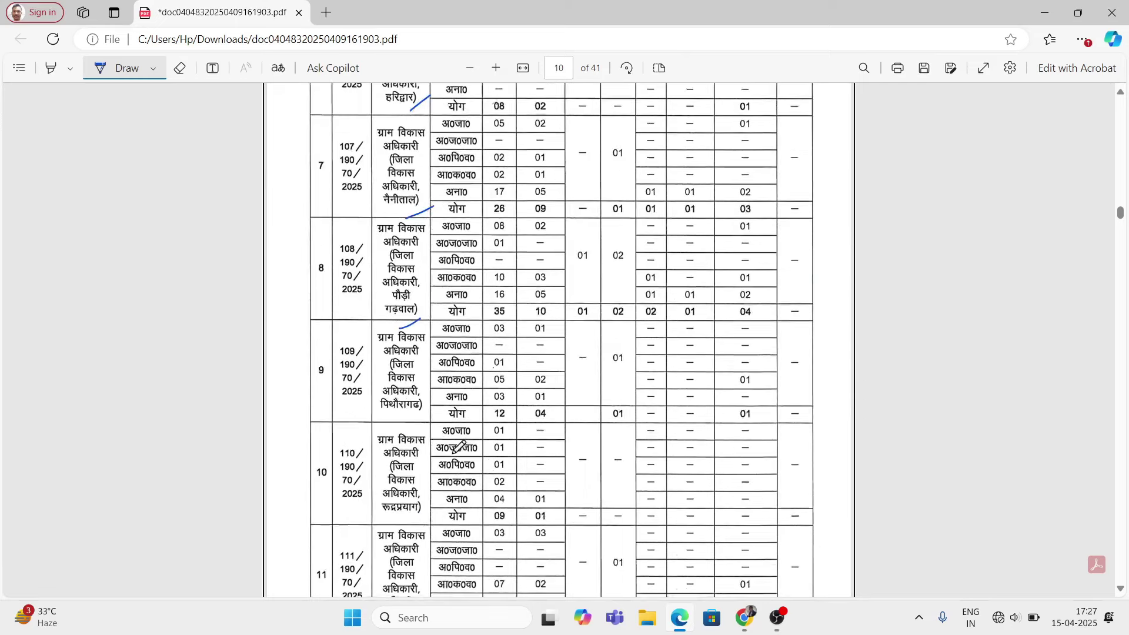
drag(393, 399, 416, 385)
mouse_move(399, 493)
mouse_down()
mouse_move(418, 485)
mouse_move(426, 427)
mouse_up()
scroll(391, 454, down, 2)
scroll(450, 453, down, 5)
drag(398, 531, 449, 518)
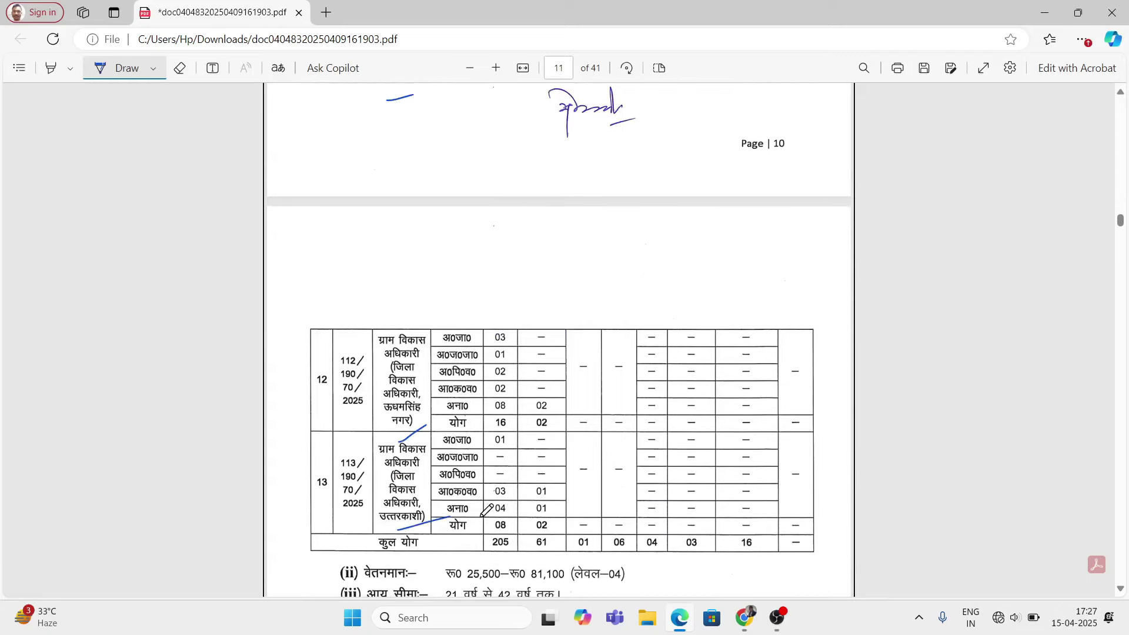
scroll(481, 515, down, 3)
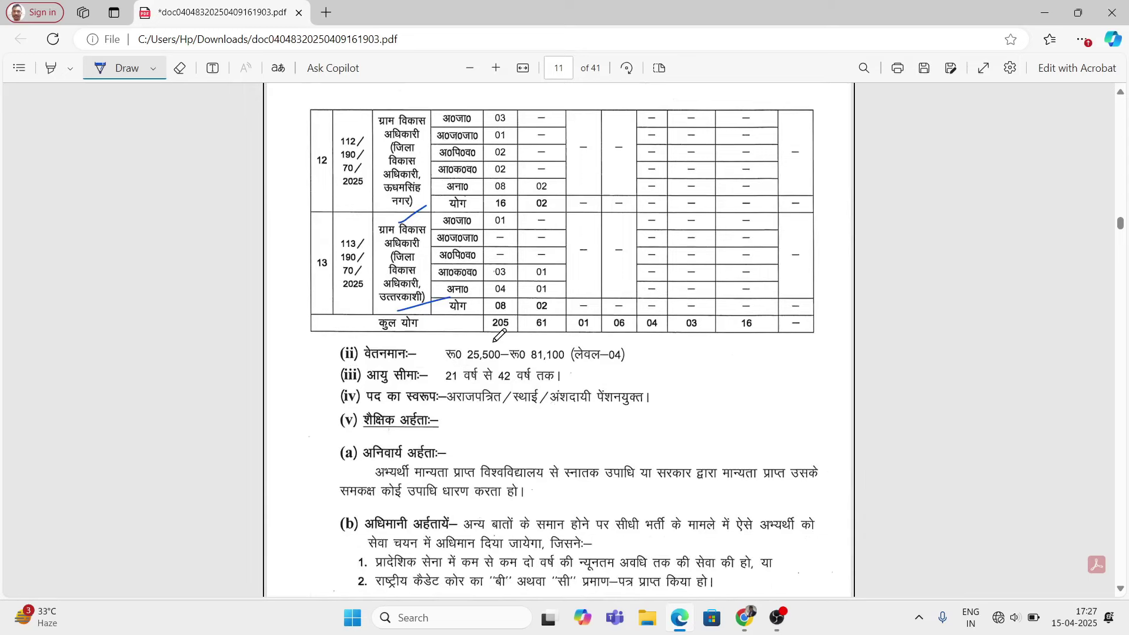
Step: Underline the 205 grand total and mark the pay scale and 21-year minimum age
drag(494, 341, 521, 334)
mouse_move(425, 359)
mouse_down()
mouse_move(442, 351)
mouse_move(438, 379)
mouse_up()
scroll(473, 475, down, 1)
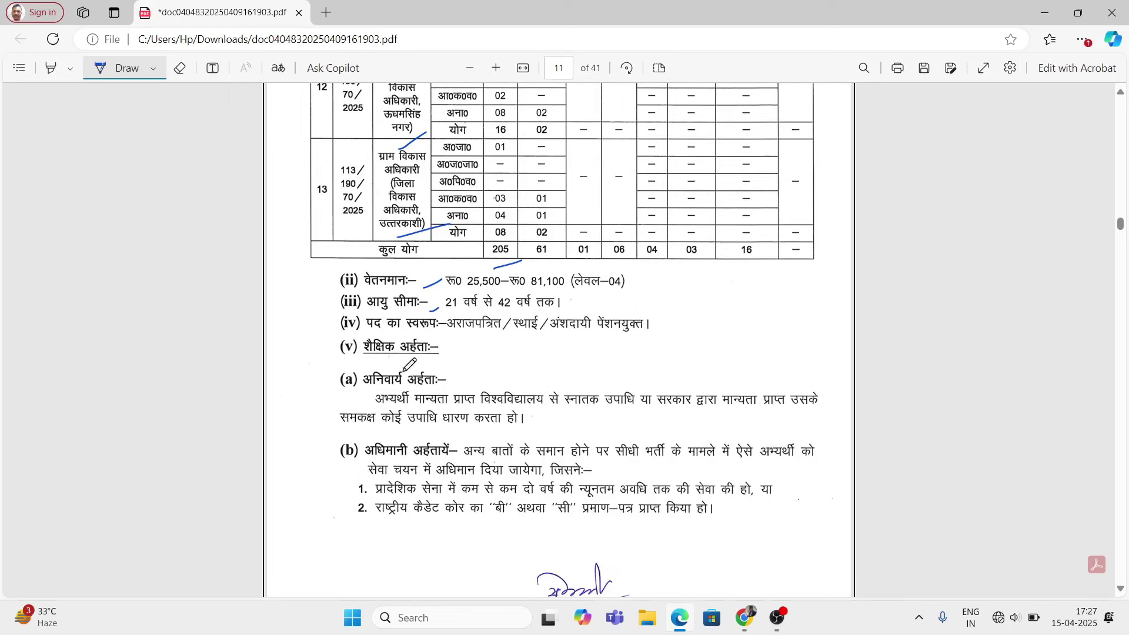
Step: Mark the graduate degree, bracket the preferential items and underline the B or C certificate clause
drag(556, 387, 662, 382)
drag(301, 453, 349, 524)
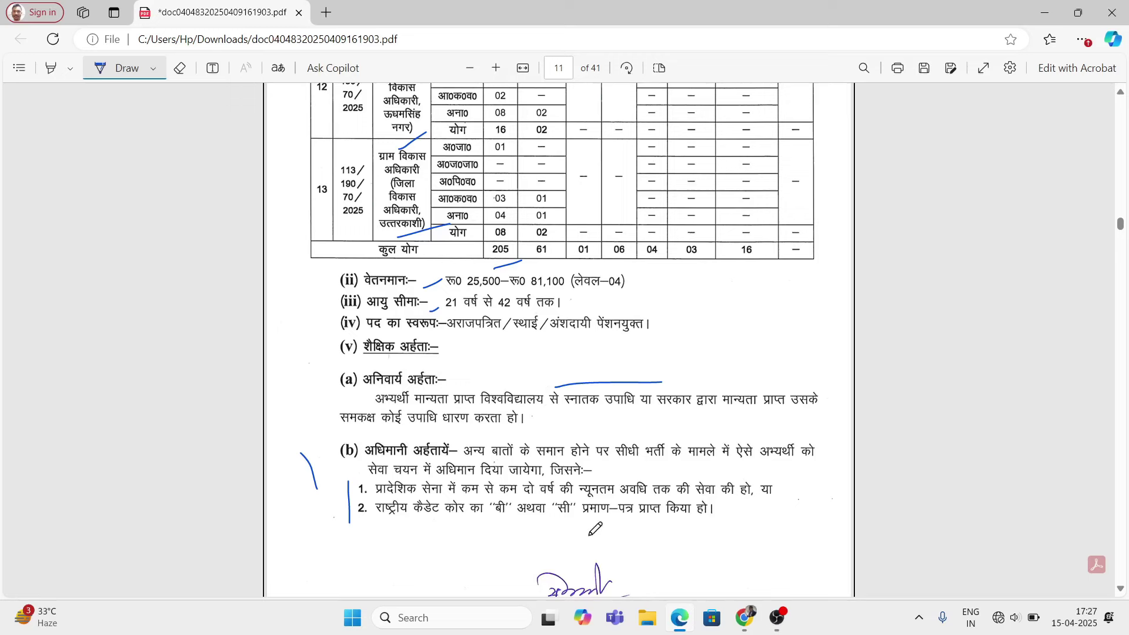
drag(493, 529, 564, 522)
scroll(602, 526, down, 3)
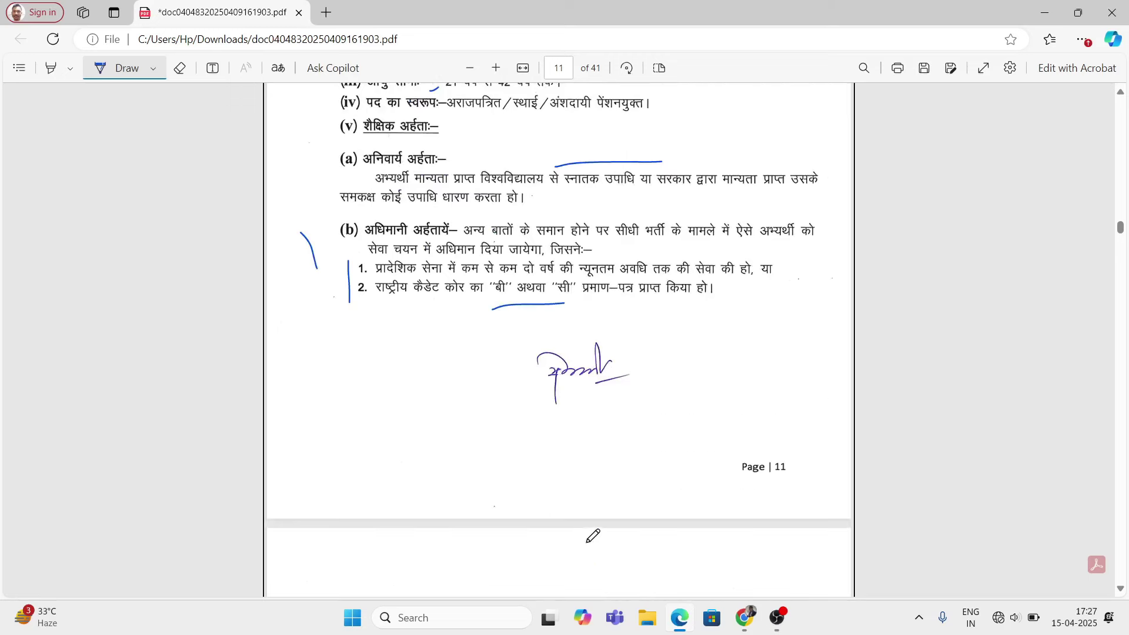
scroll(470, 497, down, 4)
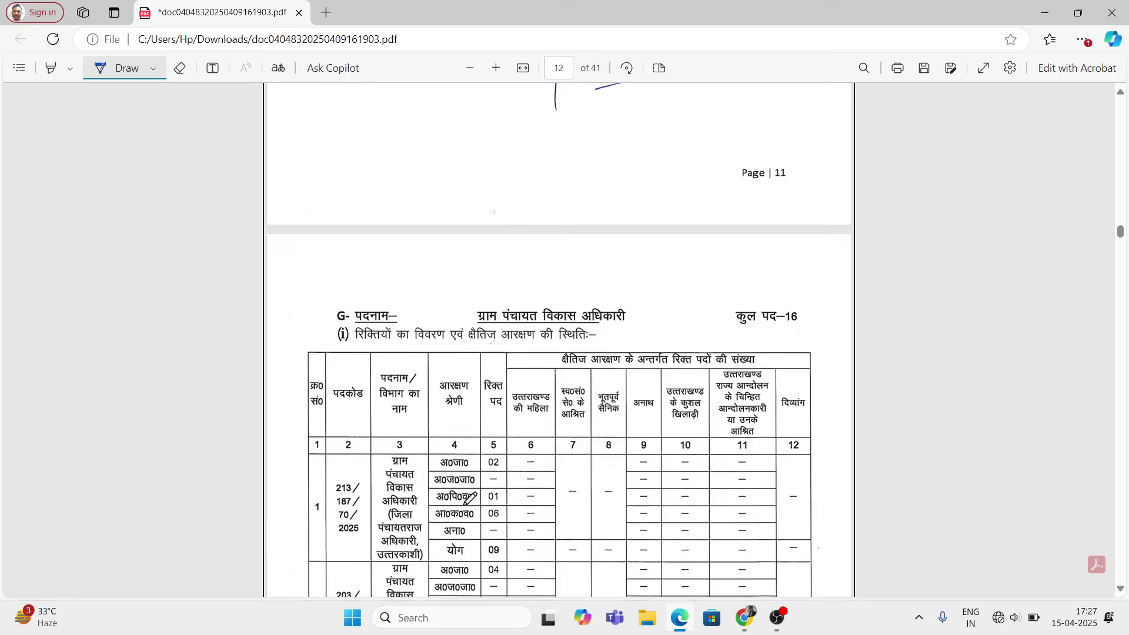
Step: Mark the ग्राम पंचायत विकास अधिकारी heading and its कुल पद–16 total
scroll(470, 497, down, 1)
drag(487, 227, 502, 234)
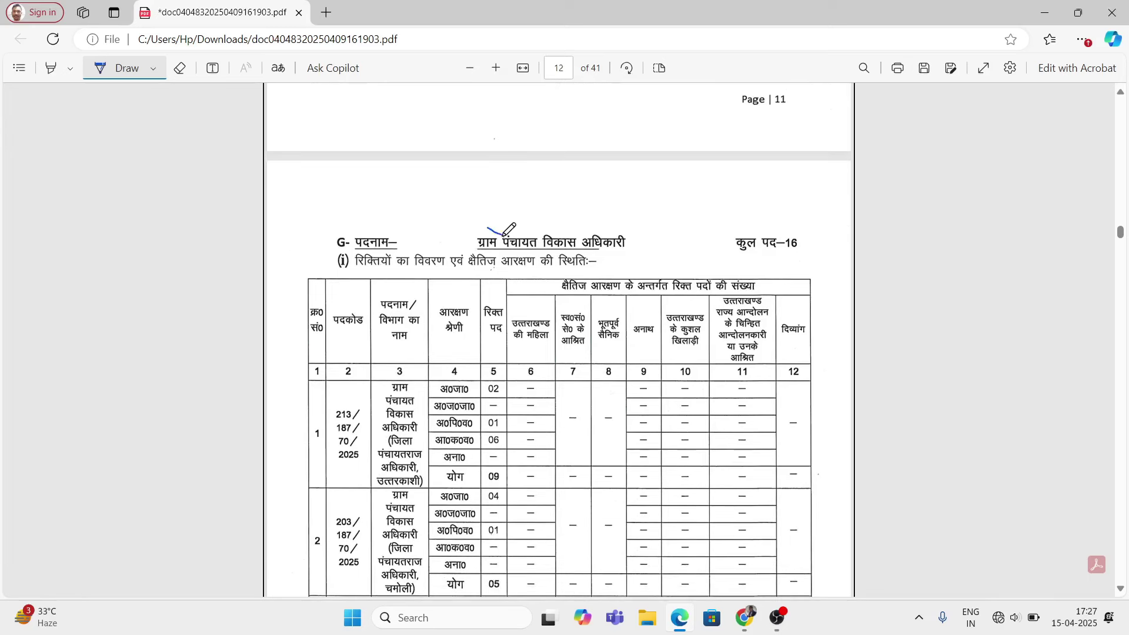
drag(640, 254, 670, 235)
drag(782, 262, 823, 252)
scroll(570, 427, down, 2)
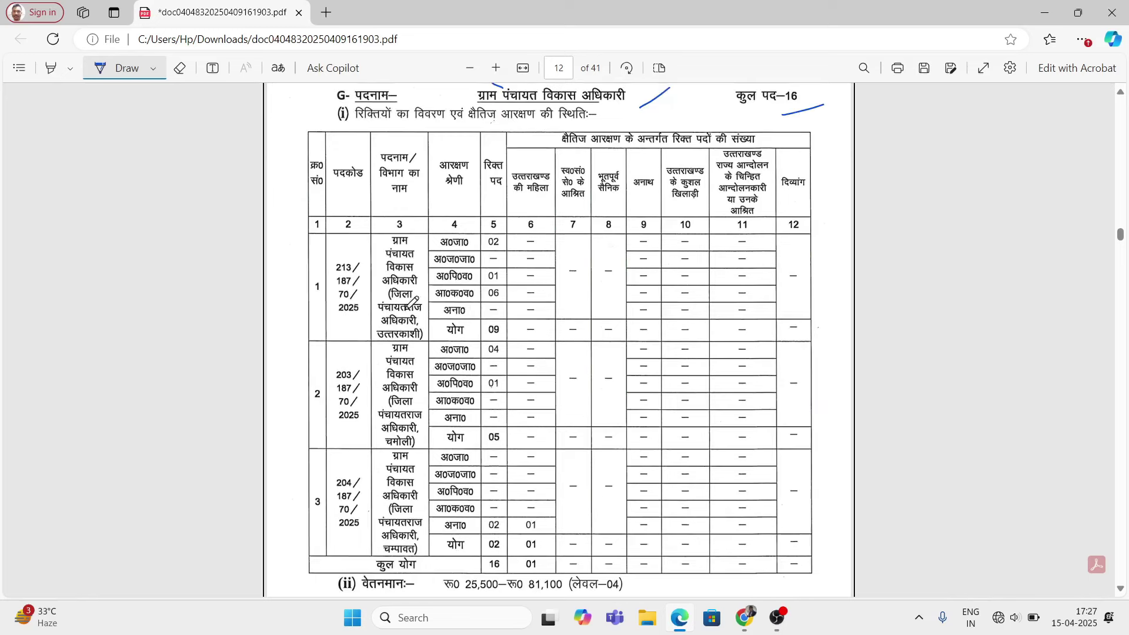
Step: Mark the three district rows and the table's total line
drag(394, 346, 420, 342)
scroll(415, 467, down, 1)
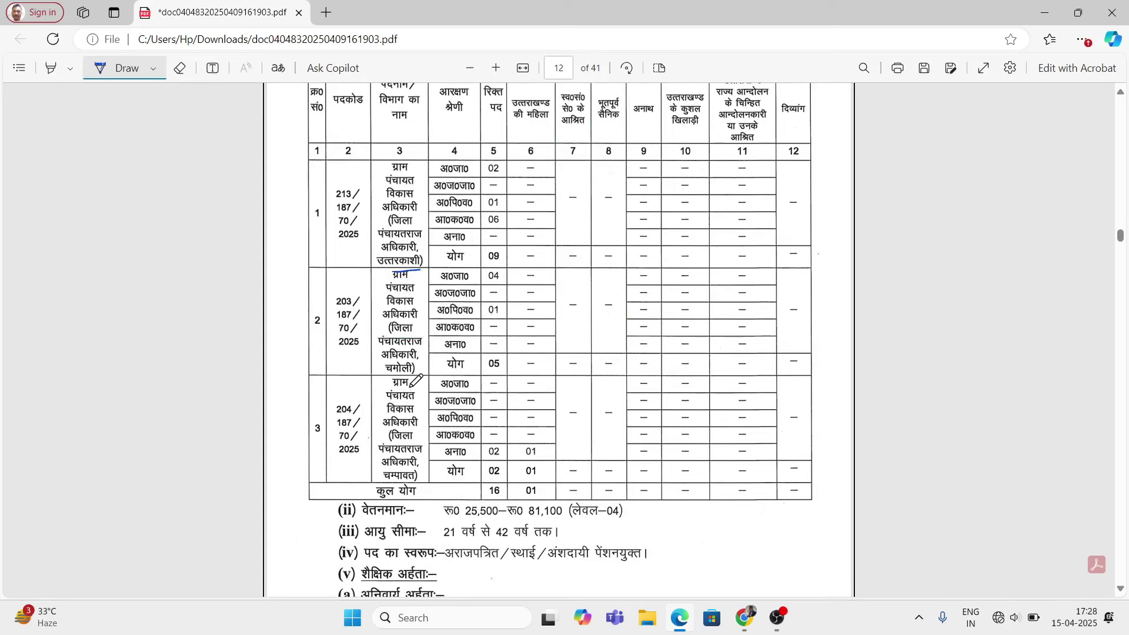
drag(410, 386, 424, 375)
drag(423, 492, 439, 474)
drag(486, 504, 494, 502)
scroll(405, 432, down, 2)
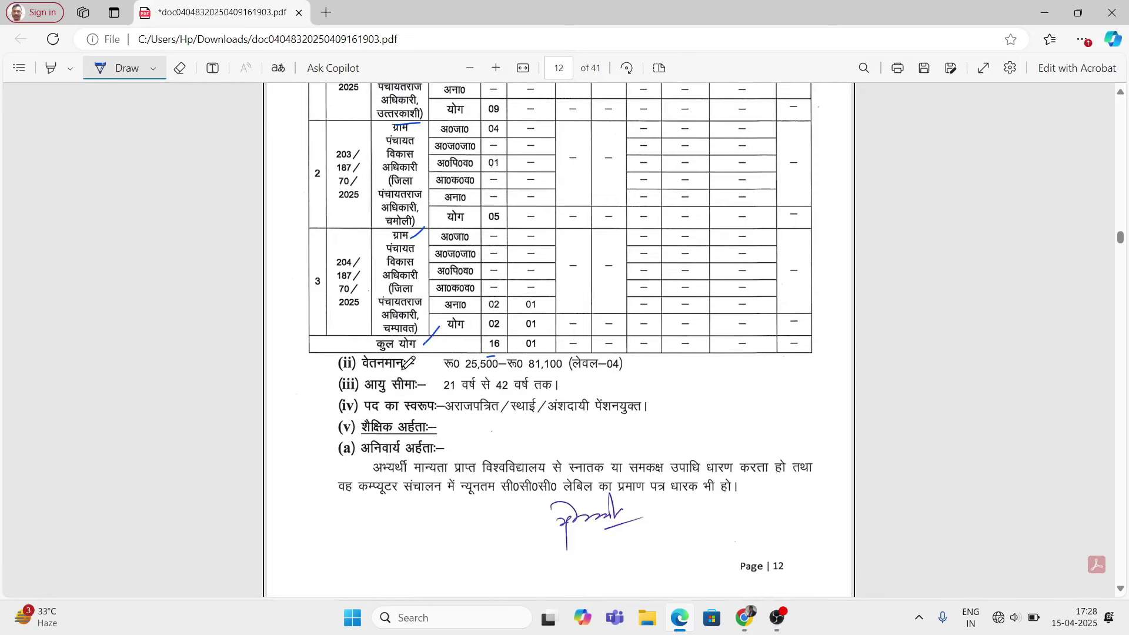
Step: Mark the pay scale and post nature lines, then underline the स्नातक degree and CCC computer requirement
mouse_move(408, 374)
mouse_down()
mouse_move(430, 366)
mouse_move(442, 397)
mouse_up()
drag(445, 436, 462, 431)
scroll(623, 482, down, 1)
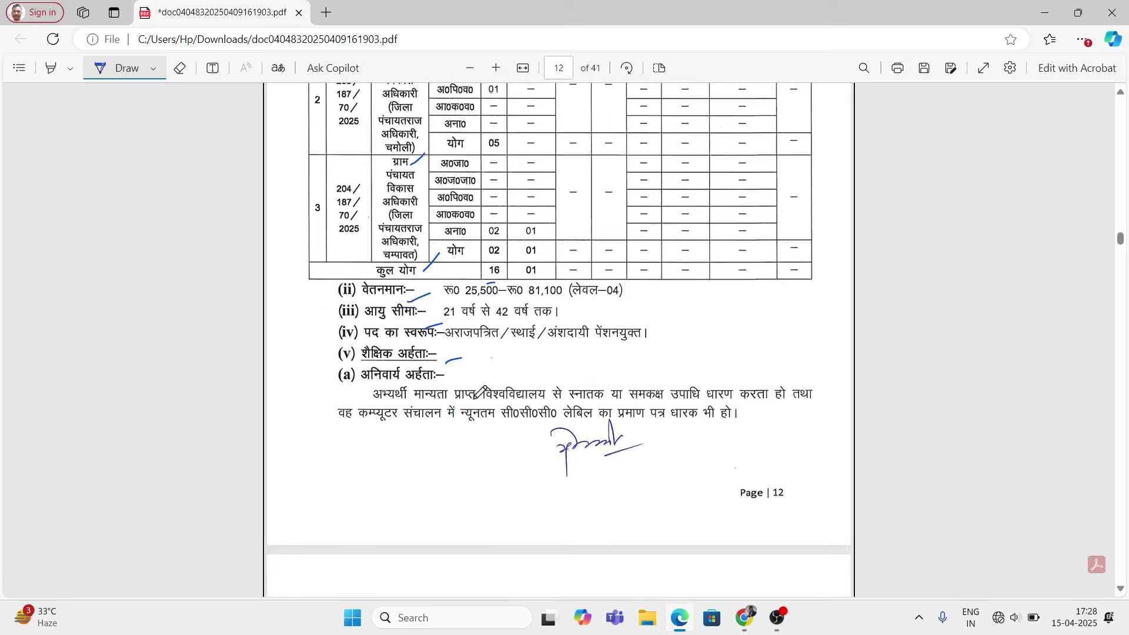
drag(606, 376, 690, 369)
drag(566, 407, 605, 398)
drag(360, 435, 532, 436)
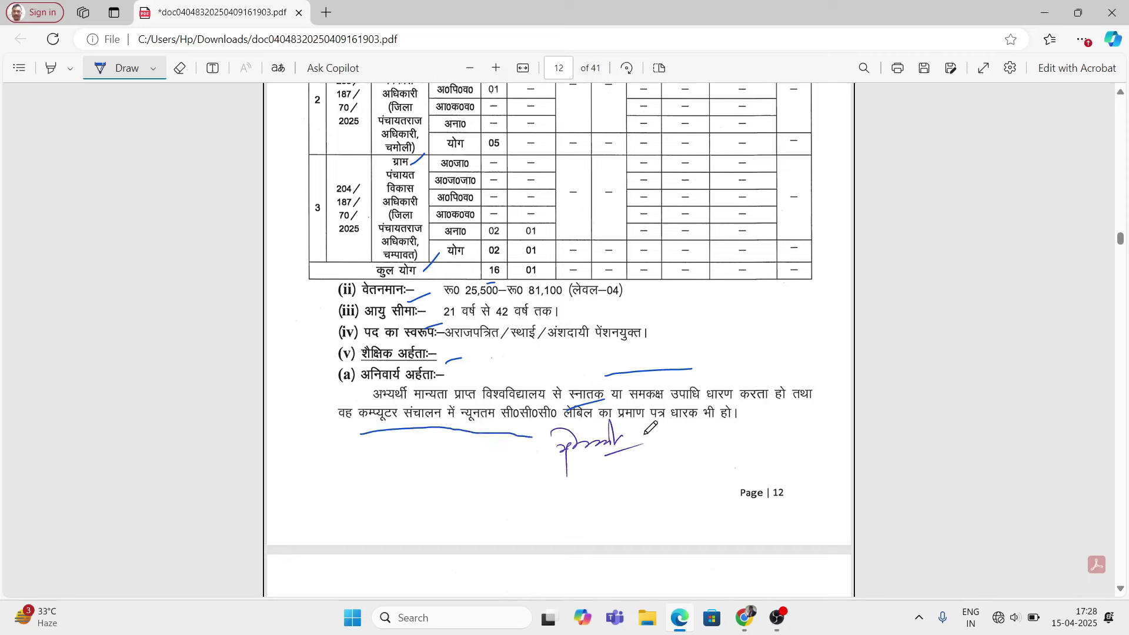
drag(627, 437, 667, 442)
Step: Mark the स्वागती heading, its 03-post total and the age limit on page 13
scroll(494, 445, down, 4)
drag(367, 396, 360, 386)
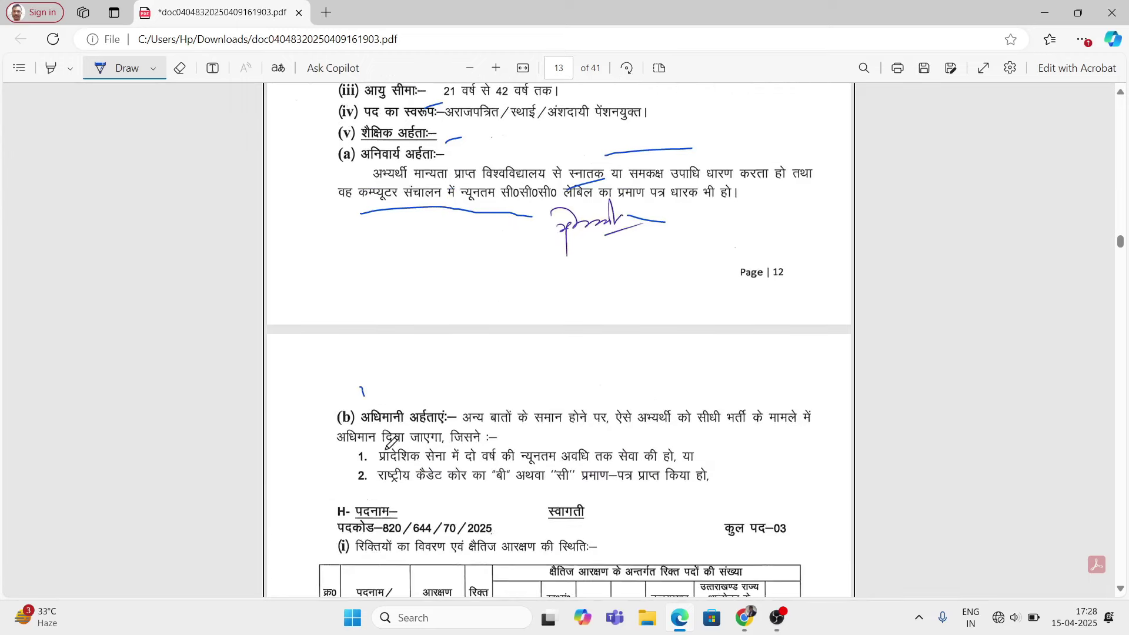
mouse_move(318, 454)
mouse_down()
mouse_move(325, 485)
mouse_move(342, 482)
mouse_up()
scroll(551, 519, down, 4)
mouse_move(602, 299)
mouse_down()
mouse_move(609, 311)
mouse_move(642, 282)
mouse_up()
drag(774, 325, 838, 305)
scroll(562, 418, down, 4)
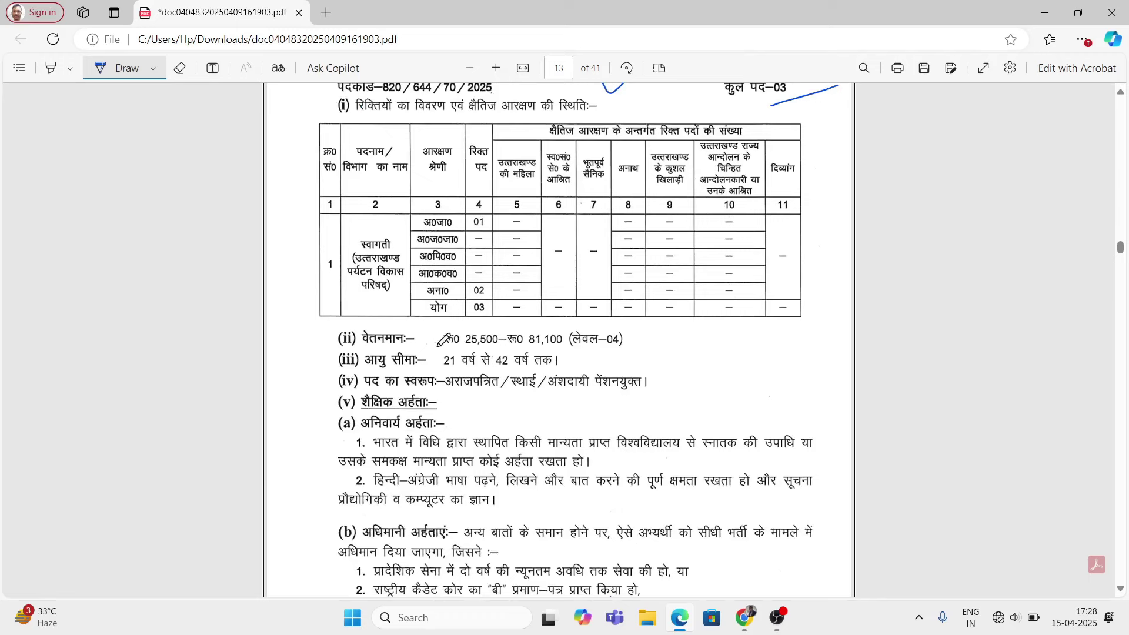
drag(427, 363, 442, 373)
scroll(442, 370, down, 1)
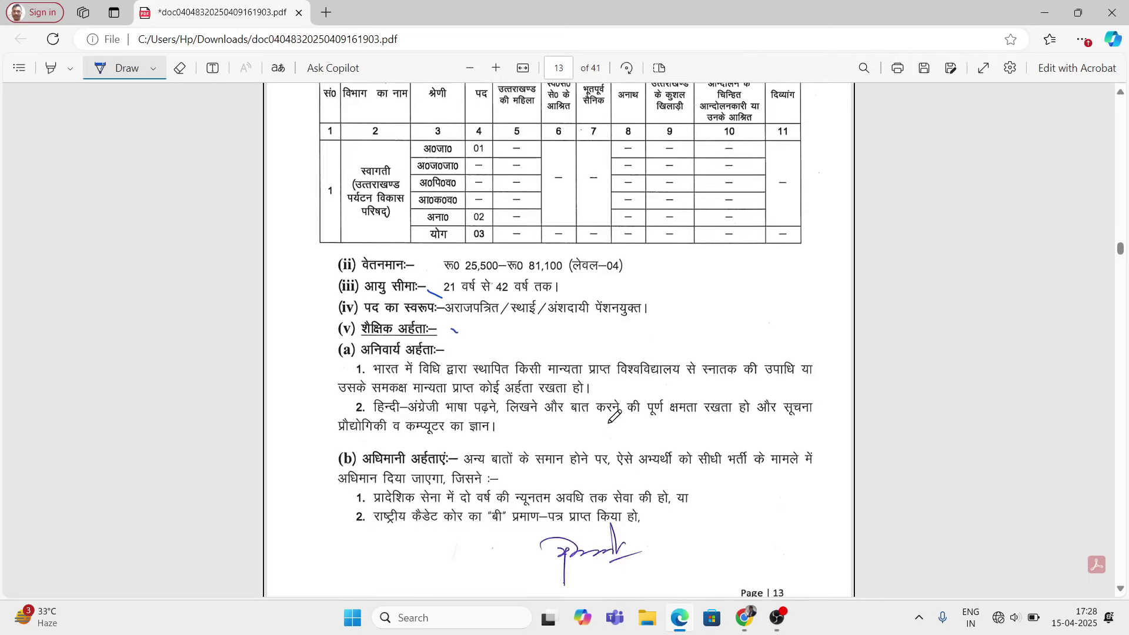
Step: Mark the degree requirement and underline the Hindi–English language and computer knowledge item
drag(622, 344, 675, 339)
drag(331, 405, 340, 421)
drag(519, 424, 561, 420)
scroll(559, 494, down, 1)
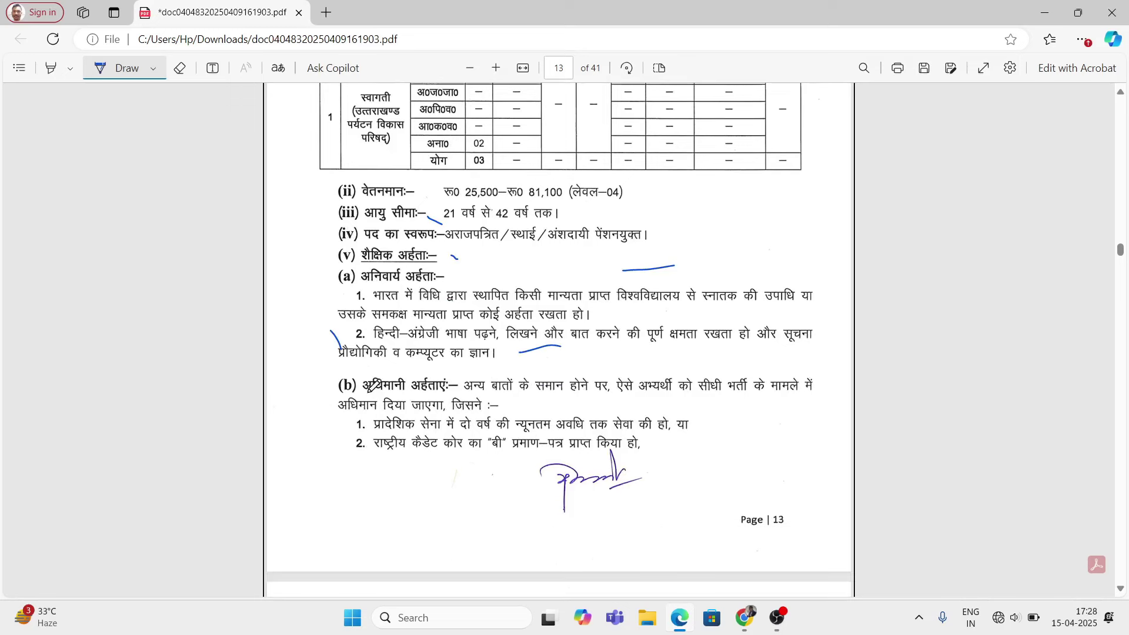
scroll(470, 479, down, 7)
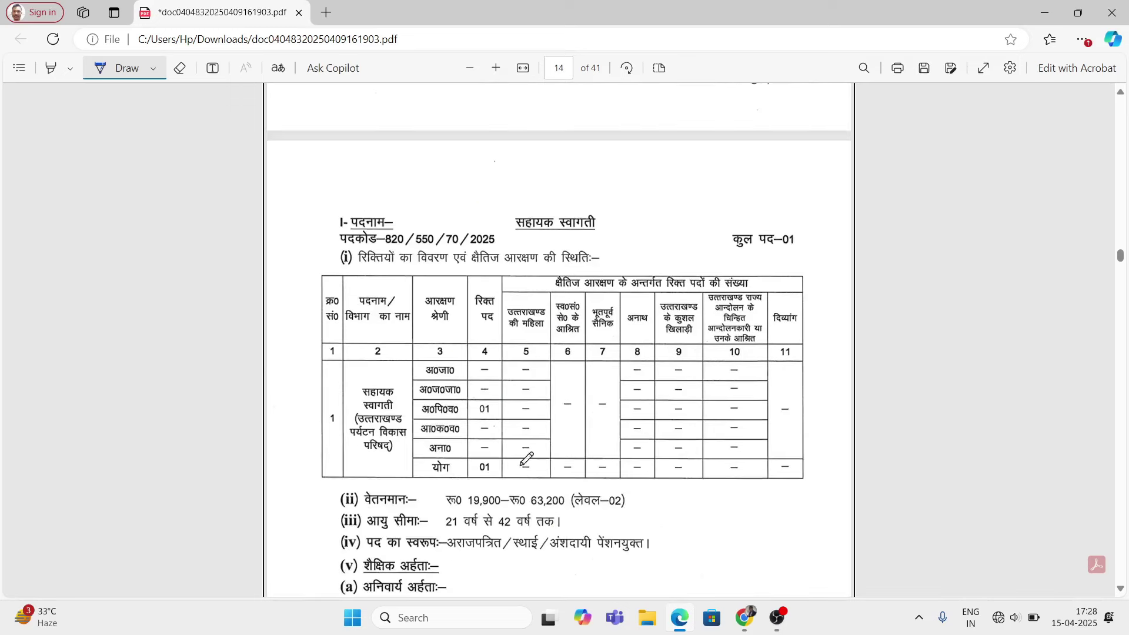
Step: Tick the सहायक स्वागती post name, its 01-post total and the age limit
drag(615, 236, 654, 226)
drag(791, 260, 807, 253)
scroll(558, 471, down, 2)
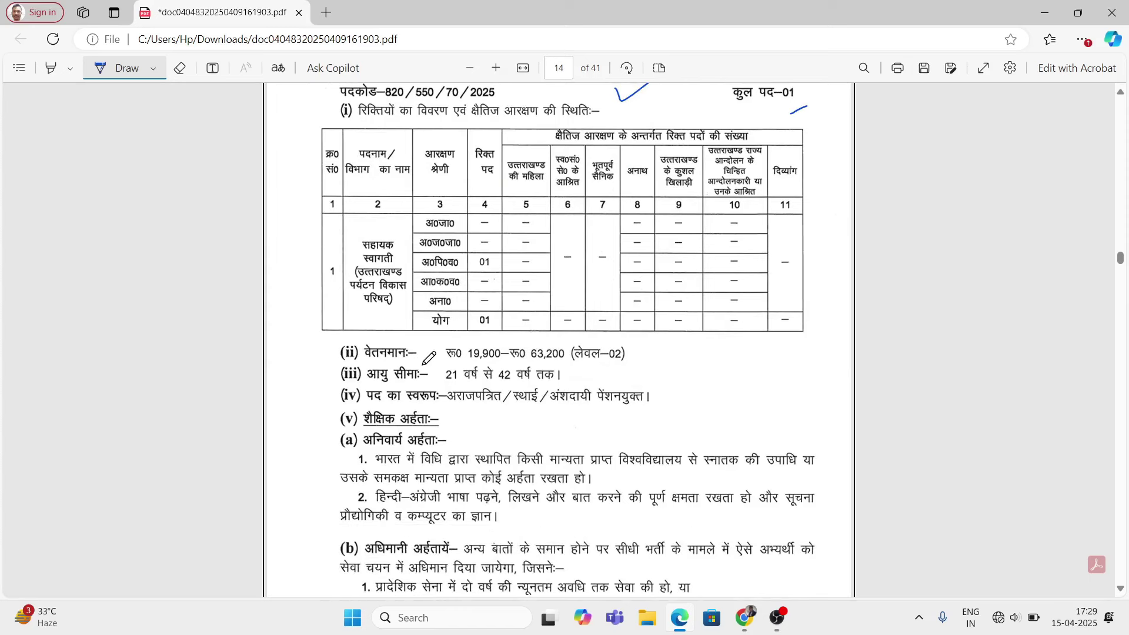
drag(429, 377, 438, 388)
scroll(496, 435, down, 1)
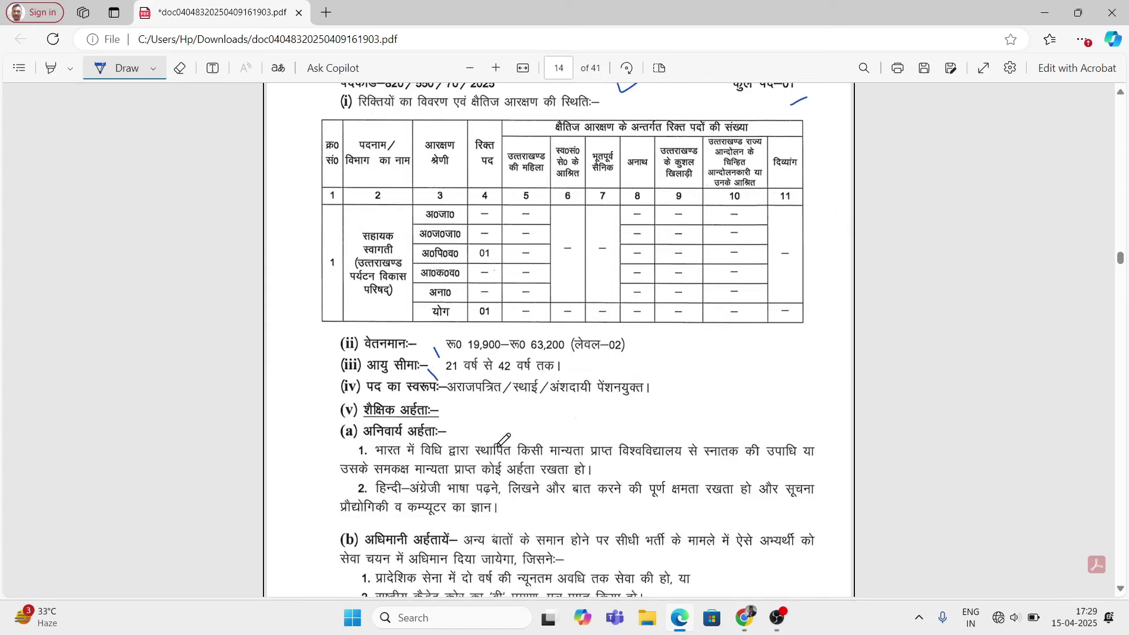
Step: Mark the mandatory qualification heading, graduation degree, computer knowledge and preferential qualifications paragraph
drag(474, 341, 489, 370)
drag(645, 409, 768, 383)
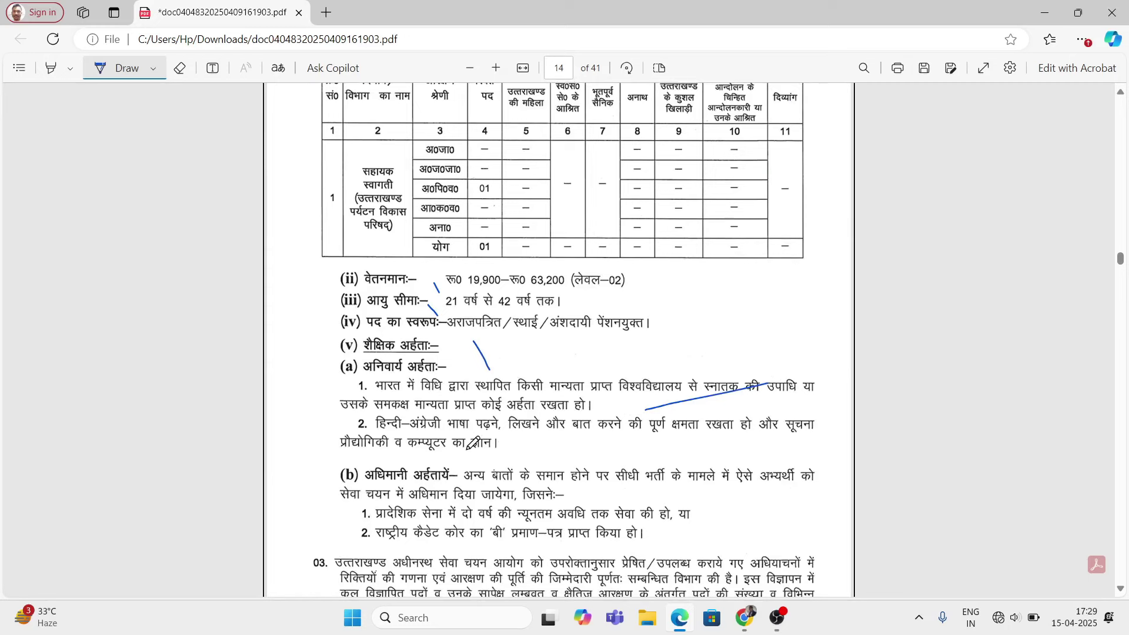
drag(523, 452, 568, 449)
scroll(496, 436, down, 3)
drag(320, 314, 332, 364)
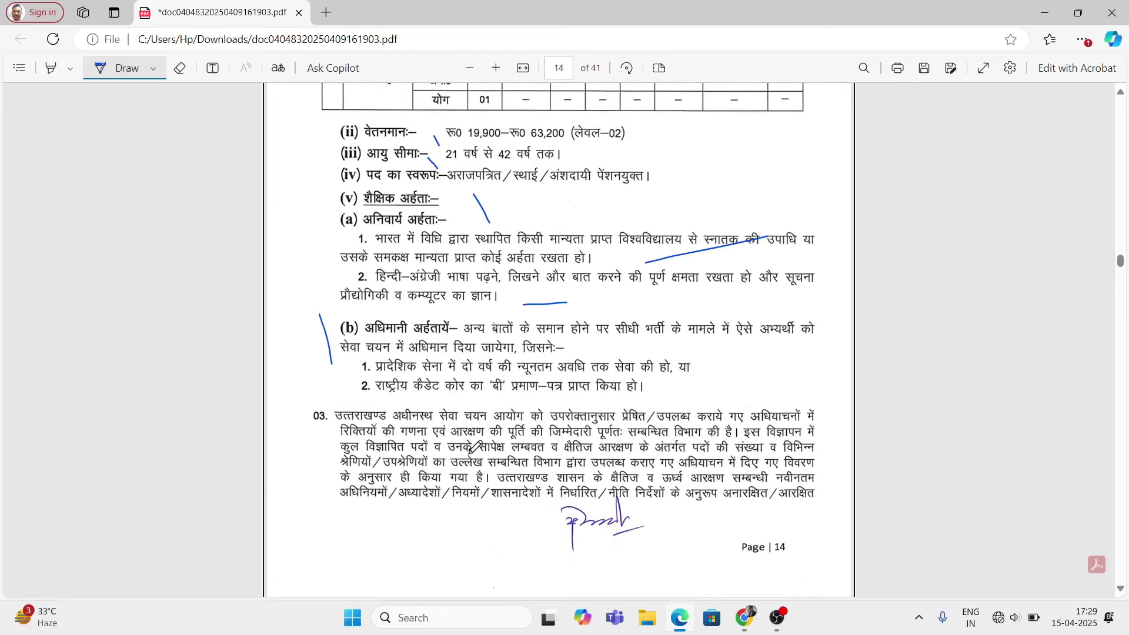
scroll(479, 412, down, 9)
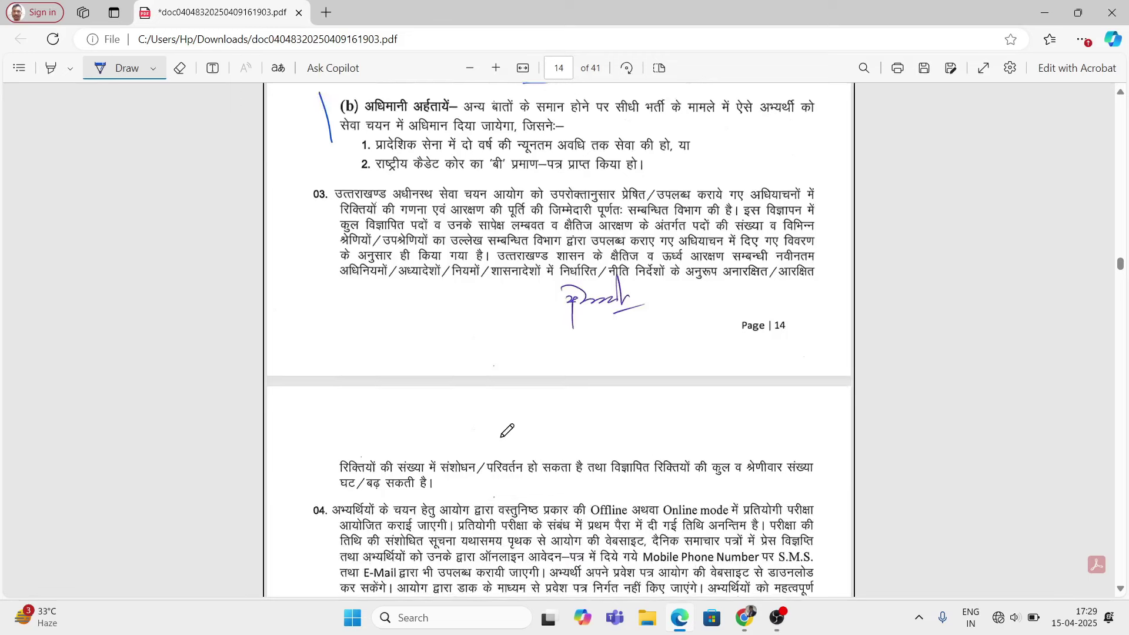
scroll(534, 423, down, 4)
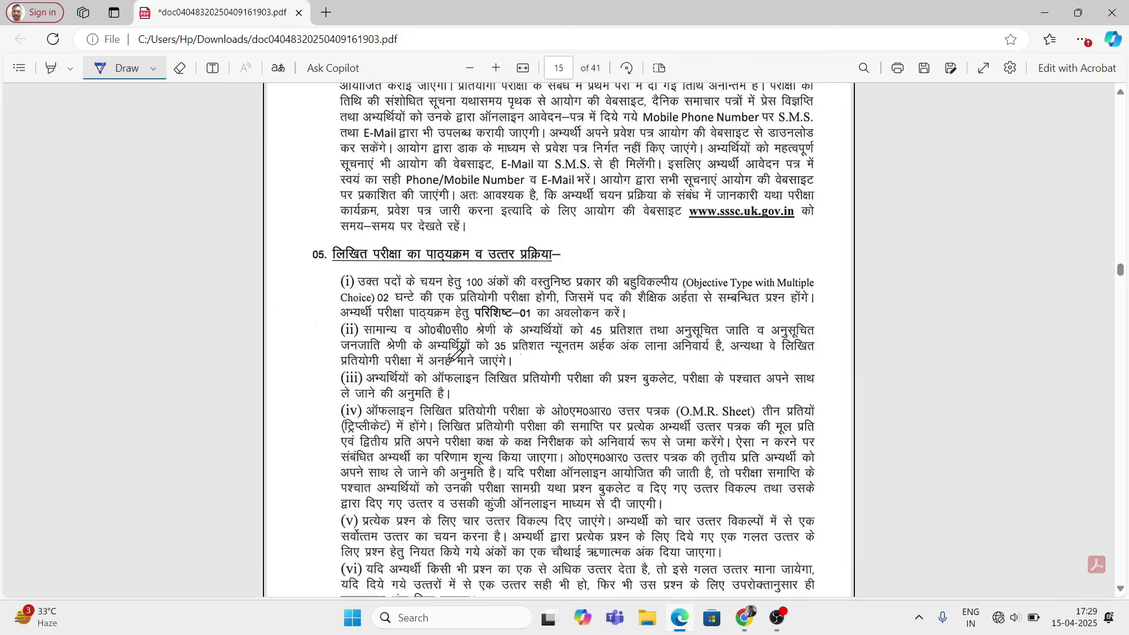
Step: Underline the 100-mark, 02-hour 'Objective Type with Multiple Choice' written exam wording
drag(445, 277, 454, 288)
drag(357, 300, 426, 299)
drag(707, 269, 771, 268)
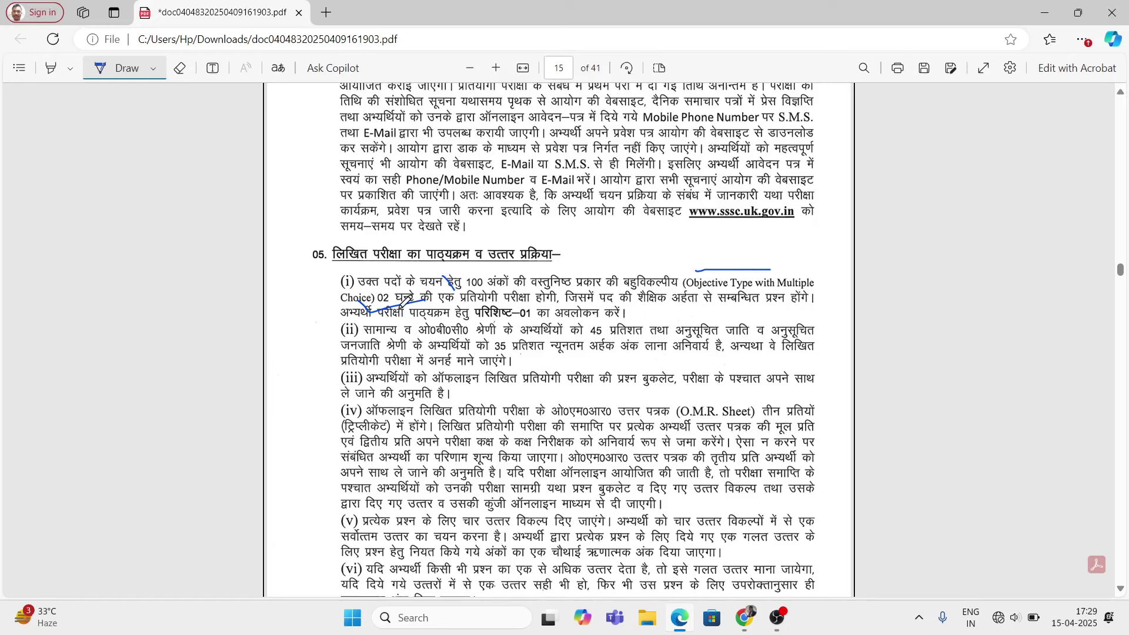
Step: Scroll down through the notice to page 21's fee table
scroll(602, 440, down, 15)
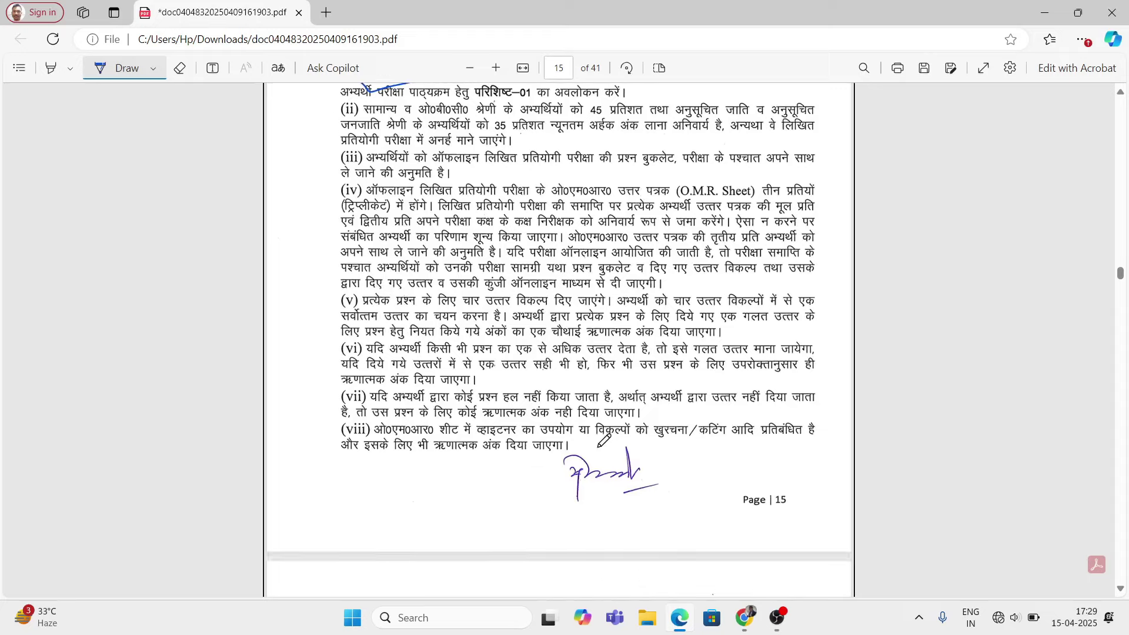
scroll(576, 438, down, 15)
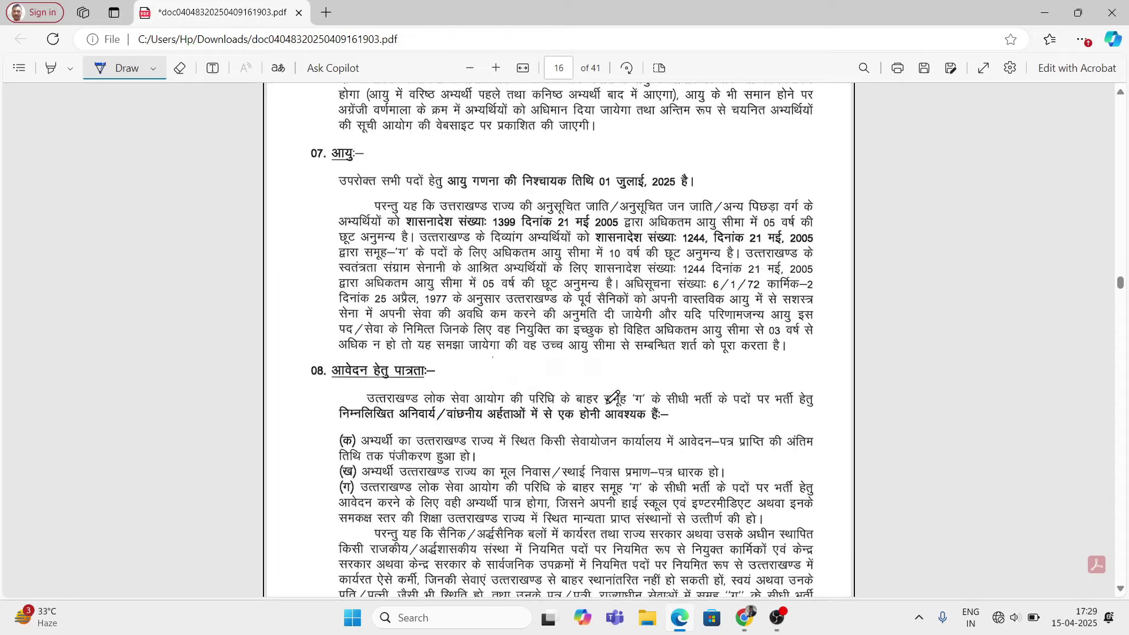
scroll(611, 397, down, 2)
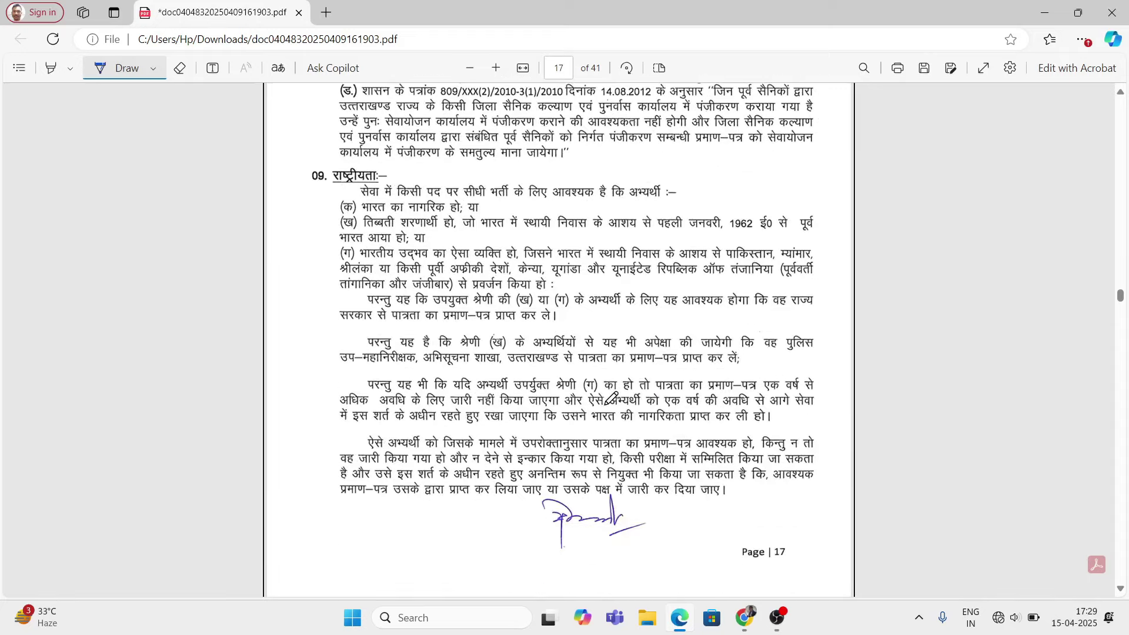
scroll(610, 399, down, 20)
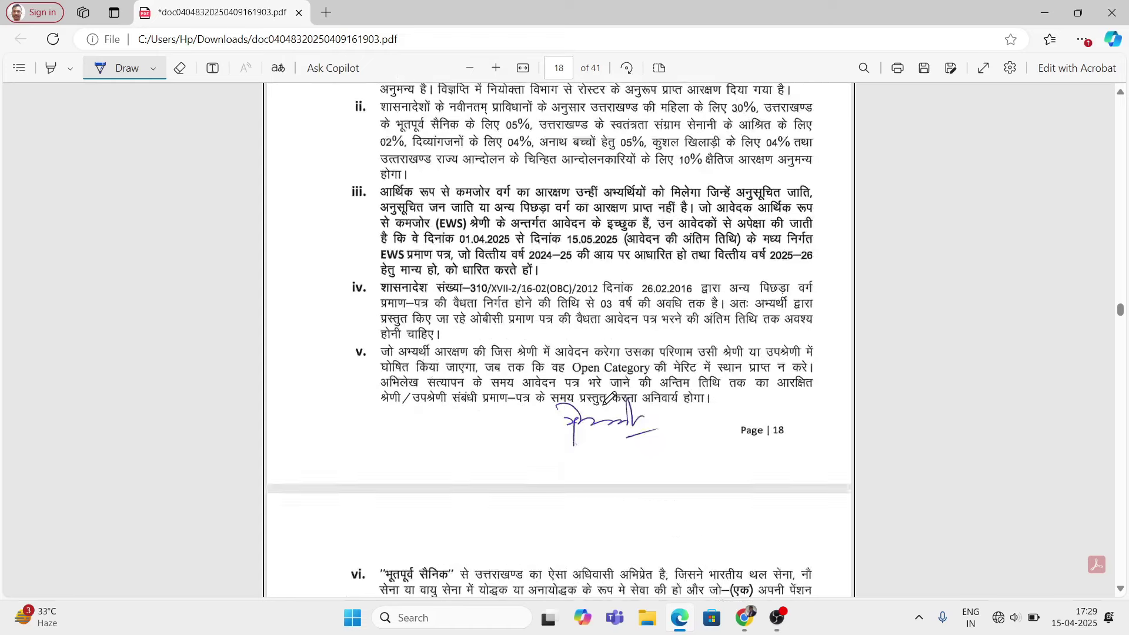
scroll(608, 400, down, 20)
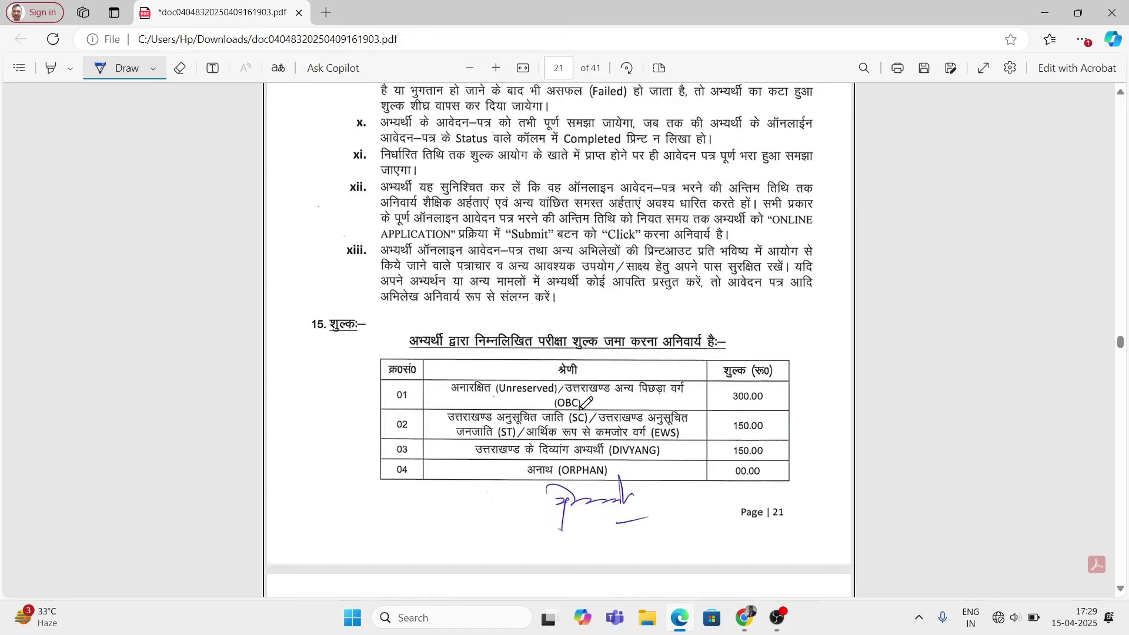
Step: Tick fee section 15 and mark the Unreserved/OBC, EWS and DIVYANG rows with their 300.00 and 150.00 fees
drag(342, 366, 375, 340)
scroll(561, 407, down, 2)
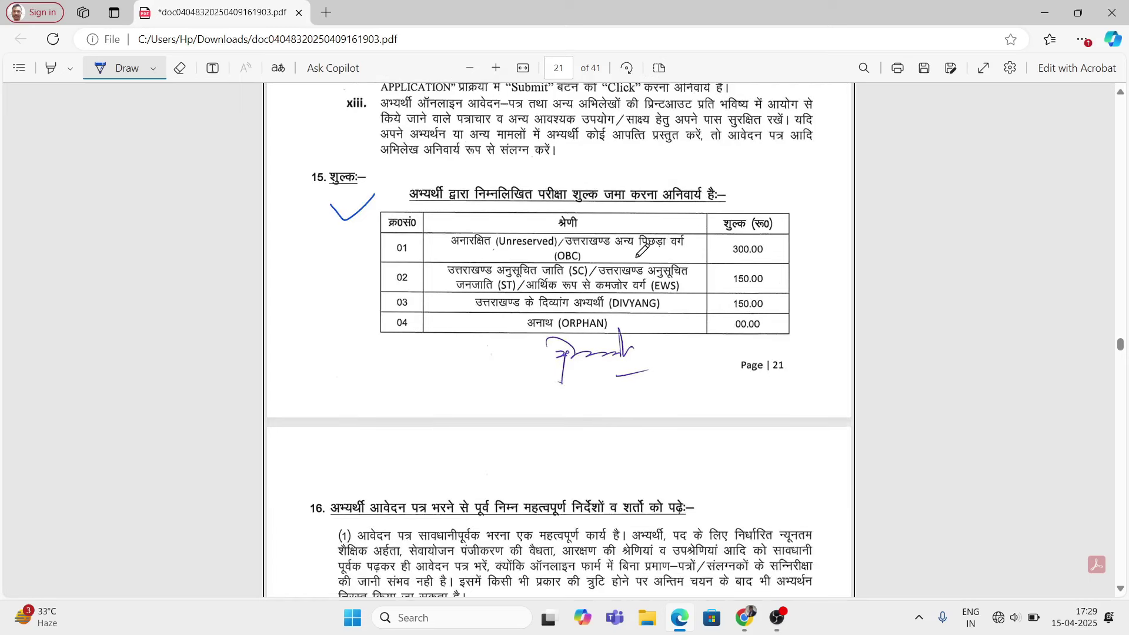
drag(637, 257, 679, 241)
drag(771, 257, 795, 246)
drag(676, 291, 694, 281)
drag(763, 290, 811, 267)
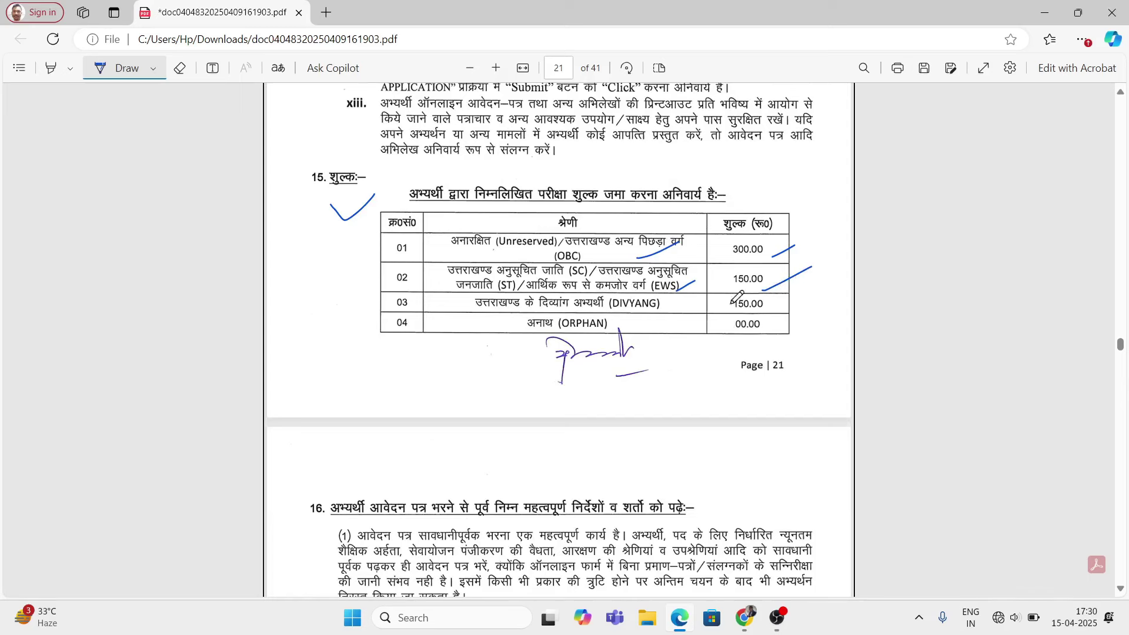
mouse_move(676, 311)
mouse_down()
mouse_move(700, 302)
mouse_move(681, 329)
mouse_up()
drag(789, 307, 811, 295)
scroll(657, 371, down, 15)
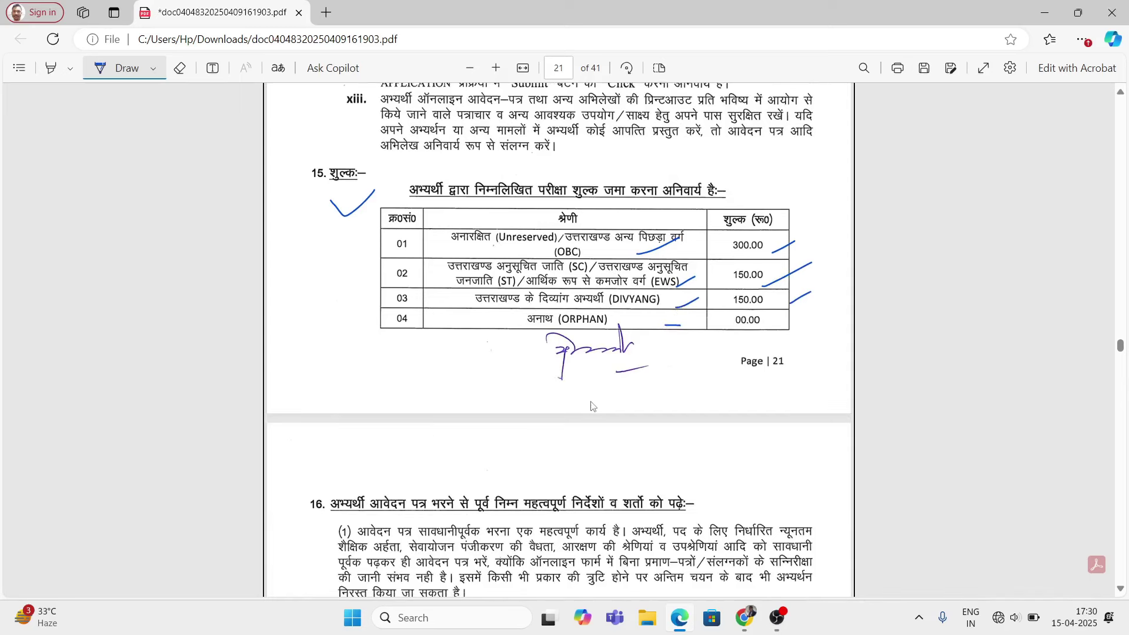
scroll(596, 390, down, 15)
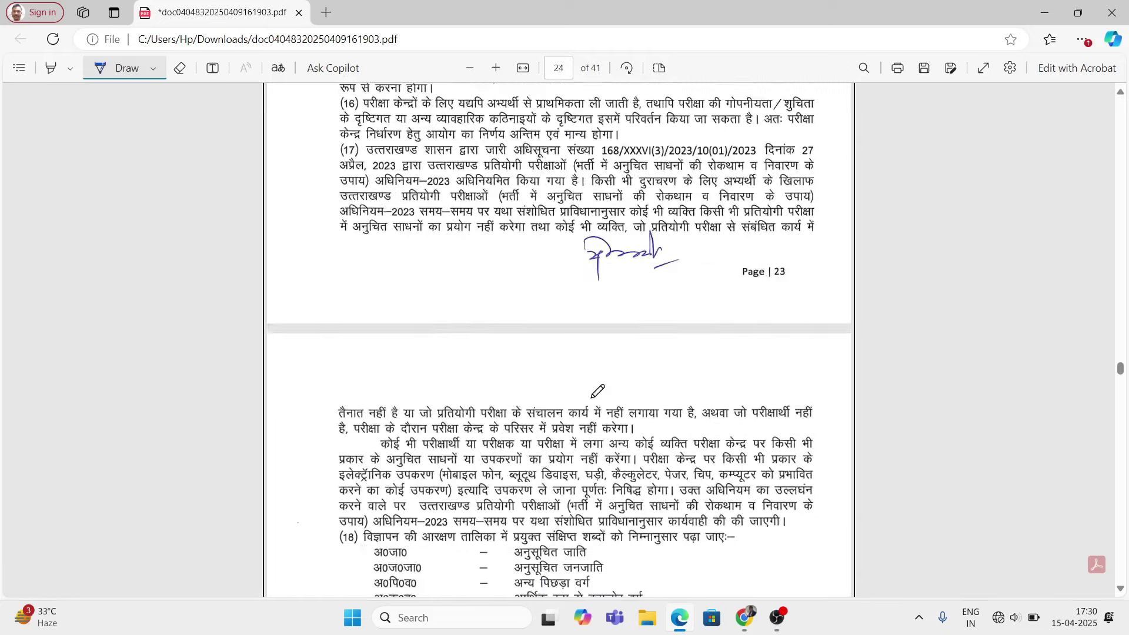
Step: Tick Appendix-1 on page 25 and scroll through syllabus pages 25–29 and back
scroll(598, 394, up, 5)
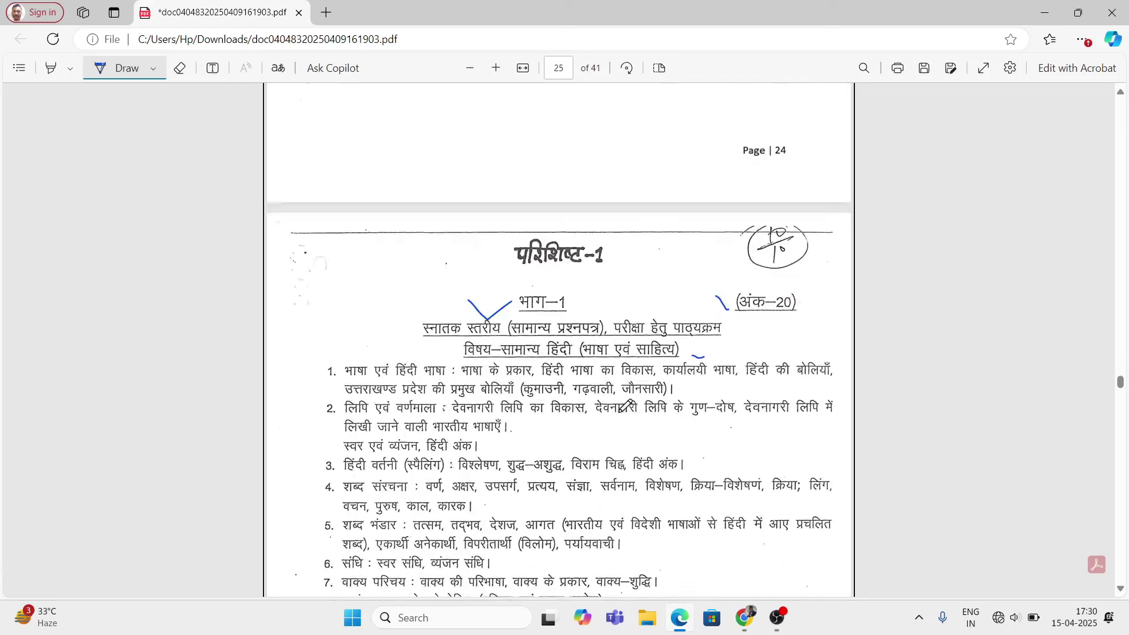
drag(448, 254, 504, 274)
scroll(452, 420, down, 8)
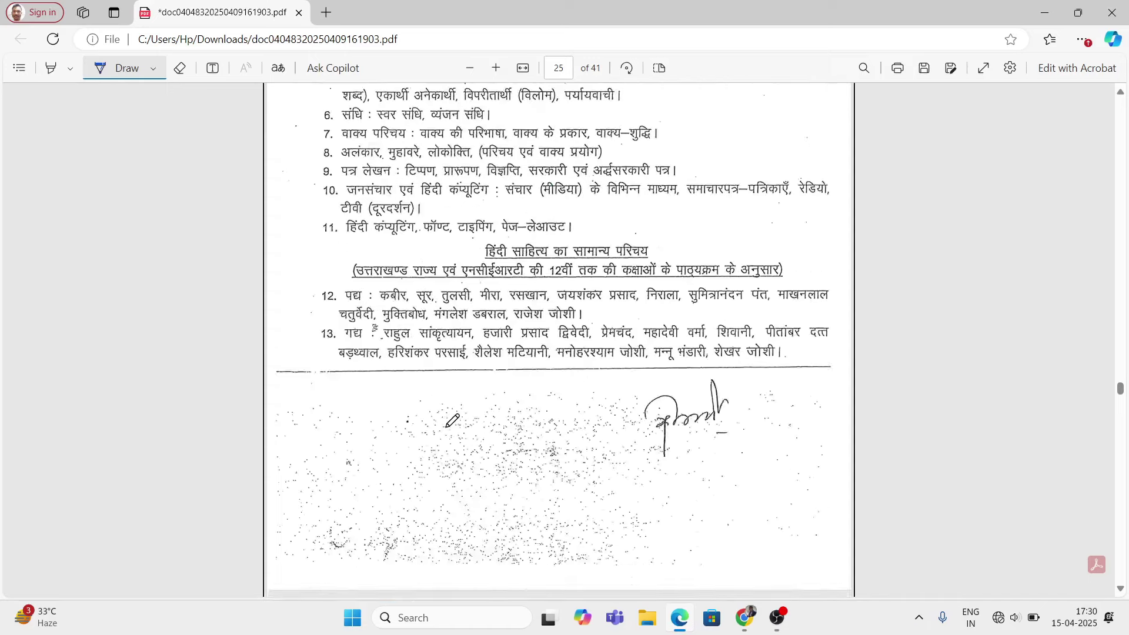
scroll(452, 421, down, 7)
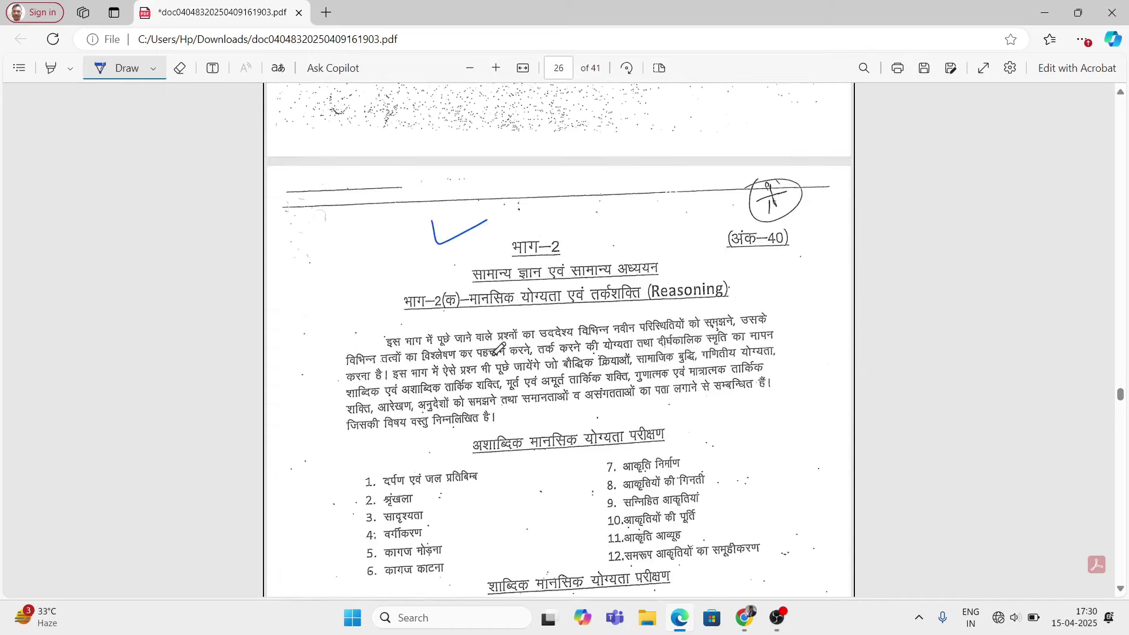
scroll(532, 400, down, 10)
scroll(532, 403, down, 10)
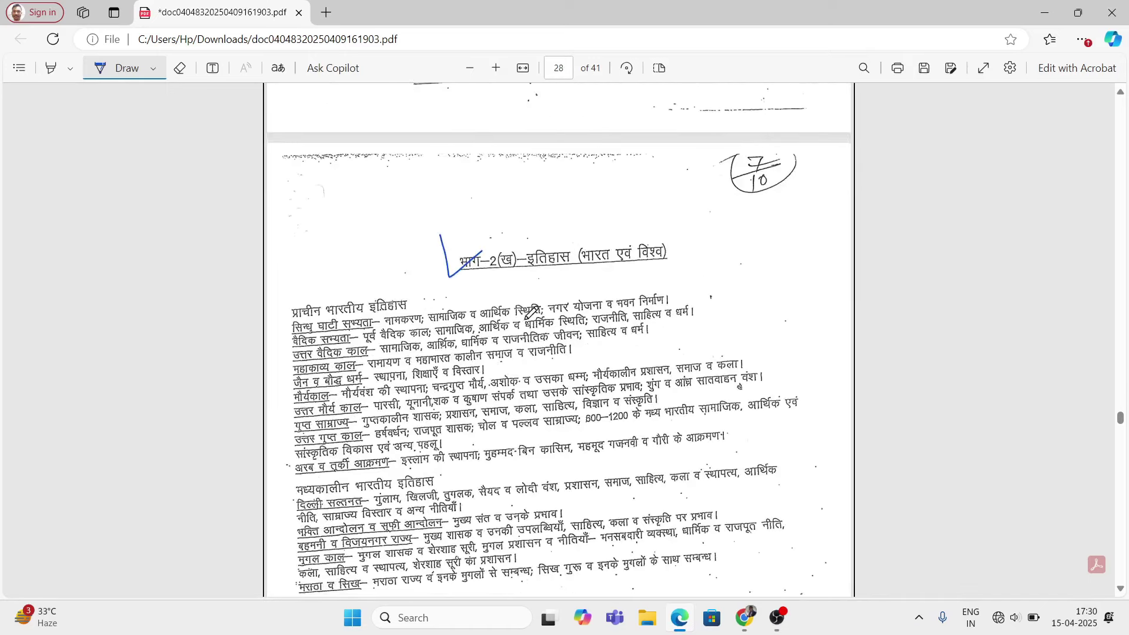
scroll(529, 317, down, 10)
scroll(539, 325, down, 4)
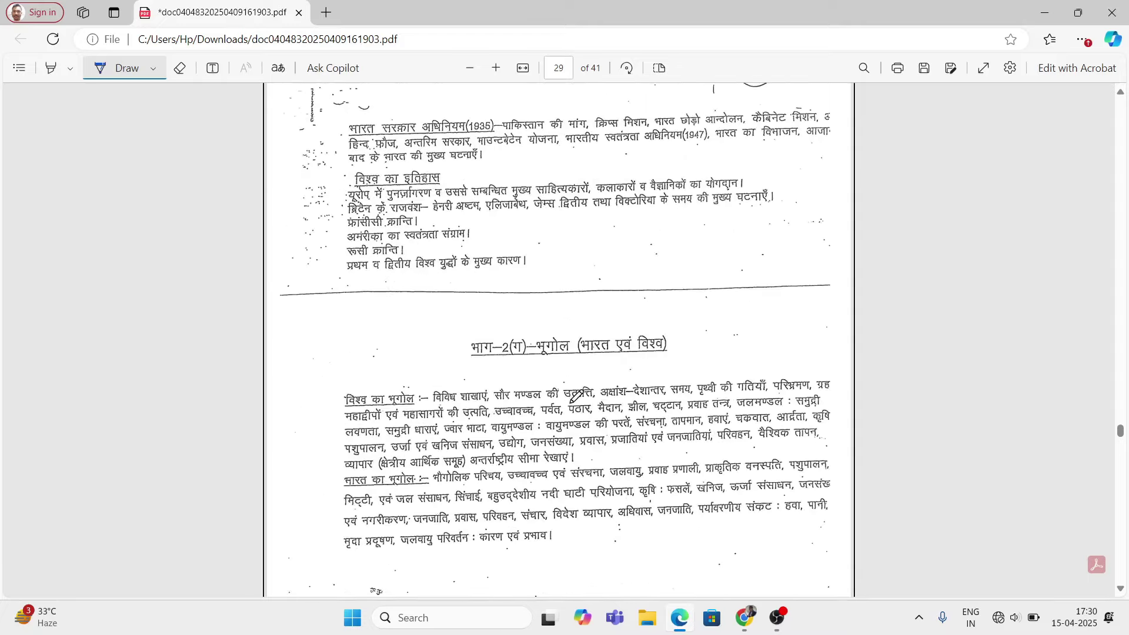
scroll(539, 325, up, 18)
scroll(579, 383, up, 15)
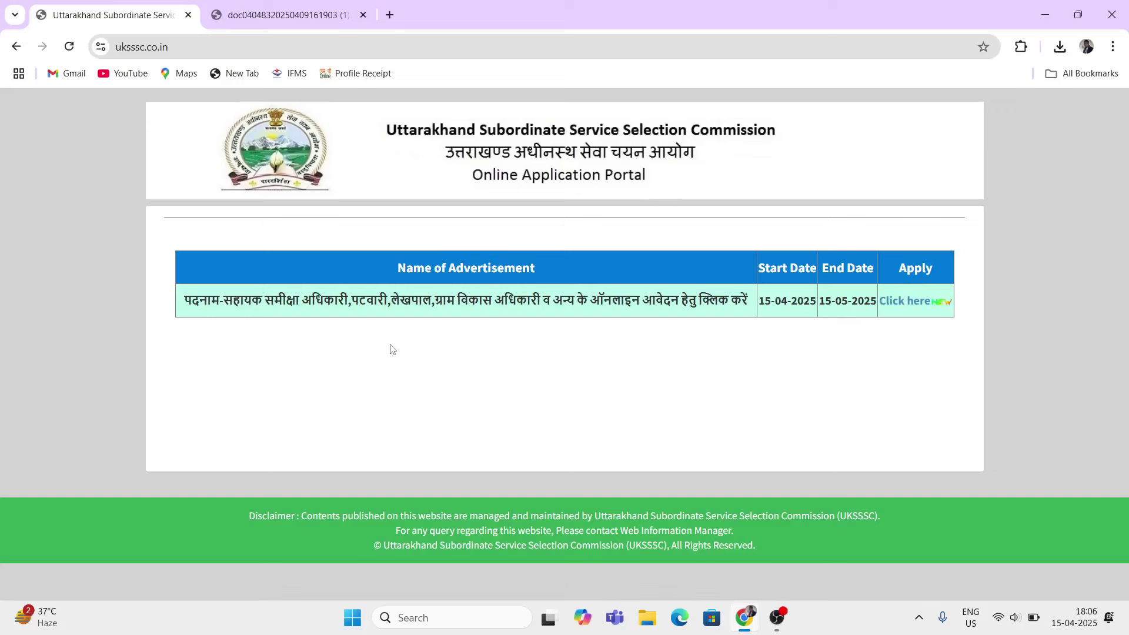
Step: Search 'uksssc' in a new tab and open the official Uttarakhand Subordinate Service Selection Commission homepage
click(389, 16)
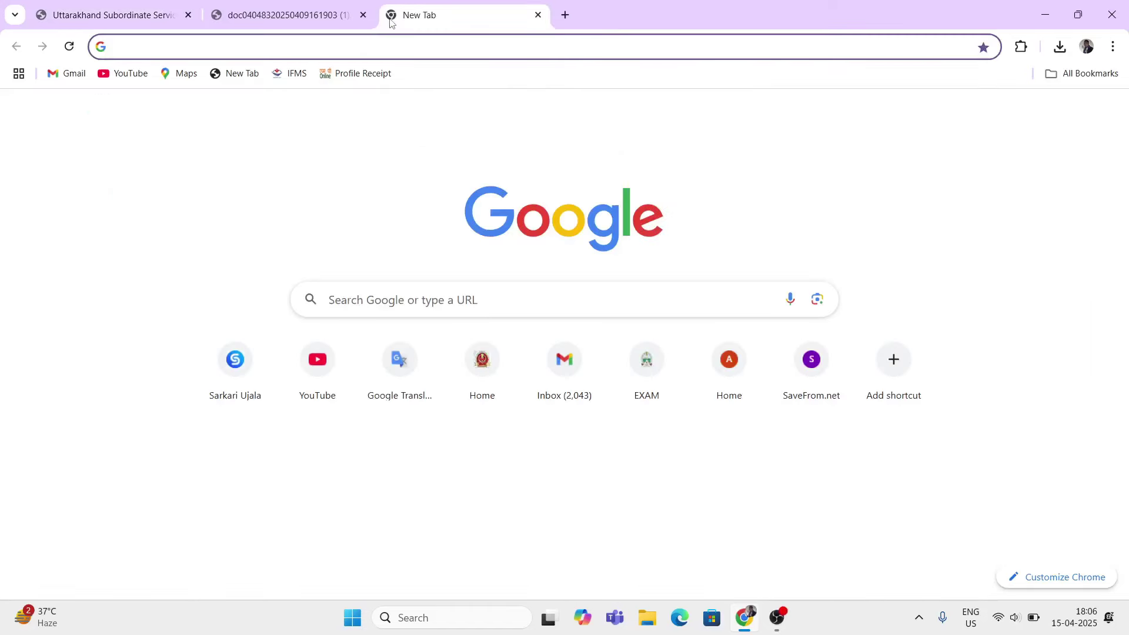
text(uksssc)
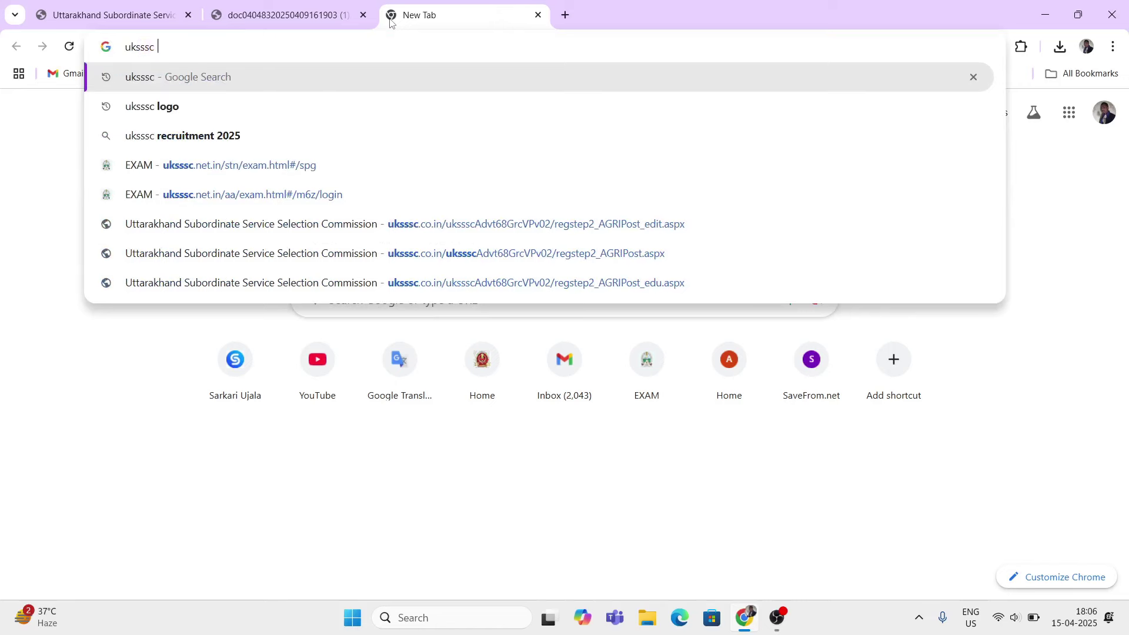
key(Return)
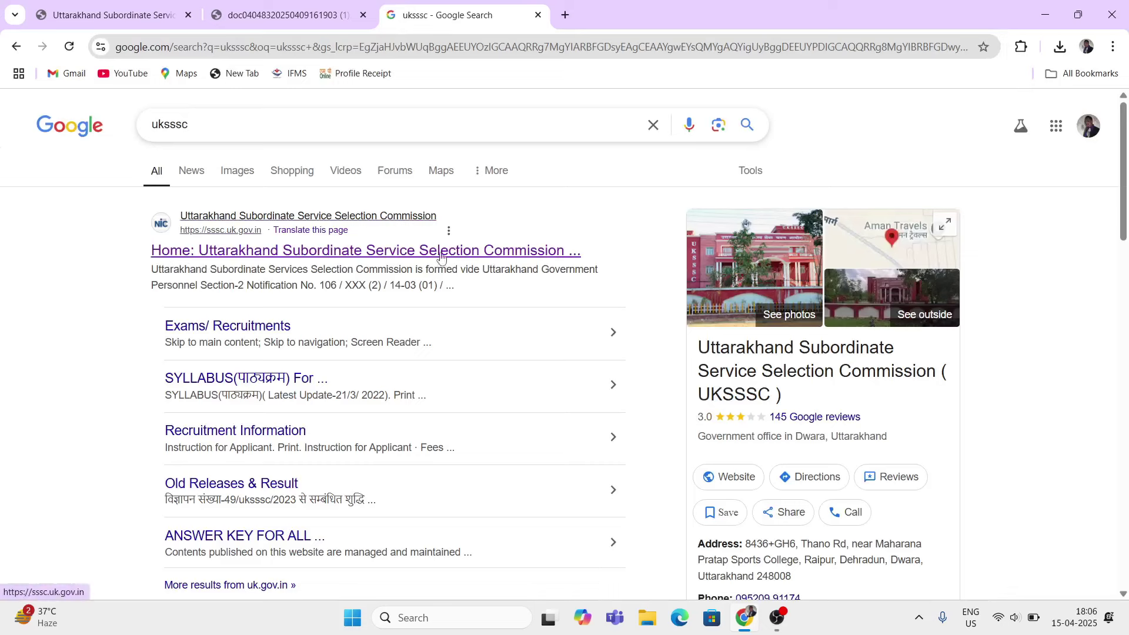
click(460, 253)
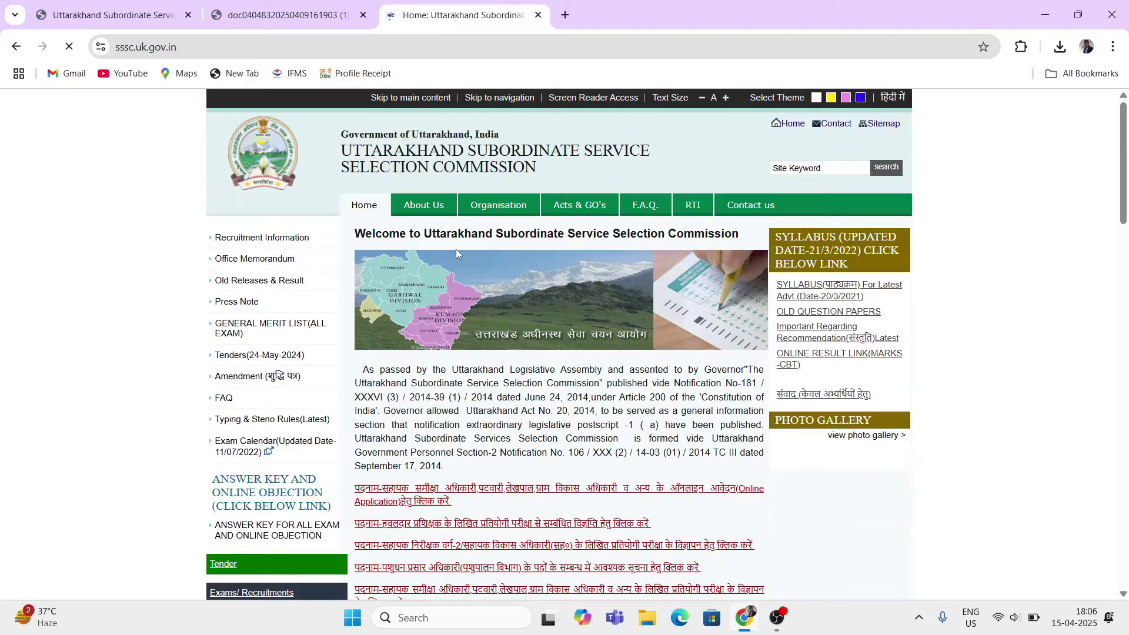
Step: Go through the instructions and open the Apply Now registration form for advertisement 70/UKSSSC/2025
scroll(473, 385, down, 1)
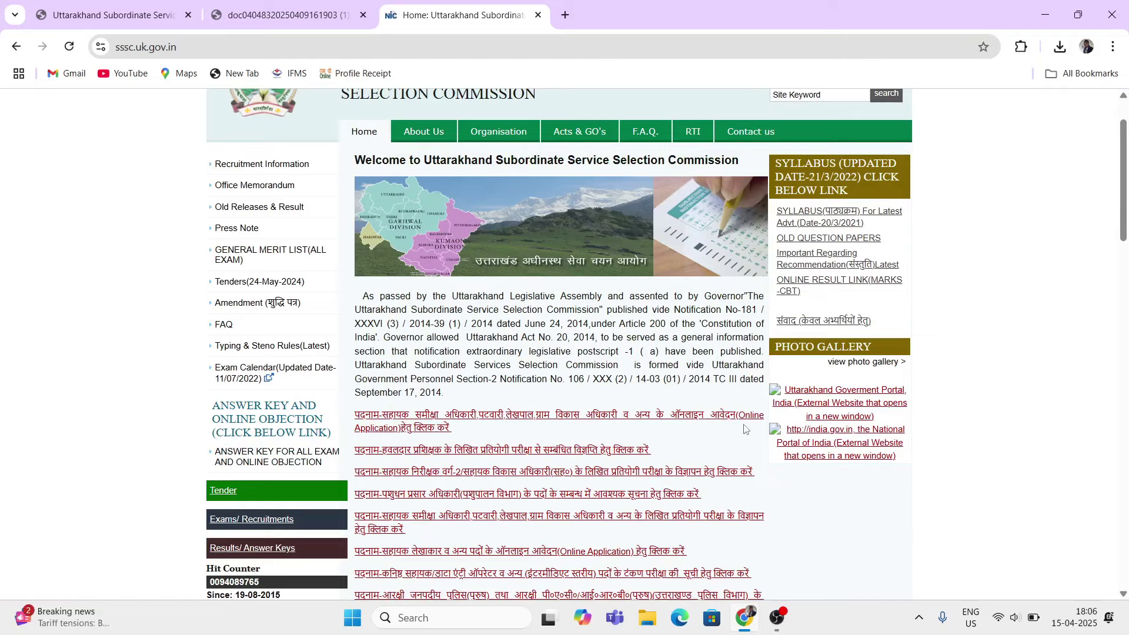
click(493, 419)
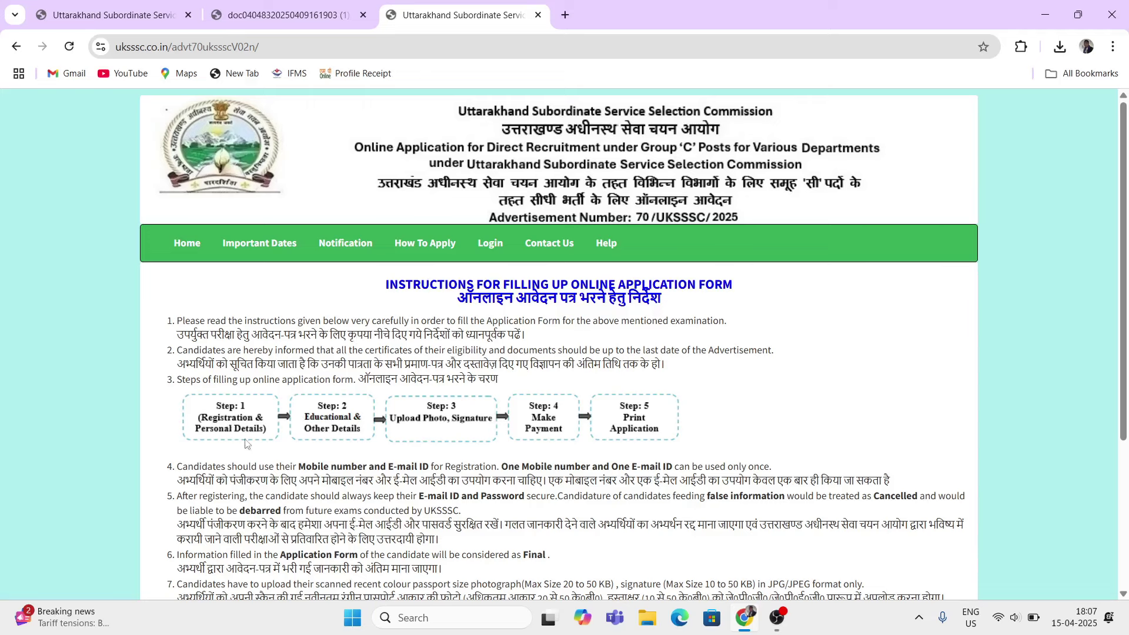
scroll(436, 458, down, 5)
scroll(436, 459, up, 5)
scroll(436, 458, down, 4)
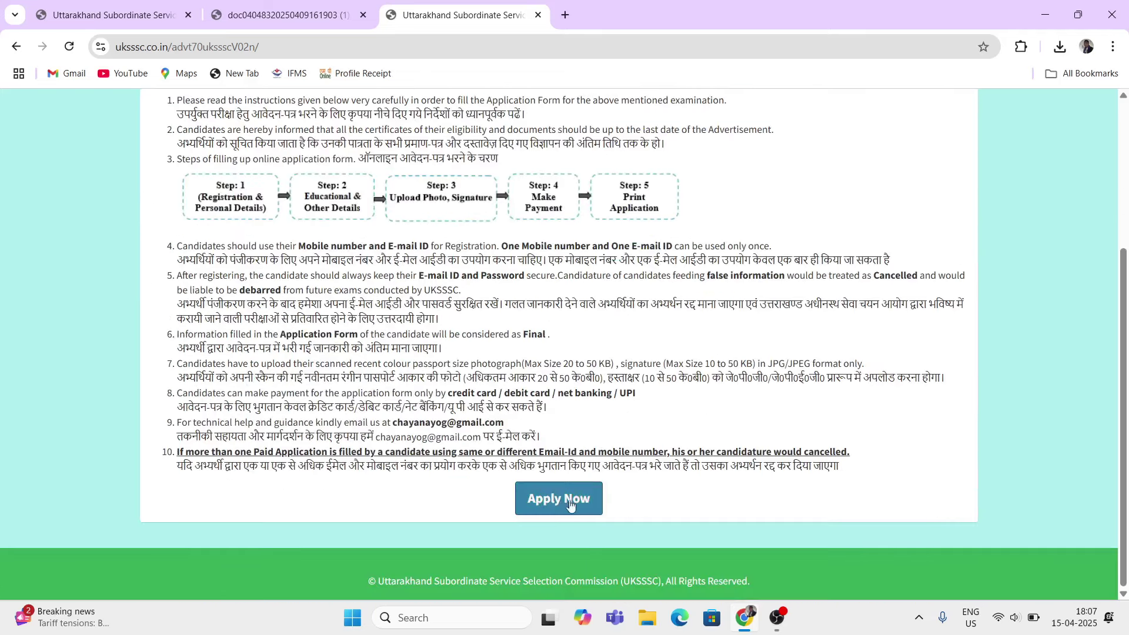
click(570, 499)
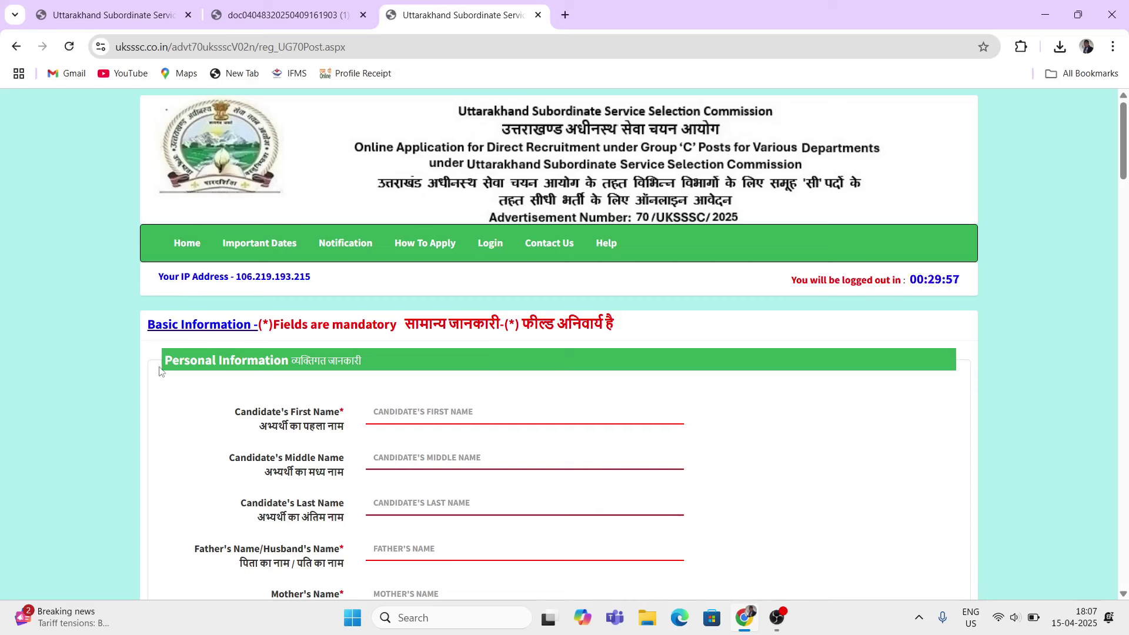
Step: Enter first name 'NA' and last name 'LAST NAME', leaving the middle name blank
click(273, 416)
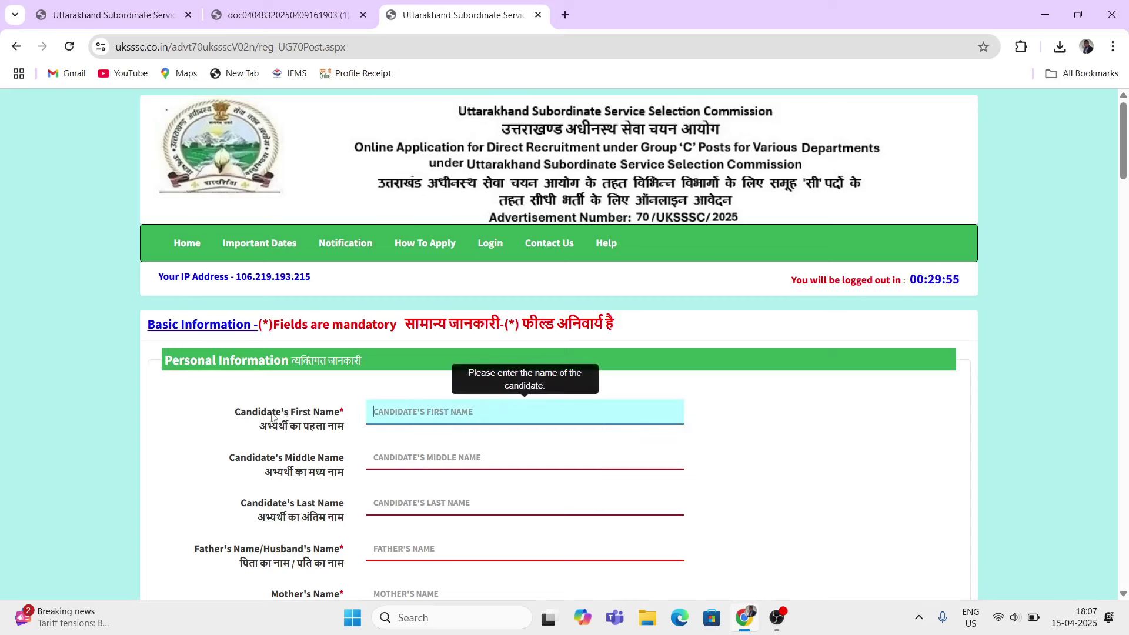
drag(235, 415, 309, 415)
click(427, 415)
text(NAME)
click(410, 459)
text(MILL)
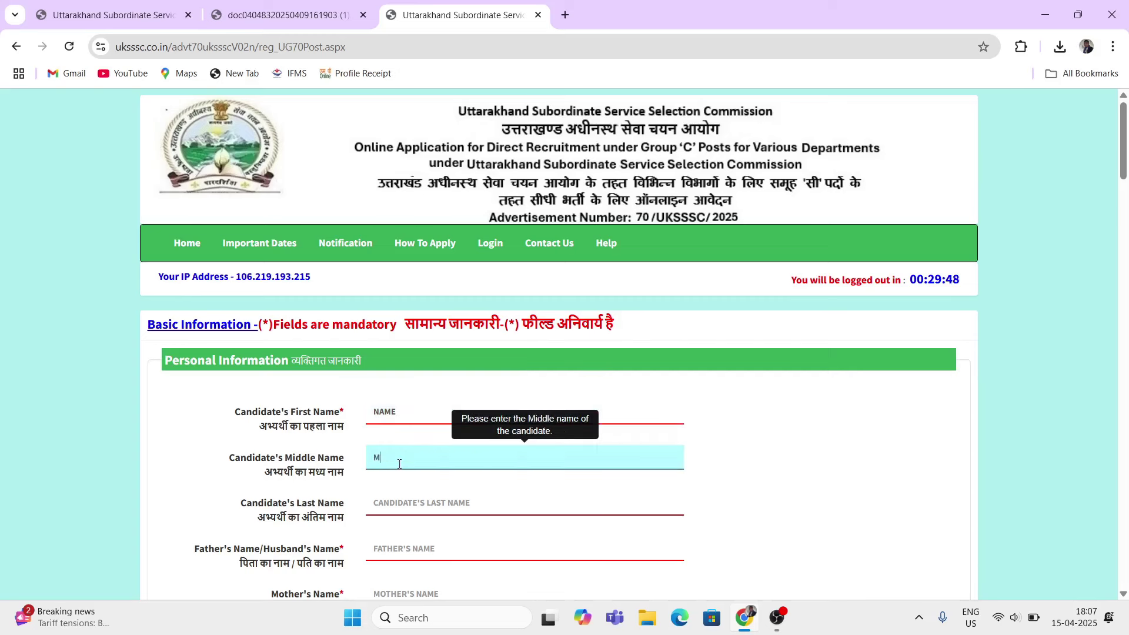
key(BackSpace)
key(BackSpace)
key(BackSpace)
key(BackSpace)
click(399, 493)
text(LAST )
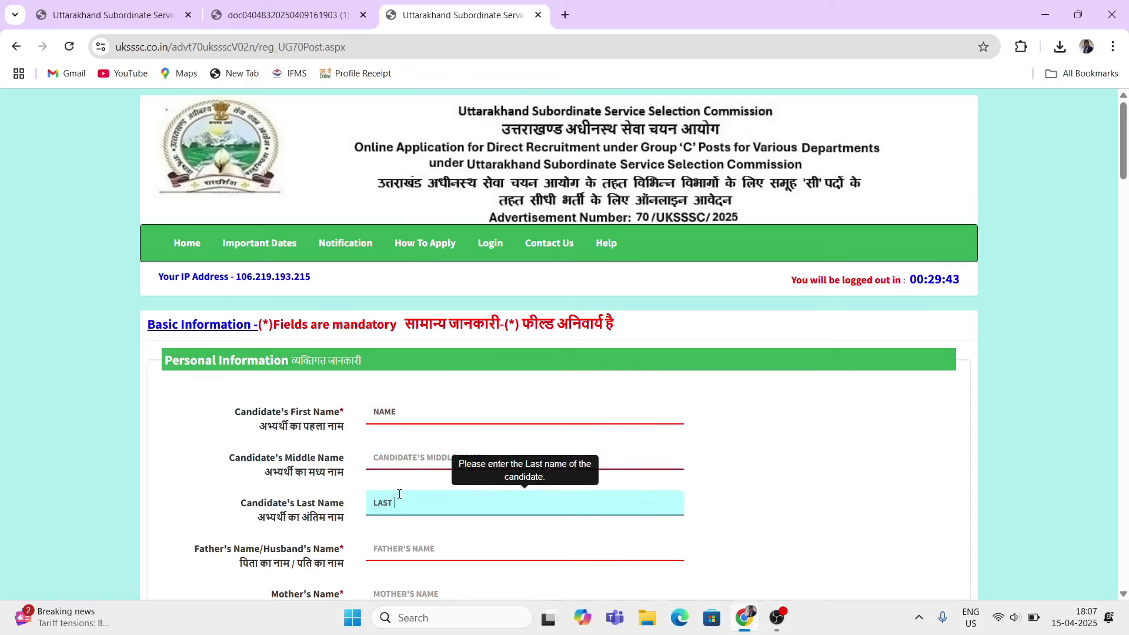
text(NAME)
Step: Fill the father's name as 'FATHE' and mother's name as 'MOTHER NAME'
scroll(464, 544, down, 1)
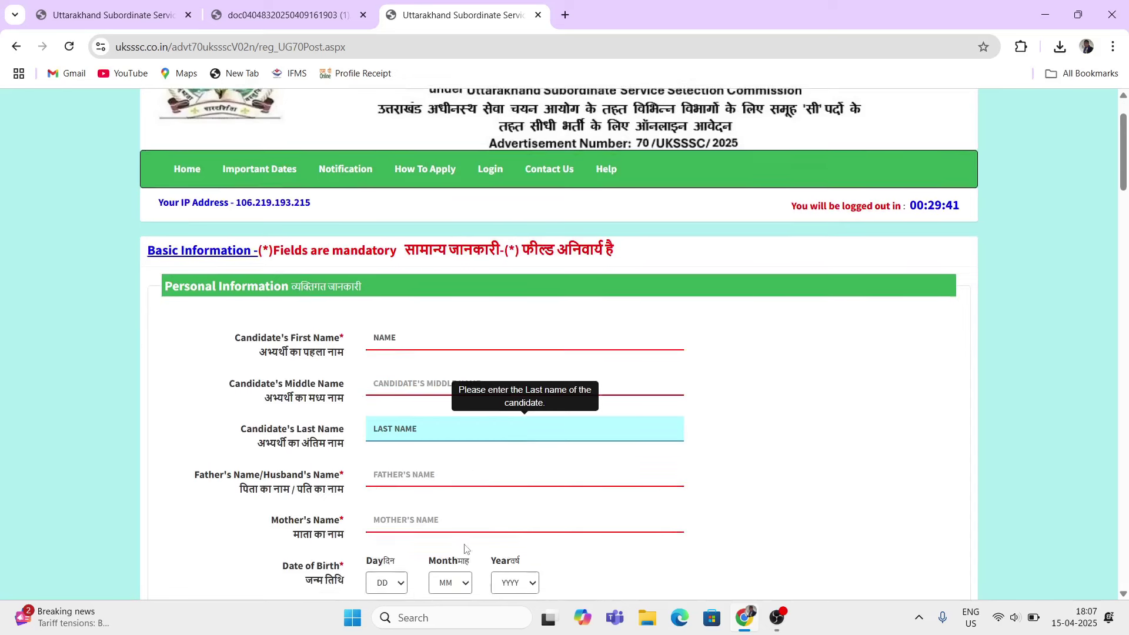
click(392, 474)
text(FATHER)
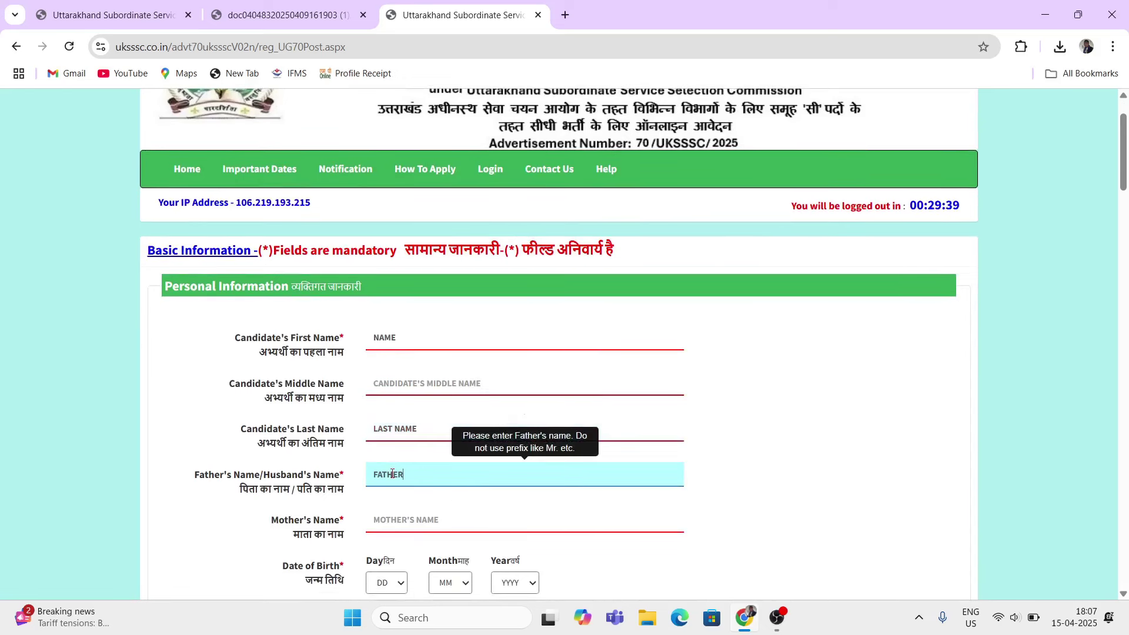
click(398, 519)
text(MOTHE)
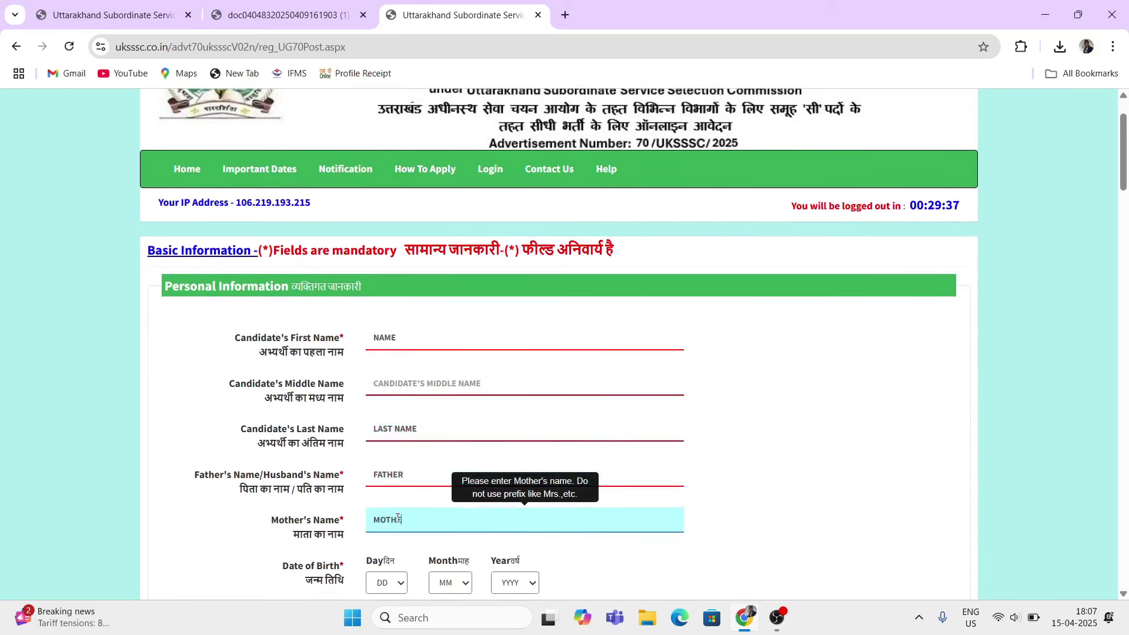
text(R NAME)
Step: Look through the date-of-birth day, month and year dropdowns without choosing values
scroll(388, 447, down, 2)
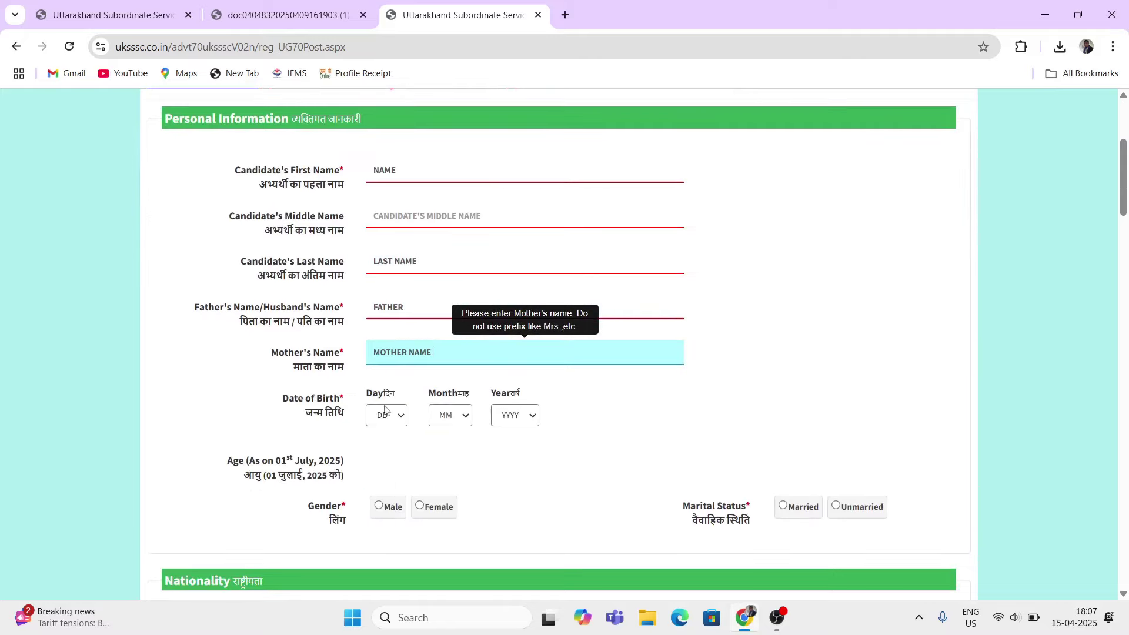
drag(305, 398, 326, 406)
click(378, 410)
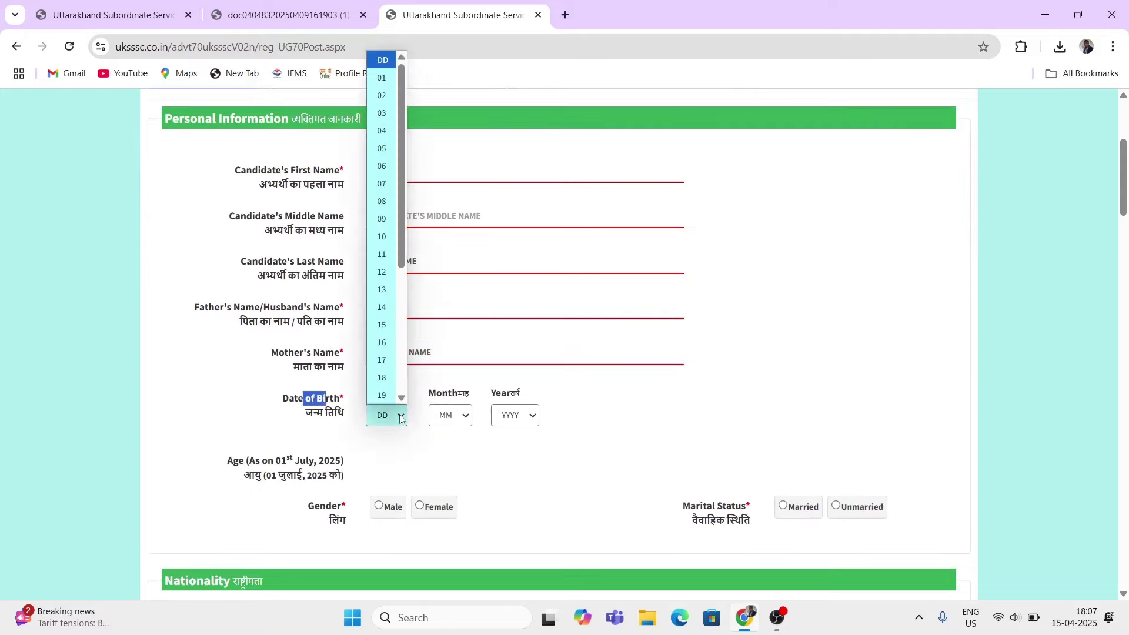
click(462, 416)
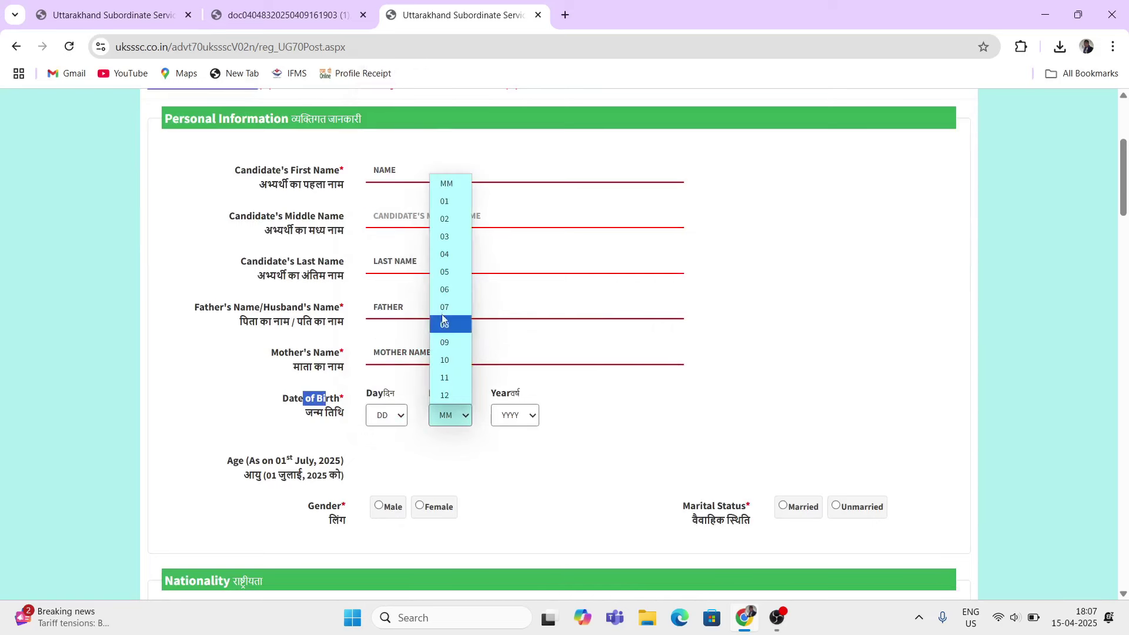
click(514, 415)
click(490, 422)
Step: Set gender to Male and marital status to Unmarried
scroll(464, 423, down, 2)
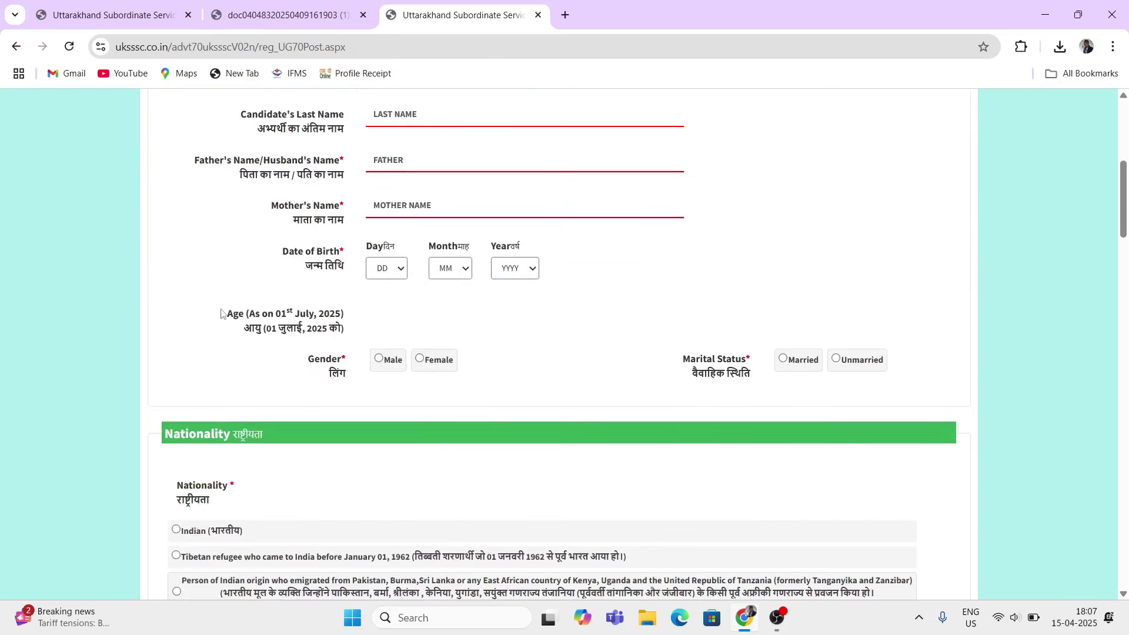
drag(221, 313, 333, 361)
click(368, 376)
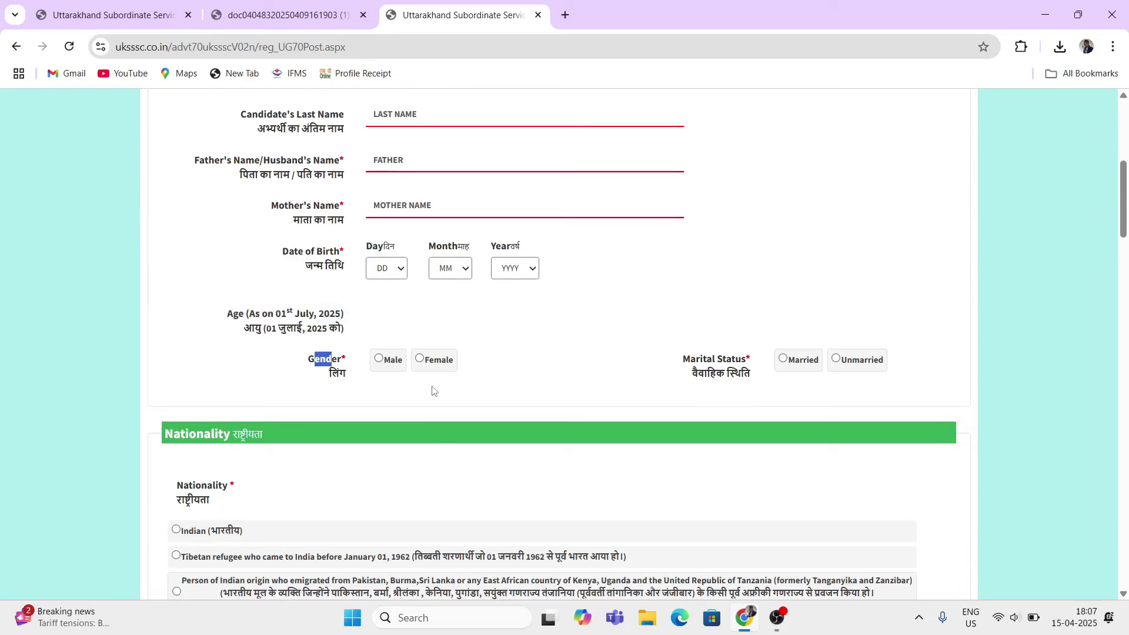
click(387, 361)
drag(679, 365, 817, 375)
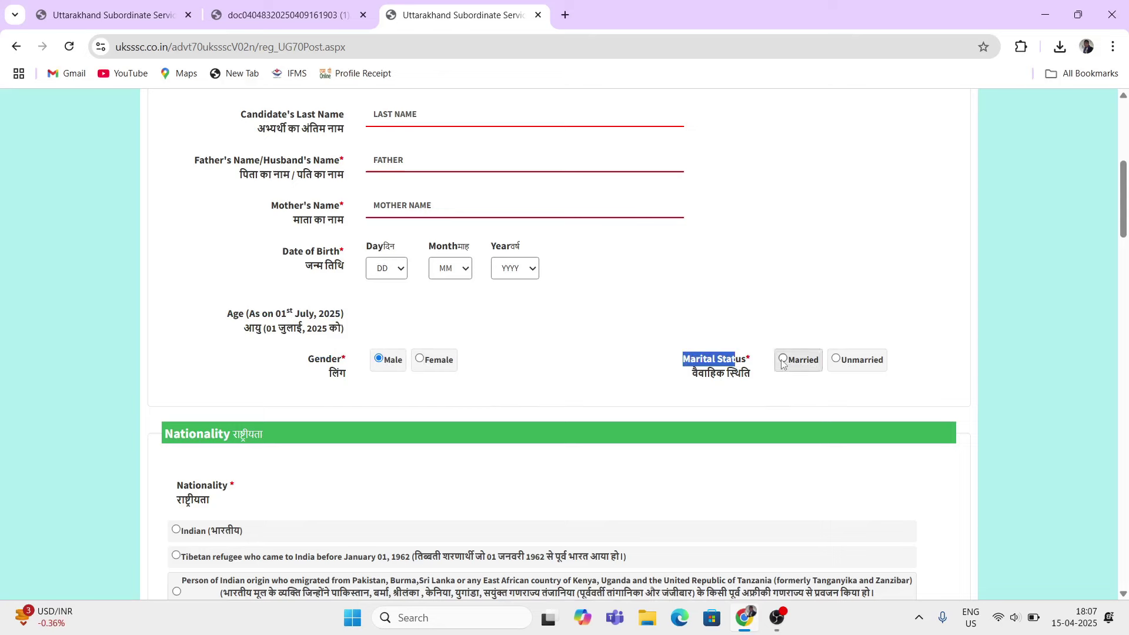
click(844, 360)
click(516, 365)
Step: Set nationality to Indian and answer Yes to Uttarakhand domicile
scroll(556, 381, down, 2)
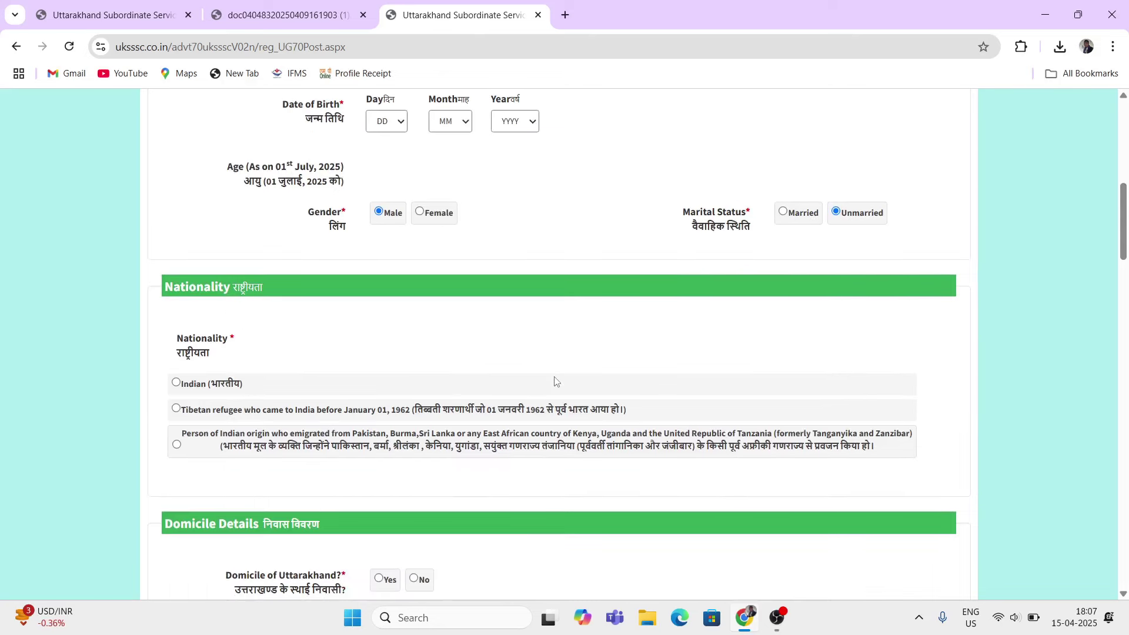
scroll(300, 326, down, 1)
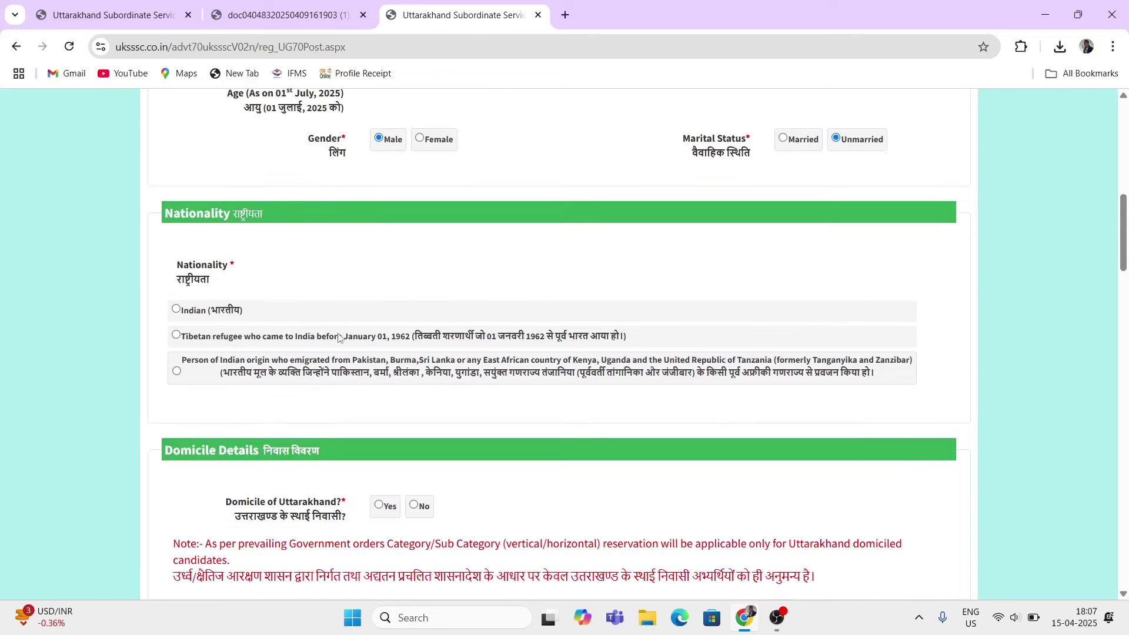
click(175, 311)
scroll(186, 317, down, 2)
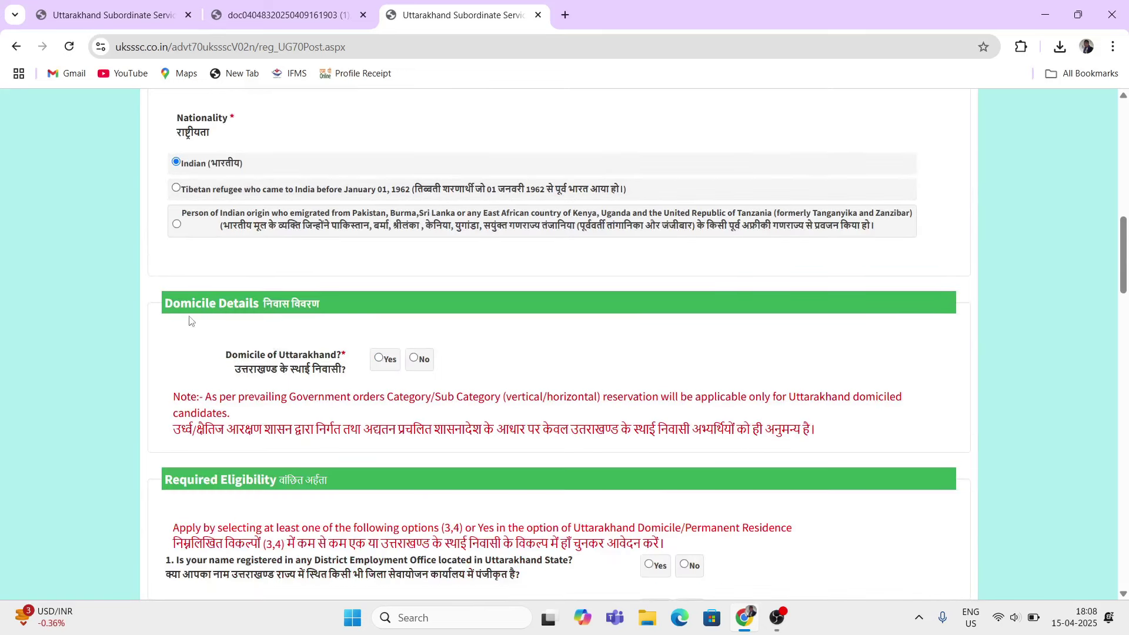
scroll(267, 310, down, 1)
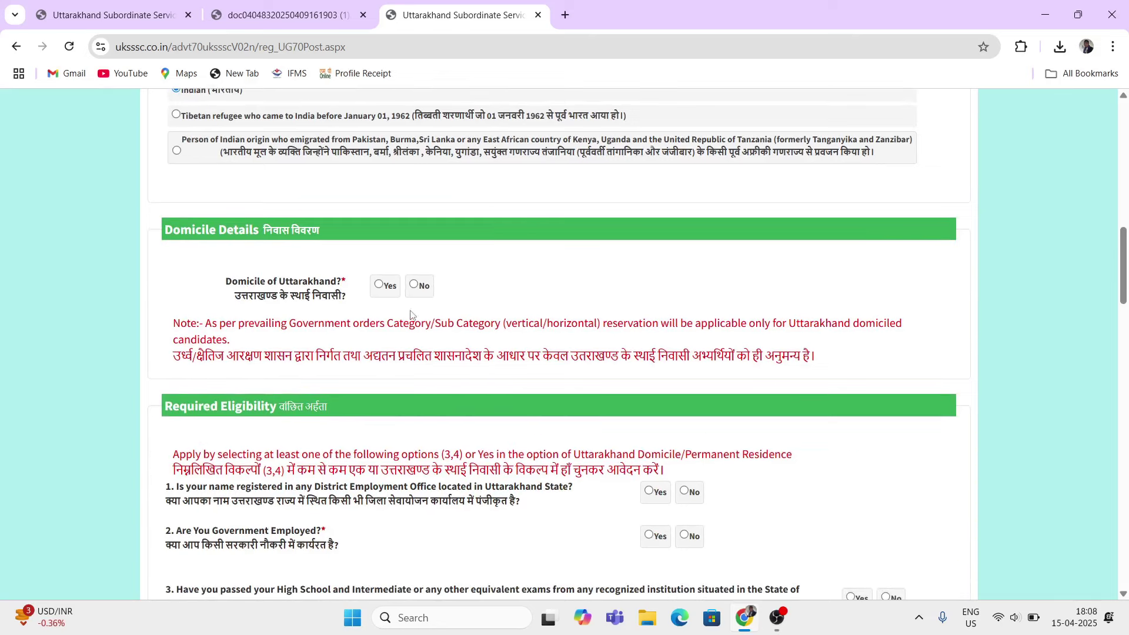
click(379, 287)
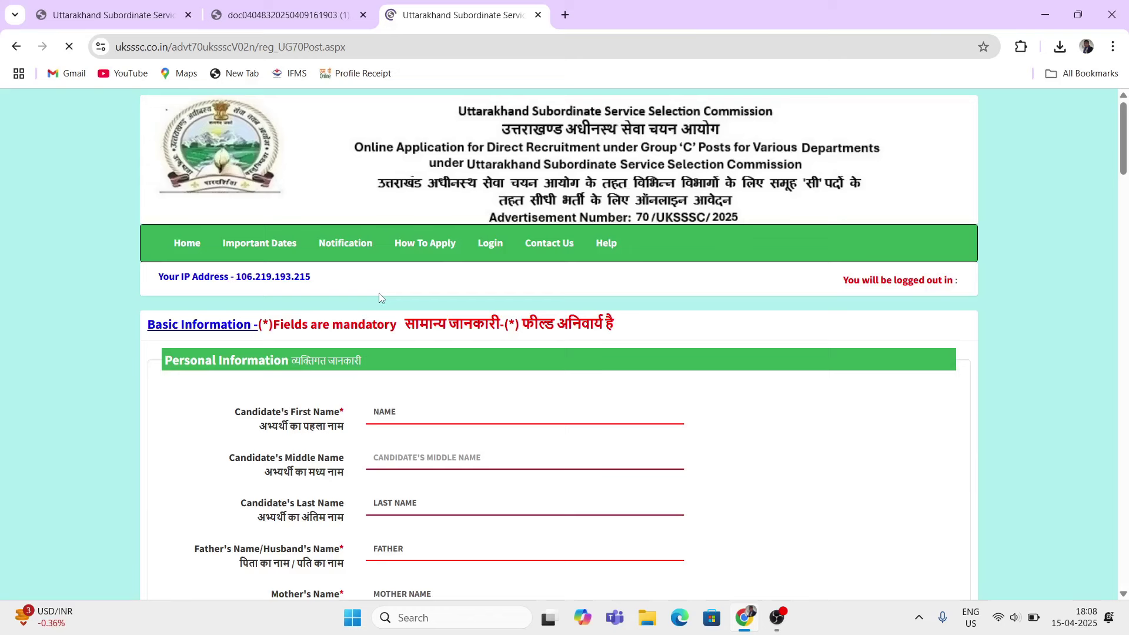
click(413, 330)
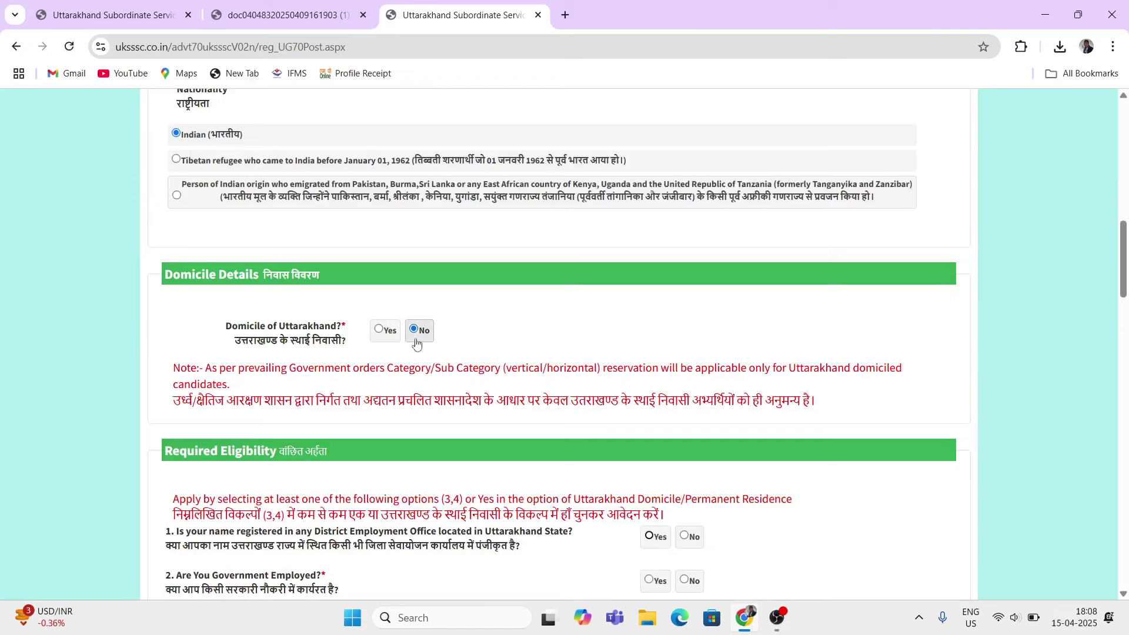
click(378, 331)
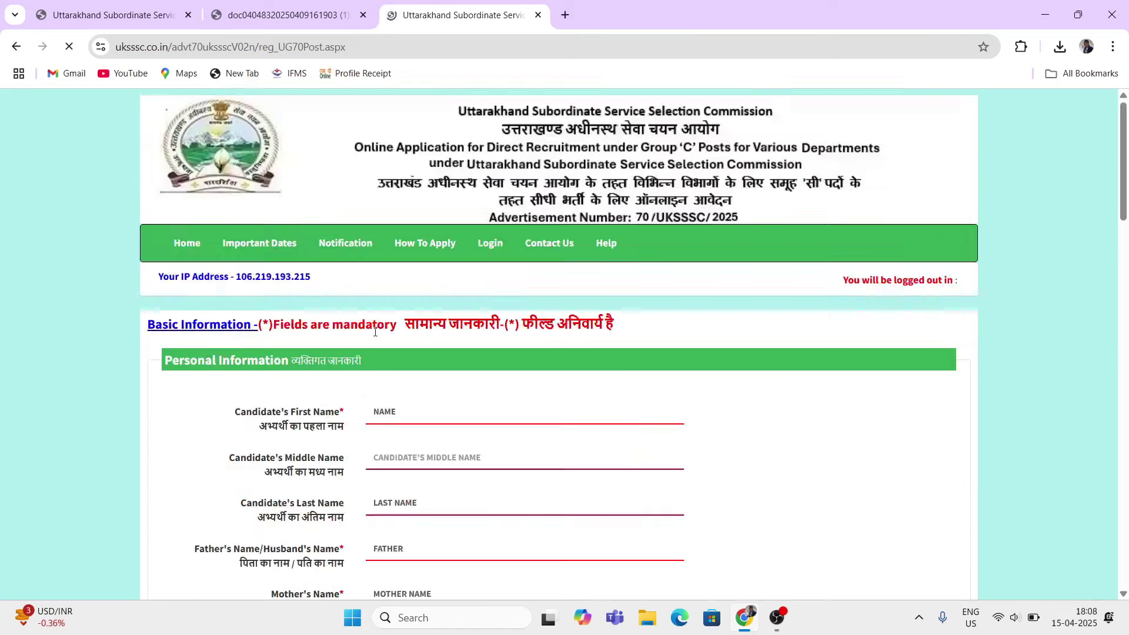
Step: Highlight the text of the Required Eligibility questions
scroll(470, 403, down, 4)
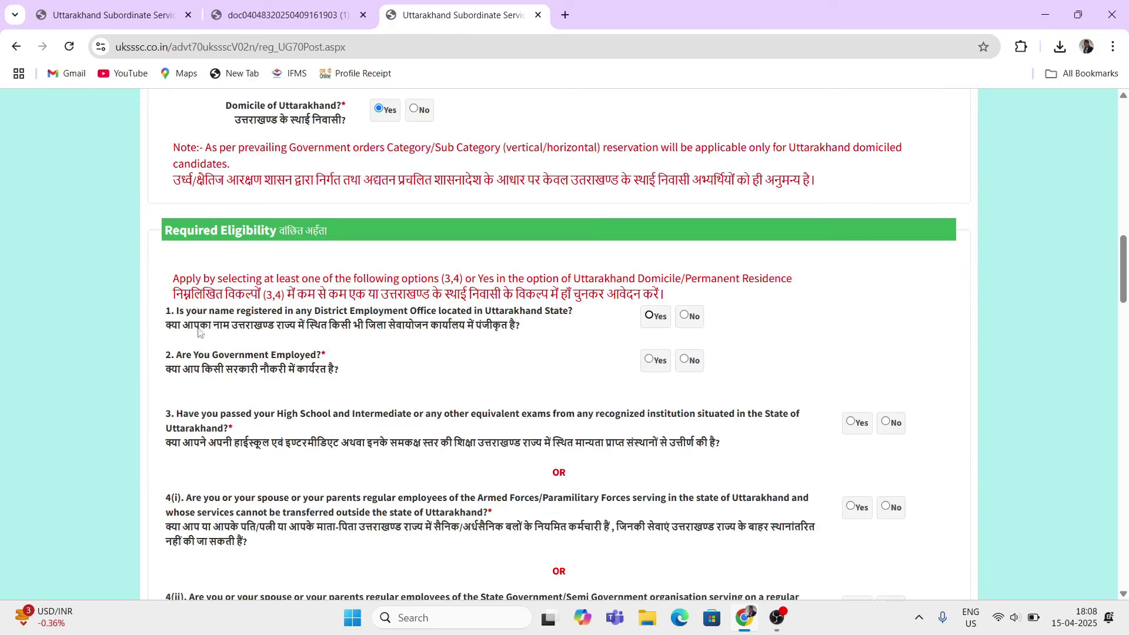
drag(167, 311, 382, 347)
click(234, 325)
drag(168, 327, 510, 325)
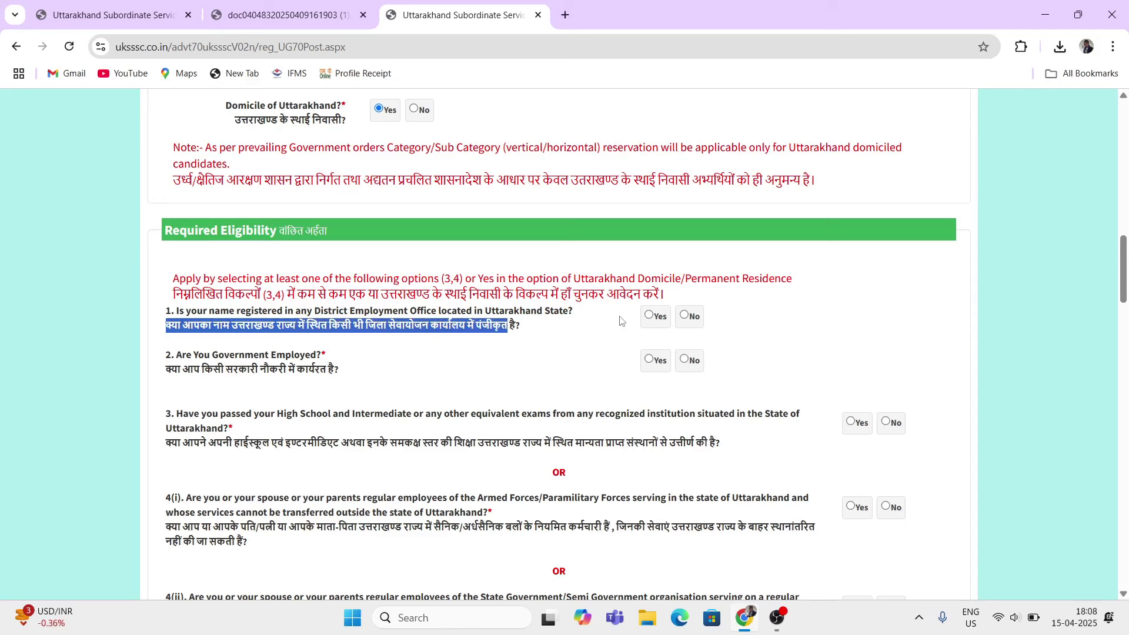
Step: Answer Yes to employment office registration and enter the registration number
click(649, 315)
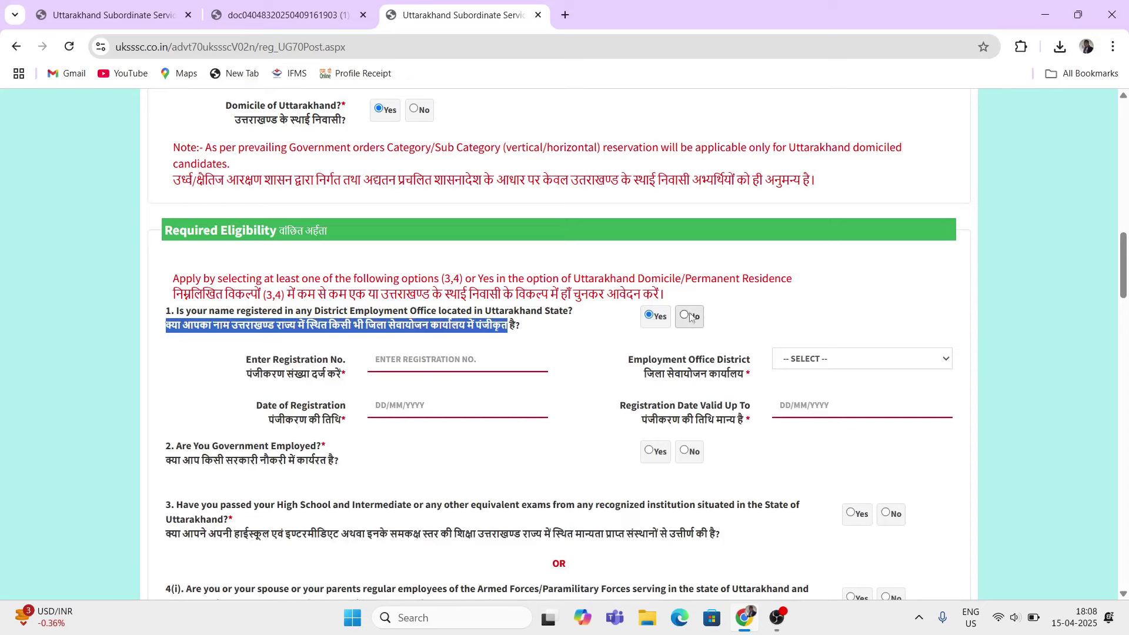
click(685, 315)
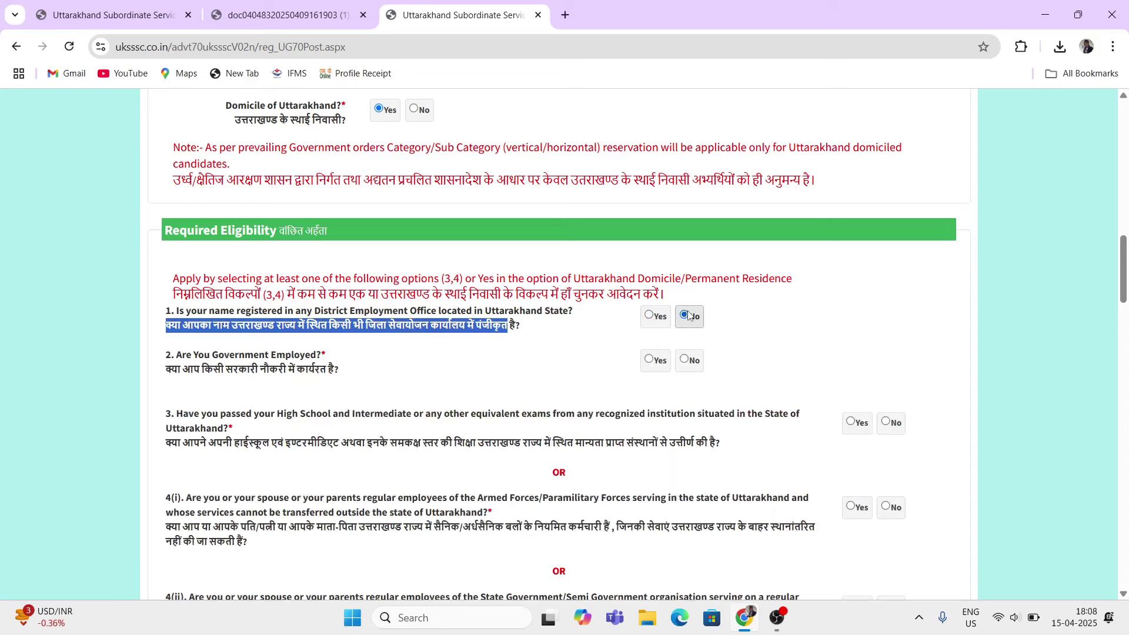
click(649, 315)
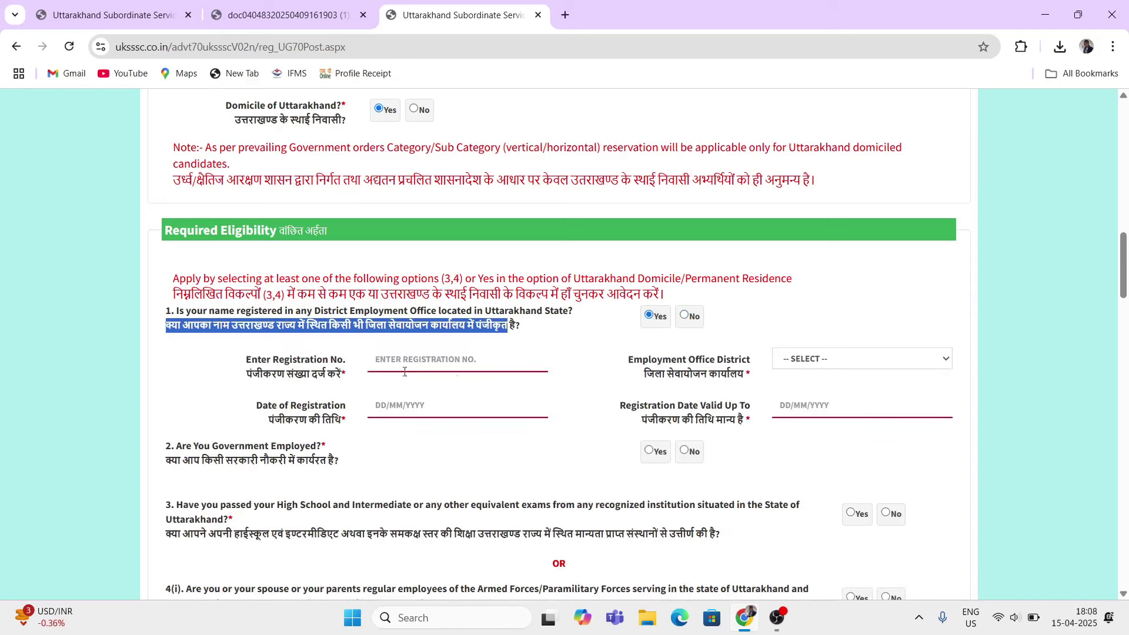
drag(318, 376, 437, 351)
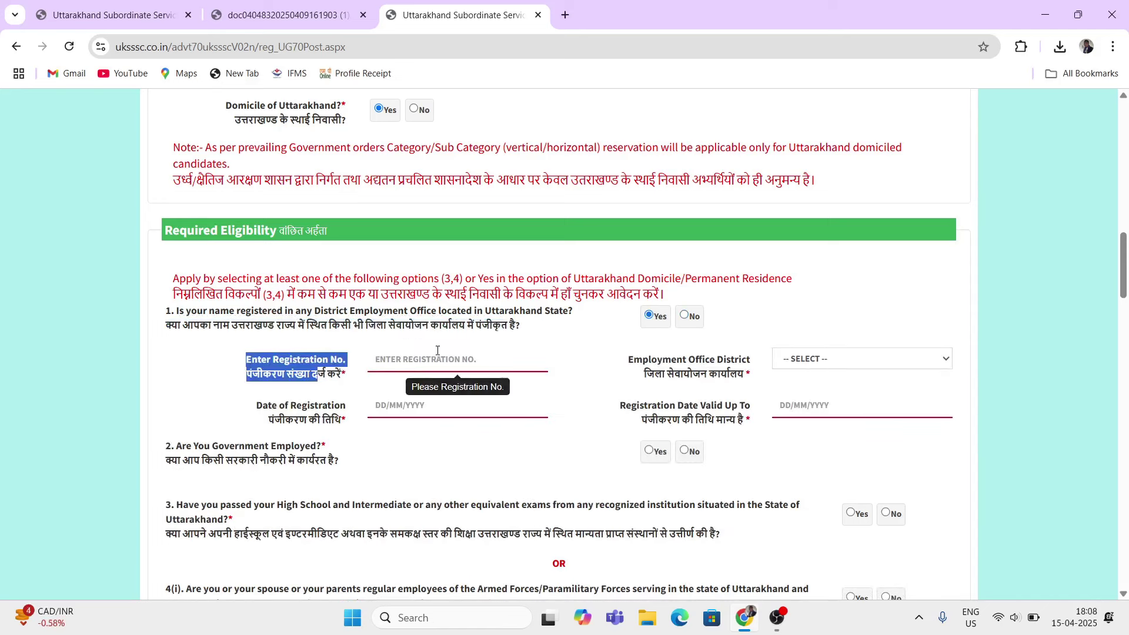
click(439, 356)
text(UK00000)
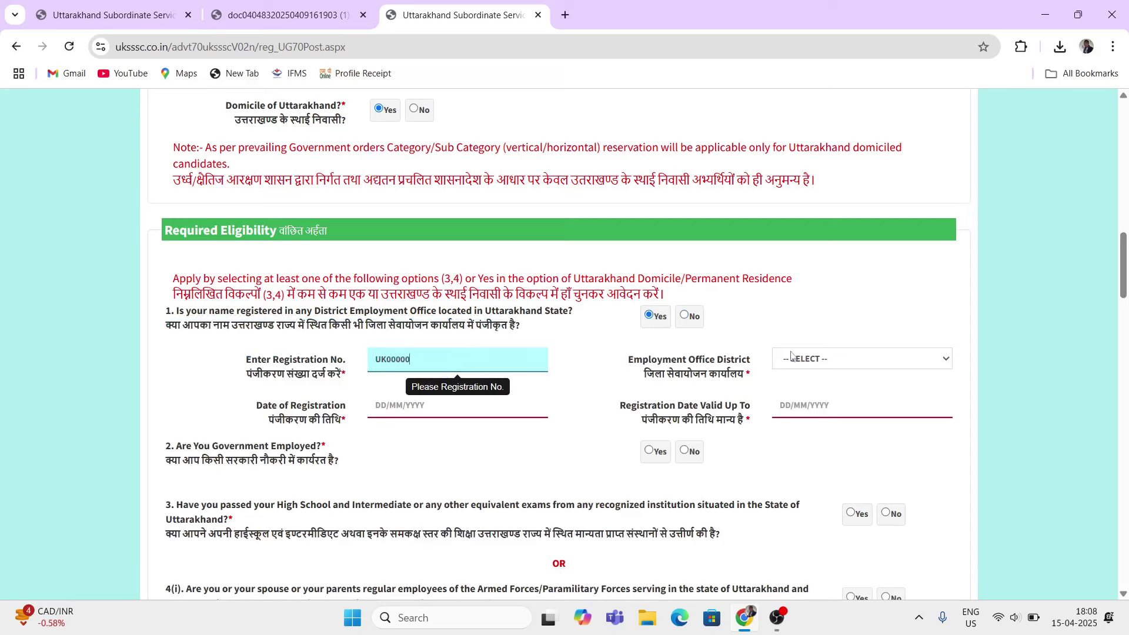
Step: Choose DEHRADUN as the Employment Office District
drag(619, 371, 717, 360)
click(773, 359)
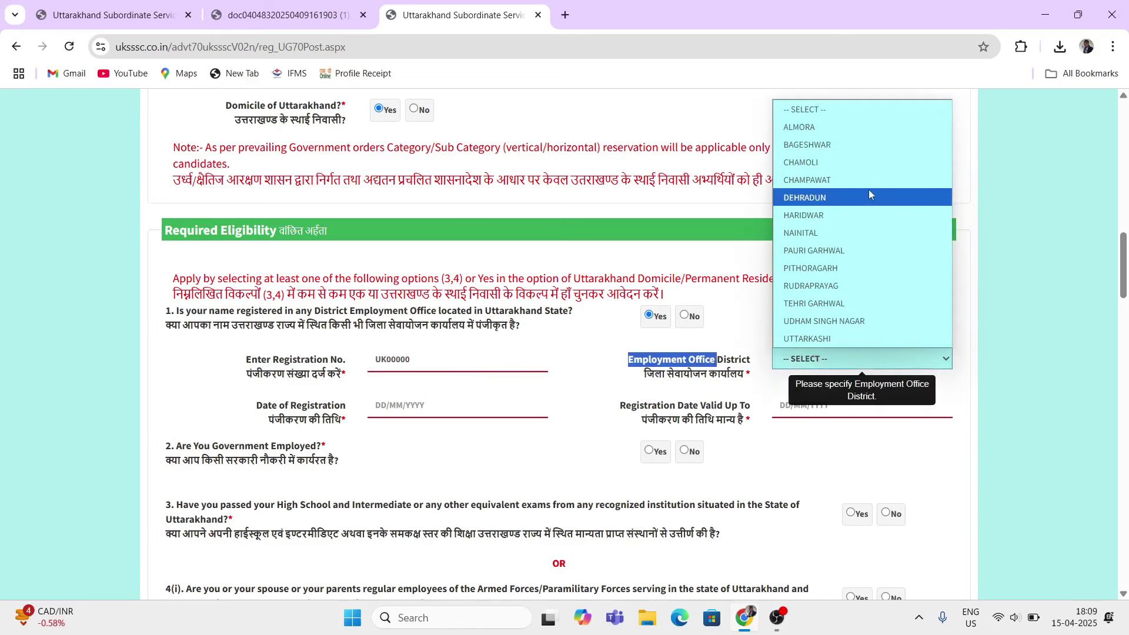
click(805, 198)
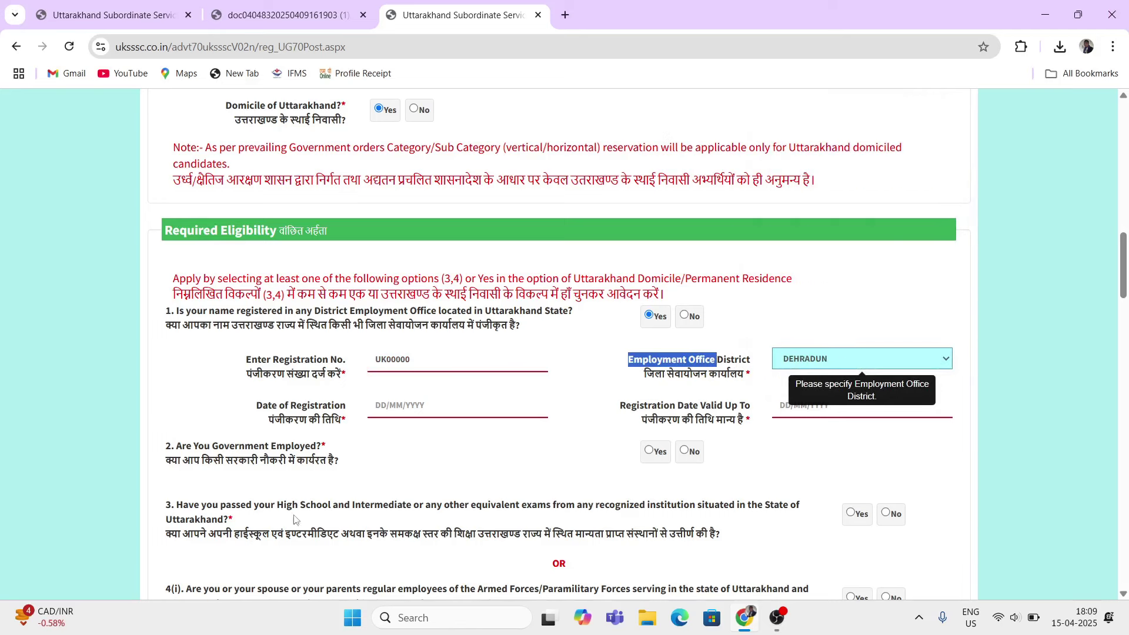
drag(272, 403, 332, 402)
click(430, 407)
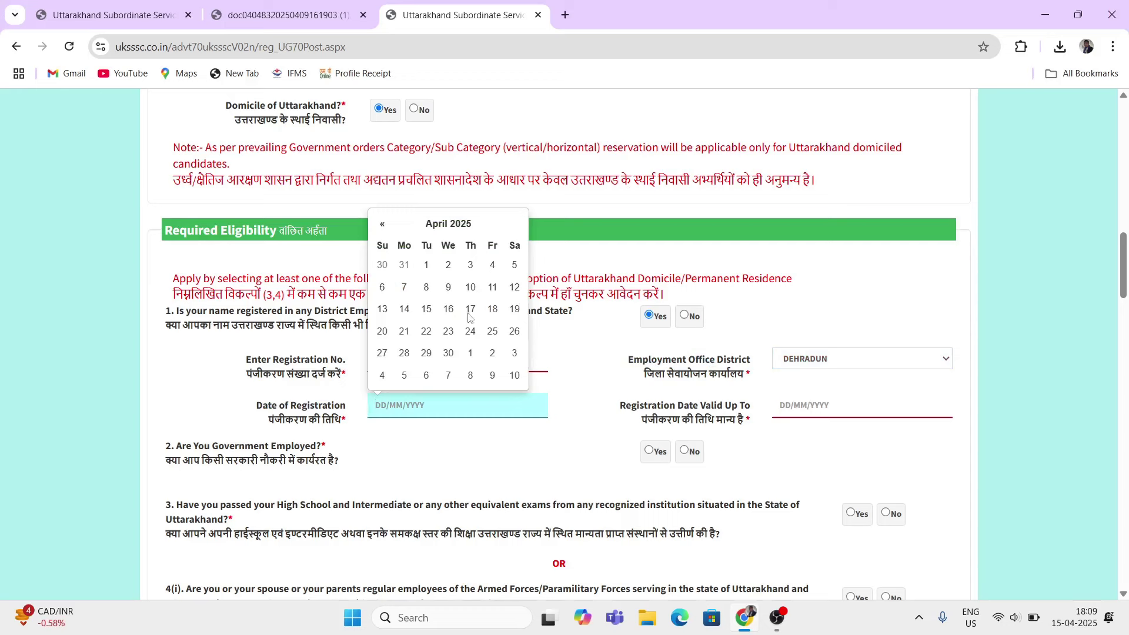
Step: Open and close the registration date calendar without choosing a date
click(447, 225)
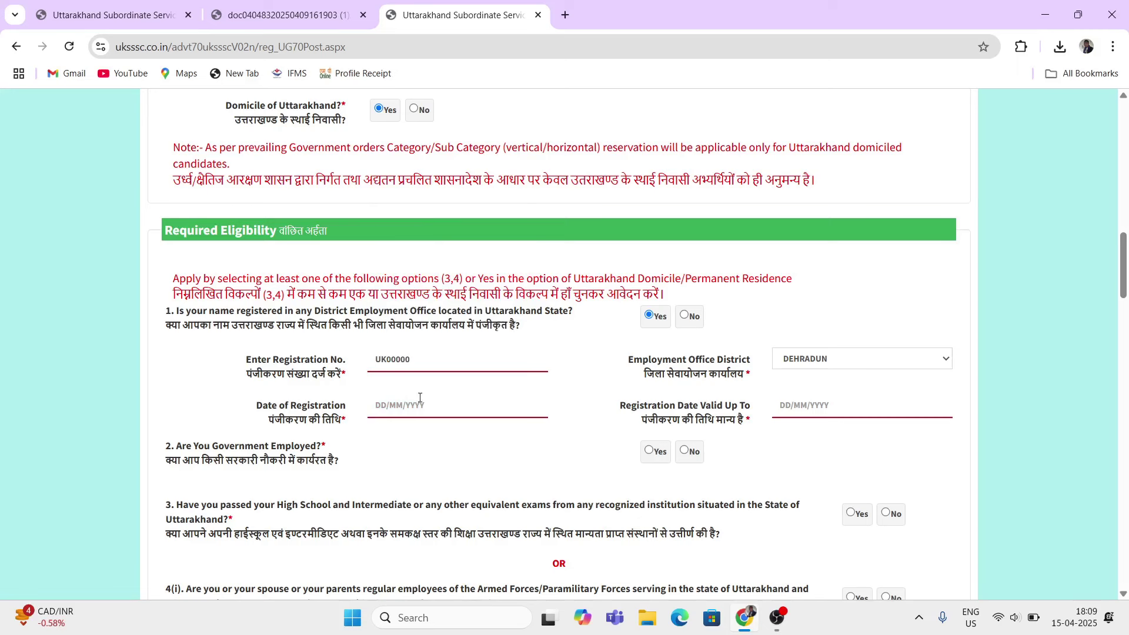
click(443, 406)
click(443, 435)
click(475, 404)
click(813, 433)
drag(620, 413, 736, 409)
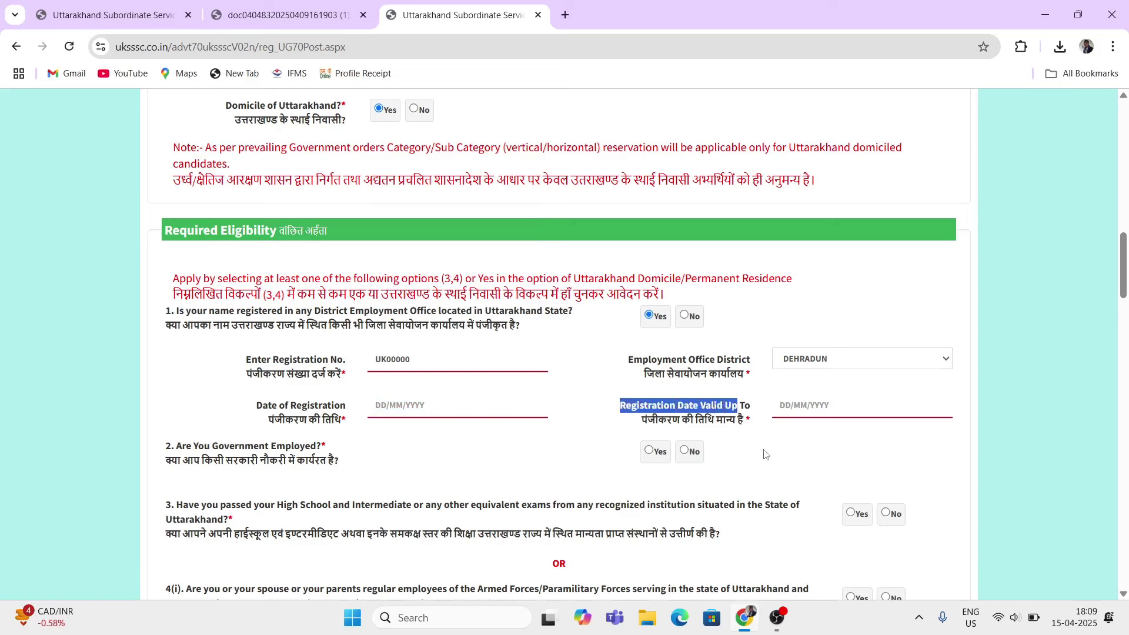
click(833, 472)
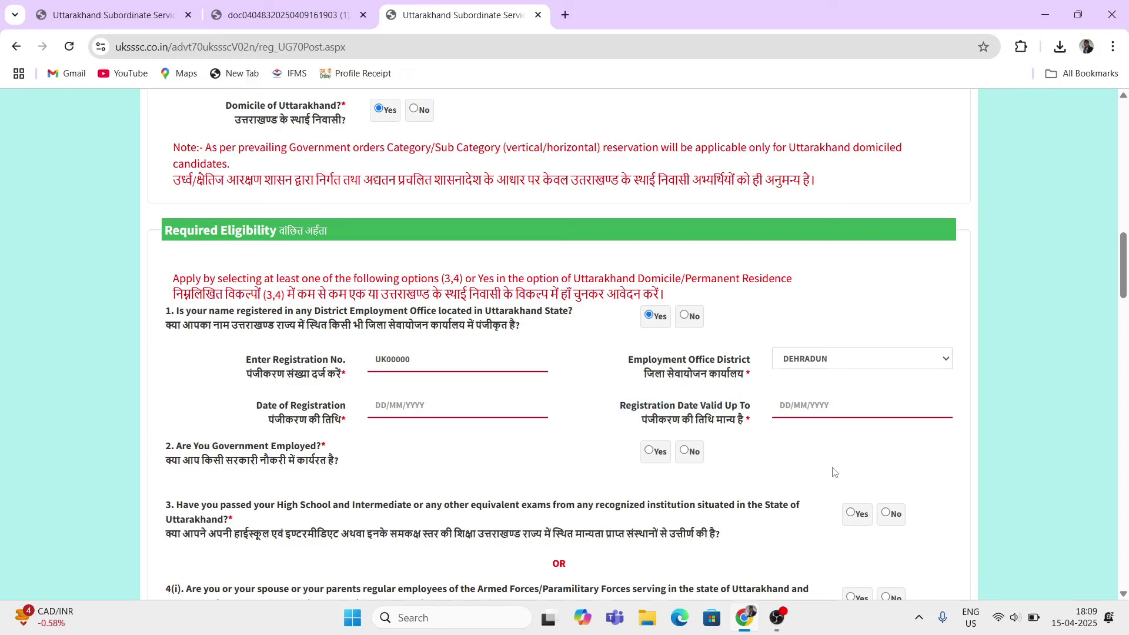
Step: Set Registration Date Valid Up To as 21/03/2029
click(808, 413)
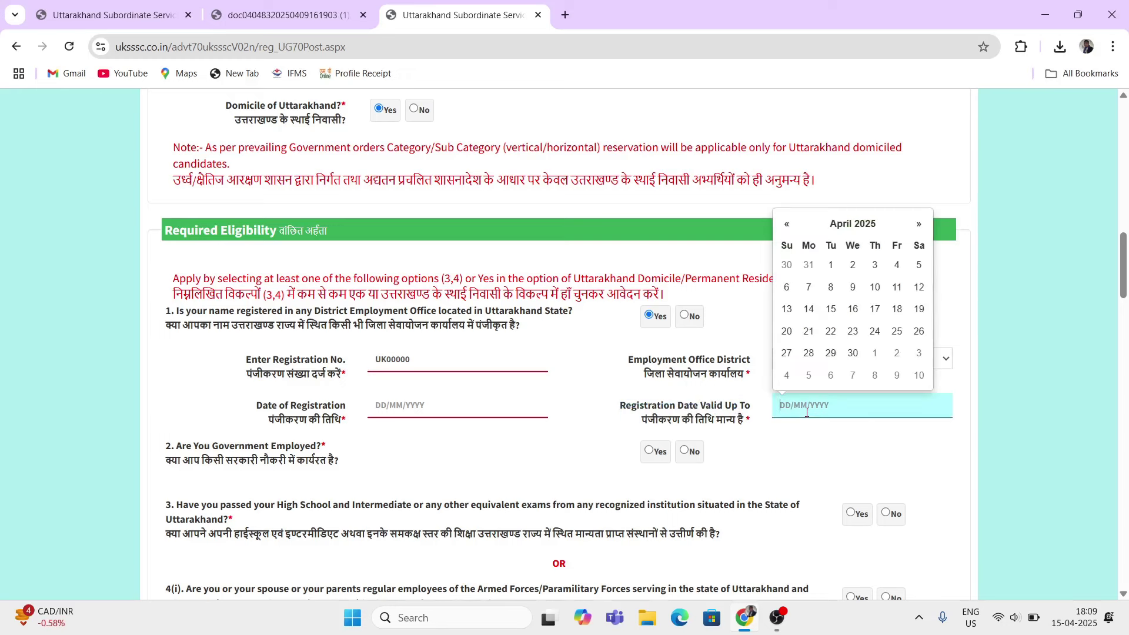
click(861, 224)
click(854, 249)
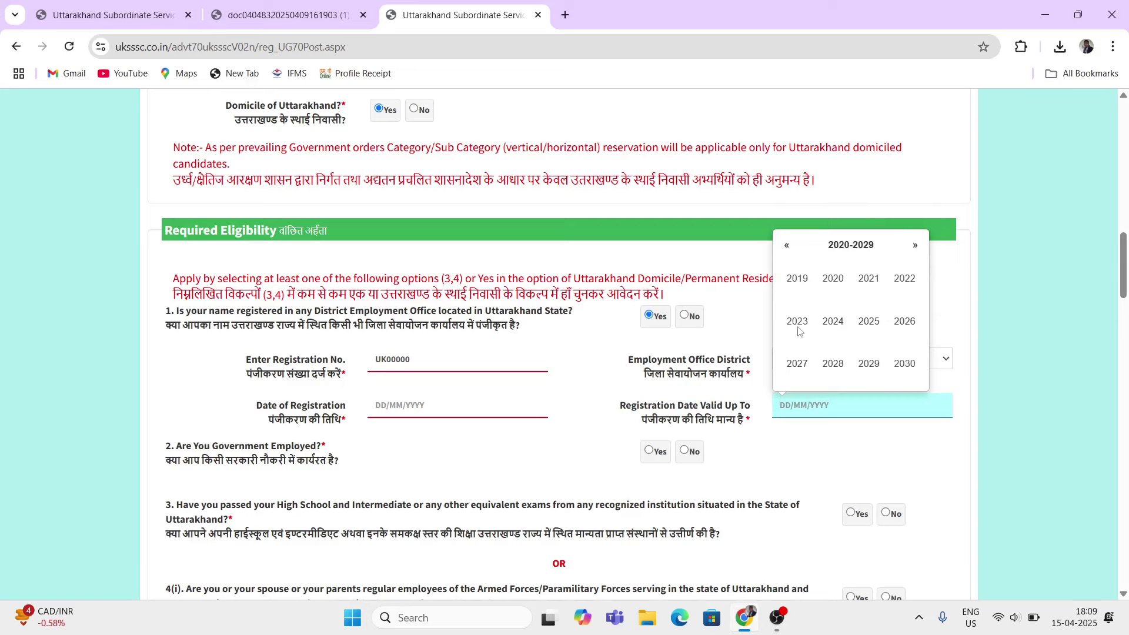
click(869, 363)
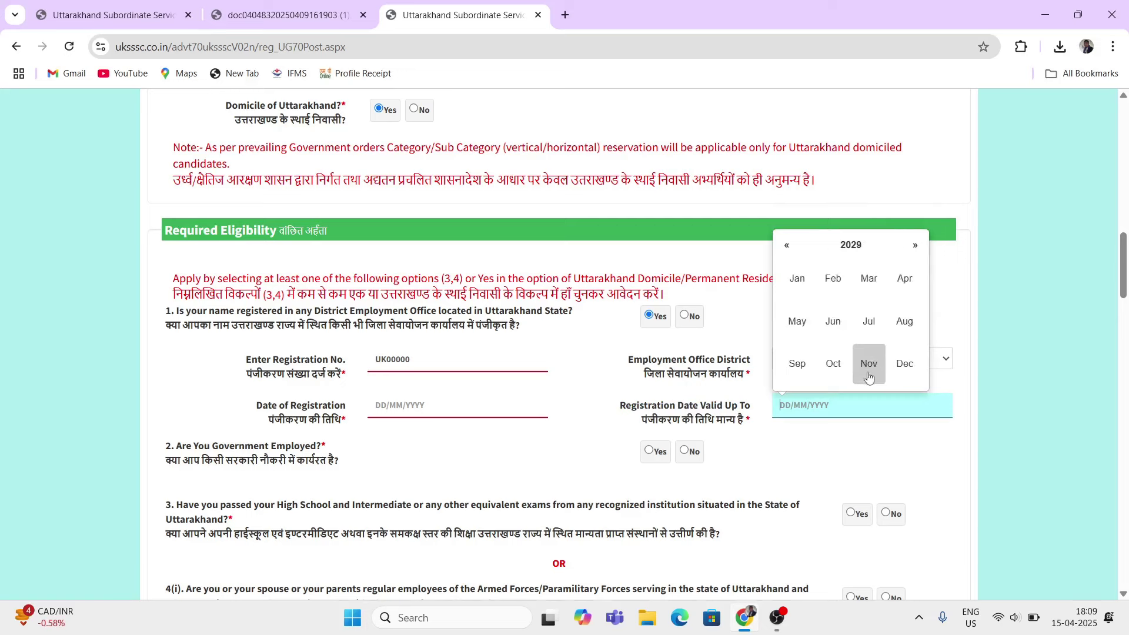
click(863, 283)
click(852, 330)
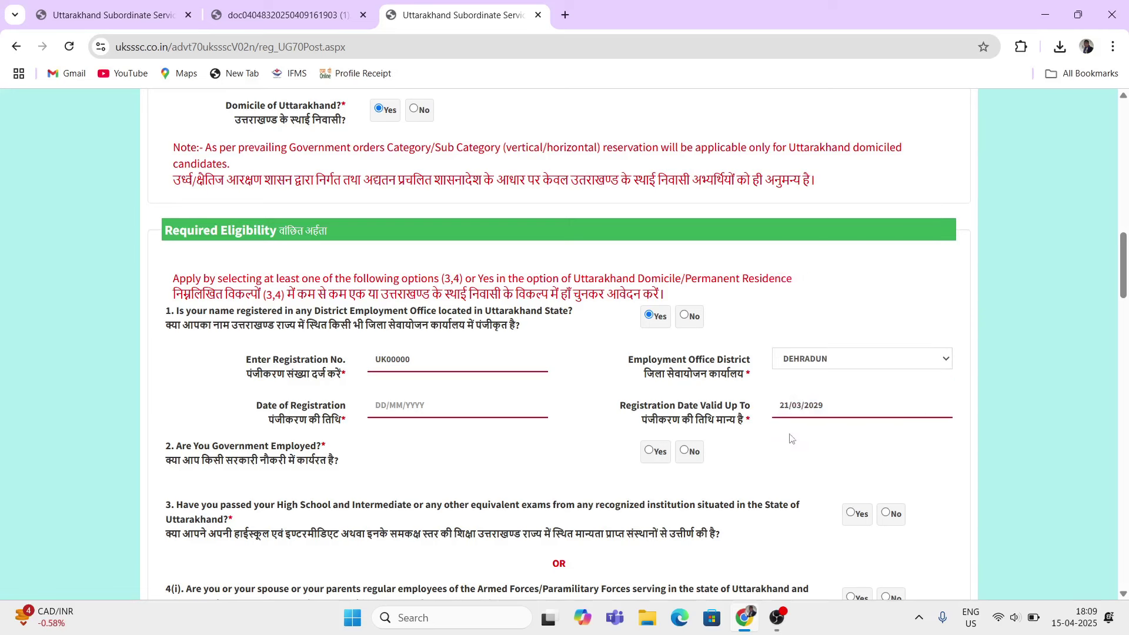
Step: Set the Date of Registration to 28/02/2024
click(390, 404)
click(451, 225)
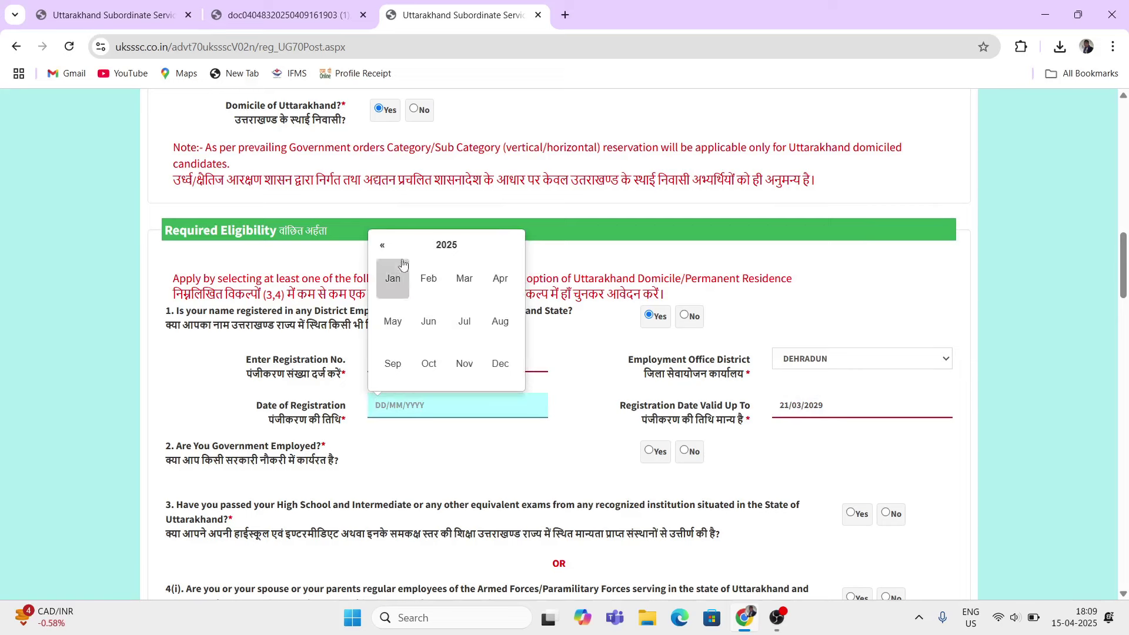
click(381, 246)
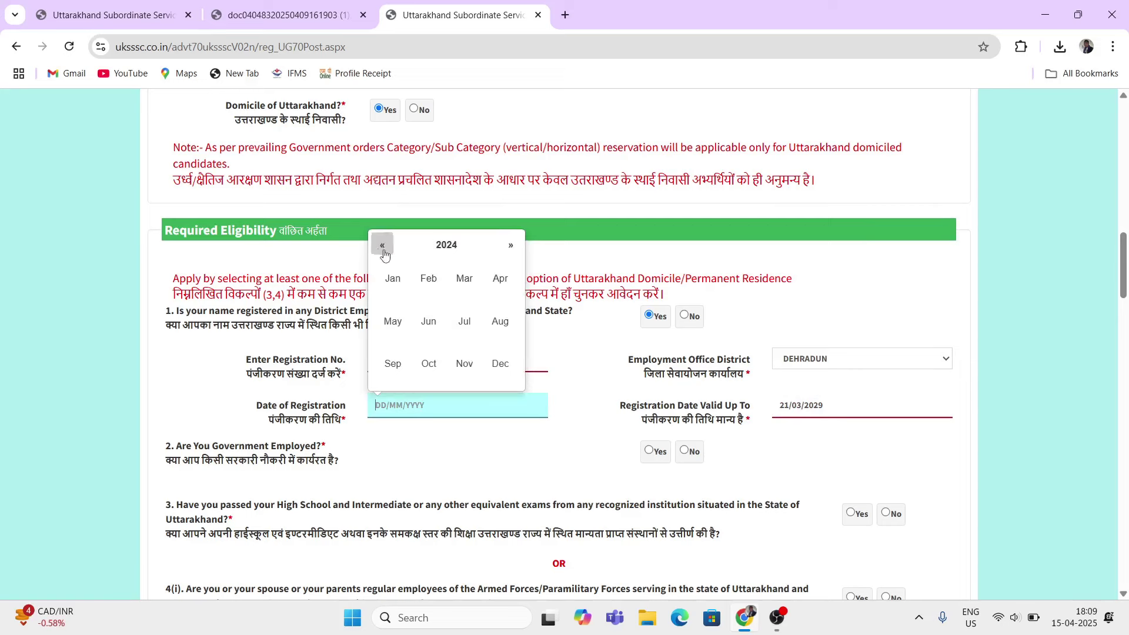
click(429, 279)
click(448, 354)
click(458, 408)
click(588, 407)
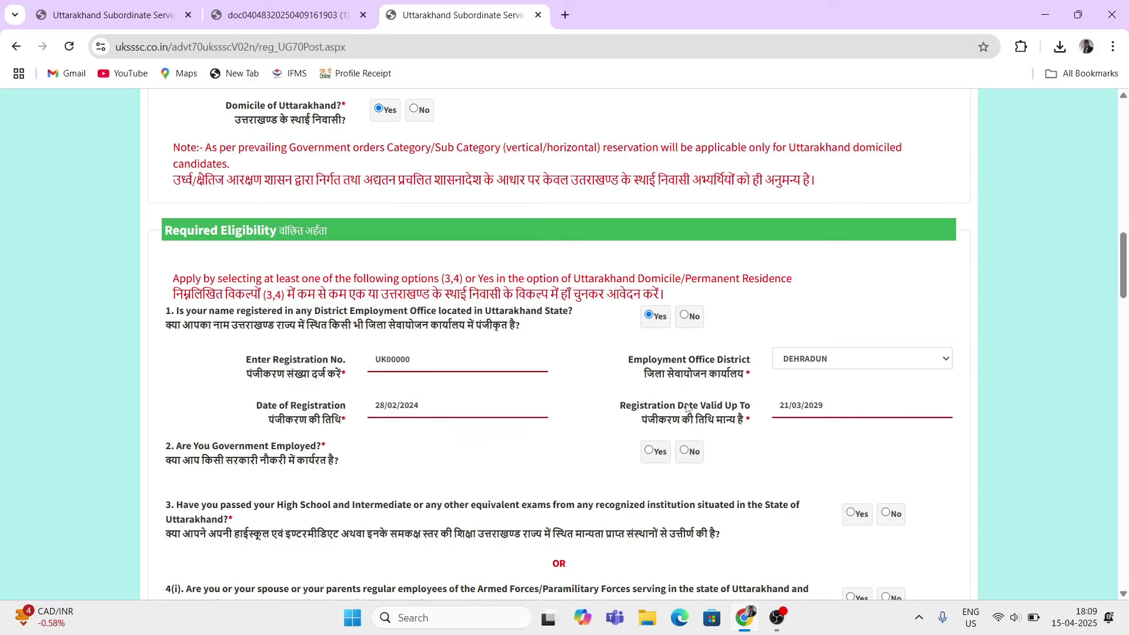
drag(685, 405, 744, 406)
click(793, 441)
scroll(635, 457, down, 1)
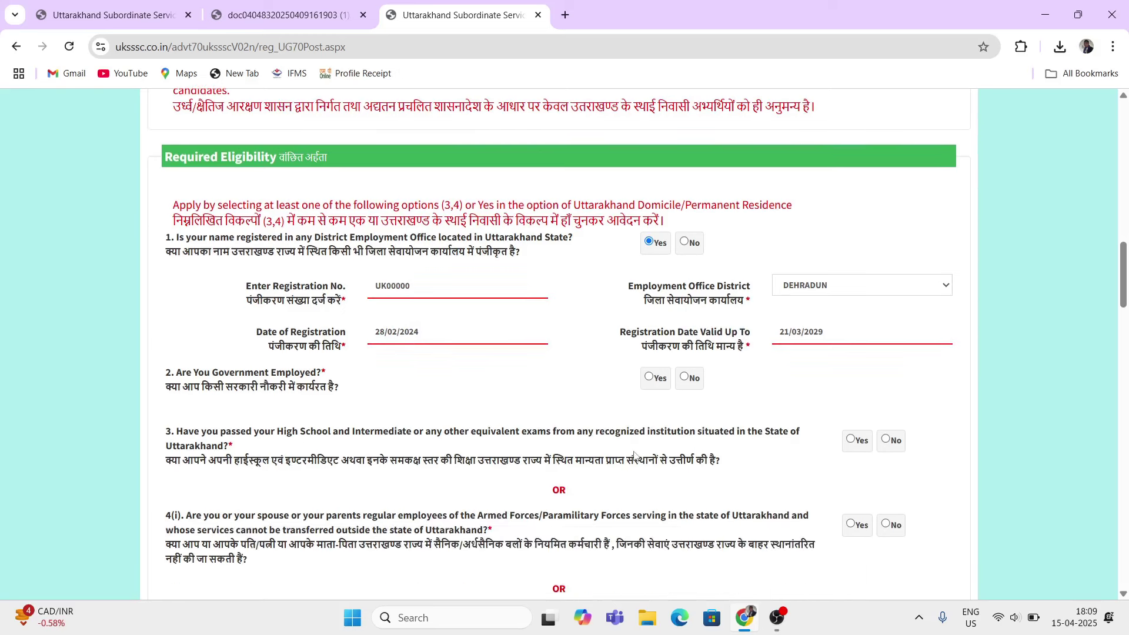
Step: Preview the organisation and NOC fields under Yes, then answer No to government employment
drag(179, 376, 318, 385)
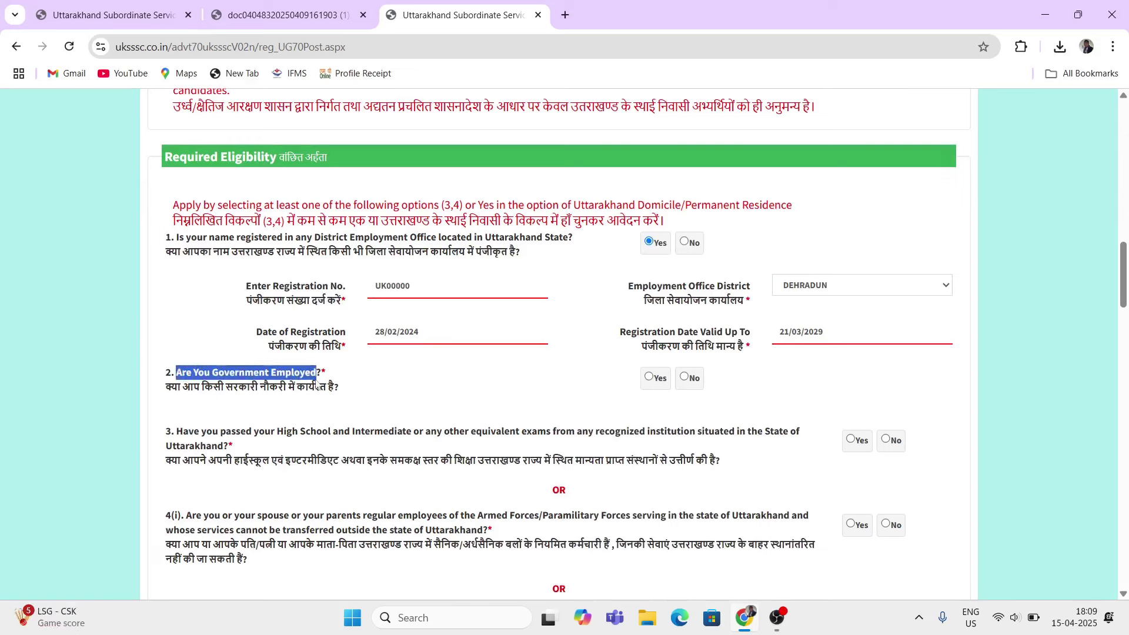
click(655, 377)
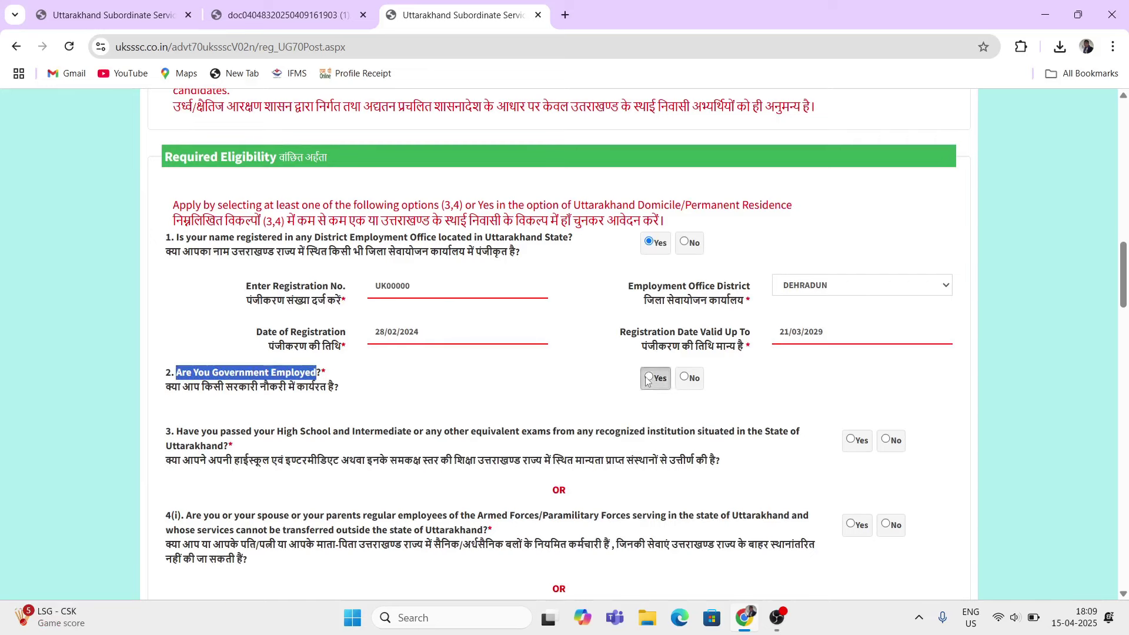
click(369, 456)
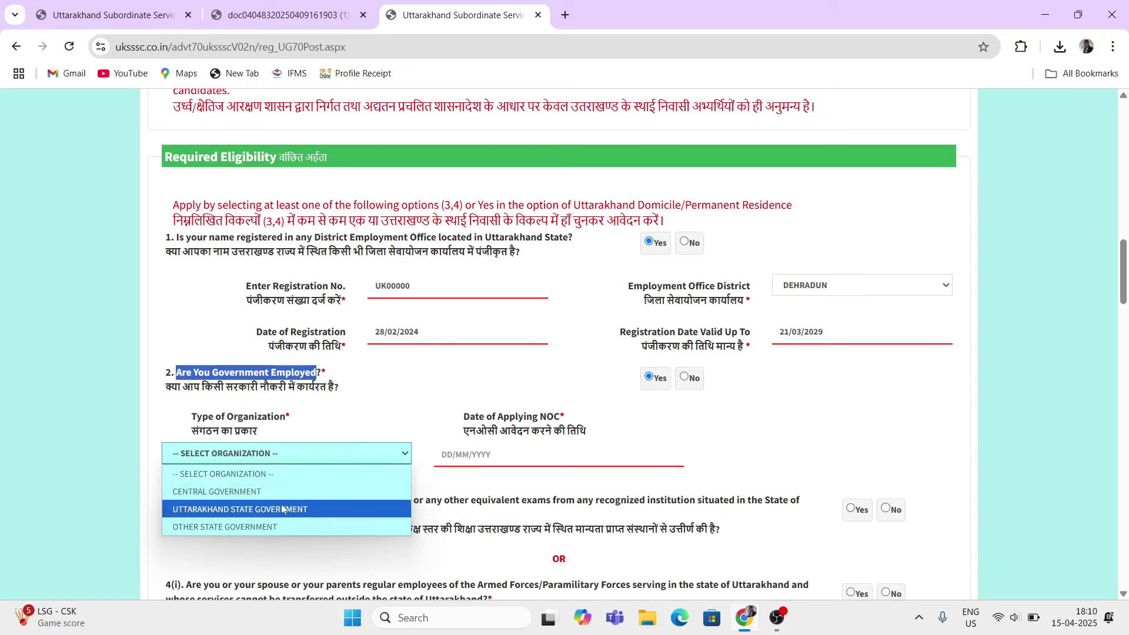
click(358, 439)
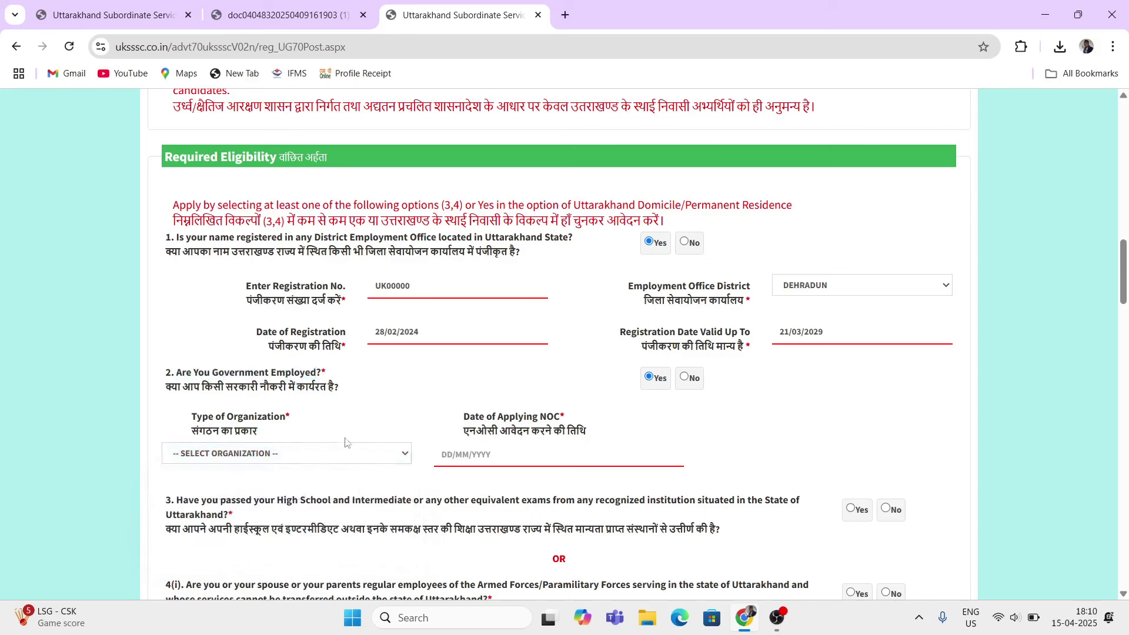
drag(471, 419, 560, 421)
click(526, 463)
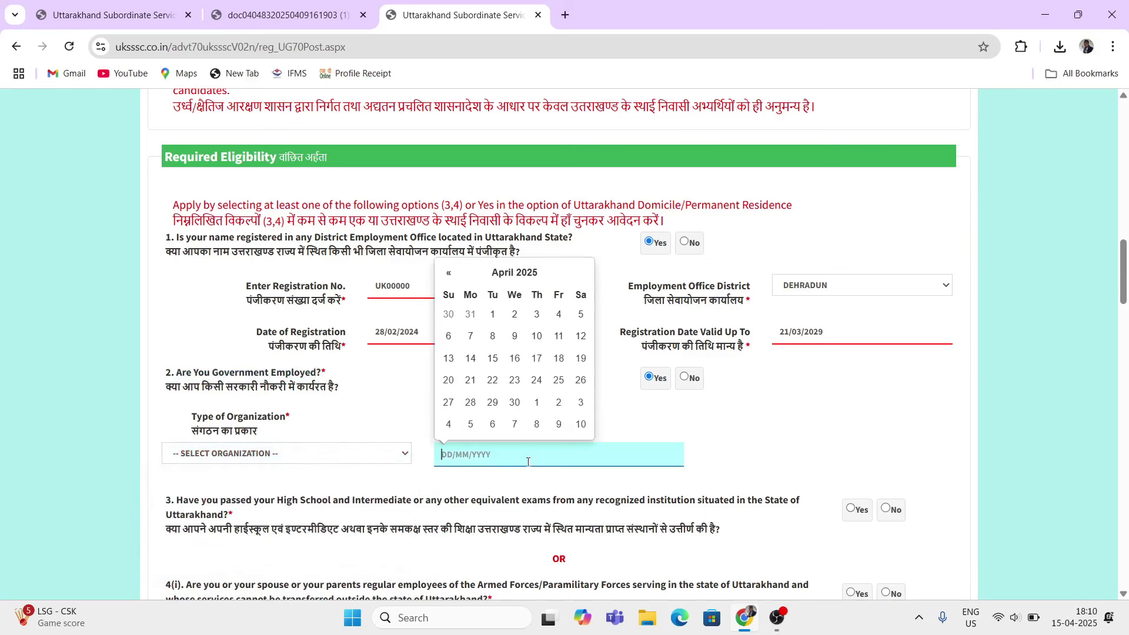
click(647, 423)
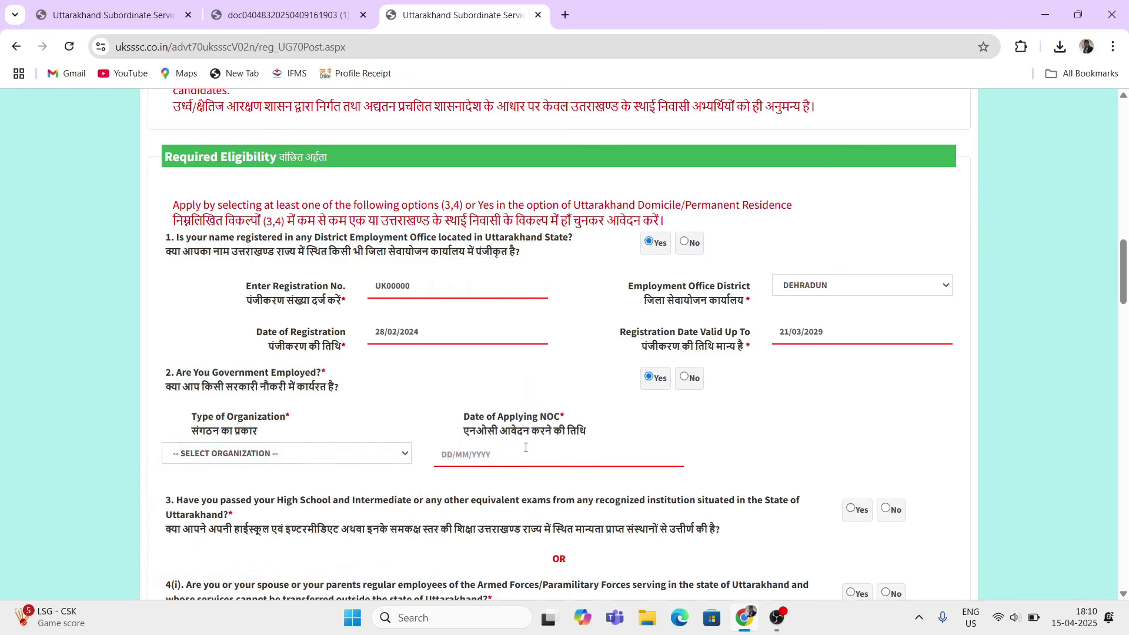
click(686, 378)
scroll(599, 403, down, 1)
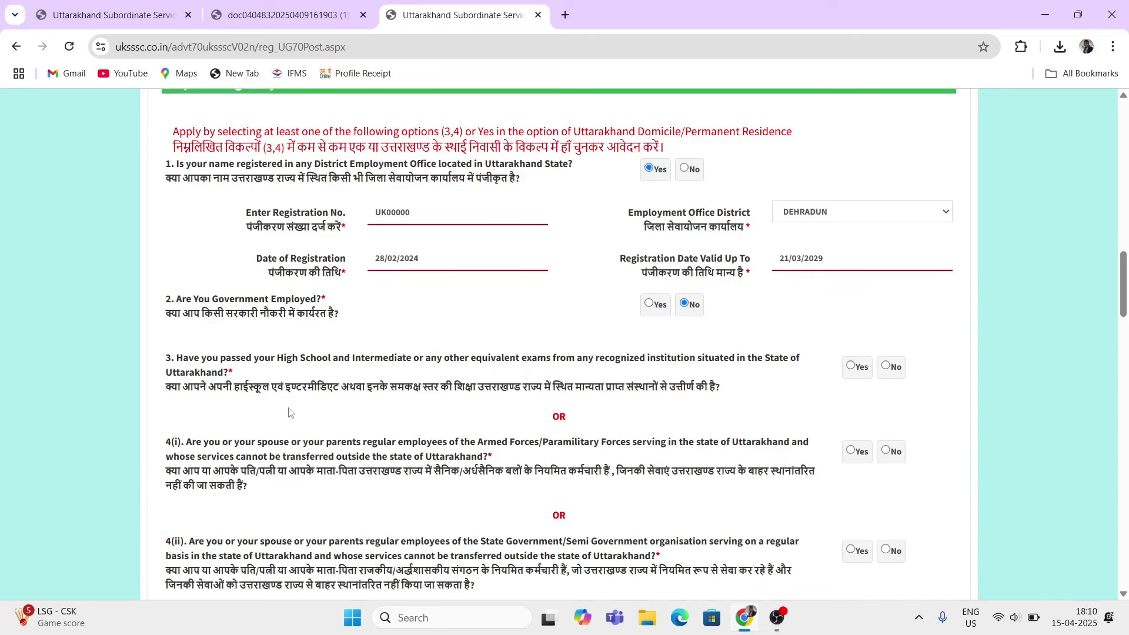
Step: Answer Yes to question 3 on passing High School and Intermediate within Uttarakhand
drag(167, 387, 708, 399)
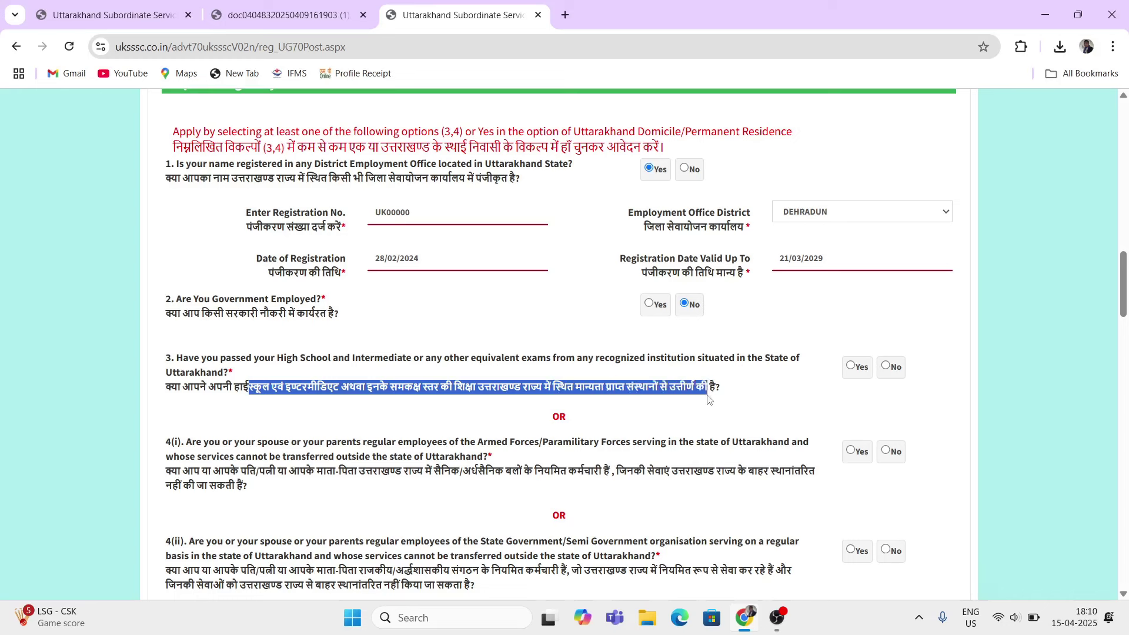
click(851, 367)
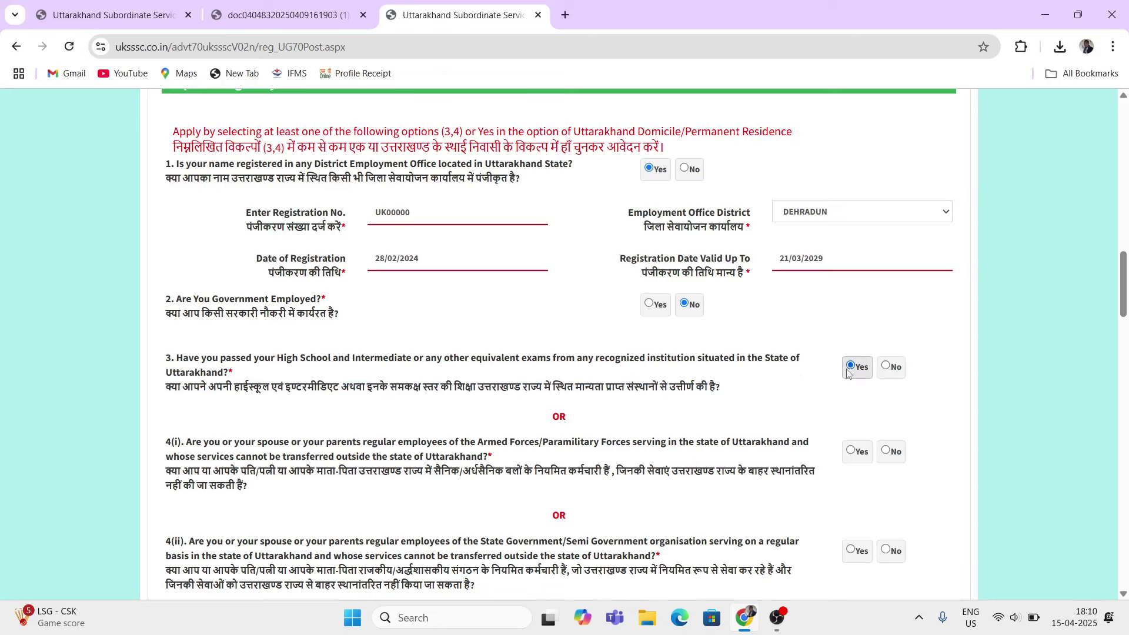
scroll(605, 422, down, 2)
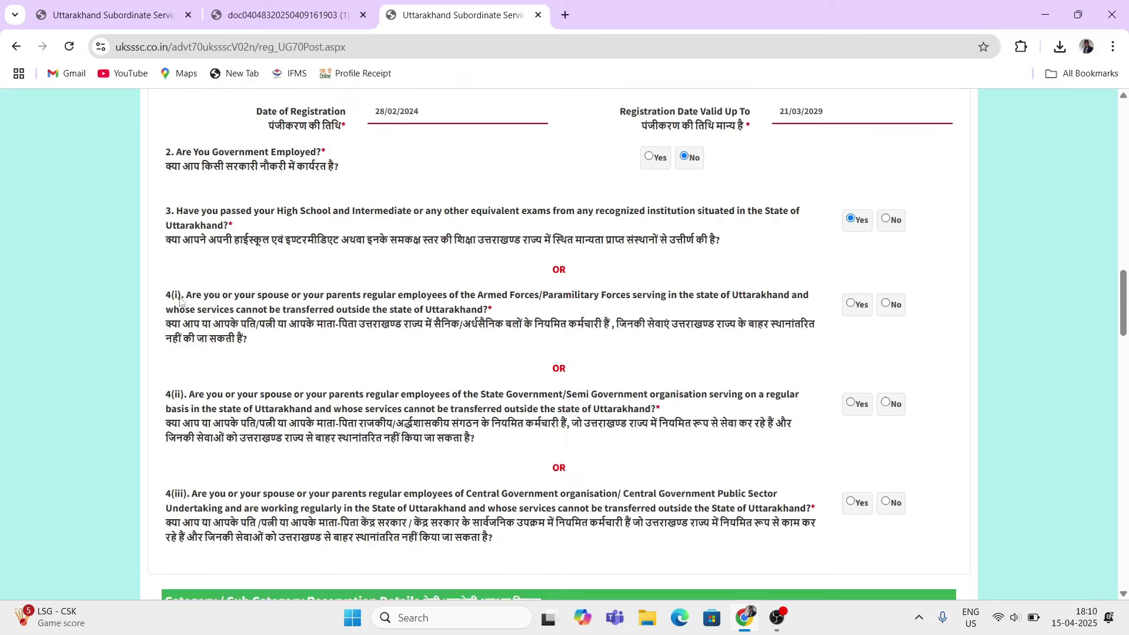
drag(165, 324, 369, 342)
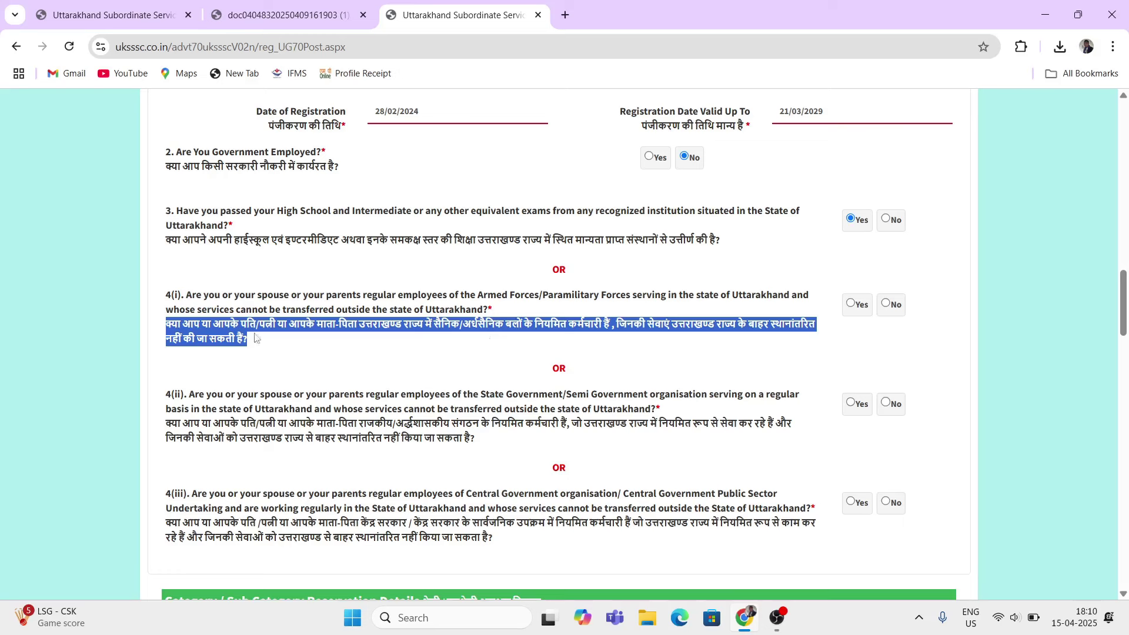
Step: Mark No for each of domicile questions 4(i), 4(ii) and 4(iii) on regular employment
click(433, 352)
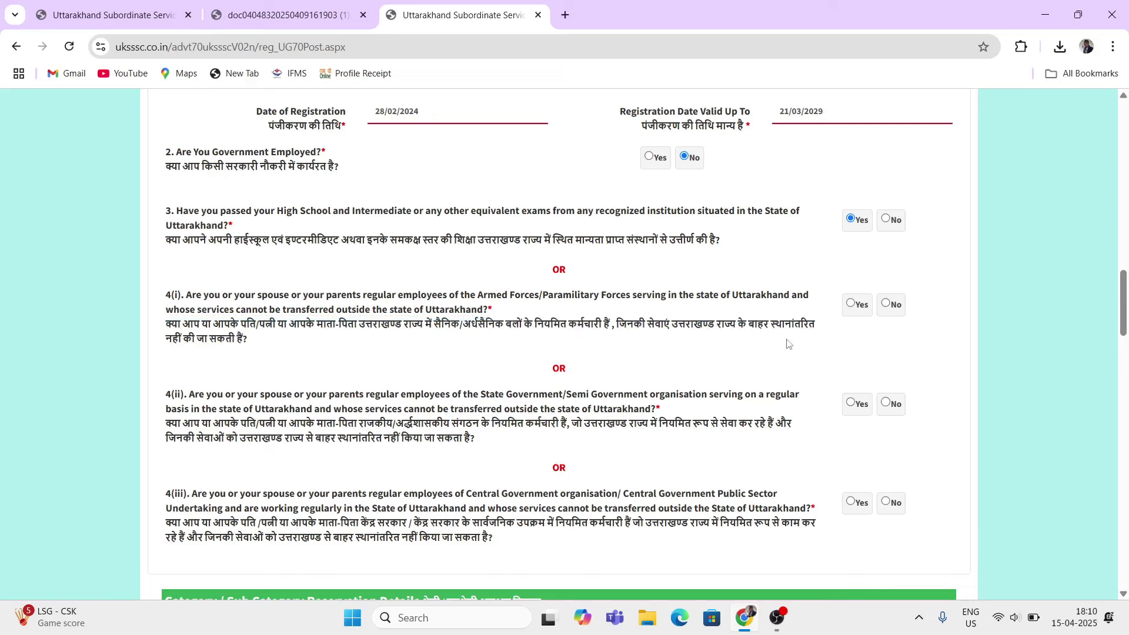
click(886, 303)
drag(404, 294, 450, 423)
click(469, 453)
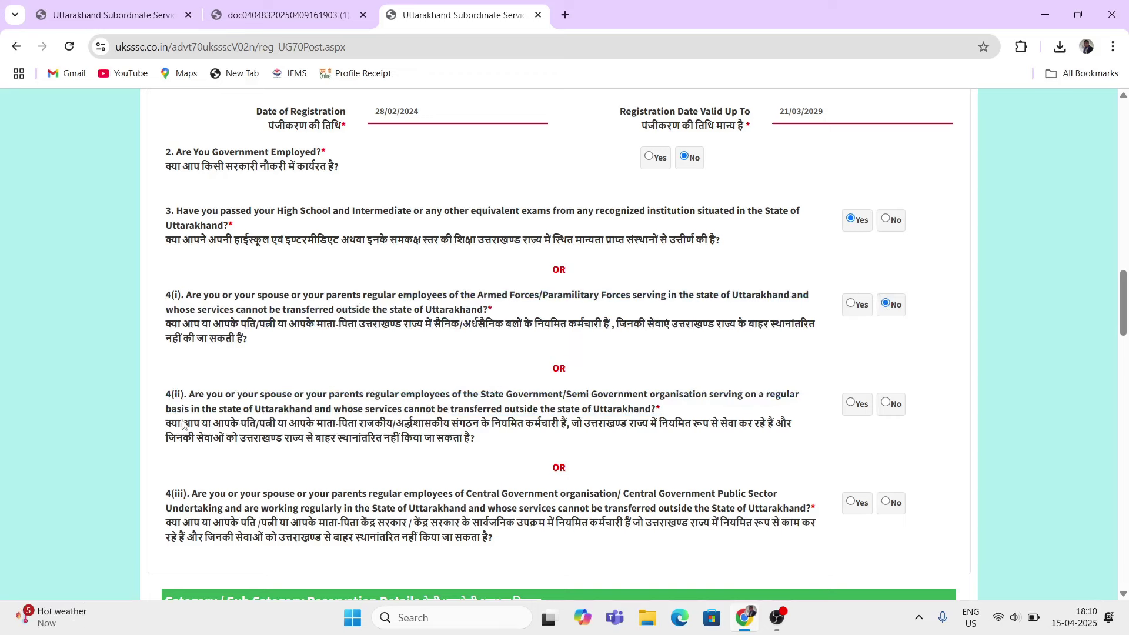
drag(169, 425, 731, 442)
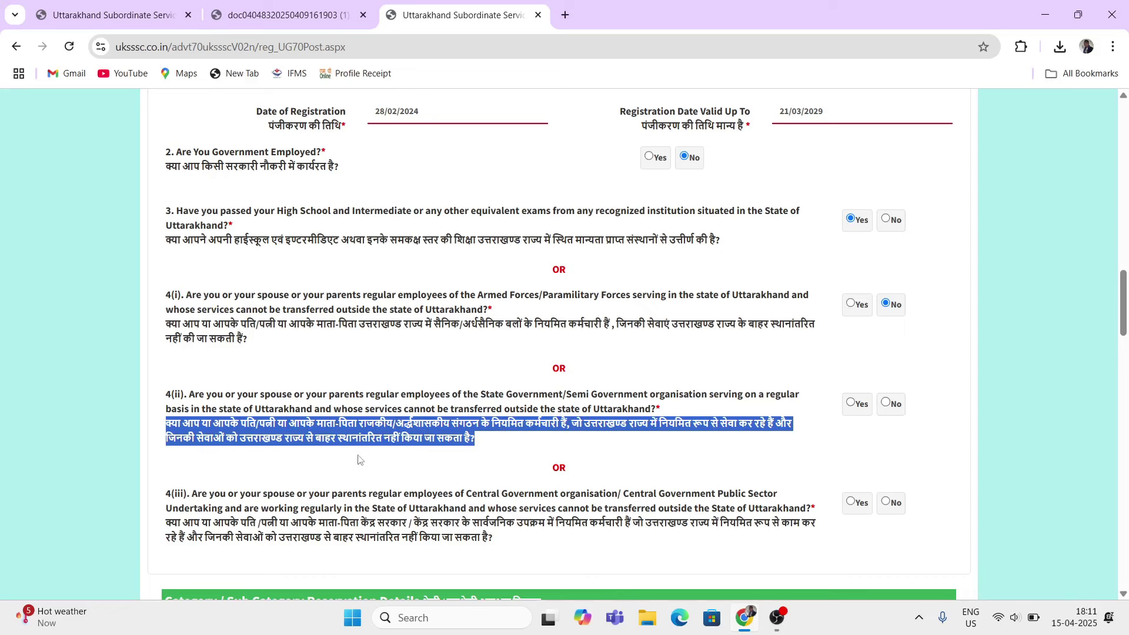
click(507, 450)
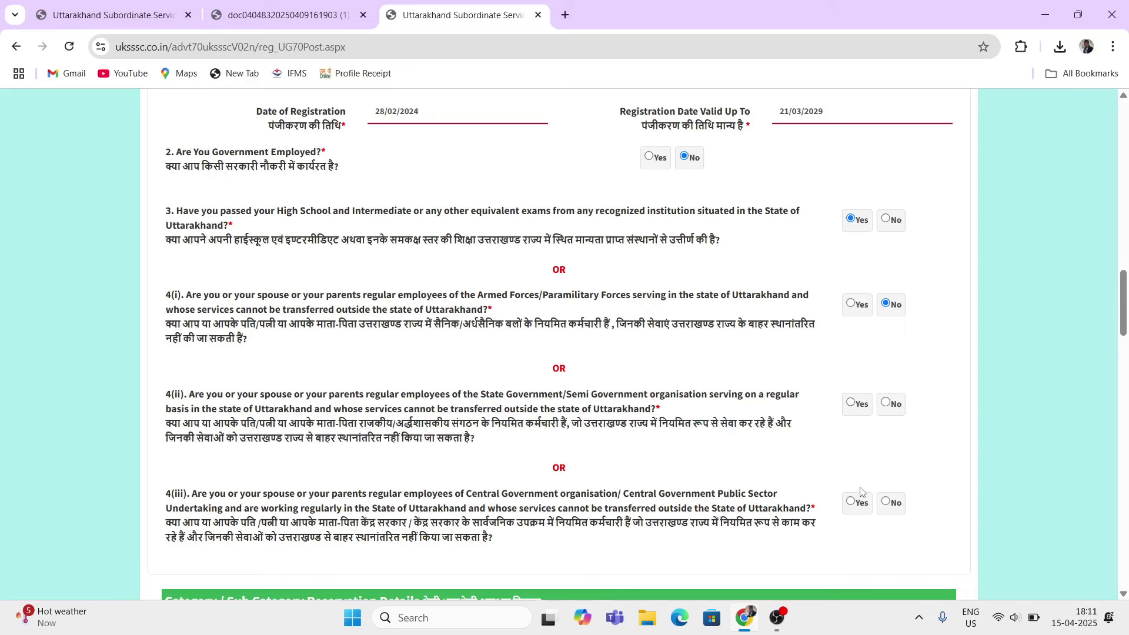
click(885, 403)
scroll(475, 448, down, 3)
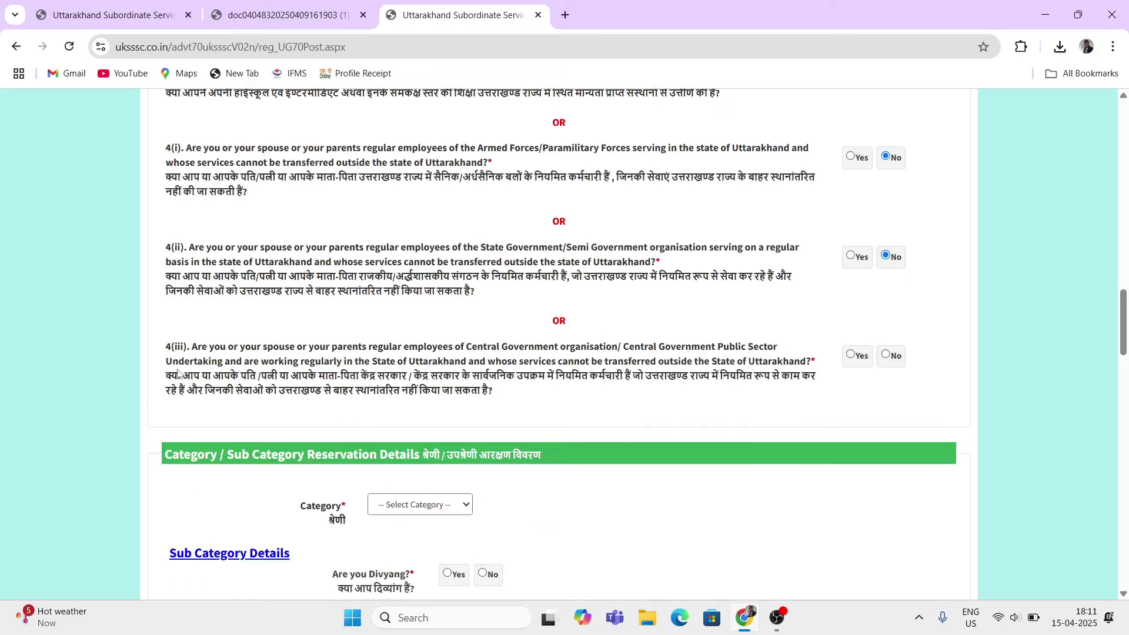
drag(162, 379, 592, 393)
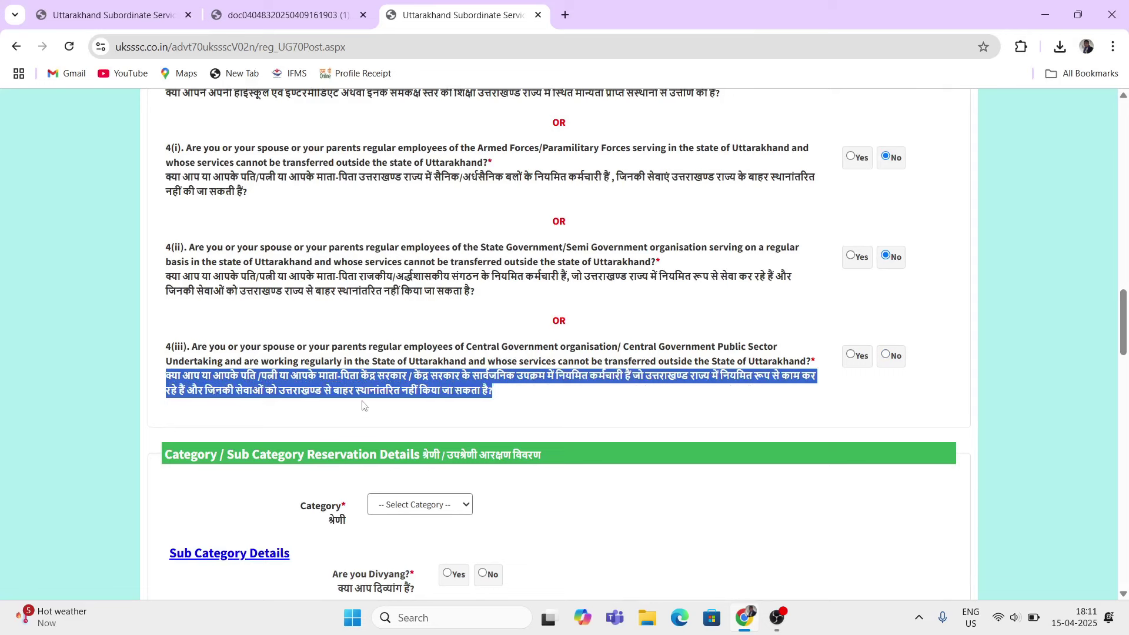
click(629, 377)
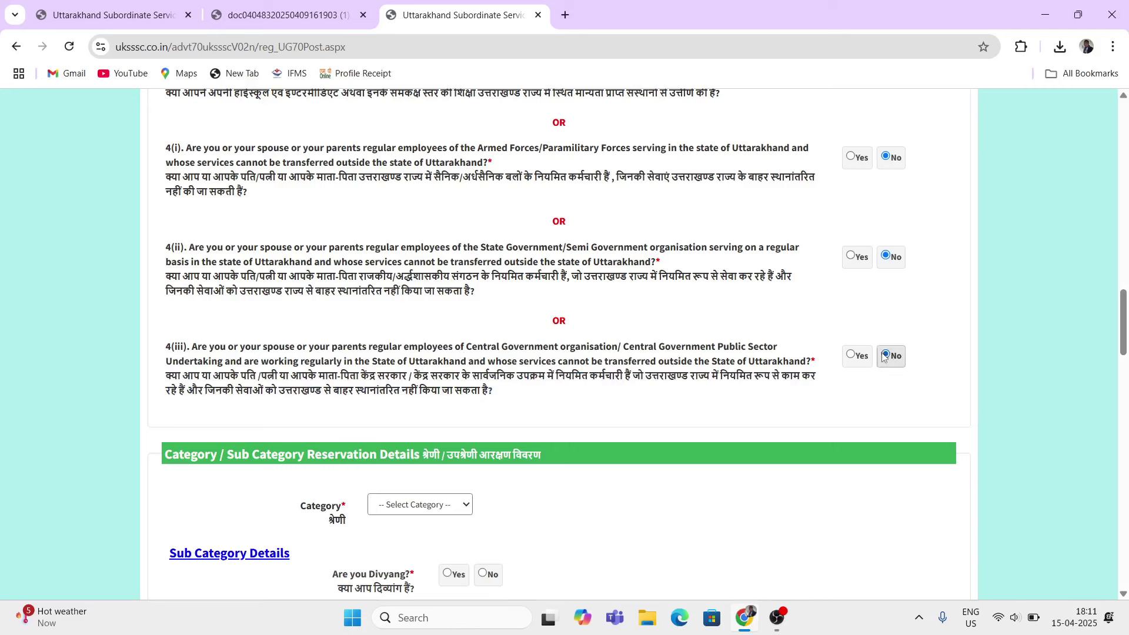
scroll(448, 409, down, 3)
Step: Choose SC as the category and TEHSILDAR as the certificate issuing authority
drag(178, 310, 279, 322)
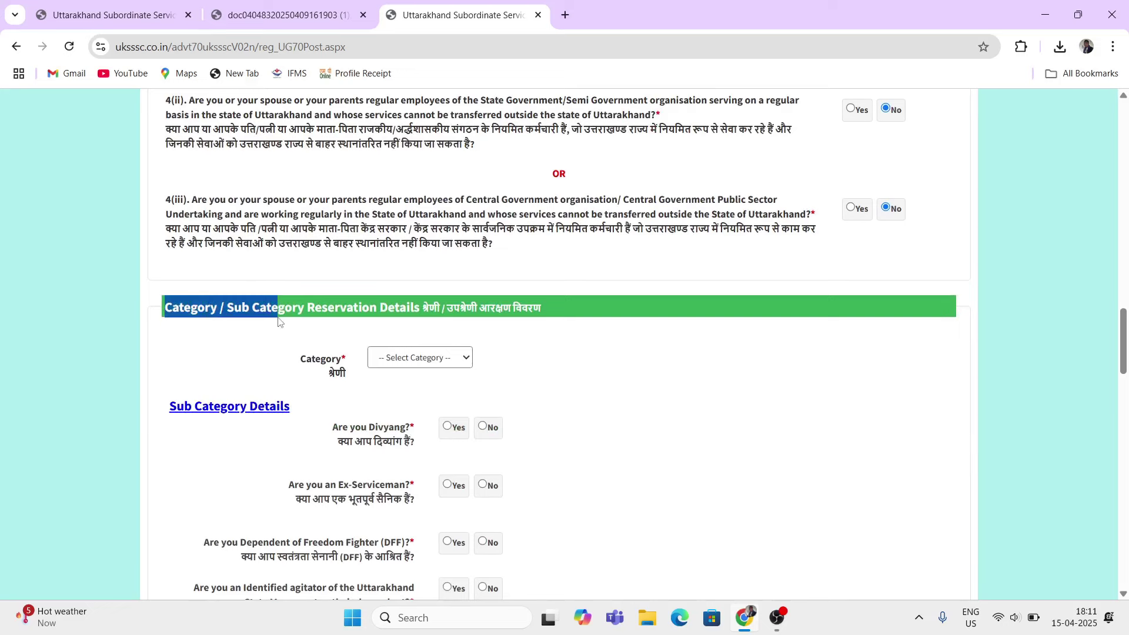
click(232, 363)
drag(295, 360, 346, 365)
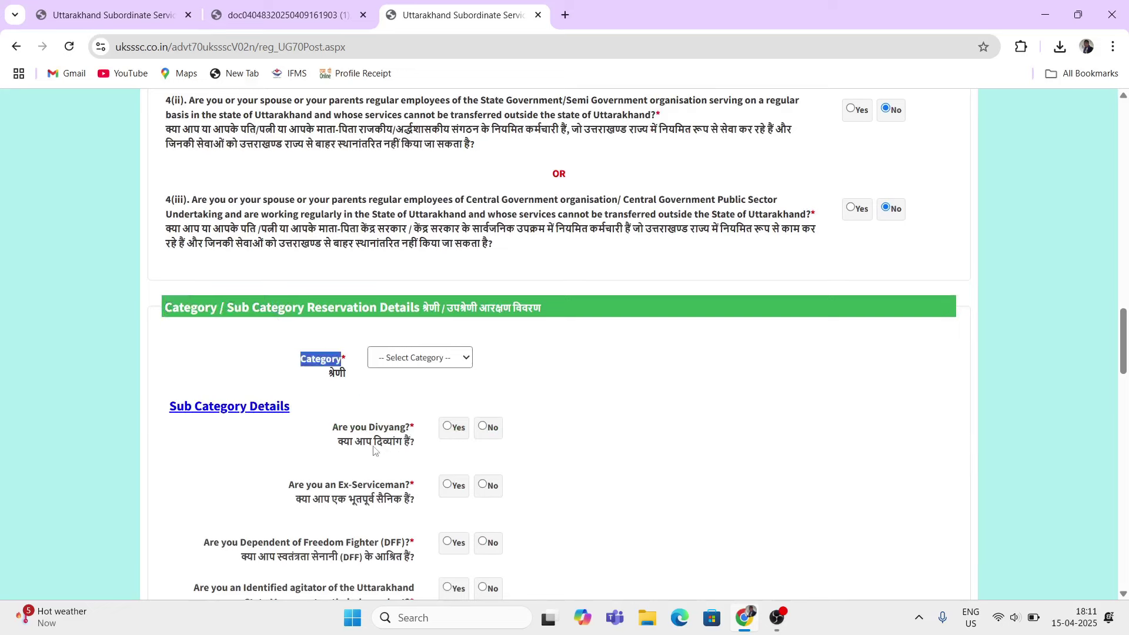
click(430, 363)
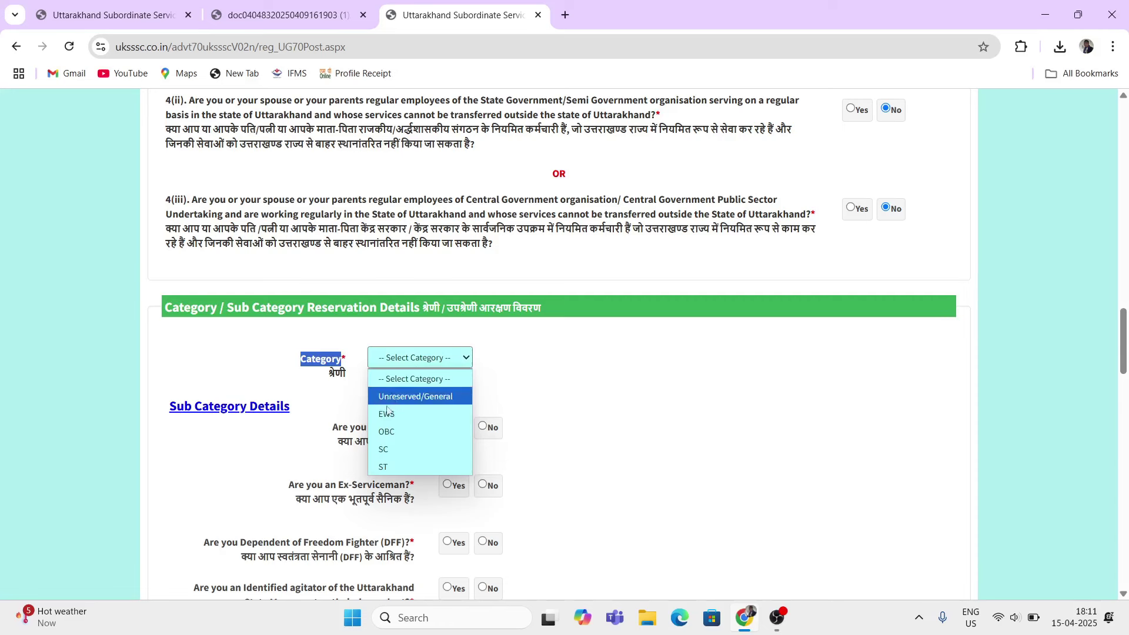
click(383, 450)
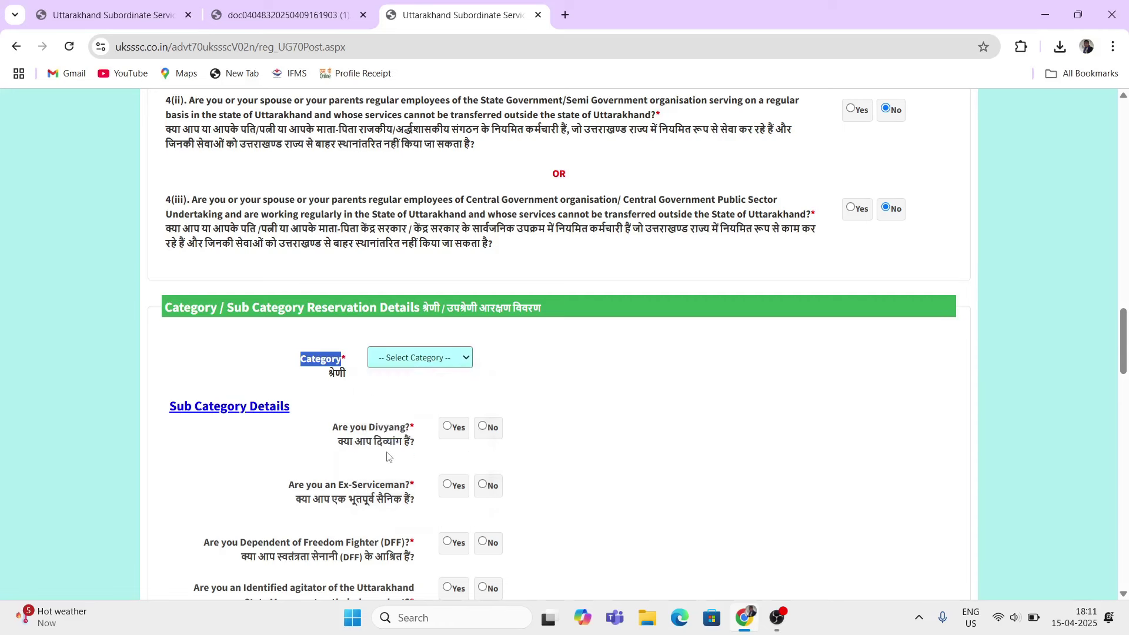
click(373, 416)
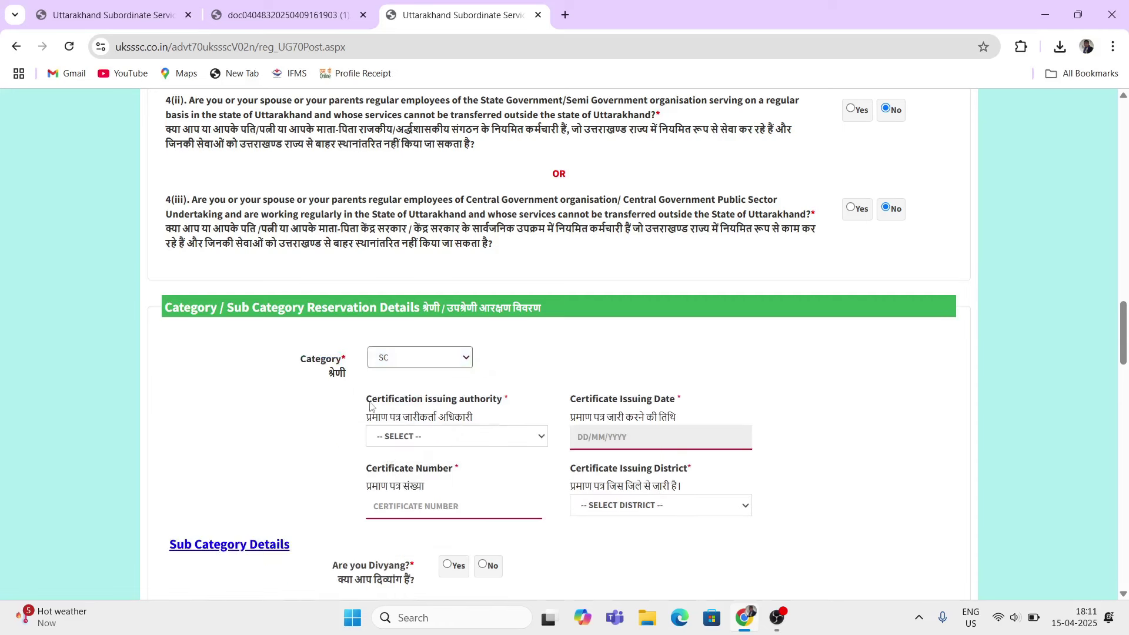
drag(370, 405, 502, 406)
click(428, 436)
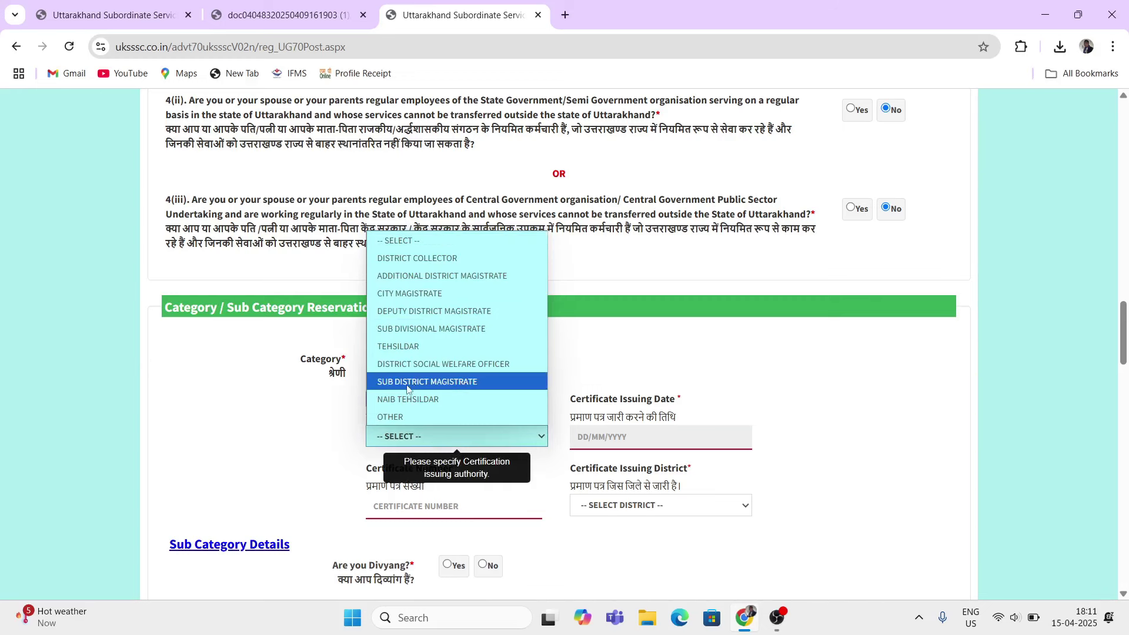
click(405, 348)
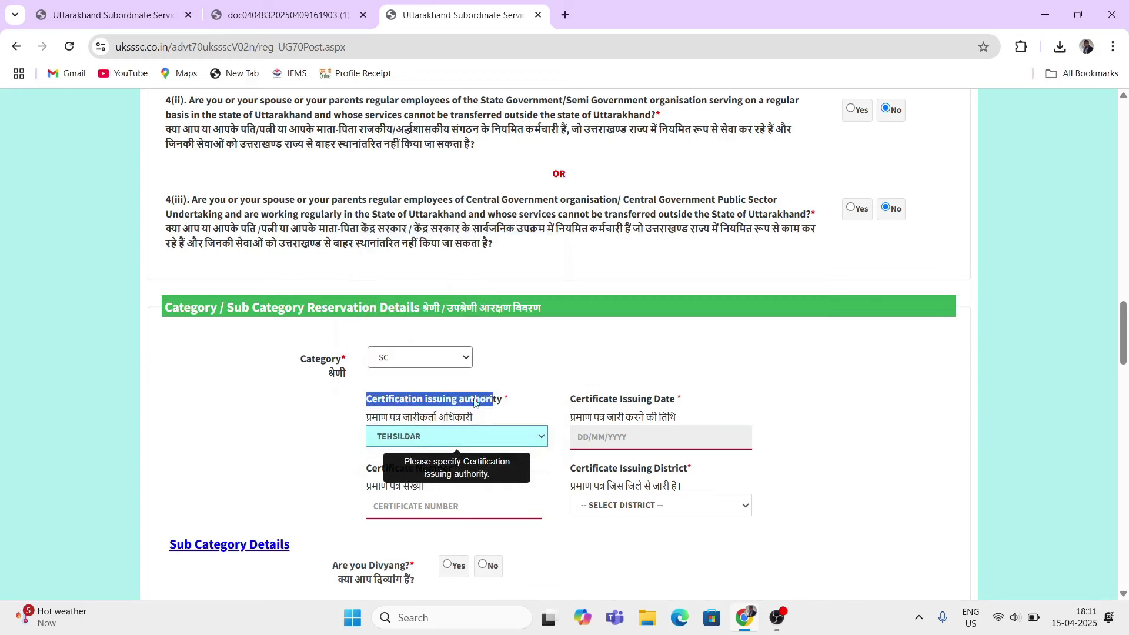
click(320, 426)
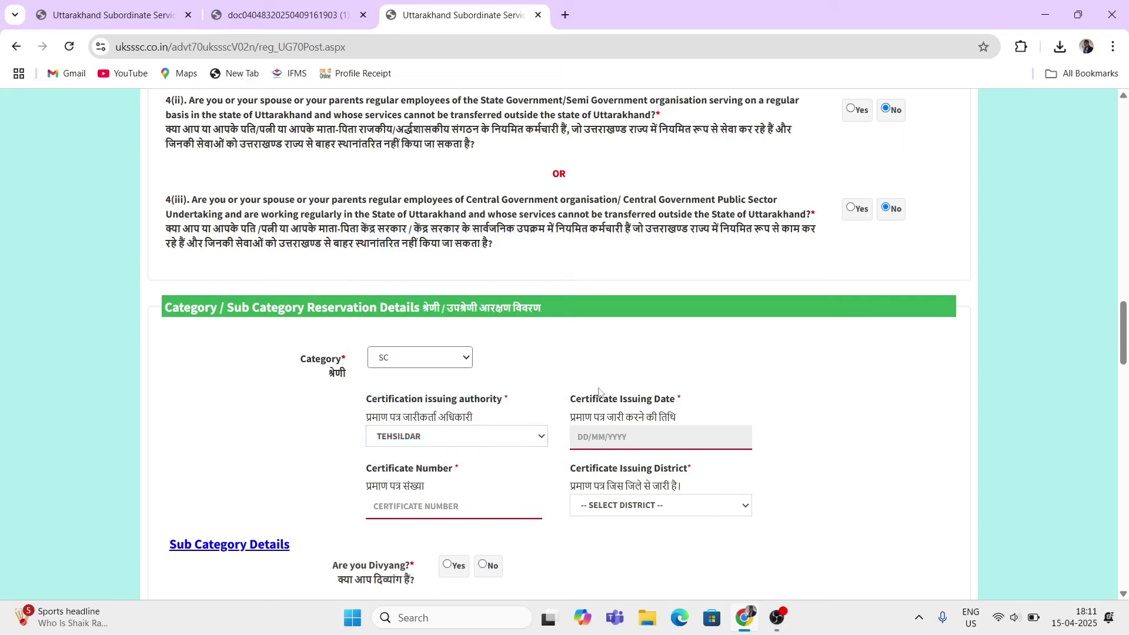
Step: Set the certificate issuing date to 29/07/2020
drag(599, 392, 665, 401)
click(633, 440)
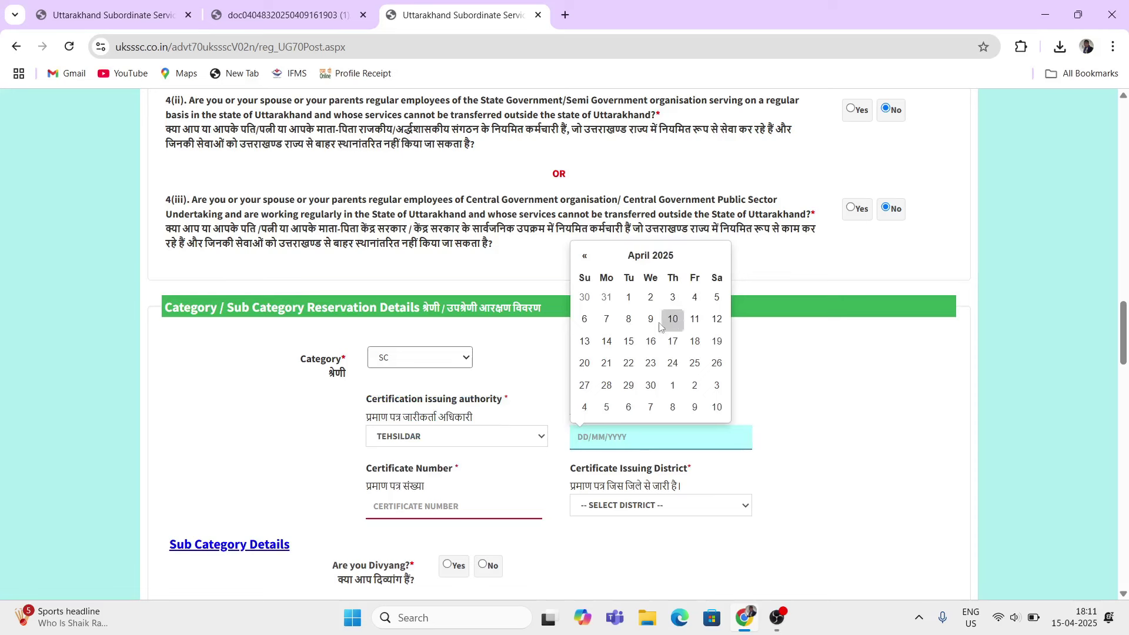
click(651, 257)
click(648, 277)
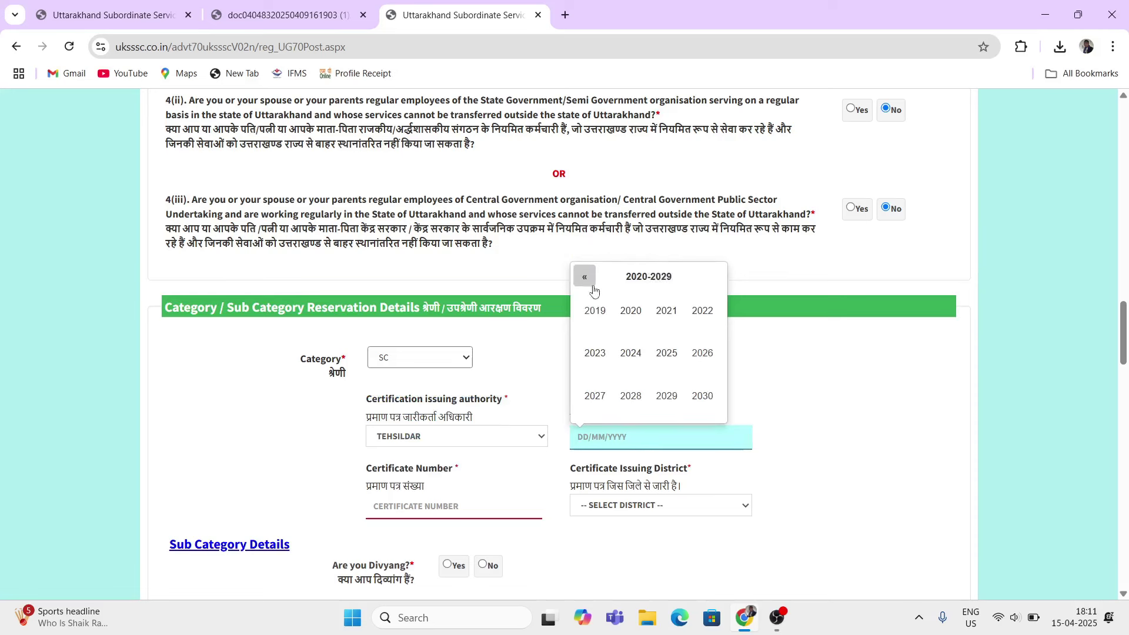
double_click(593, 287)
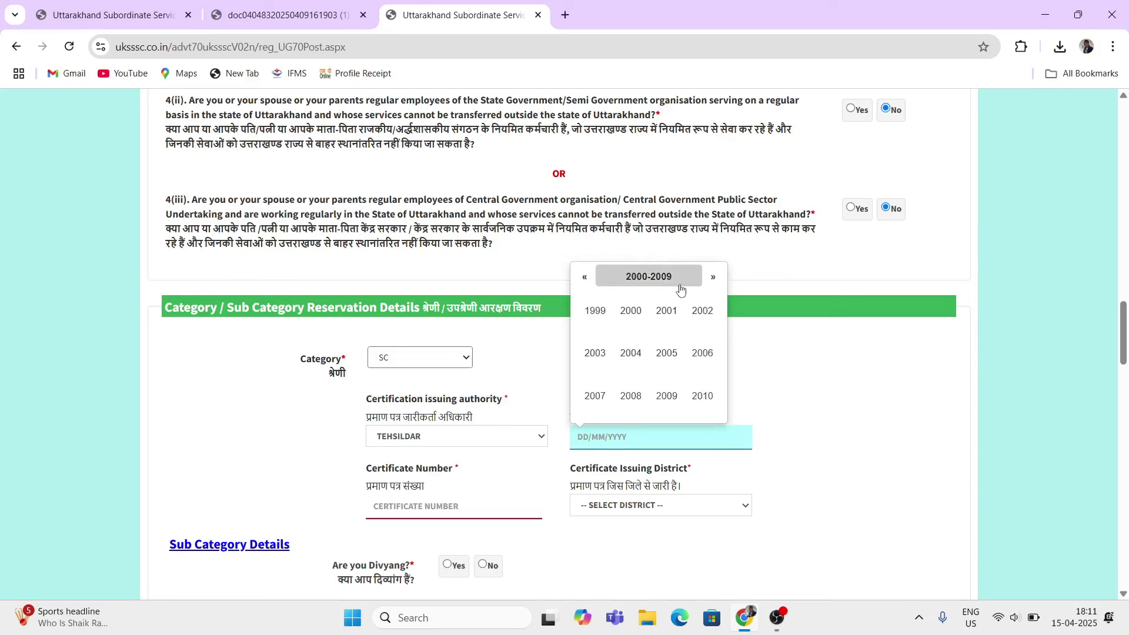
click(713, 277)
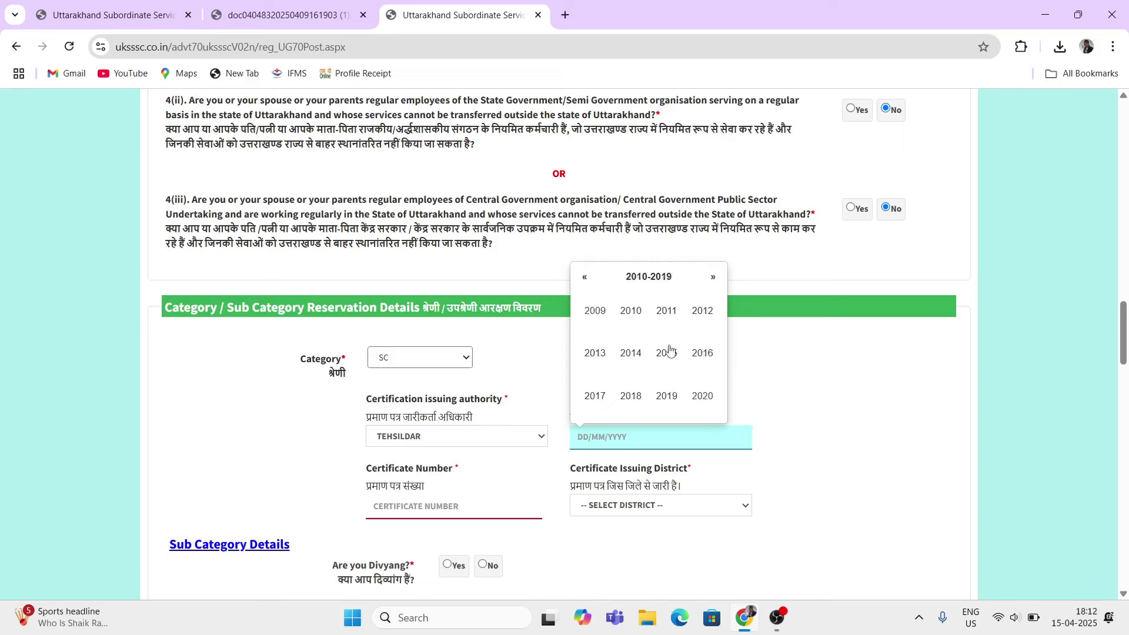
click(702, 396)
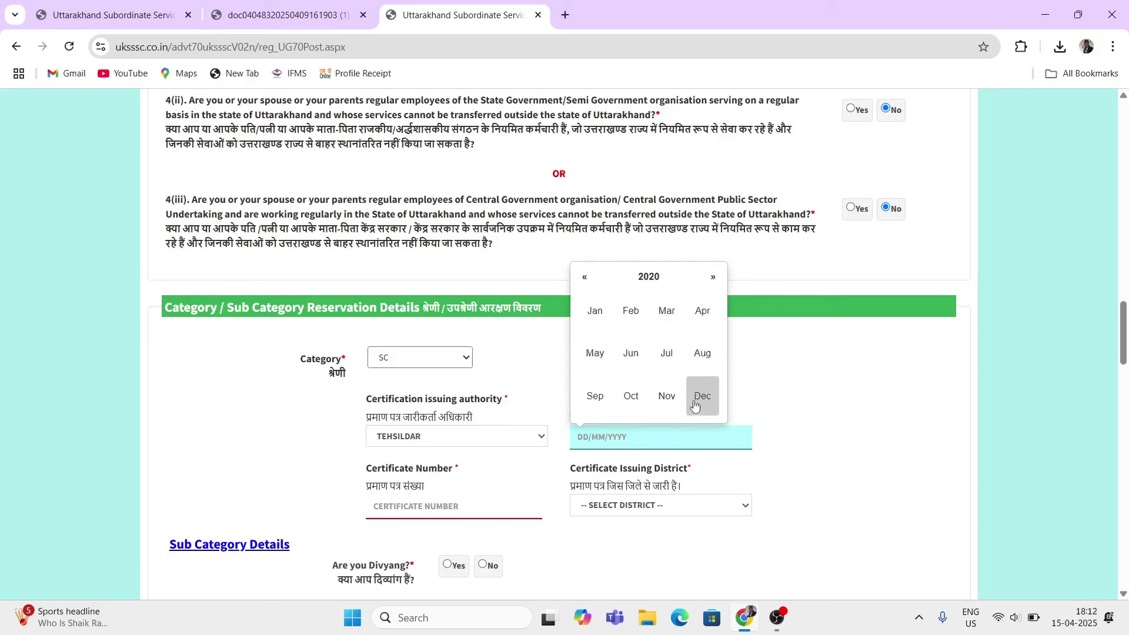
click(664, 353)
click(652, 383)
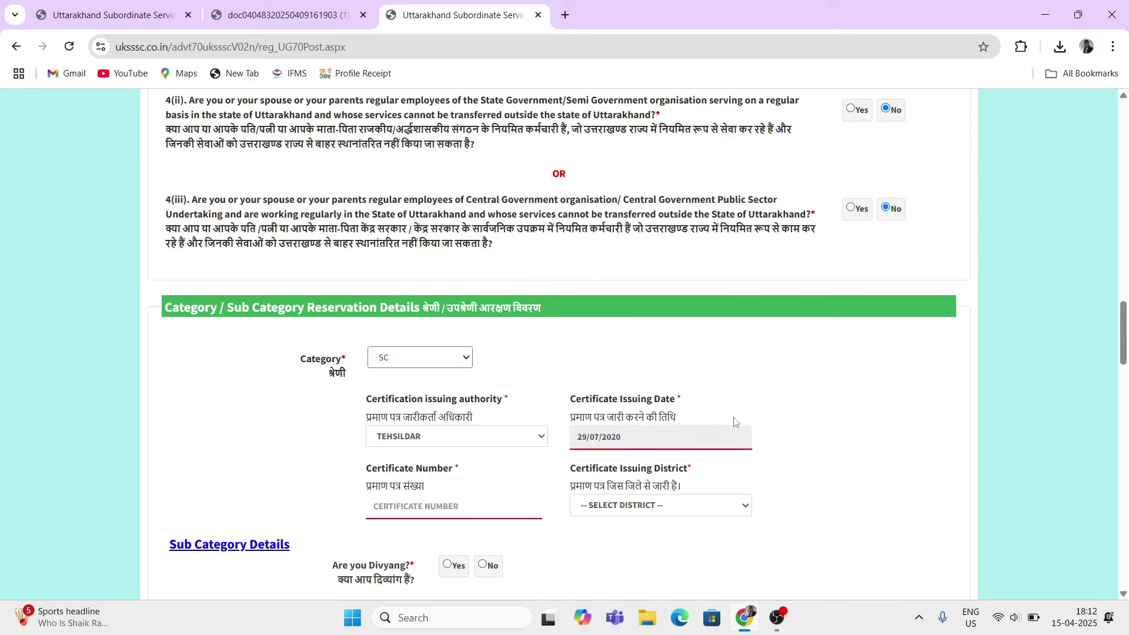
scroll(604, 431, down, 3)
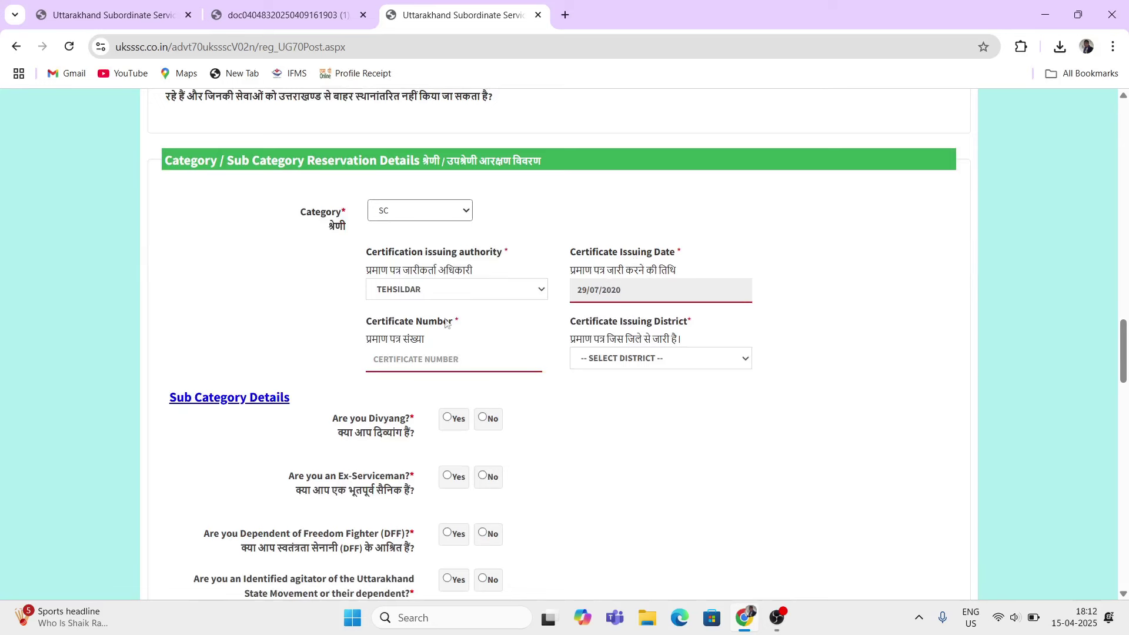
Step: Enter the certificate number and choose DEHRADUN as the issuing district
drag(364, 323, 454, 335)
click(441, 366)
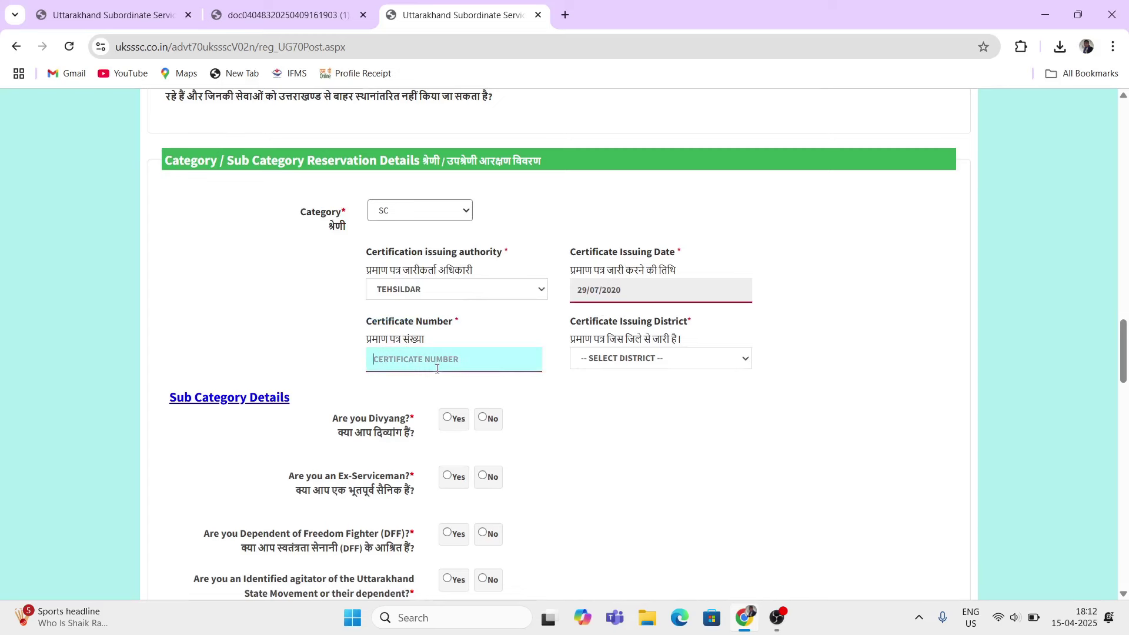
text(U)
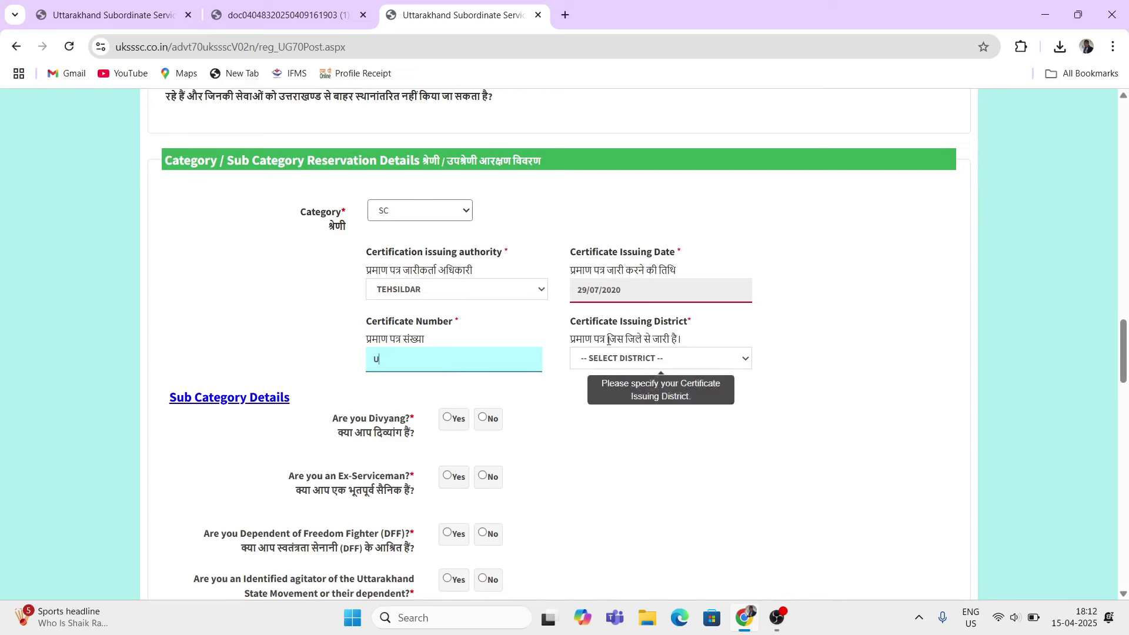
click(653, 358)
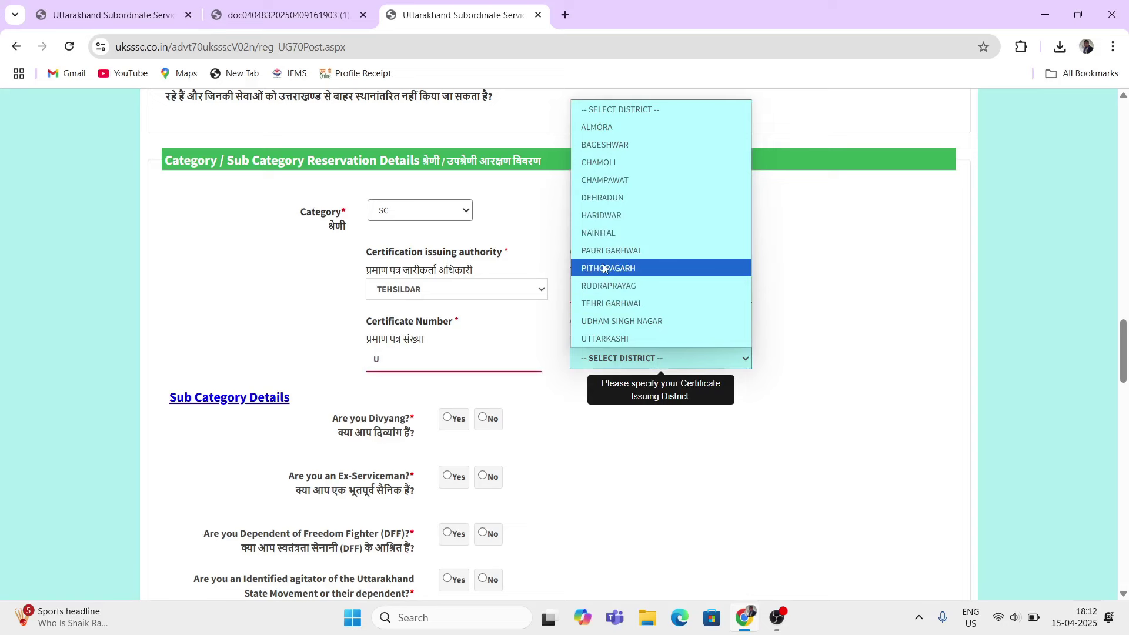
click(611, 199)
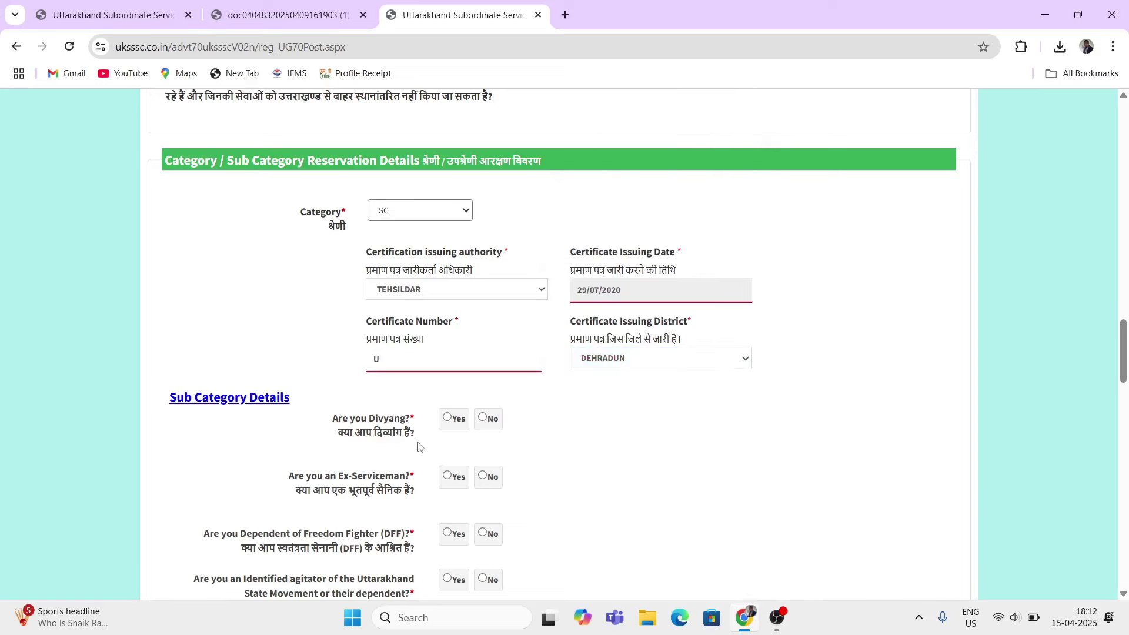
scroll(142, 329, down, 1)
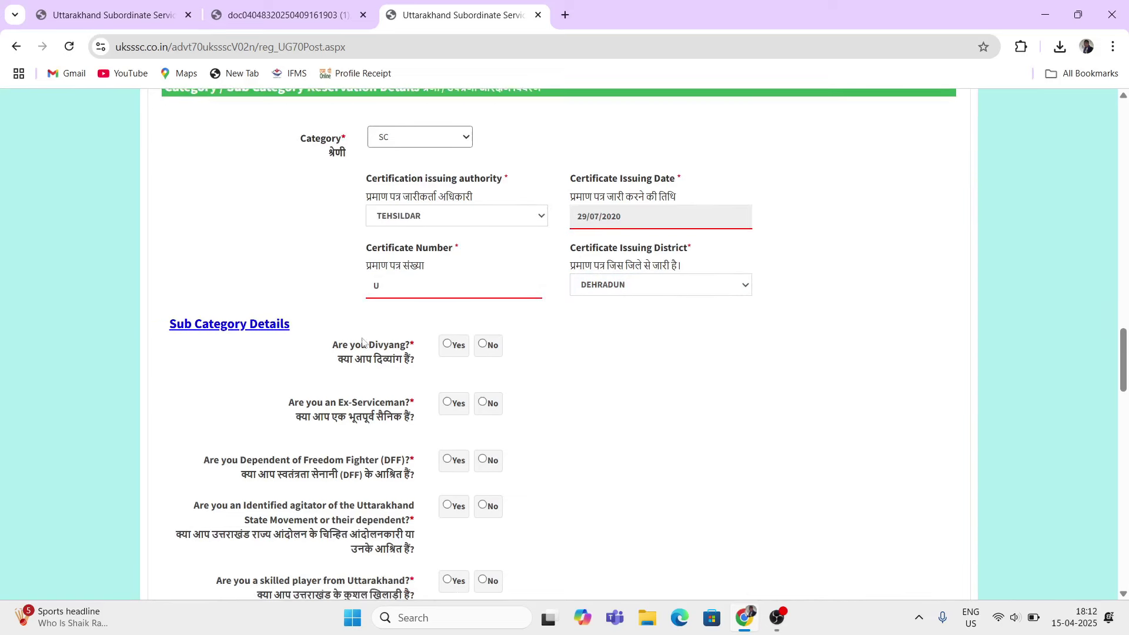
Step: Answer No to the Divyang, ex-serviceman and freedom-fighter dependent questions
drag(320, 352, 370, 350)
click(482, 344)
scroll(397, 372, down, 1)
drag(285, 329, 326, 345)
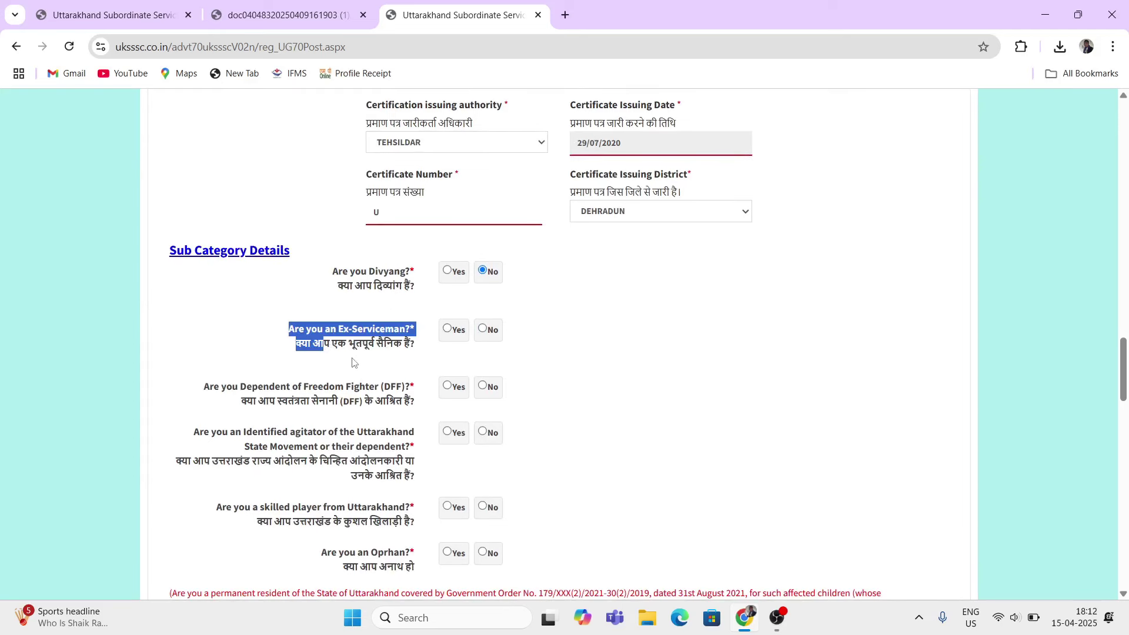
click(482, 329)
drag(288, 378, 288, 404)
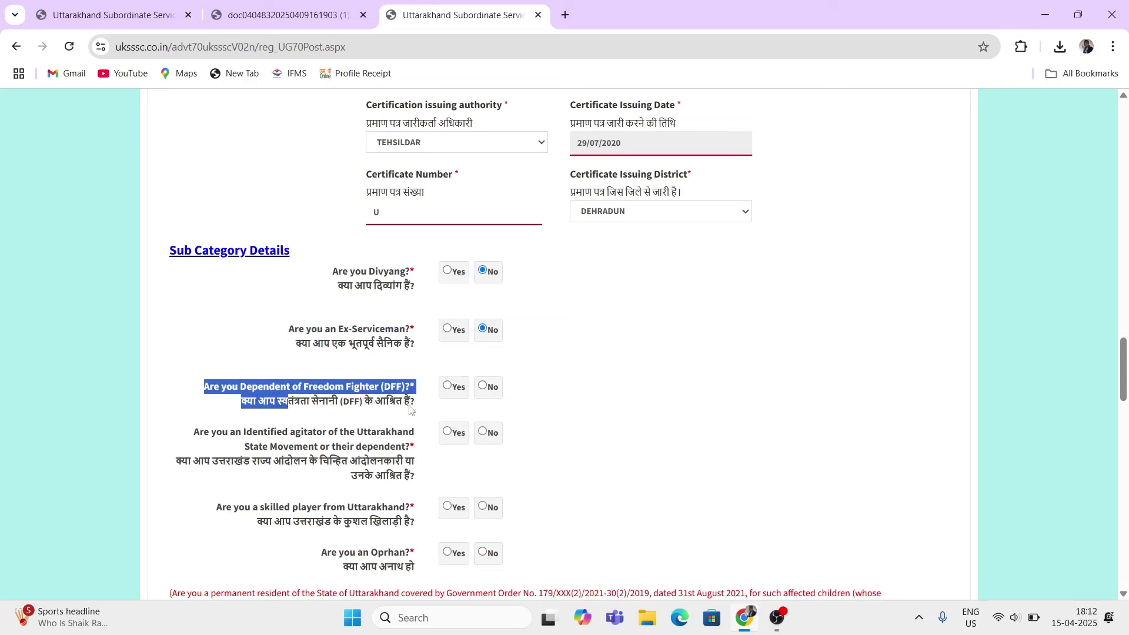
click(482, 388)
Step: Answer No to the state-movement agitator and skilled player questions and check the orphan question
scroll(365, 376, down, 2)
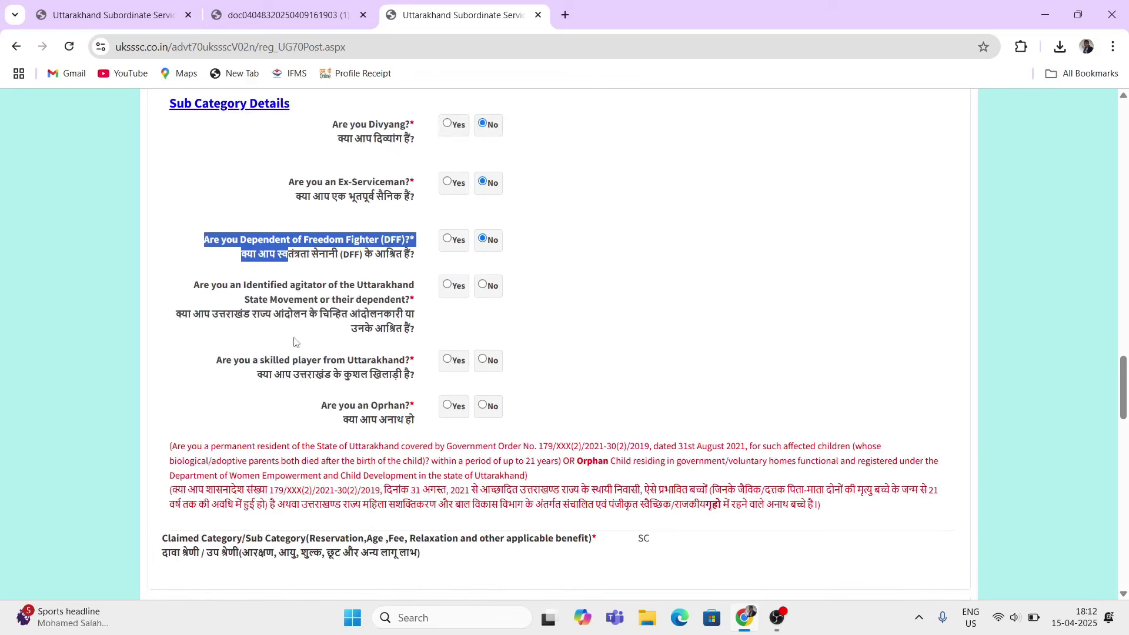
drag(179, 320, 416, 324)
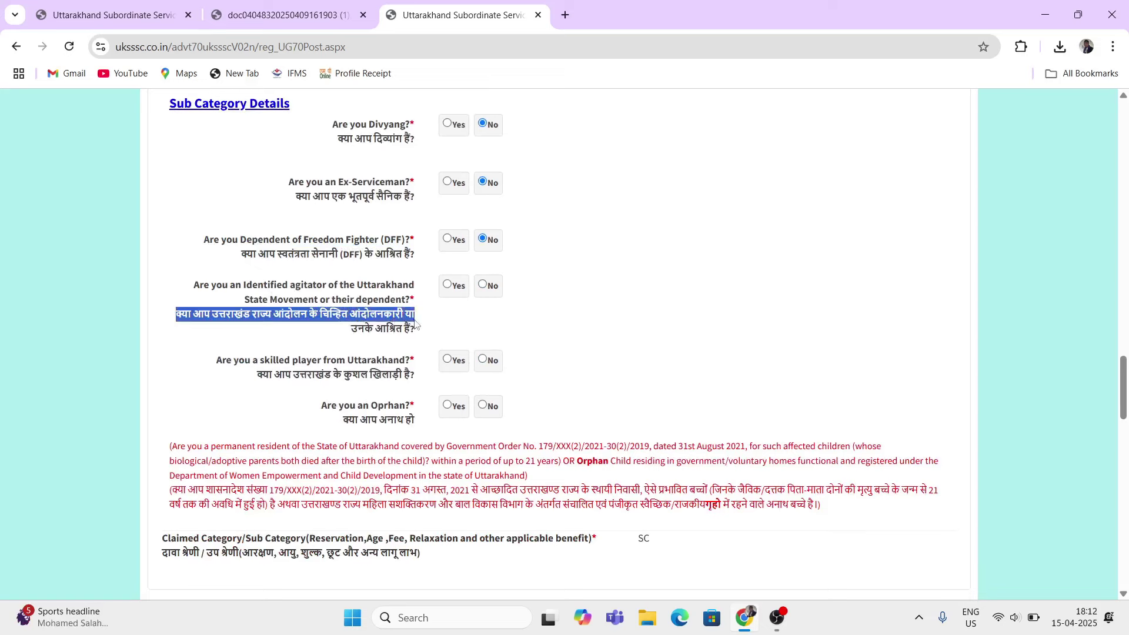
click(484, 286)
drag(256, 375, 403, 376)
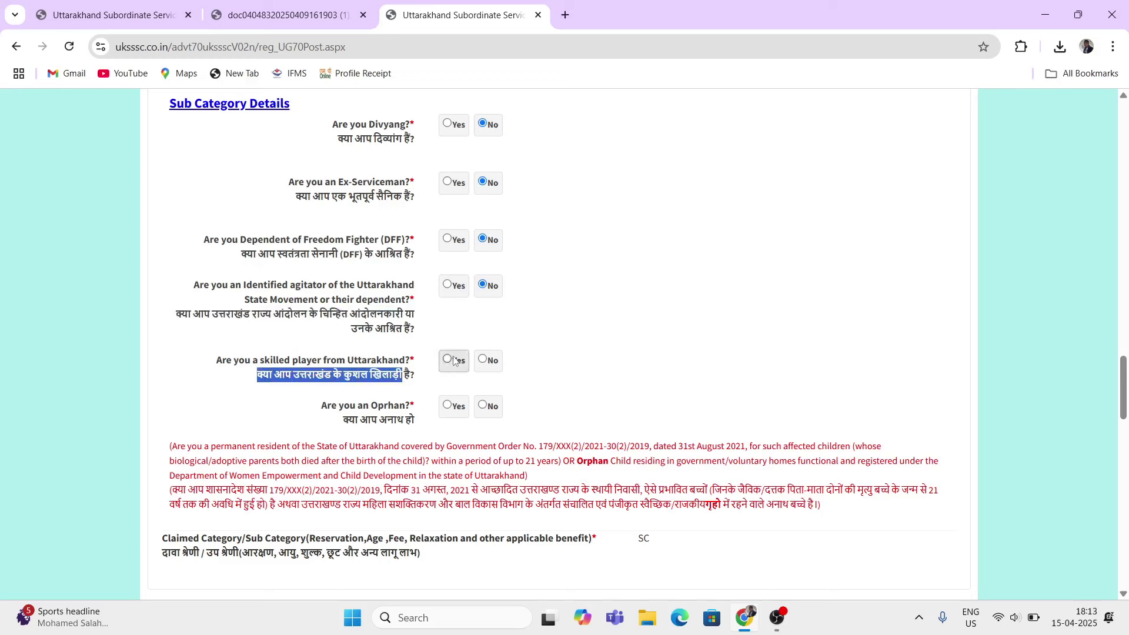
click(482, 359)
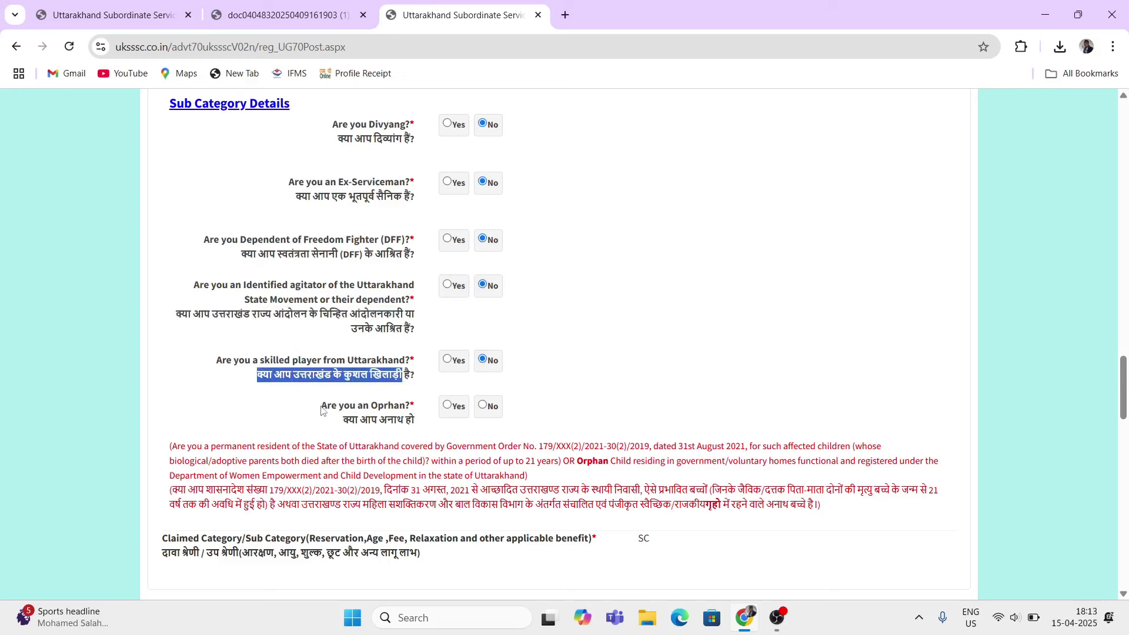
drag(321, 408, 371, 408)
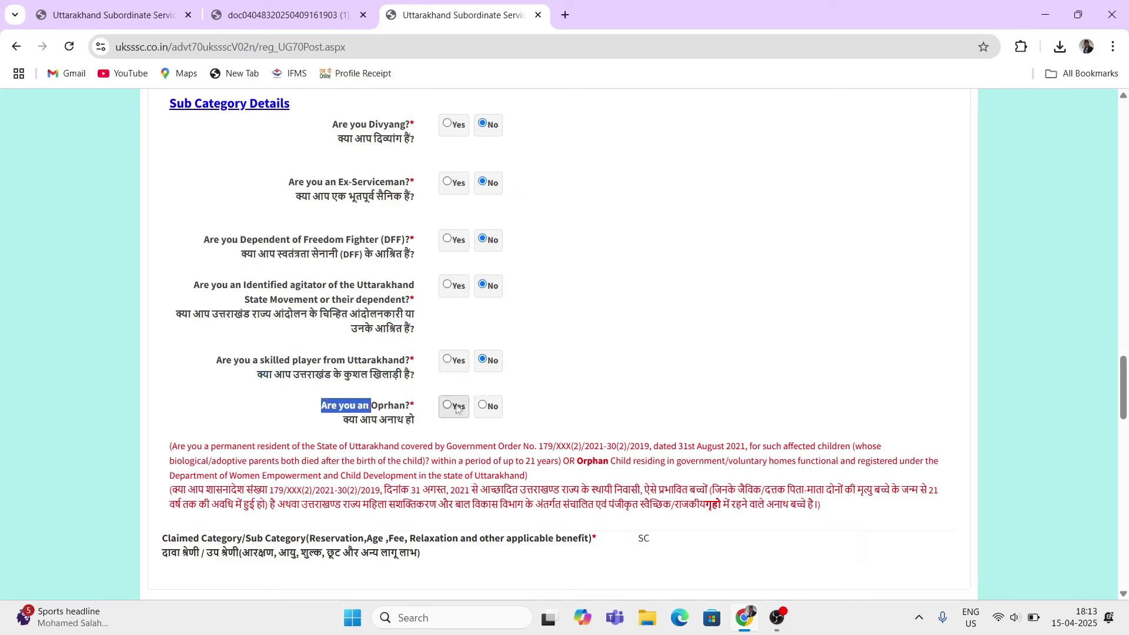
scroll(514, 322, up, 1)
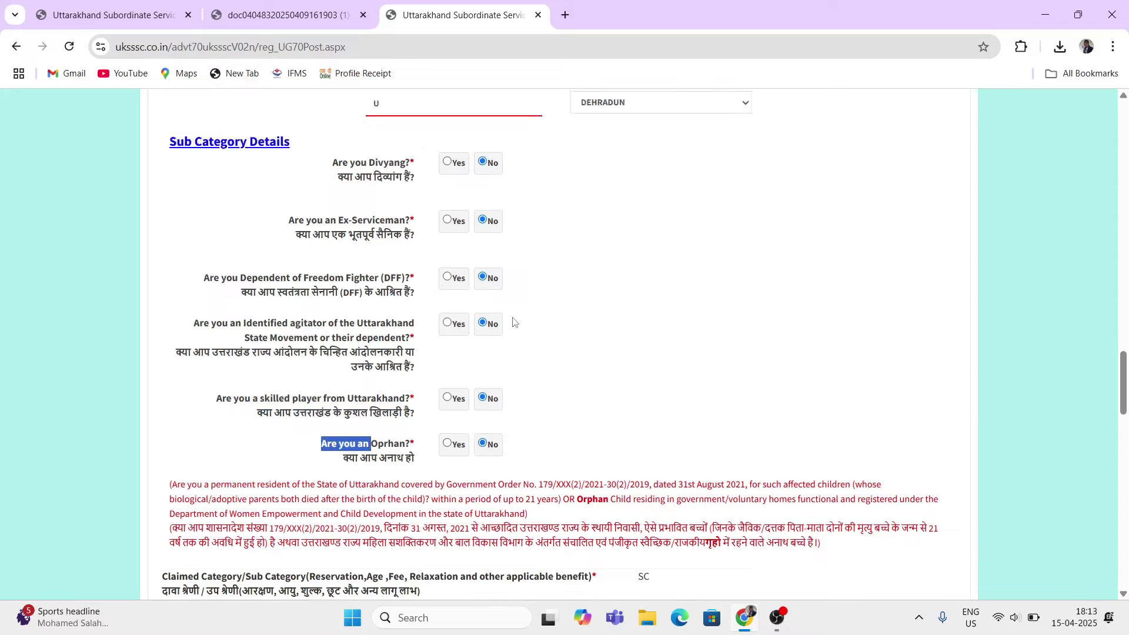
Step: Enter the contact email address and its confirmation
scroll(512, 322, down, 5)
scroll(511, 323, down, 1)
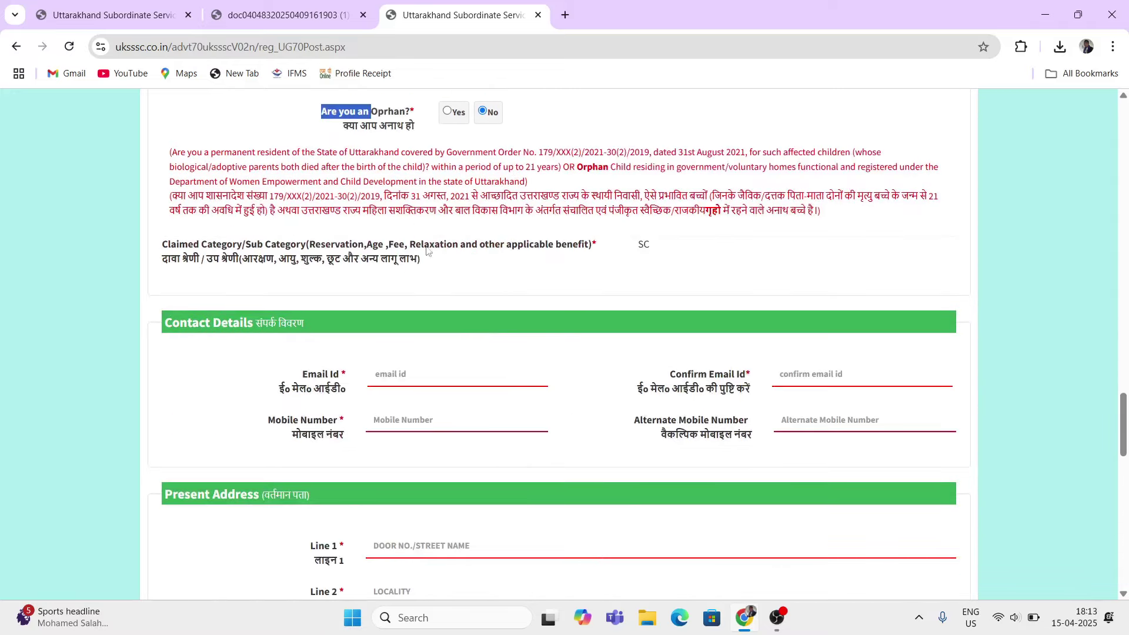
scroll(179, 339, down, 1)
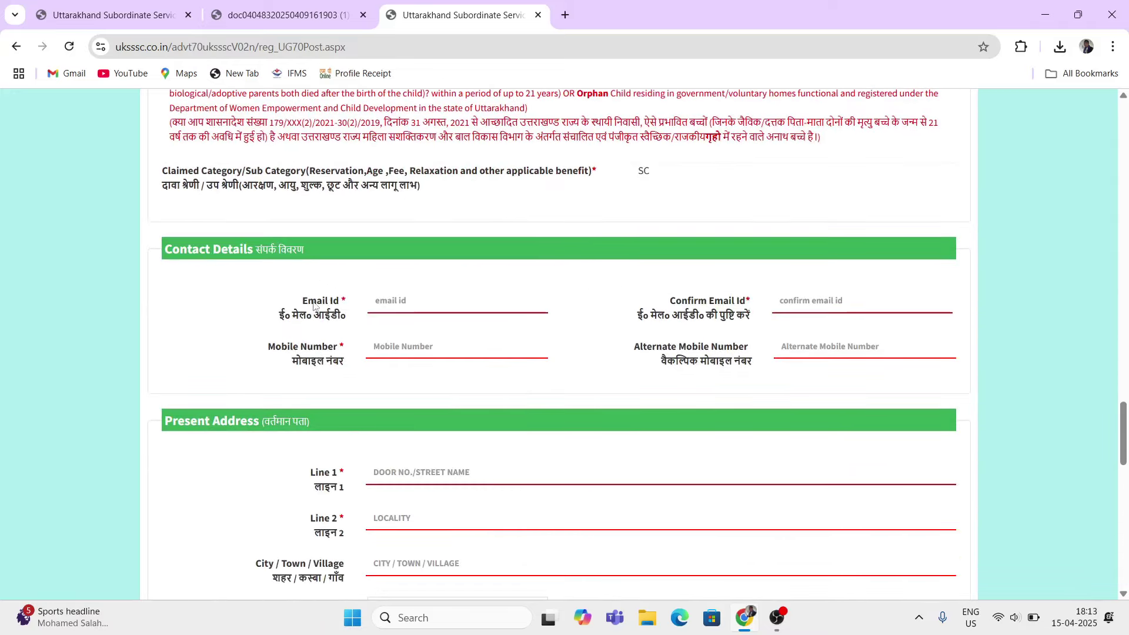
click(402, 305)
text(email)
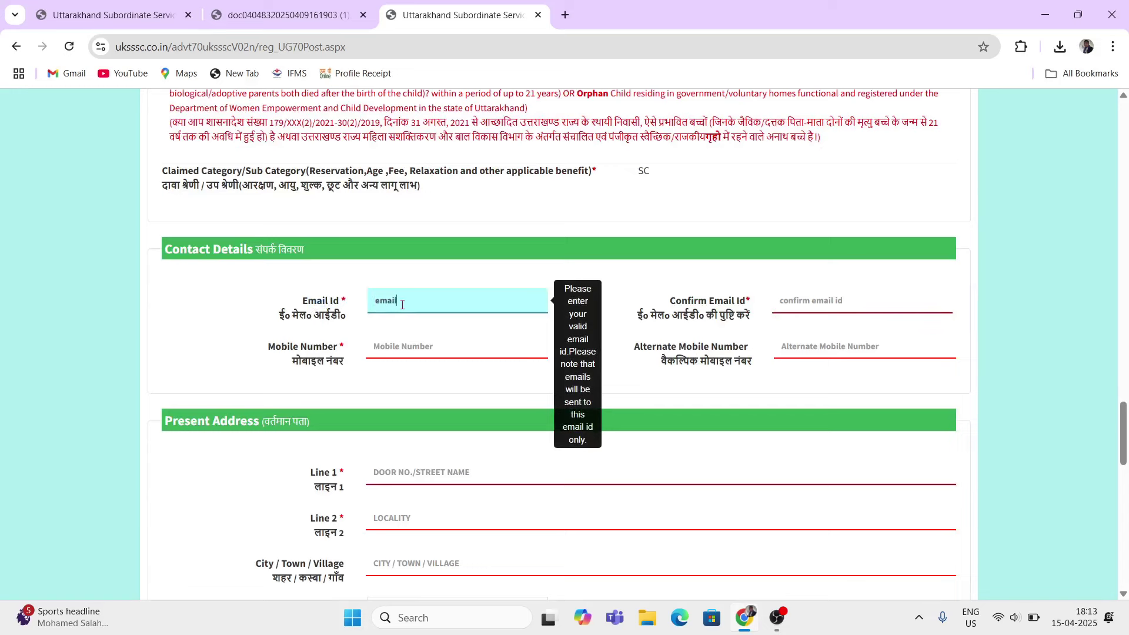
click(794, 297)
text(email)
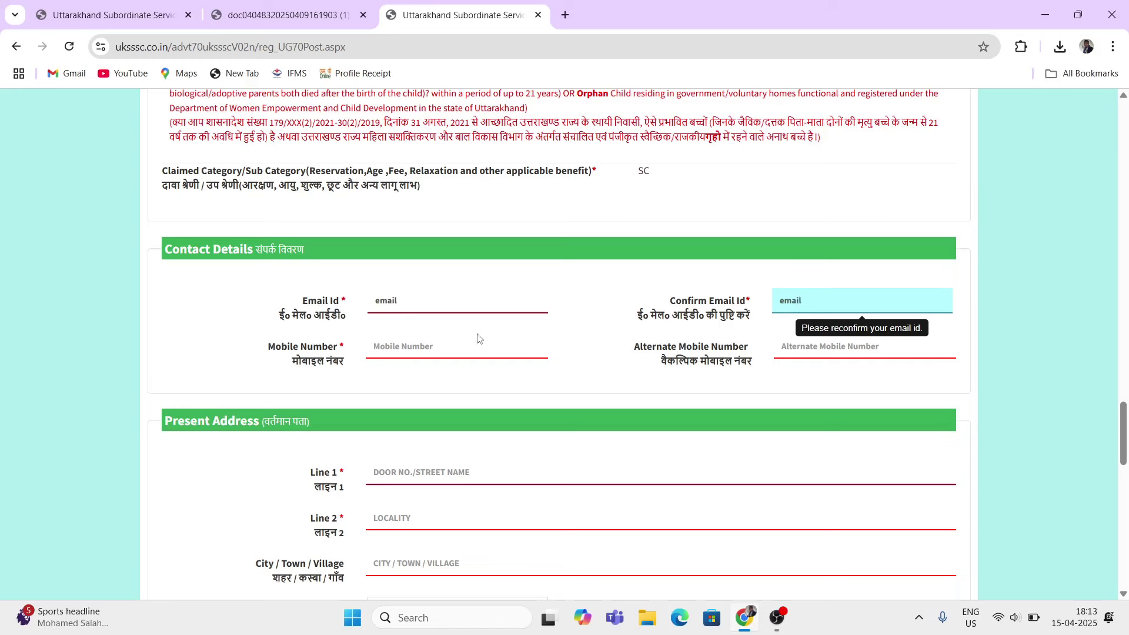
Step: Enter the 10-digit mobile number and leave the alternate mobile number empty
click(416, 339)
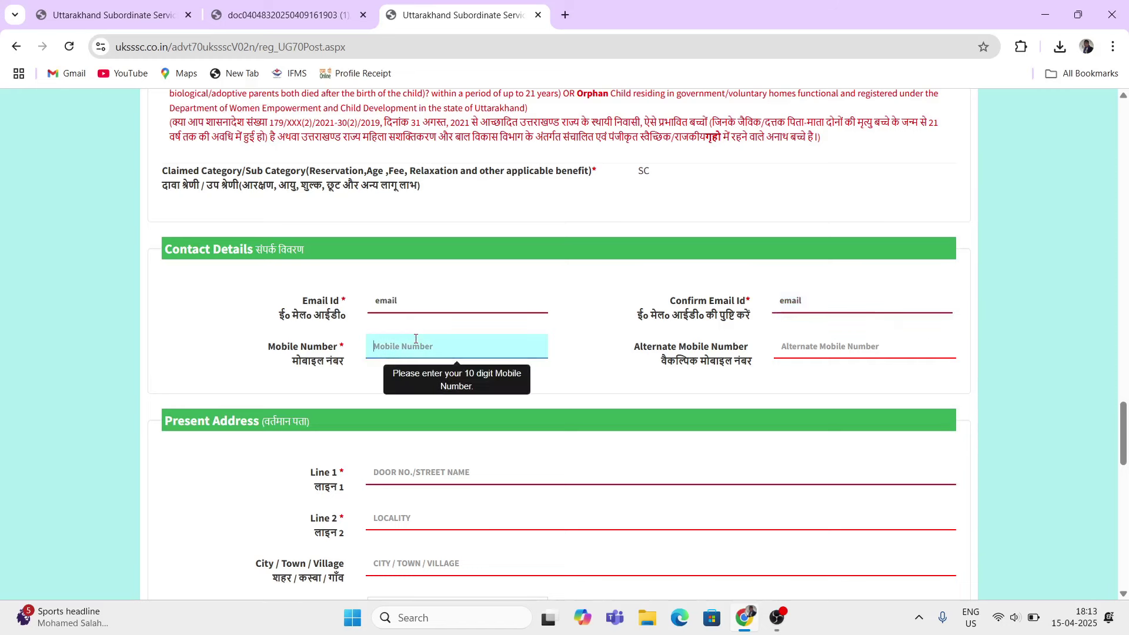
text(1111111111)
click(877, 348)
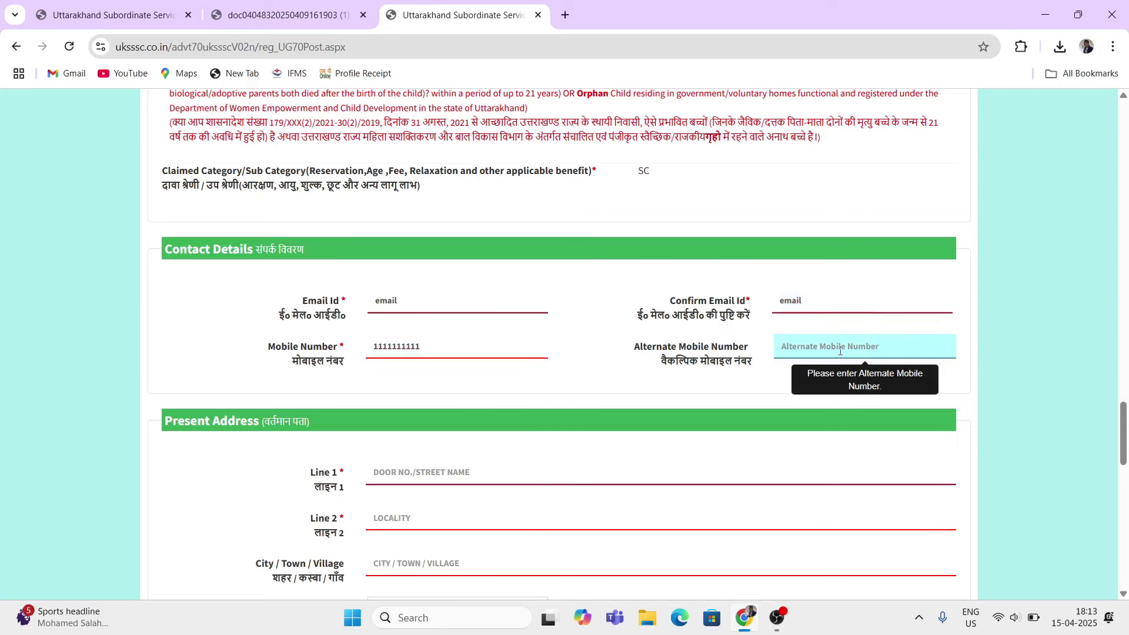
text(1)
key(BackSpace)
key(BackSpace)
key(BackSpace)
scroll(627, 350, down, 3)
drag(160, 274, 422, 325)
Step: Enter present address lines ADD 1 and AD 3 and city CITY
click(396, 328)
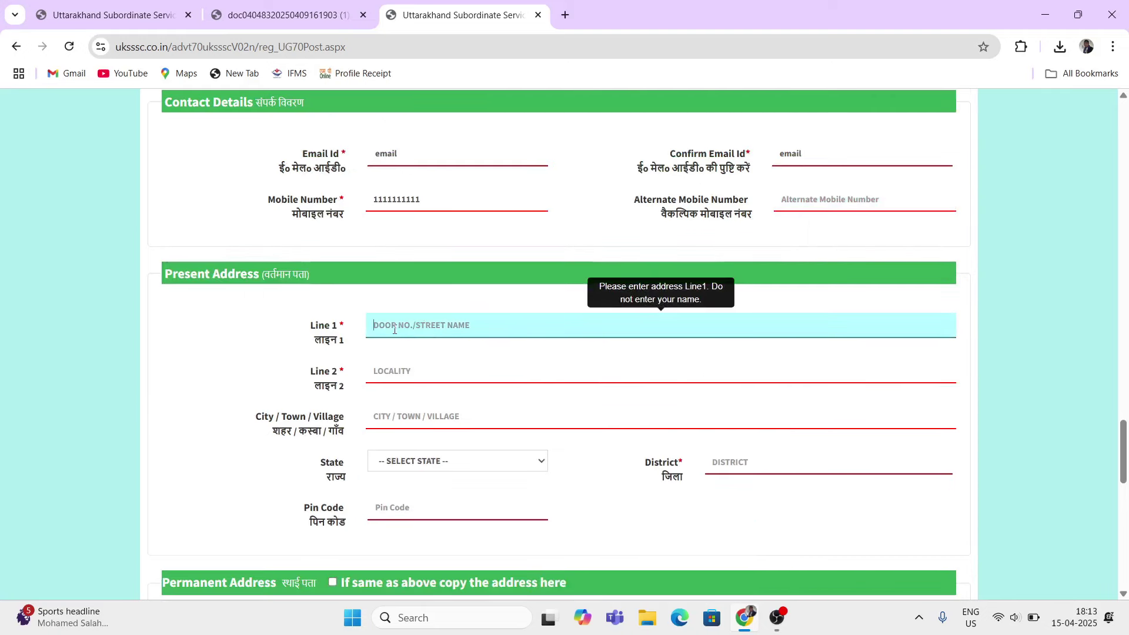
text(ADD 1)
click(398, 367)
text(A)
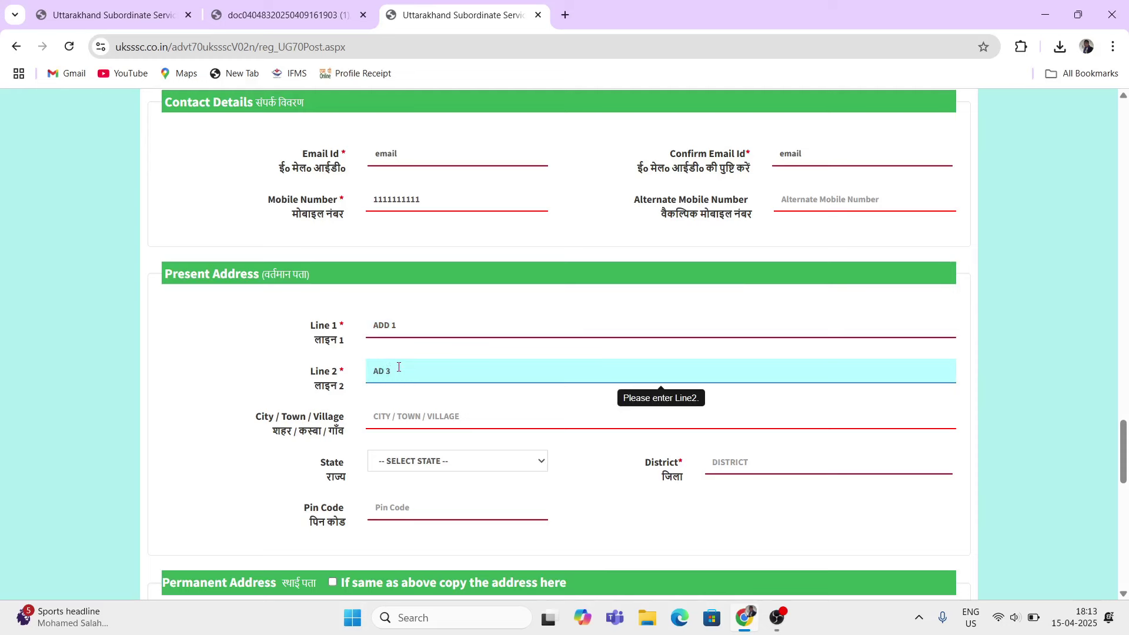
click(411, 421)
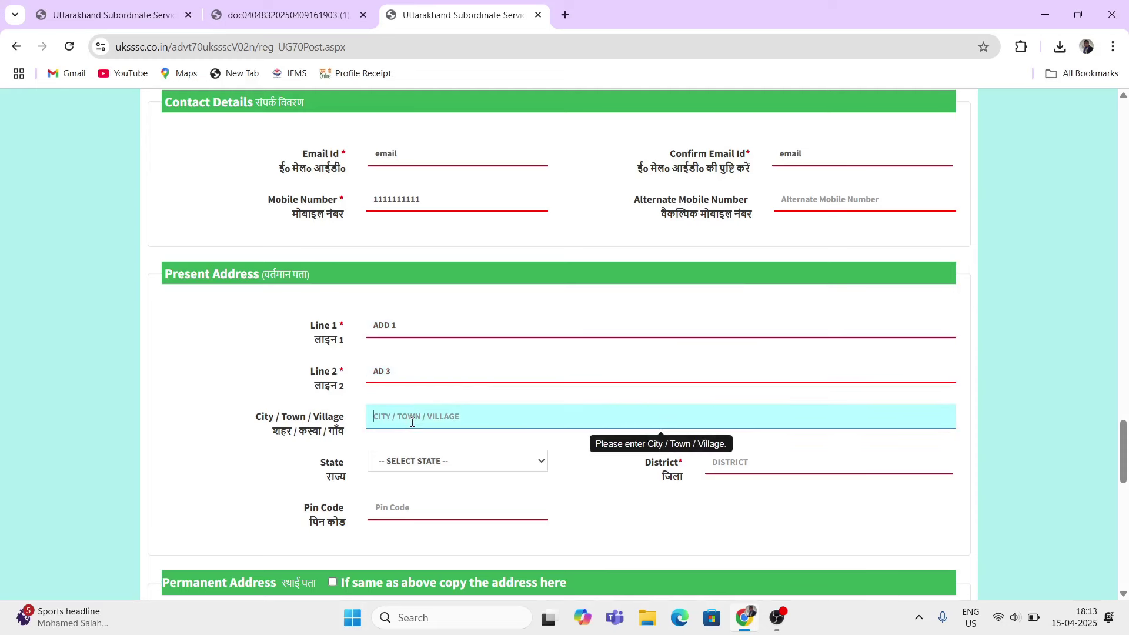
text(CITY)
drag(331, 463, 347, 477)
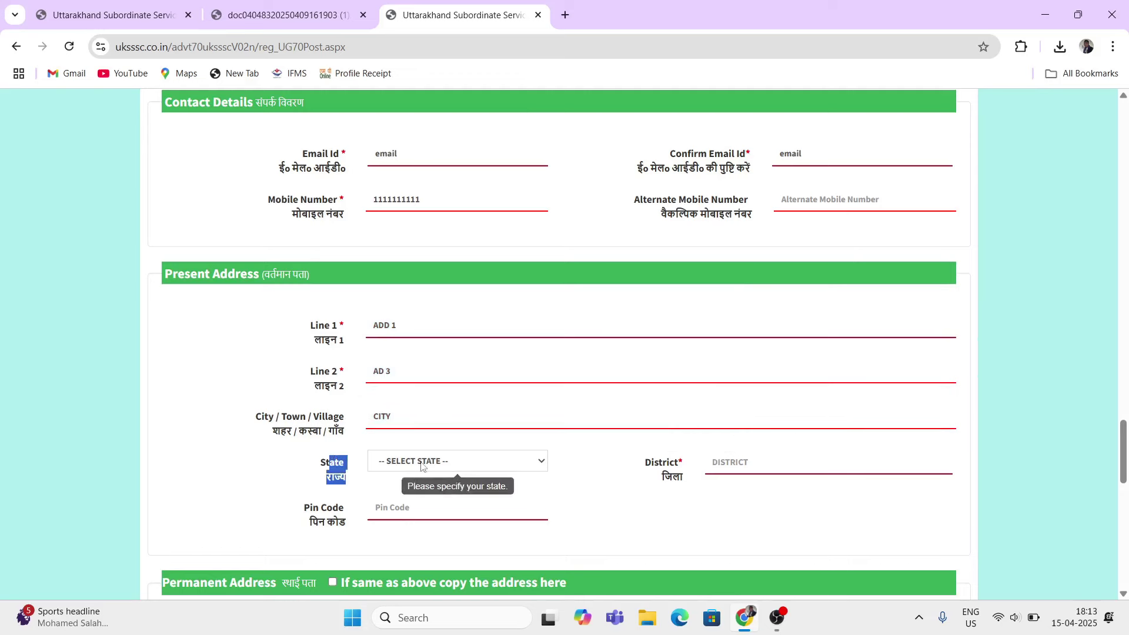
Step: Choose state UTTARAKHAND and district DEHRADUN, and enter pin code 111111
click(423, 462)
scroll(416, 351, down, 5)
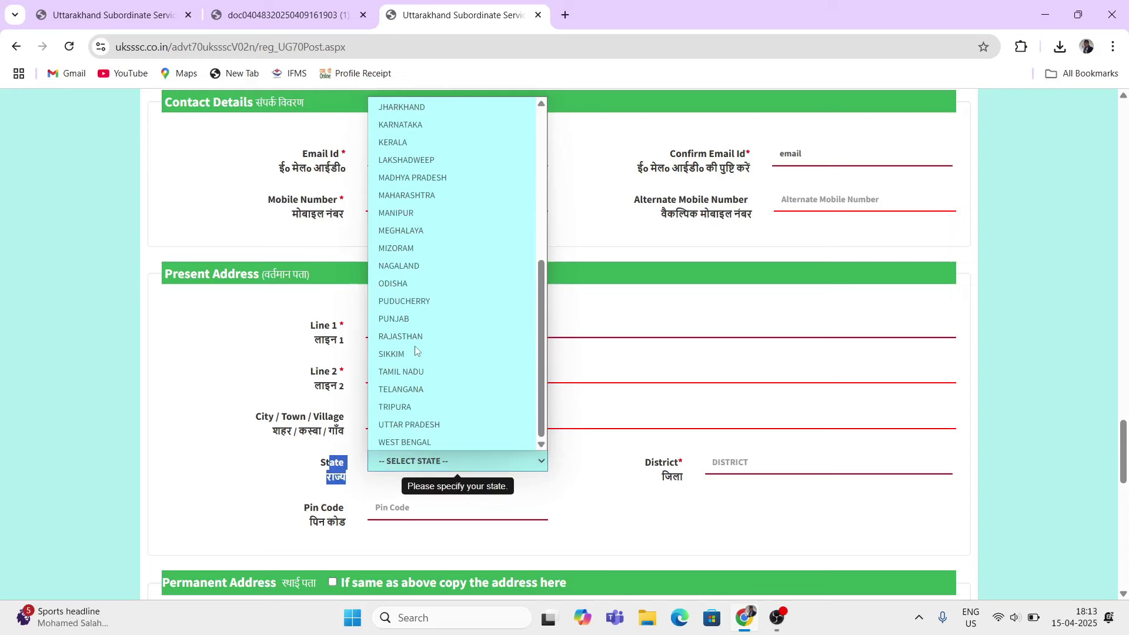
click(435, 424)
click(422, 465)
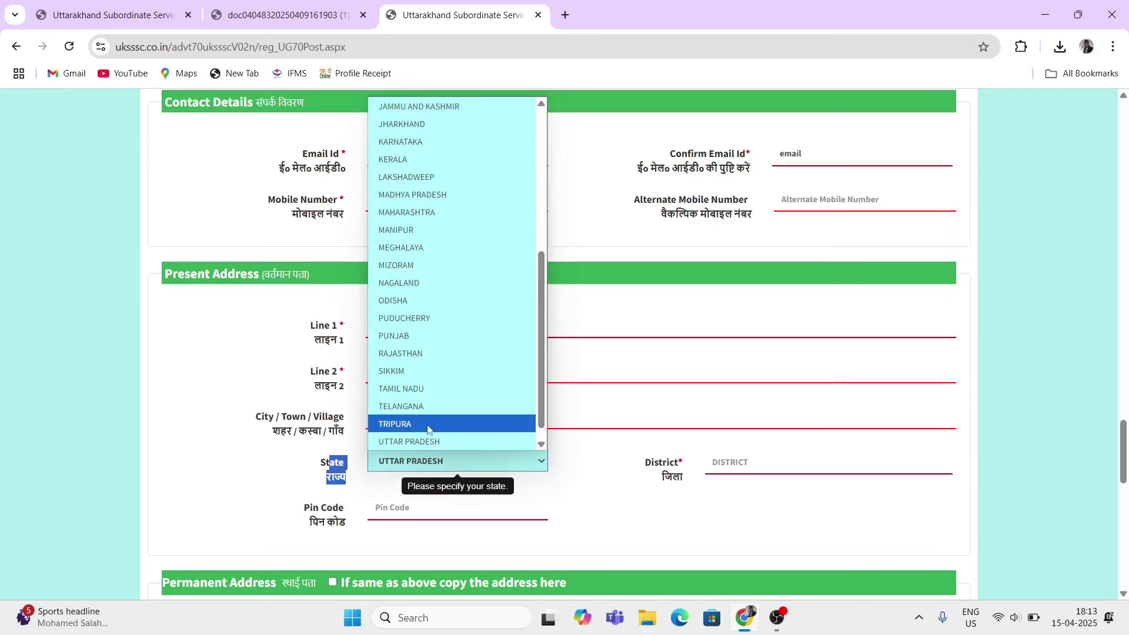
scroll(427, 418, down, 1)
scroll(423, 403, up, 6)
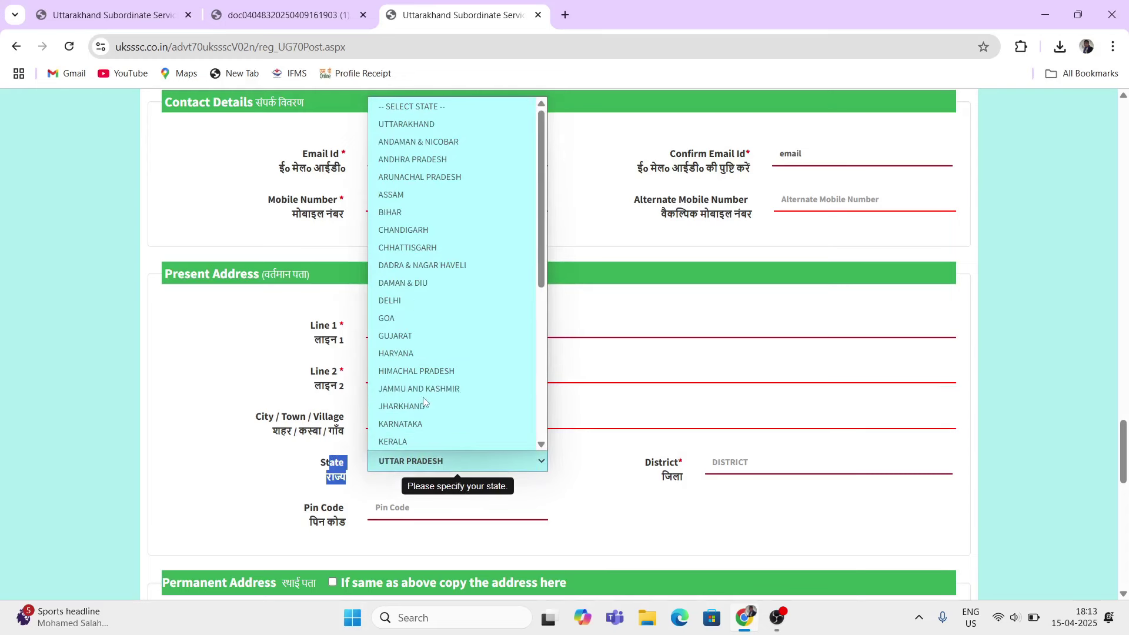
click(424, 128)
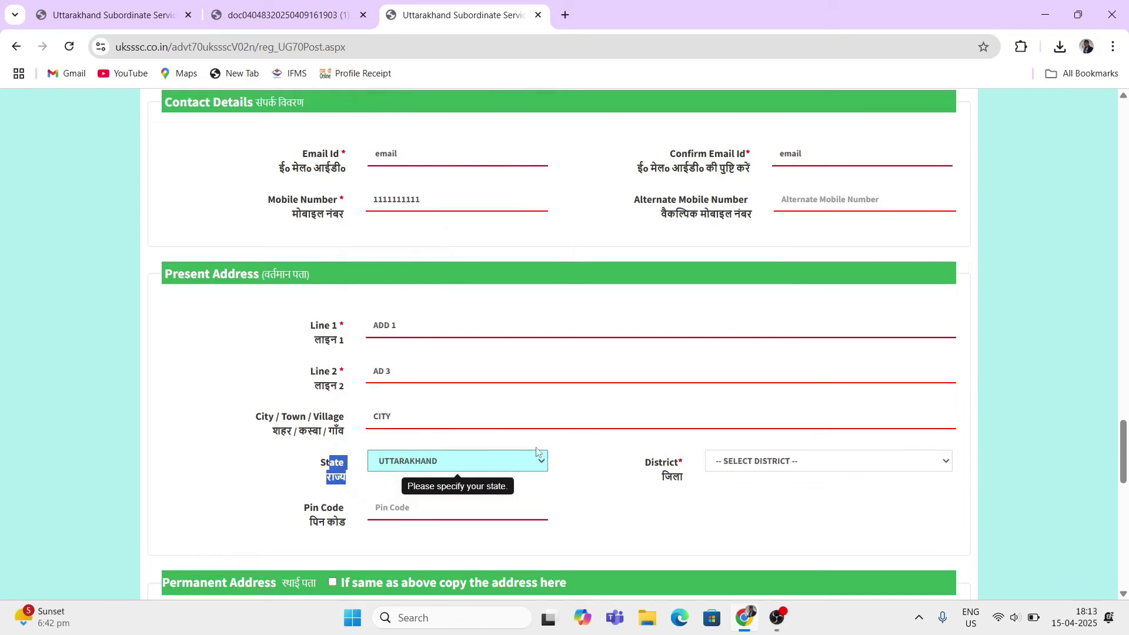
click(741, 464)
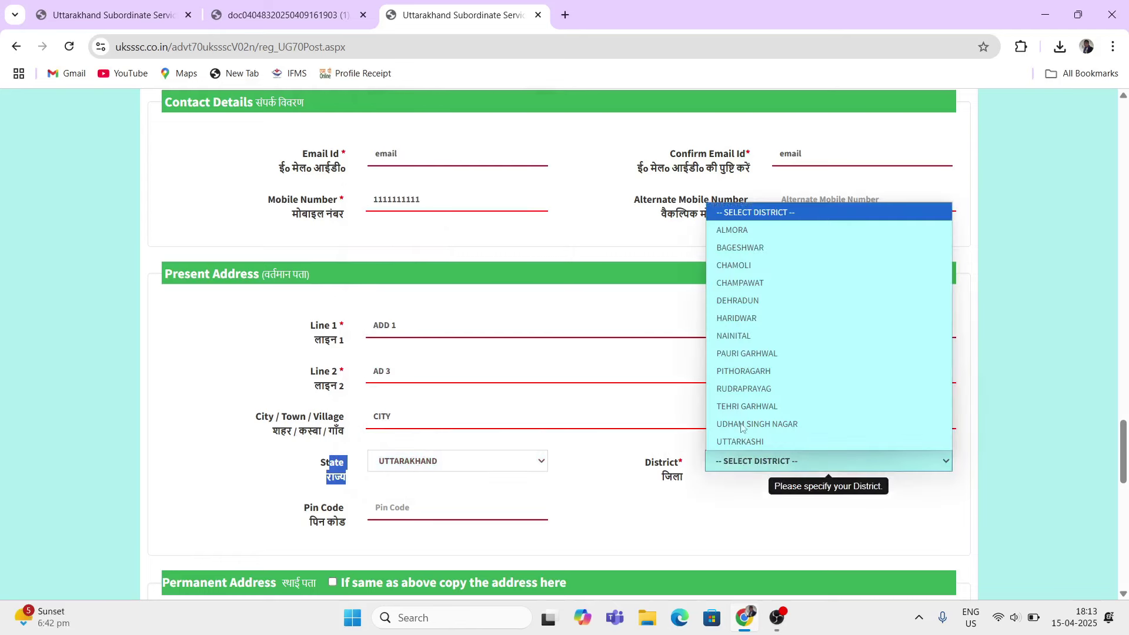
click(738, 302)
click(378, 509)
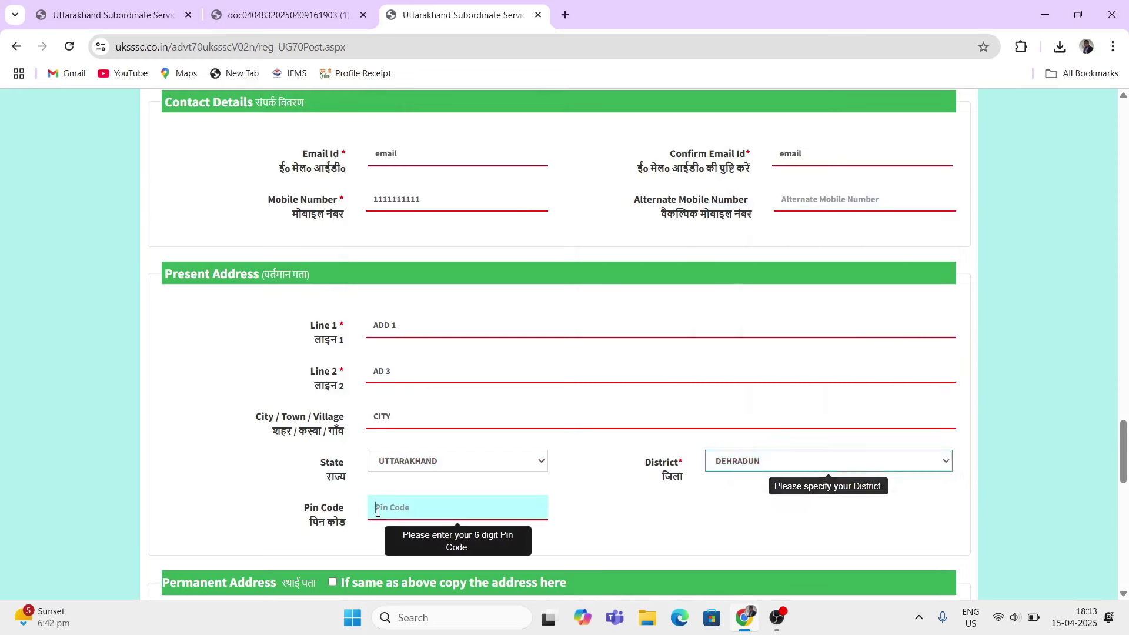
text(111111)
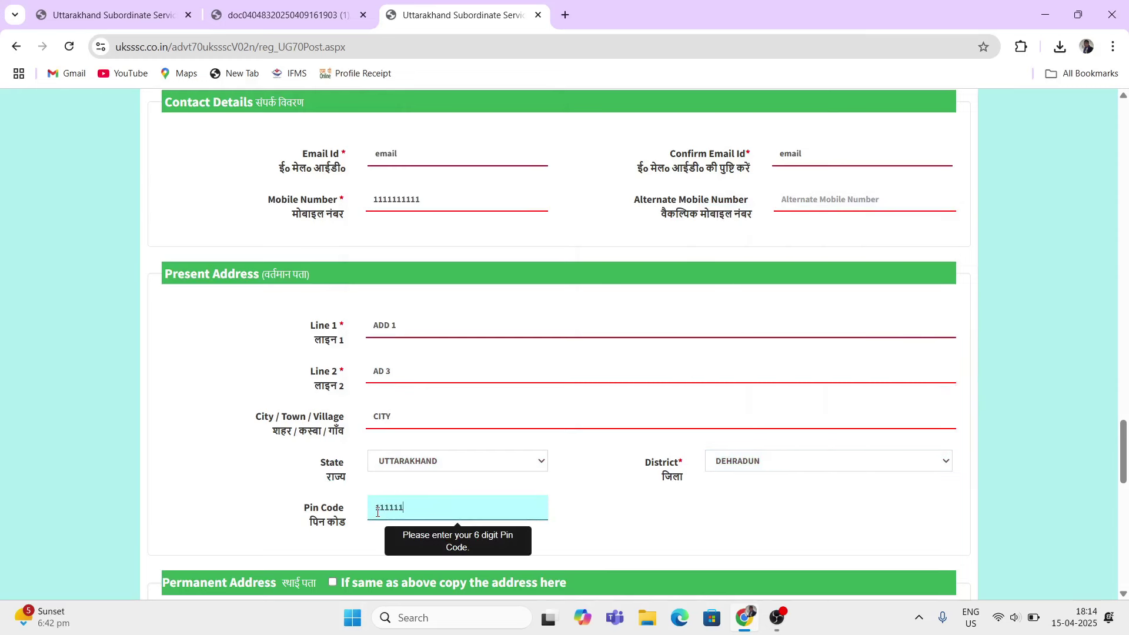
click(632, 532)
scroll(632, 532, down, 2)
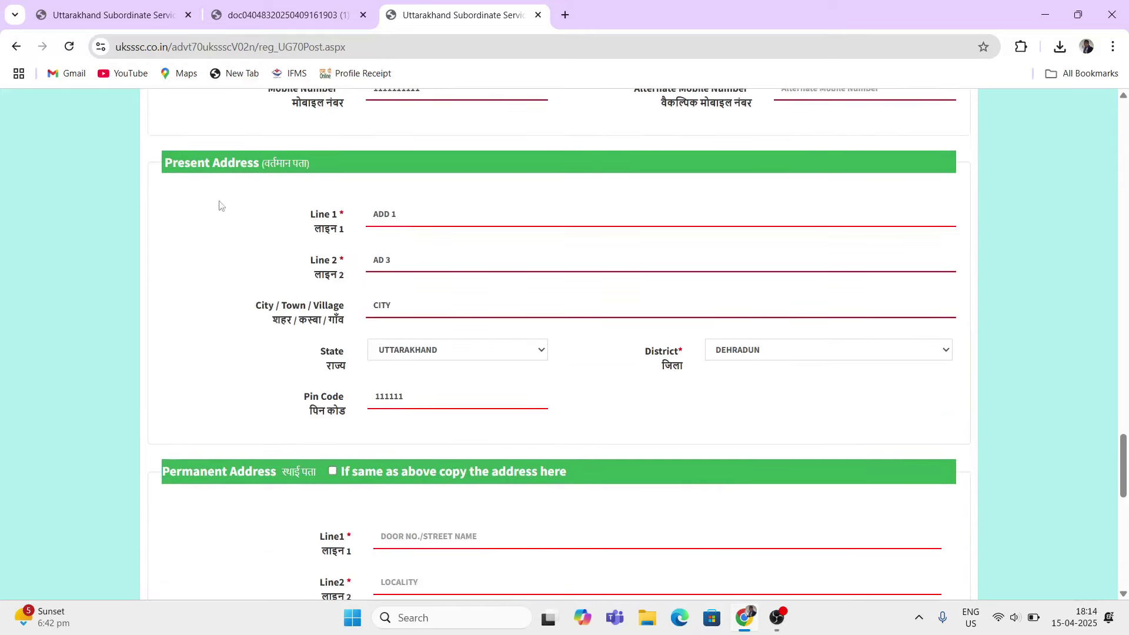
Step: Copy the present address into the permanent address, then undo it to leave it blank
drag(187, 472, 298, 468)
drag(176, 470, 246, 474)
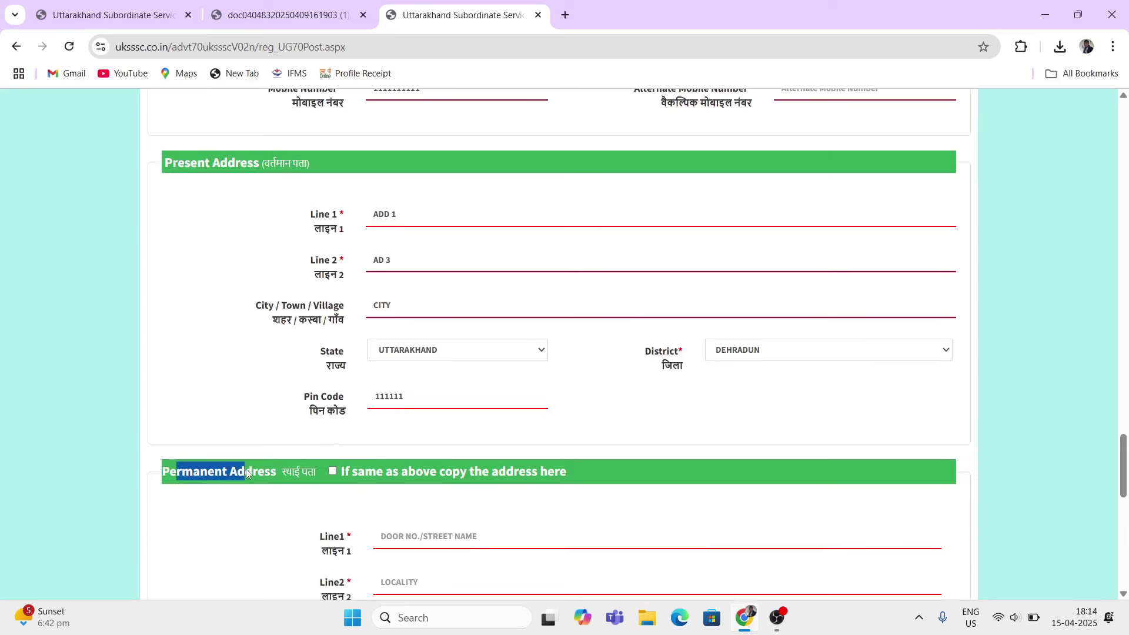
click(331, 472)
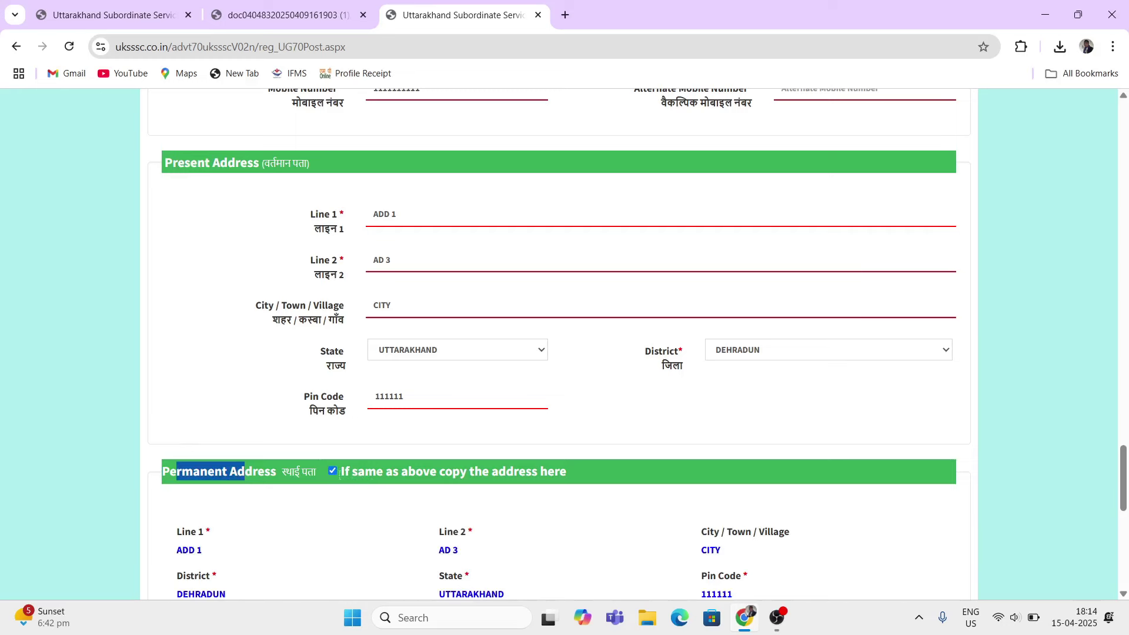
scroll(389, 510, down, 1)
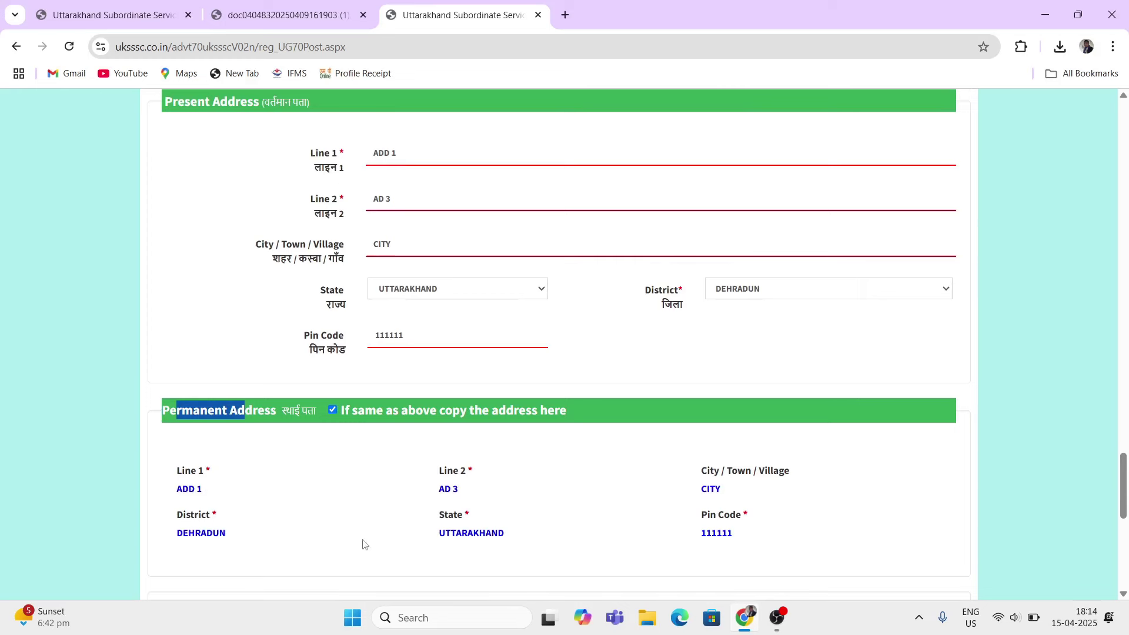
click(332, 410)
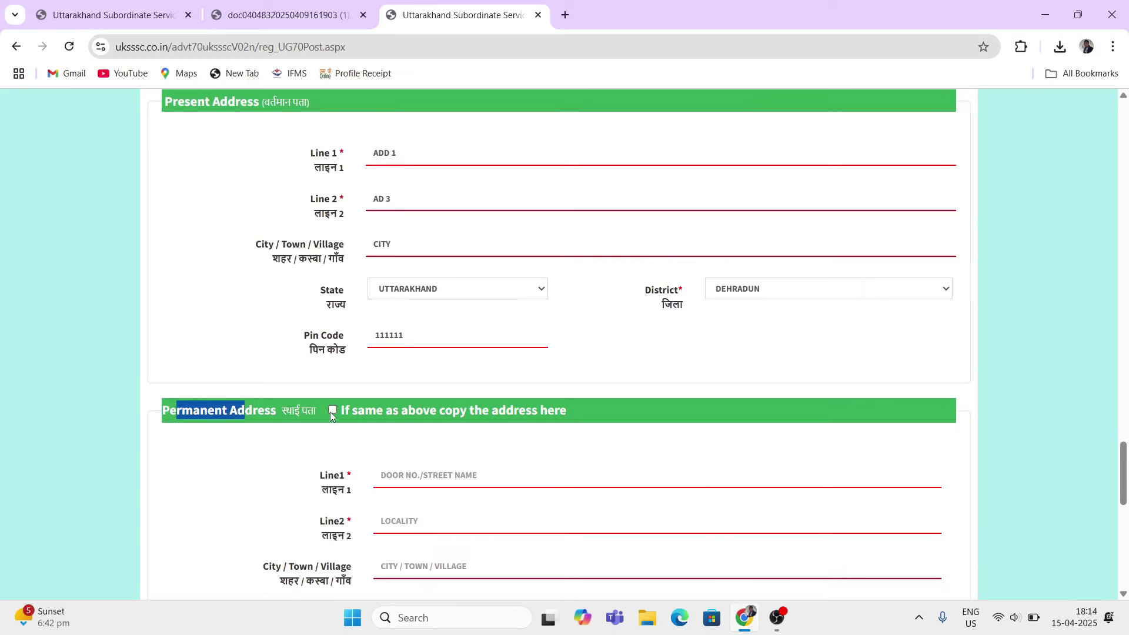
Step: Review the permanent address fields, then re-copy the present address into them
scroll(332, 481, down, 1)
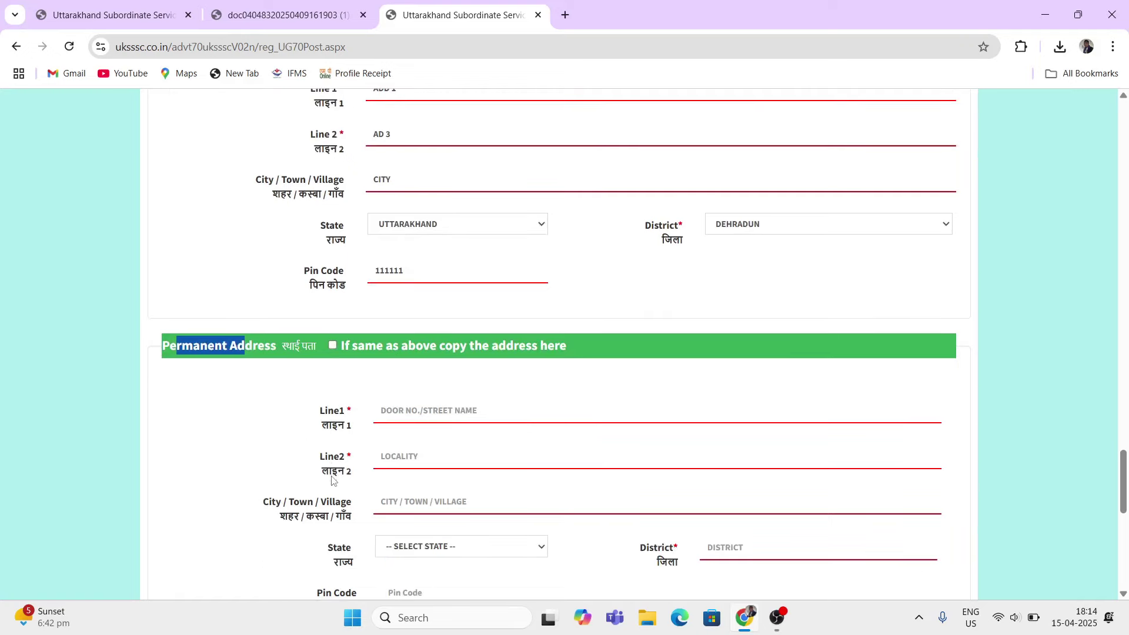
double_click(327, 412)
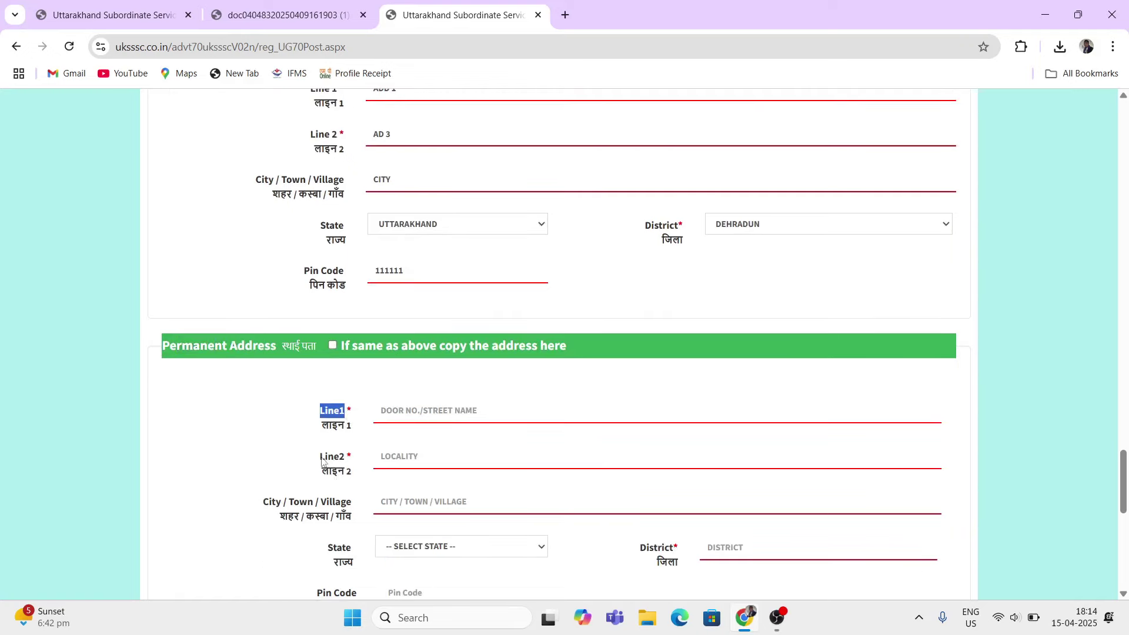
drag(320, 457, 354, 475)
scroll(282, 411, down, 1)
drag(272, 408, 331, 423)
drag(329, 462, 360, 470)
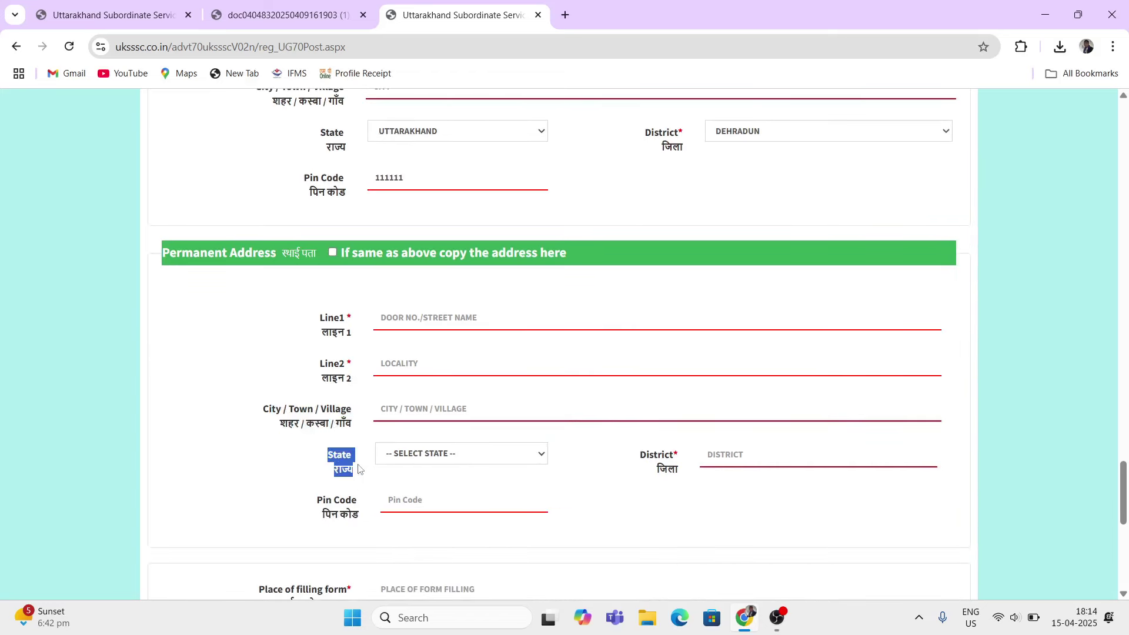
drag(649, 457, 665, 459)
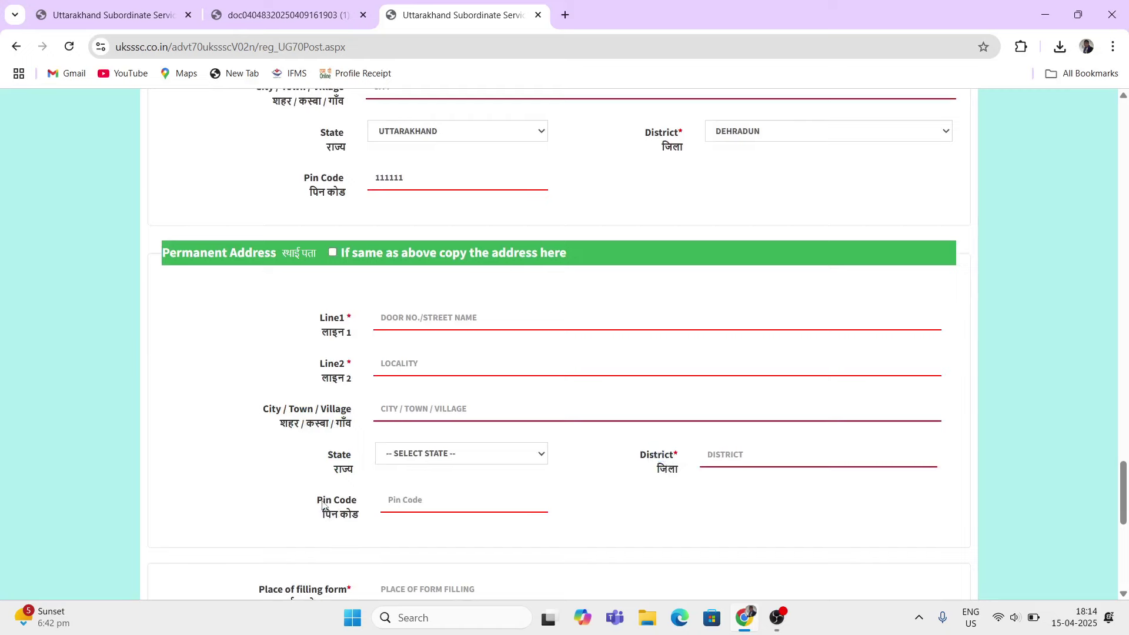
drag(323, 501, 356, 505)
scroll(412, 376, up, 1)
scroll(411, 400, up, 1)
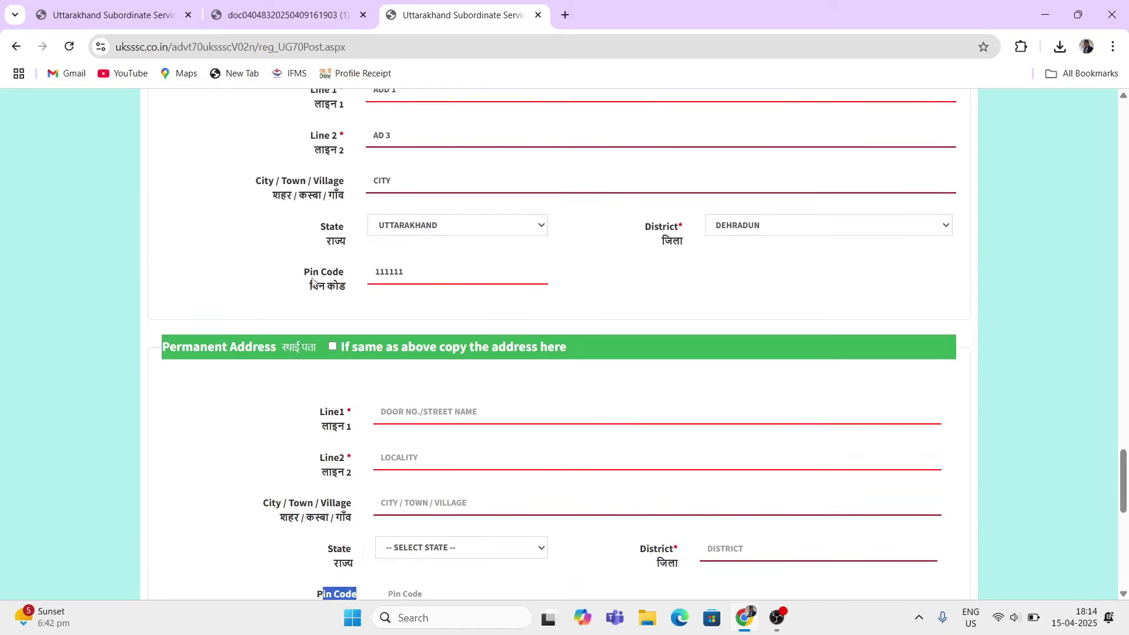
click(333, 393)
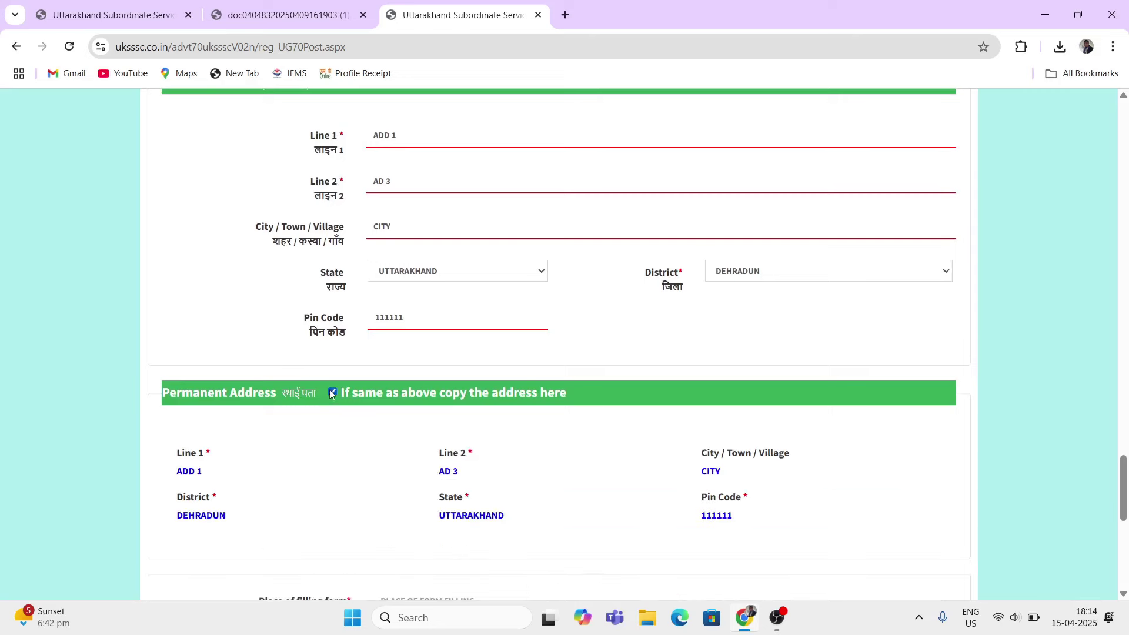
scroll(443, 453, down, 3)
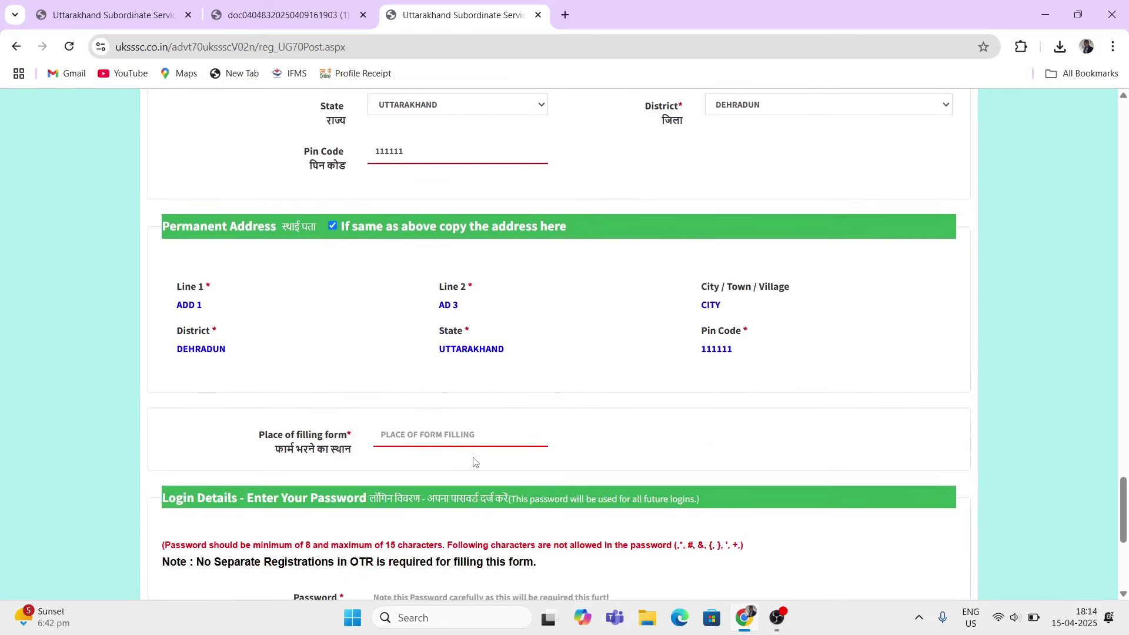
drag(273, 436, 311, 438)
Step: Enter PLACE NAME as the place of filling the form
click(423, 436)
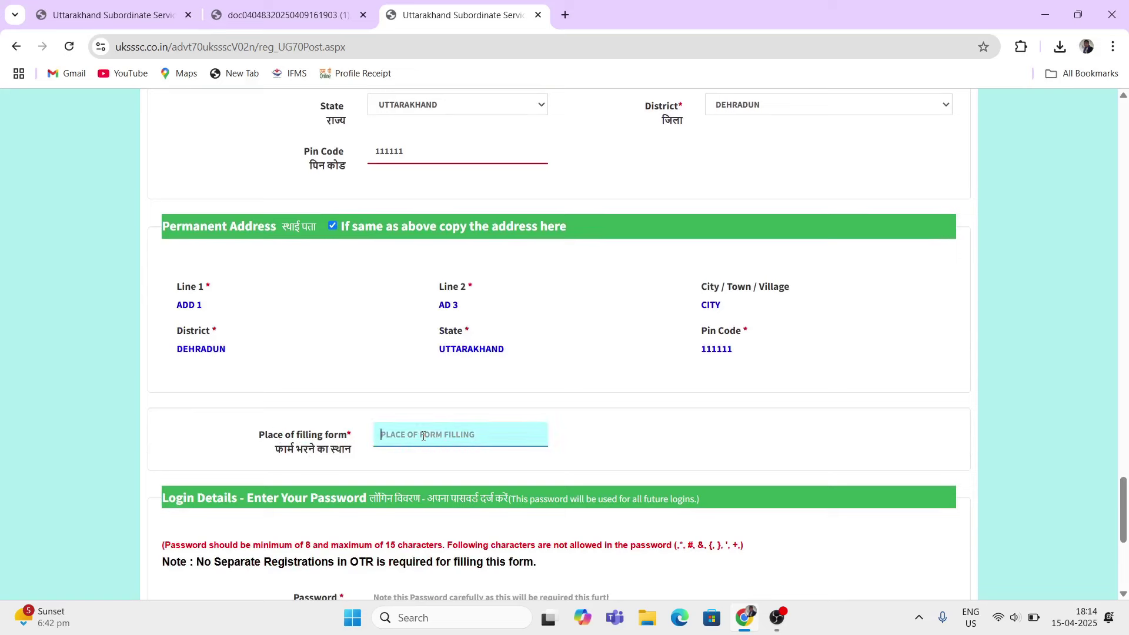
text(PLACE)
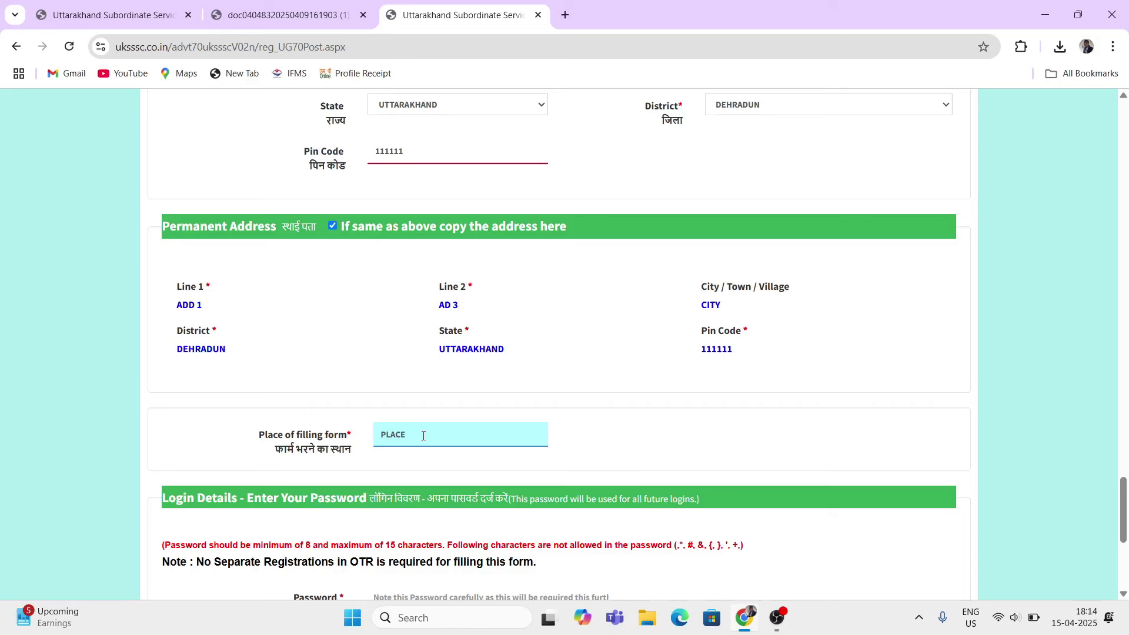
text( NAME)
scroll(480, 475, down, 1)
scroll(404, 463, down, 3)
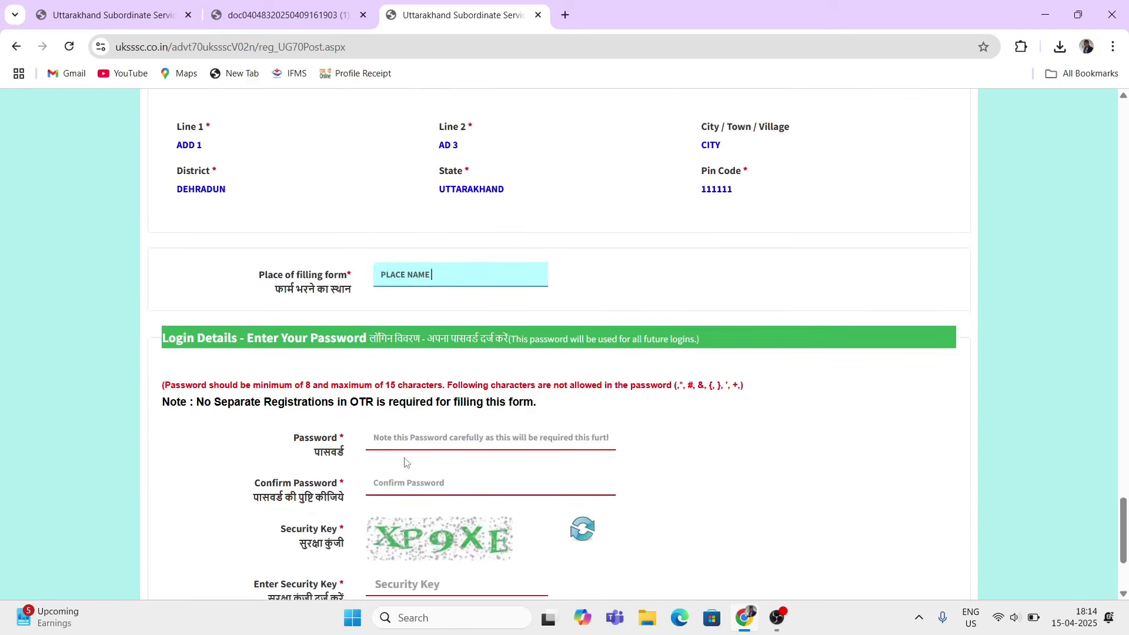
scroll(353, 385, down, 1)
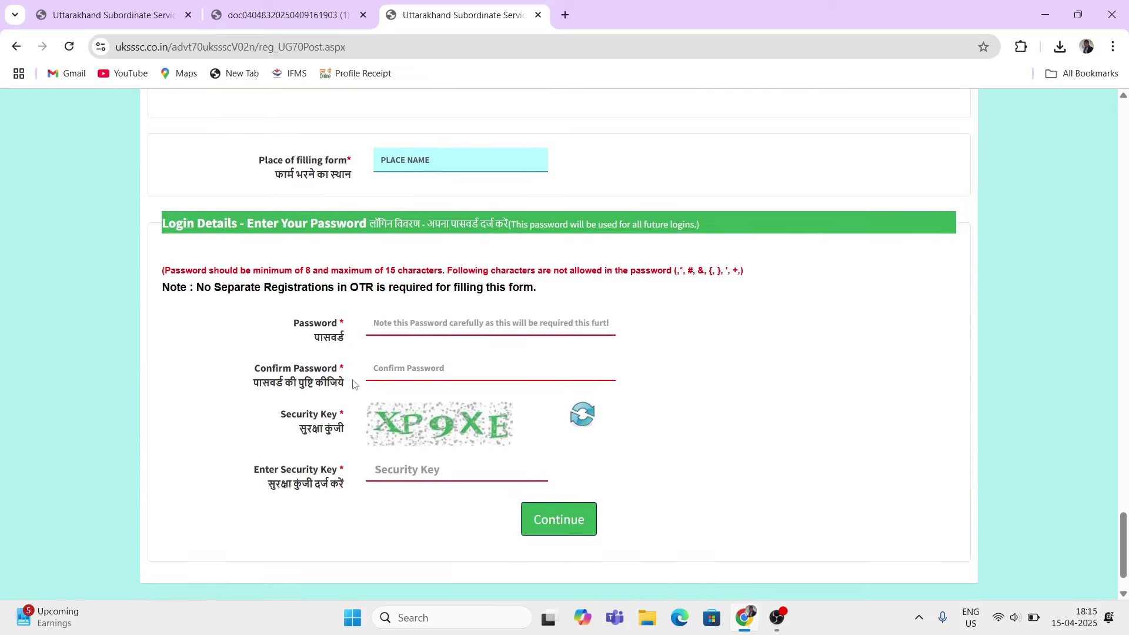
Step: Enter the login password twice and the security key, then continue to the review
click(424, 325)
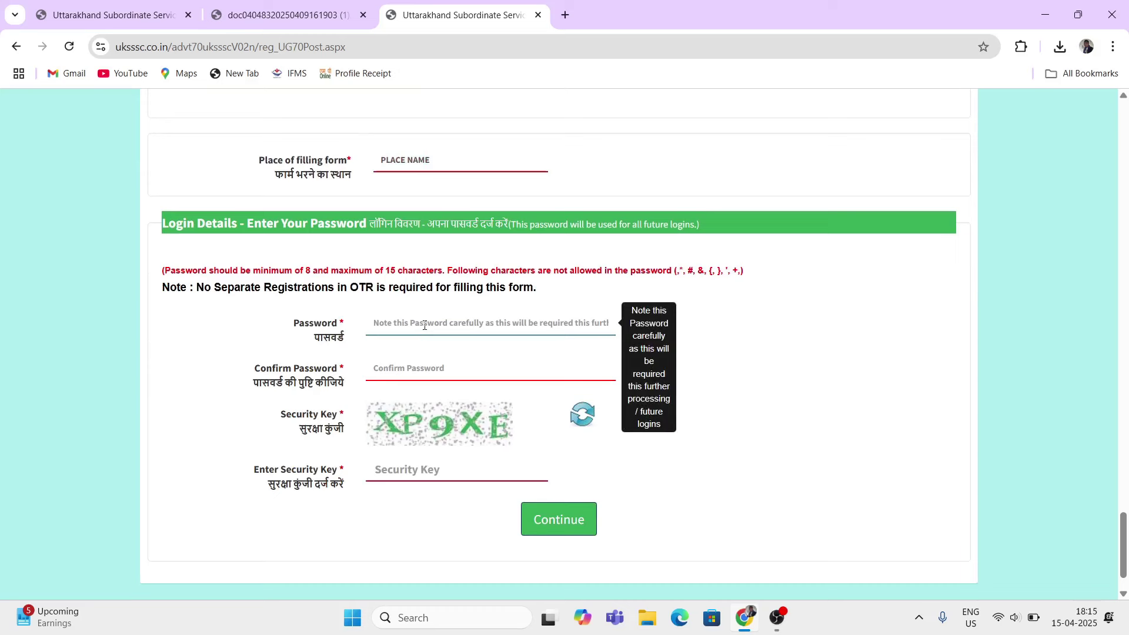
text(•)
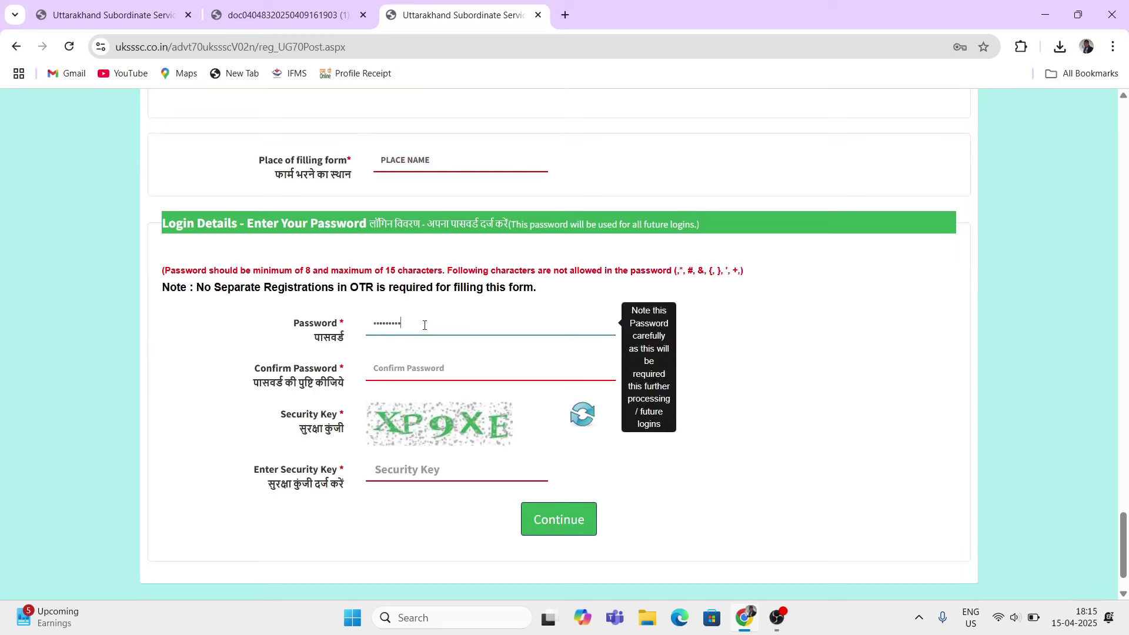
click(424, 363)
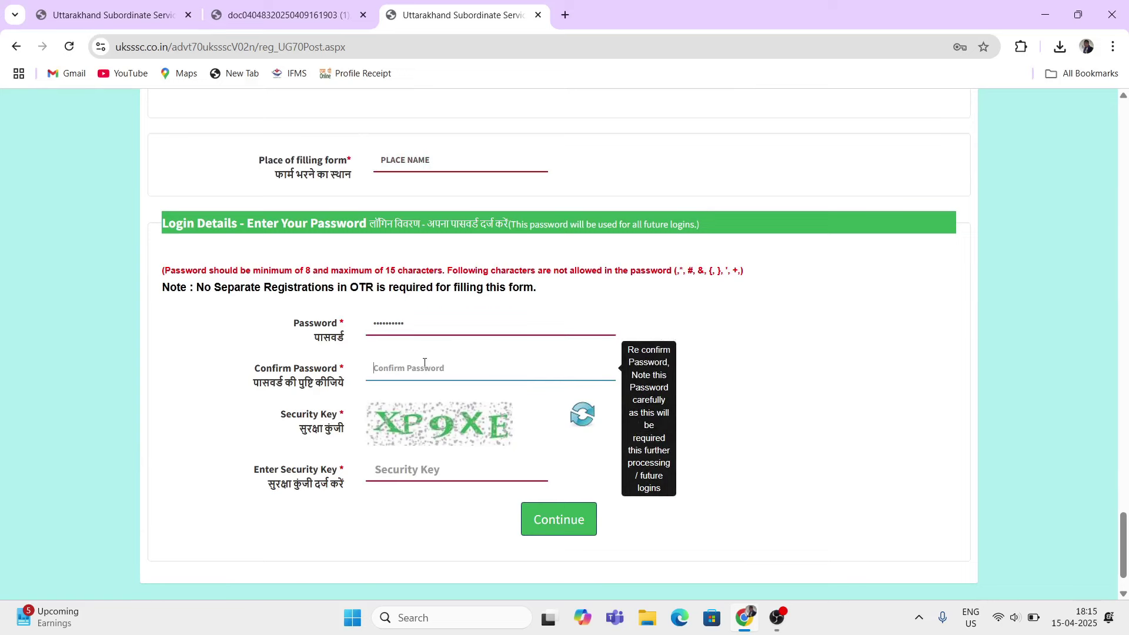
text(•)
scroll(394, 358, down, 1)
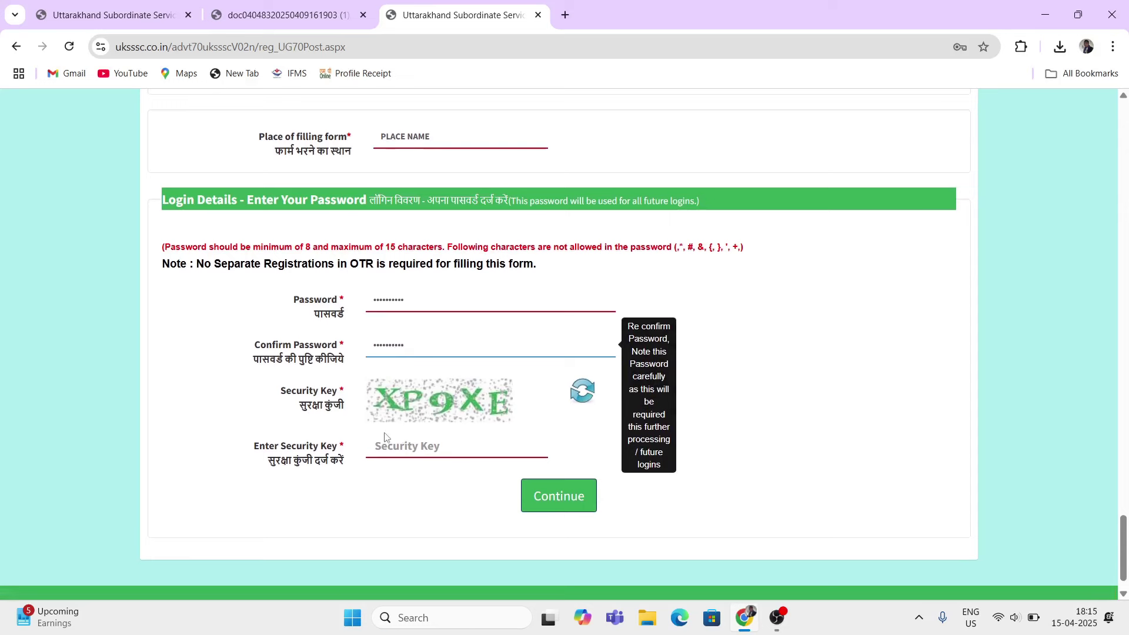
click(398, 446)
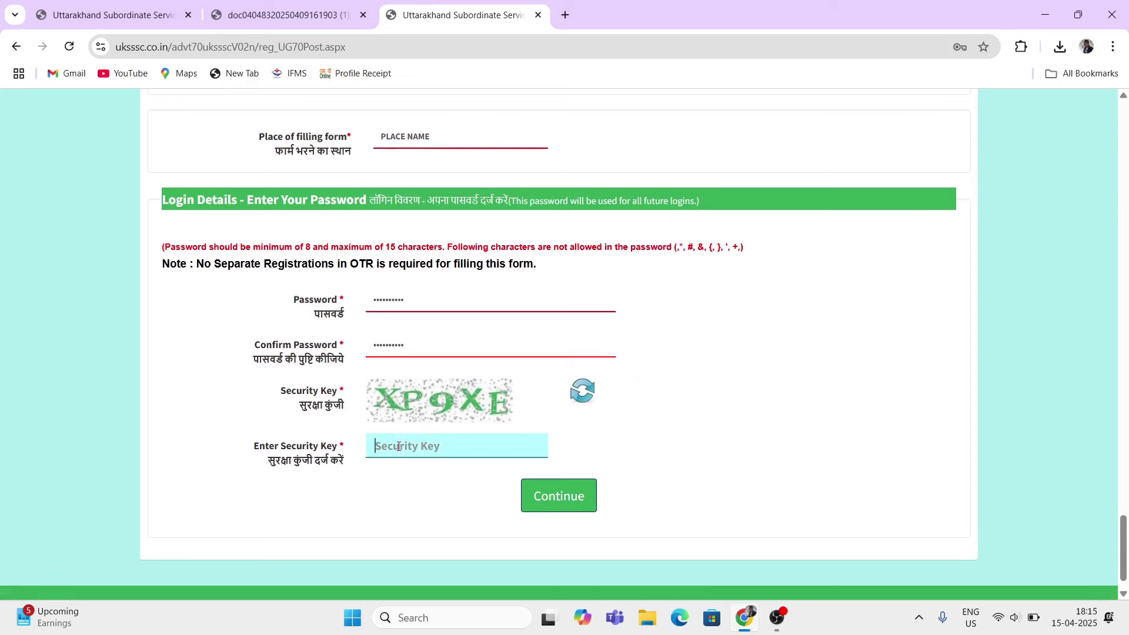
text(XP9XE)
click(552, 498)
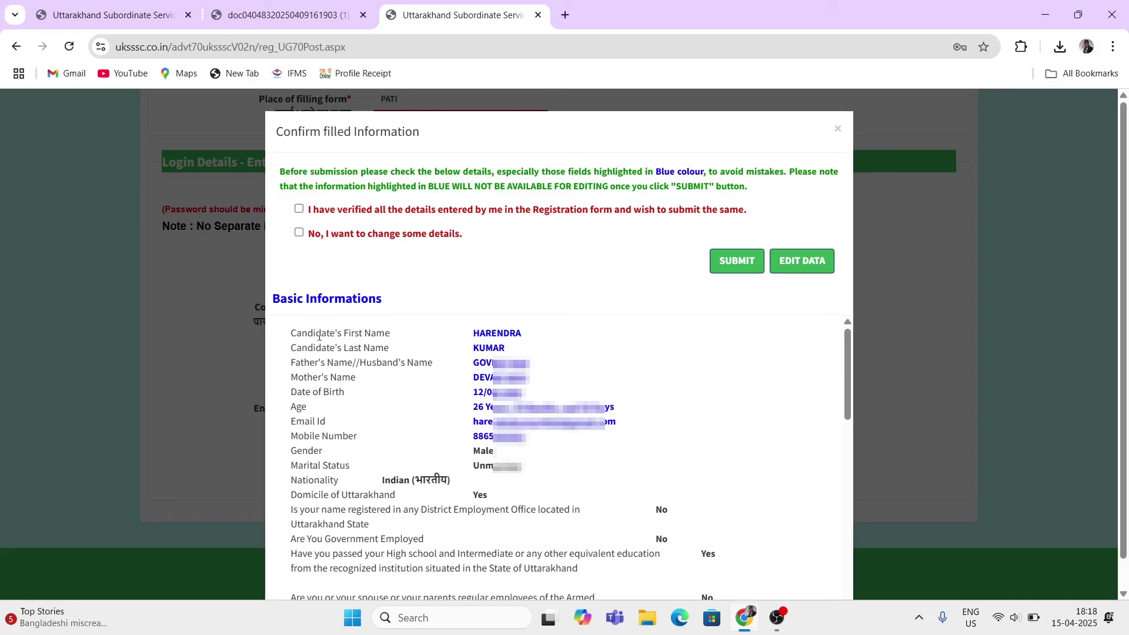
Step: Confirm all details are verified in the review dialog and submit the registration
drag(299, 297, 354, 314)
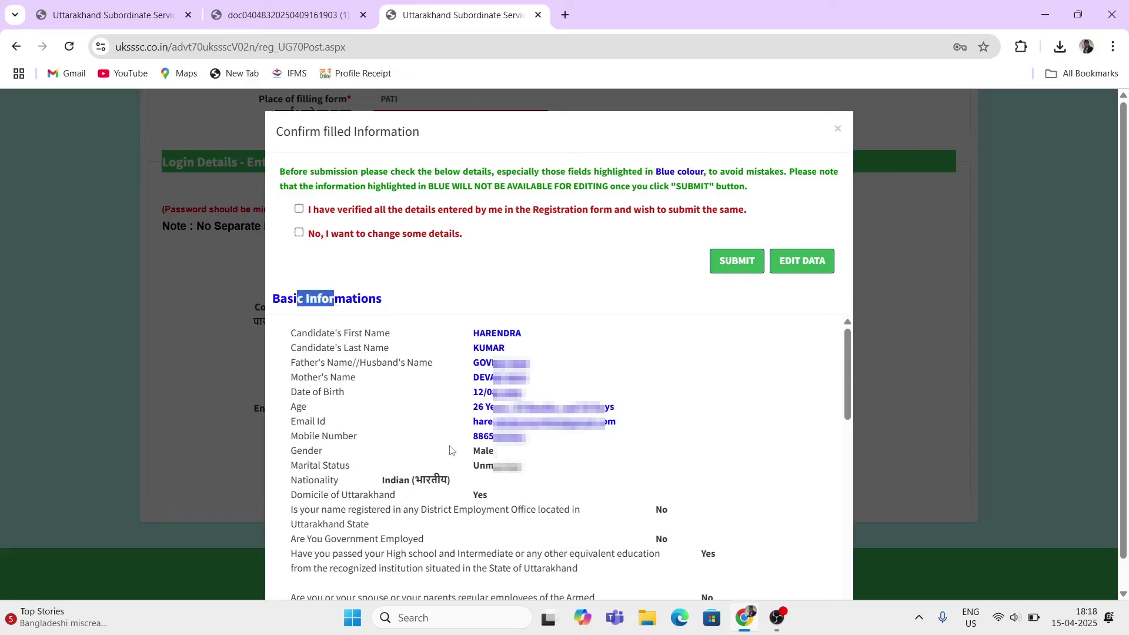
click(686, 404)
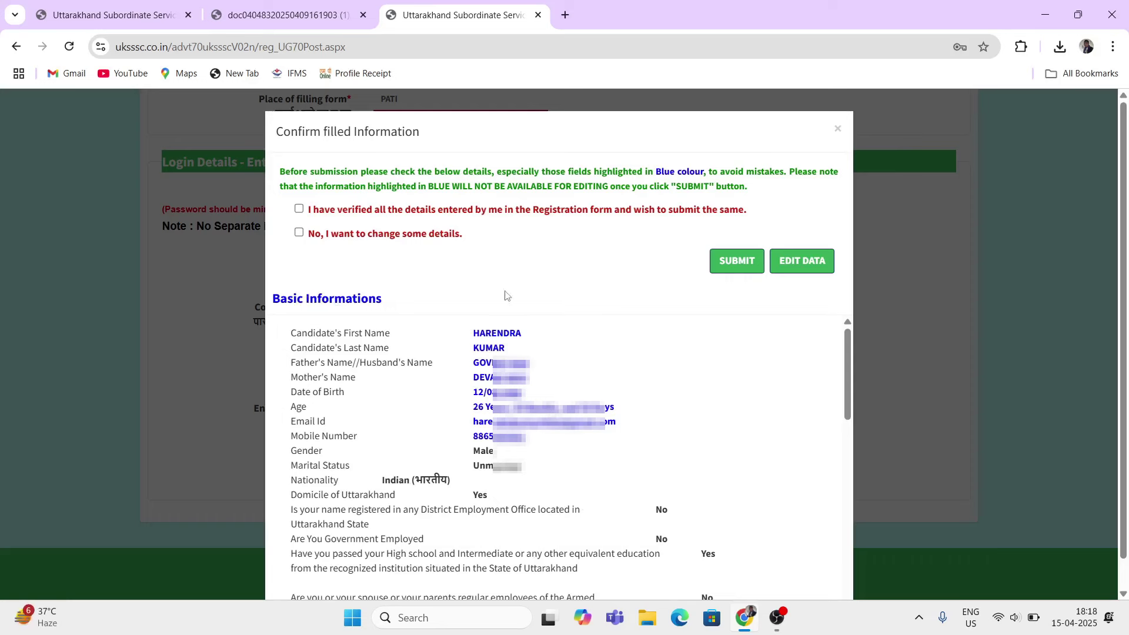
click(300, 212)
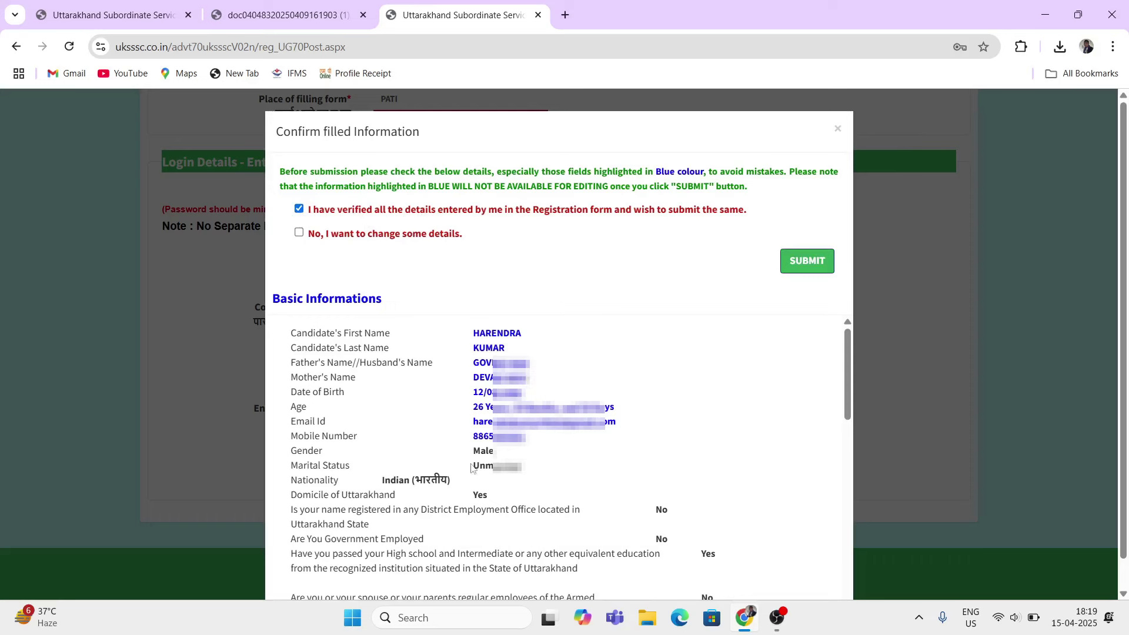
click(299, 233)
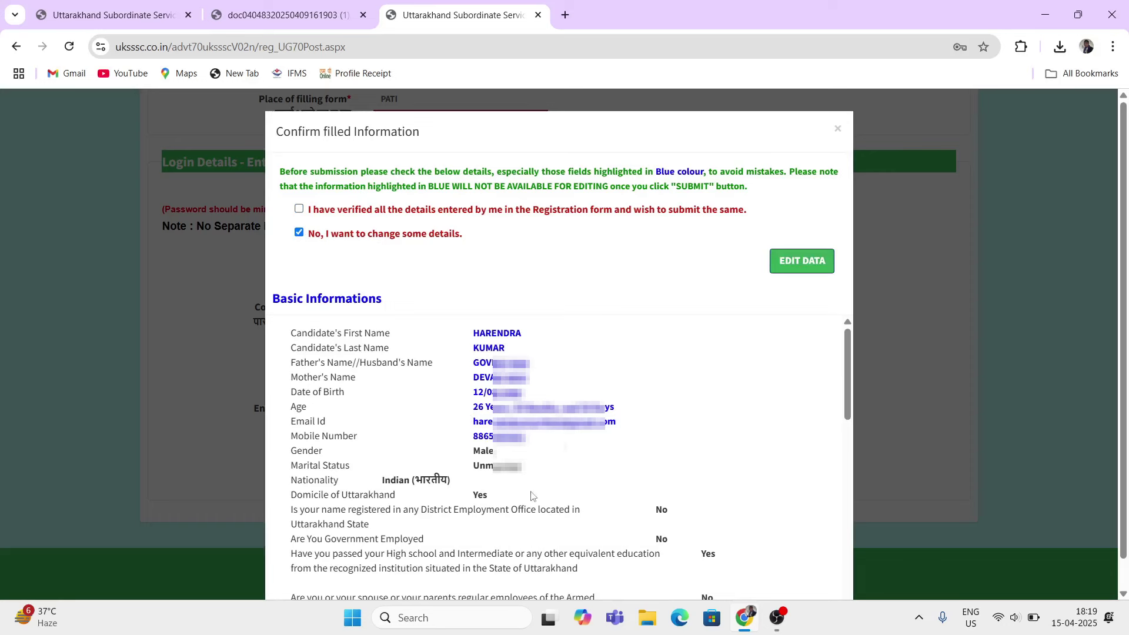
click(299, 210)
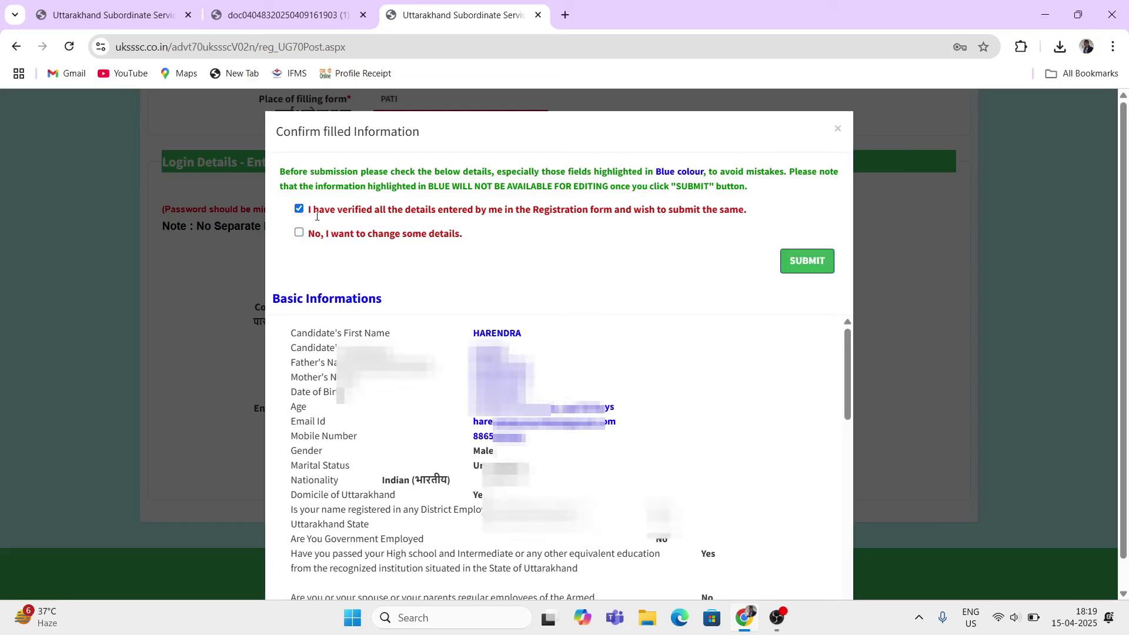
click(806, 261)
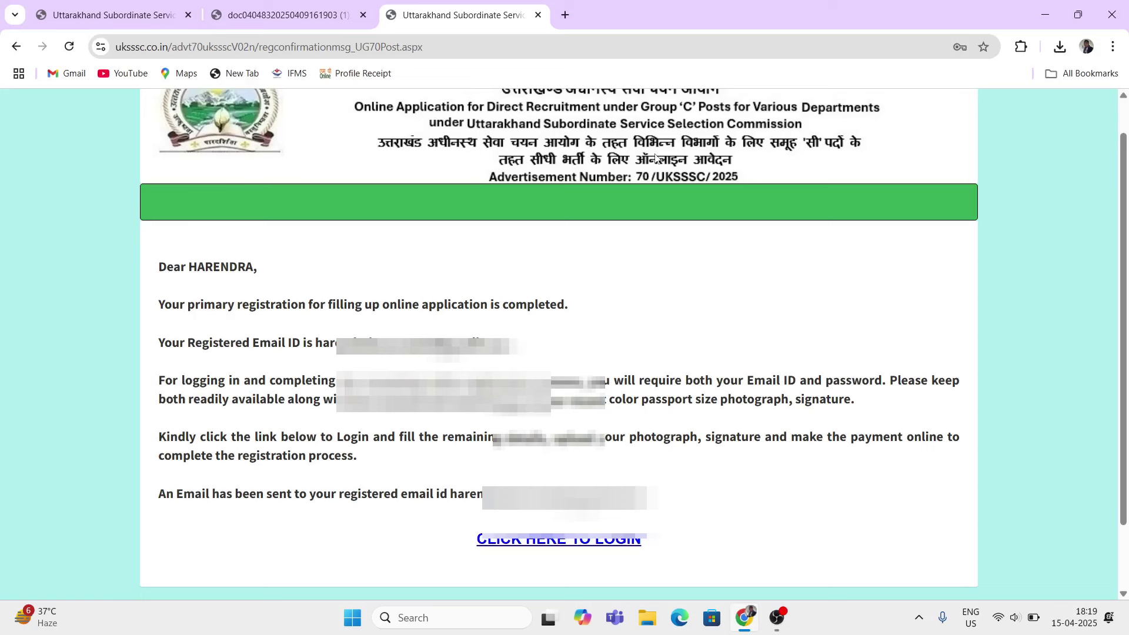
scroll(656, 156, up, 1)
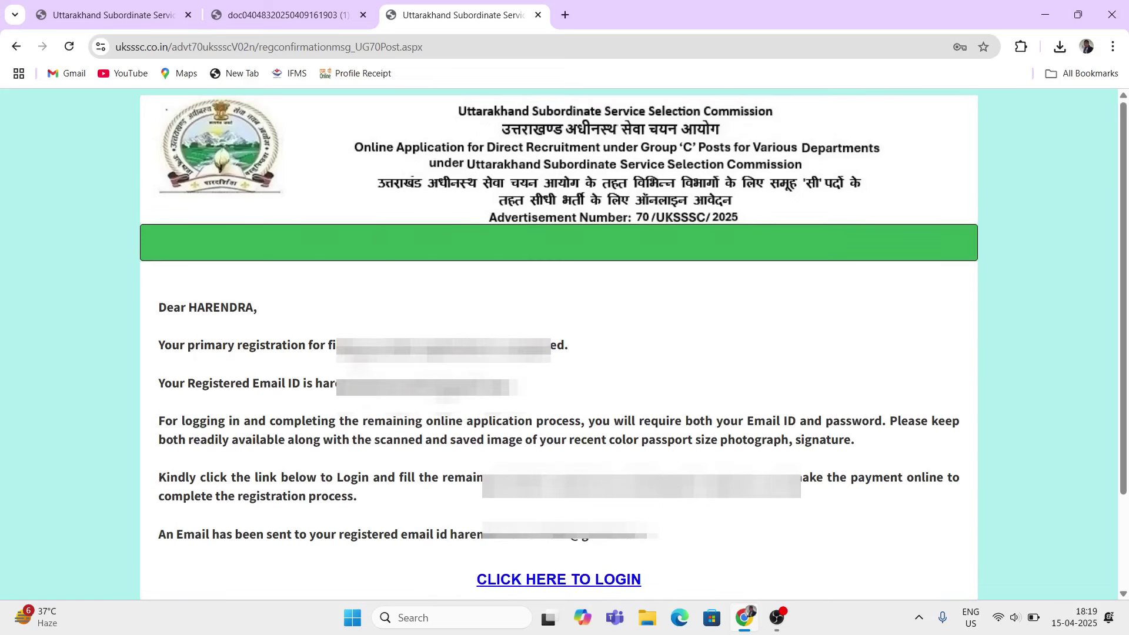
drag(362, 347, 535, 346)
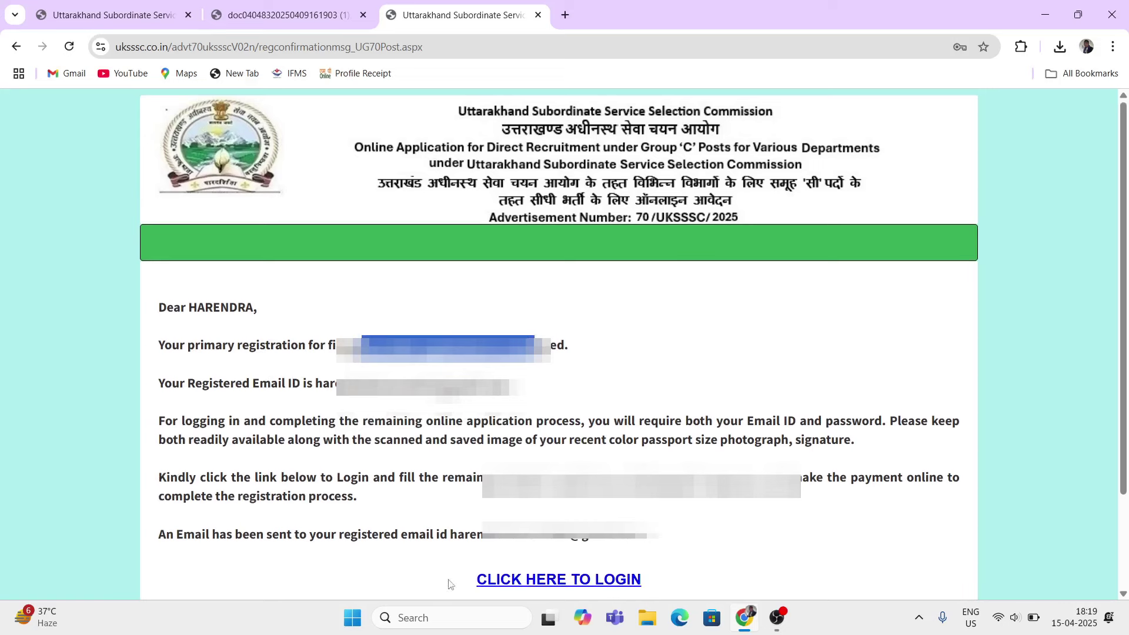
Step: Go to the login page and enter the registered mobile number as the ID
click(585, 582)
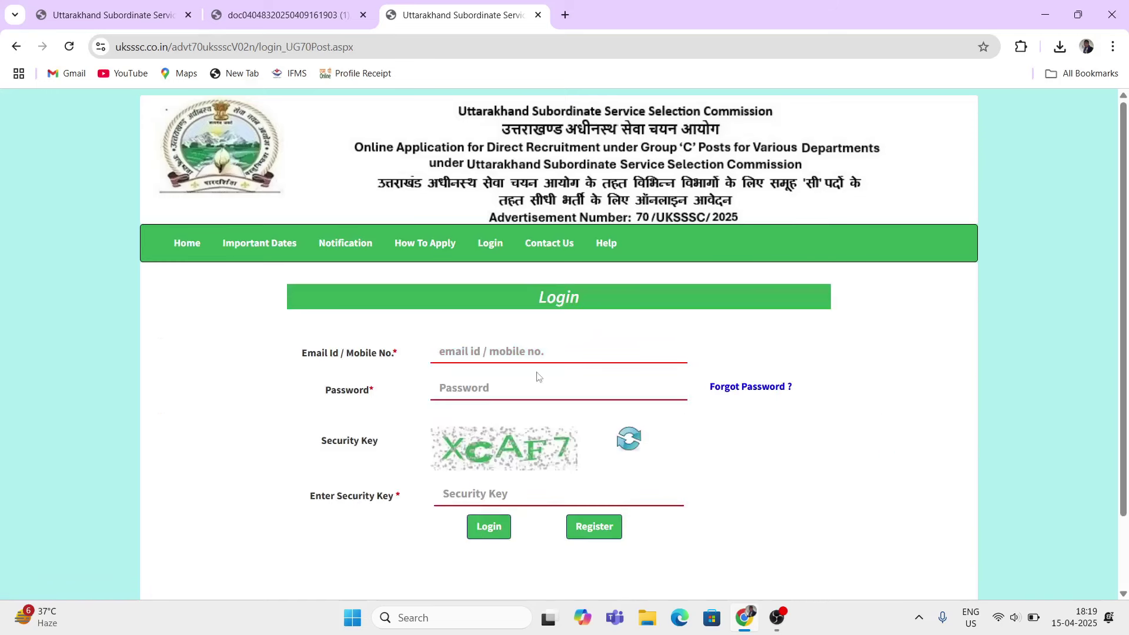
drag(302, 355, 374, 357)
click(501, 365)
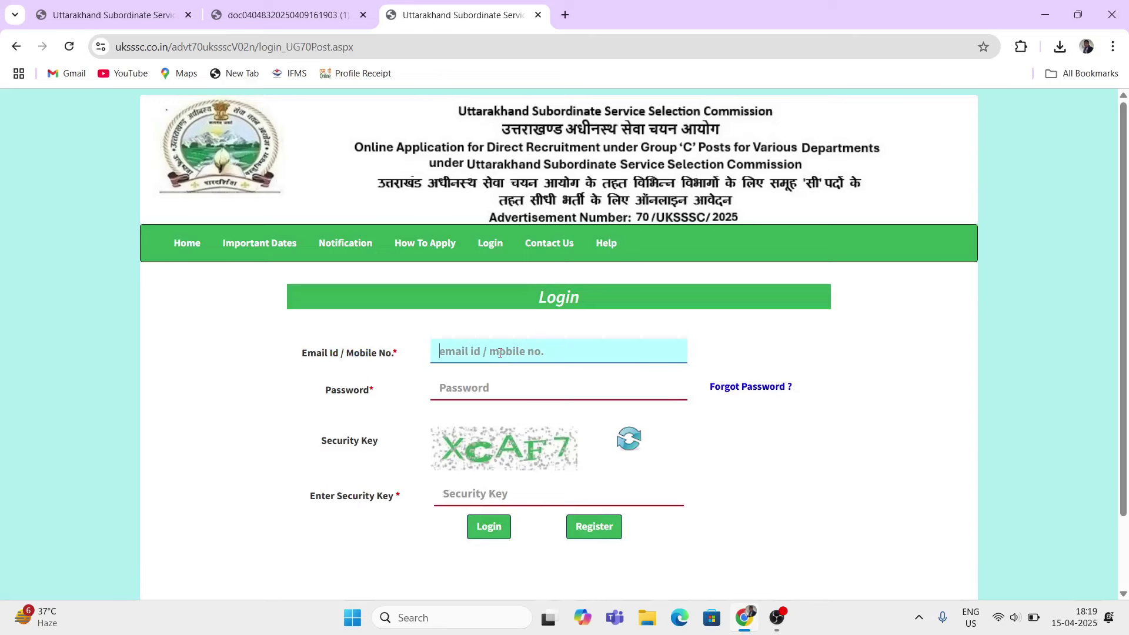
text(email)
key(BackSpace)
key(BackSpace)
key(BackSpace)
text(111111)
Step: Enter the account password and security key, and log in
drag(346, 391, 362, 390)
click(467, 389)
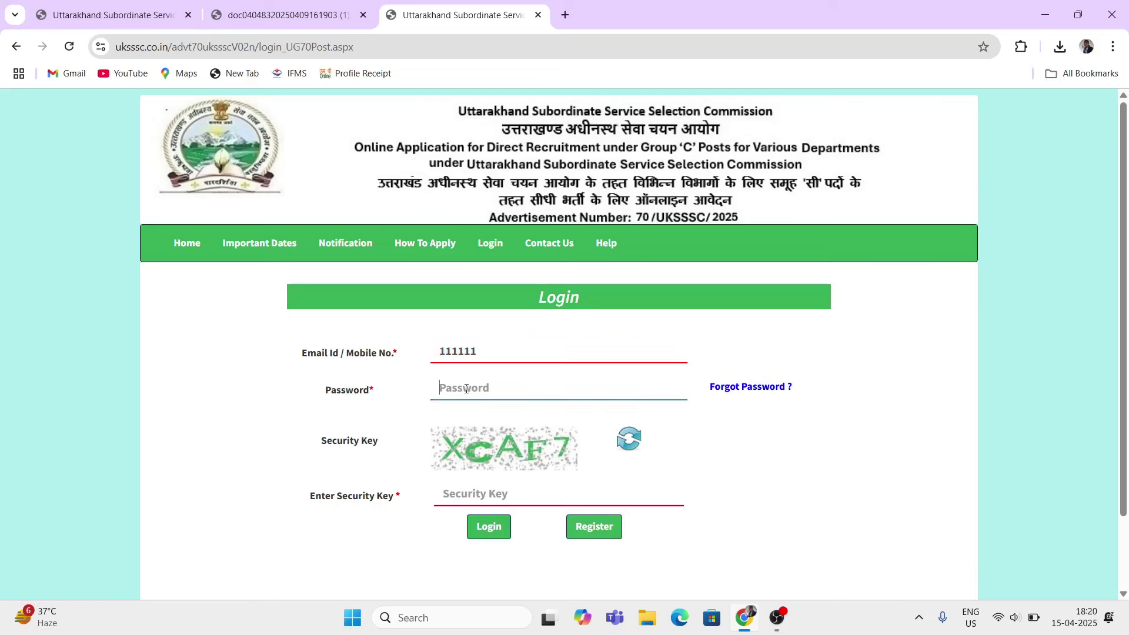
text(•)
drag(322, 495, 371, 496)
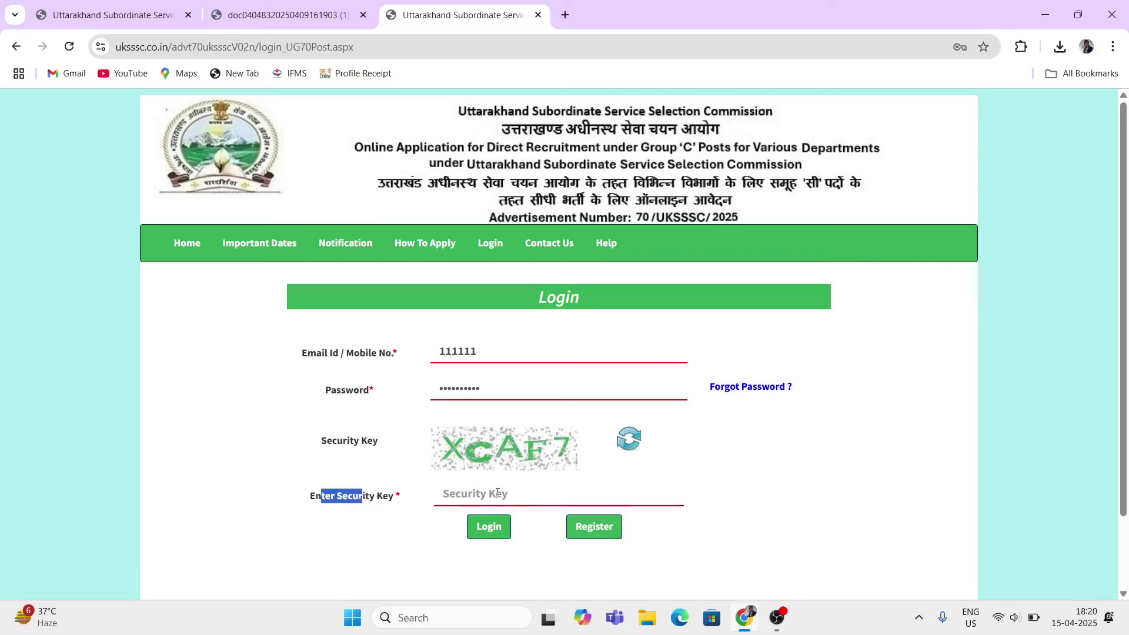
click(497, 493)
text(XCAF7)
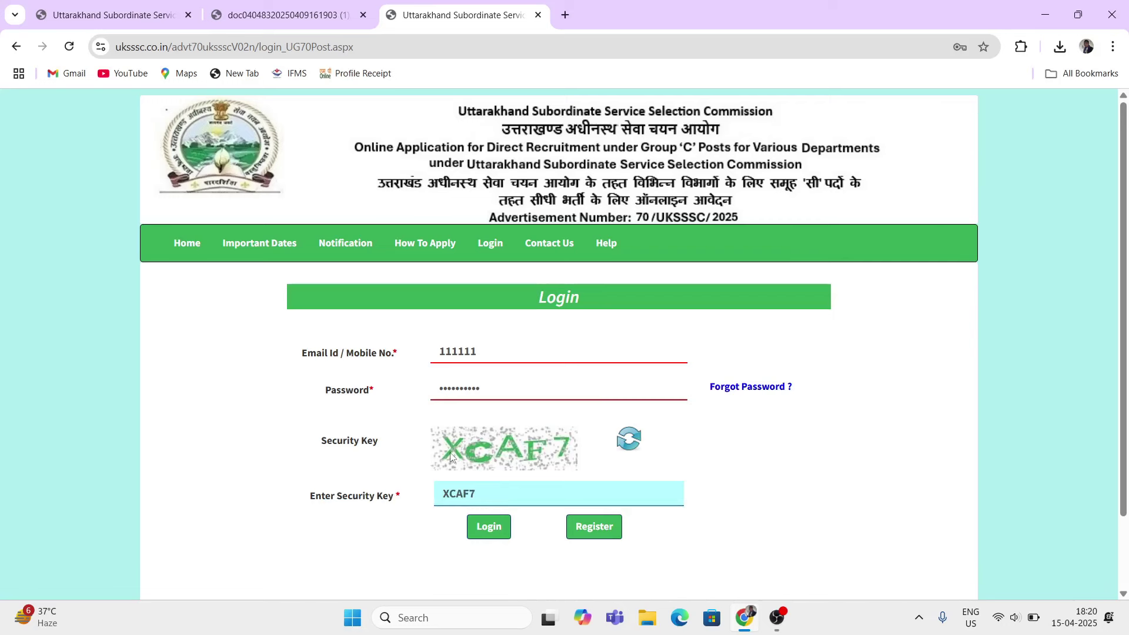
click(489, 528)
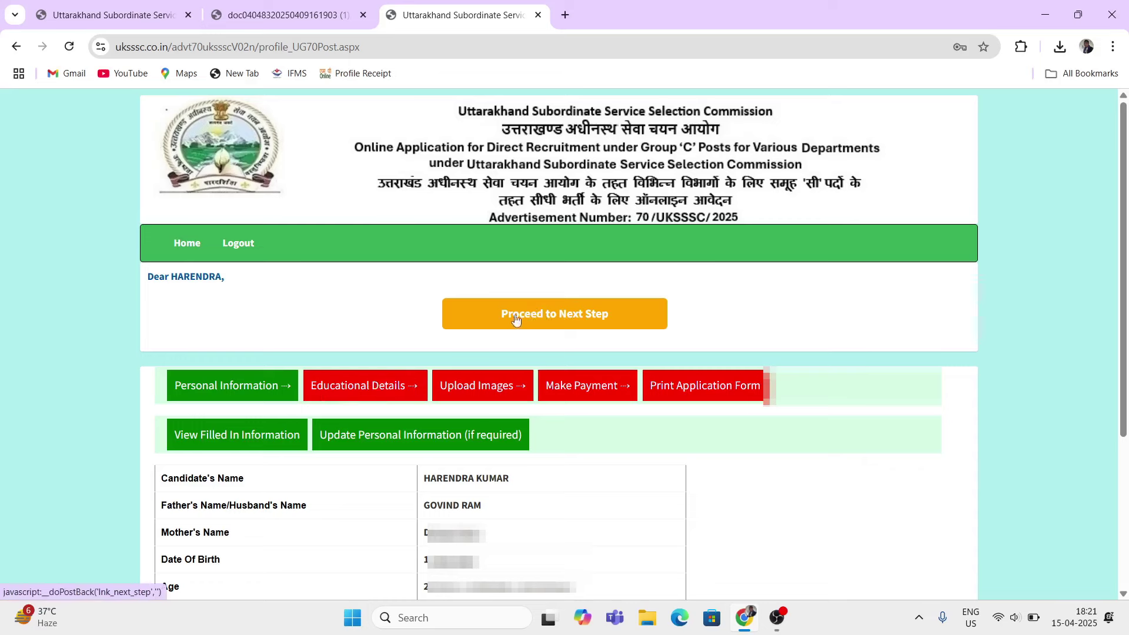
Step: Proceed from the profile page to the Personal Information and Post Information step
click(579, 318)
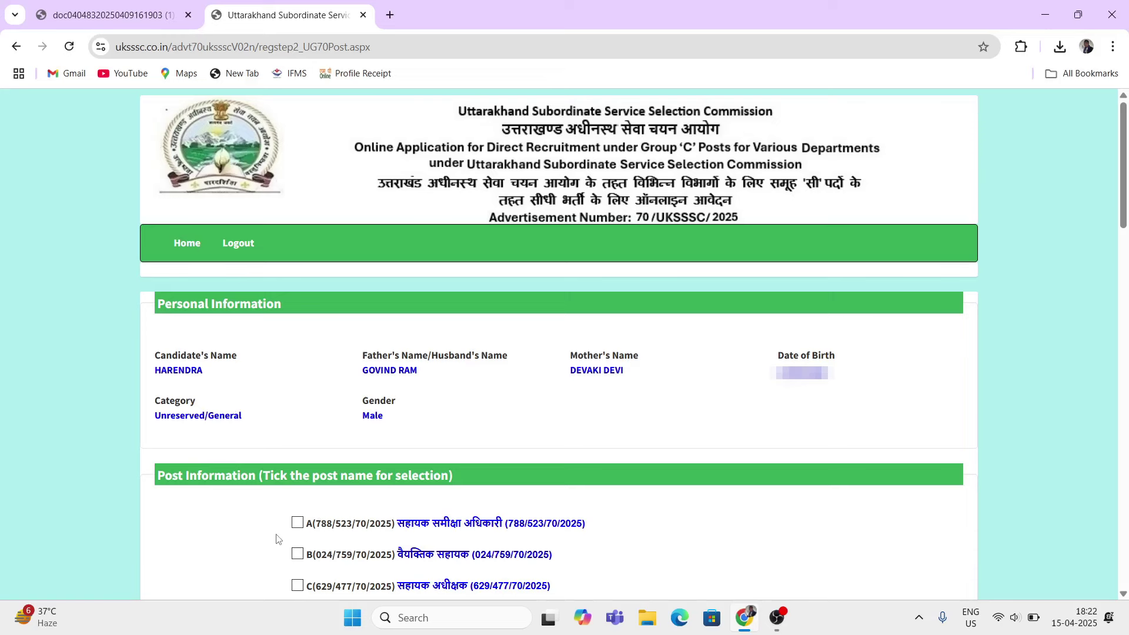
Step: Tick the checkboxes for posts D, E, F and G under Post Information
scroll(279, 539, down, 5)
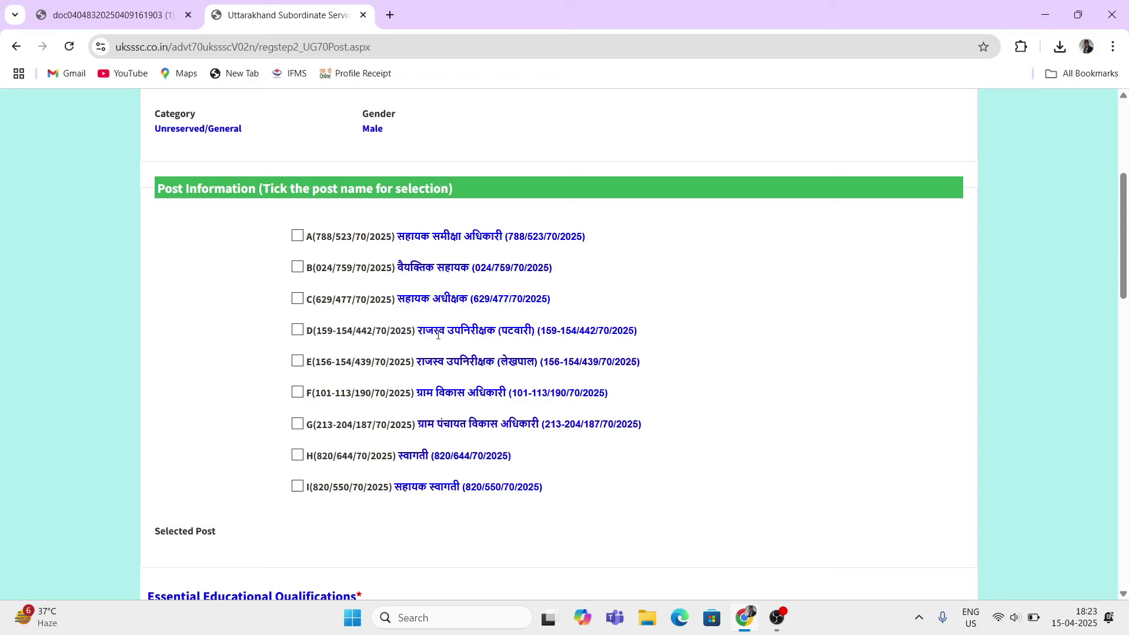
click(298, 331)
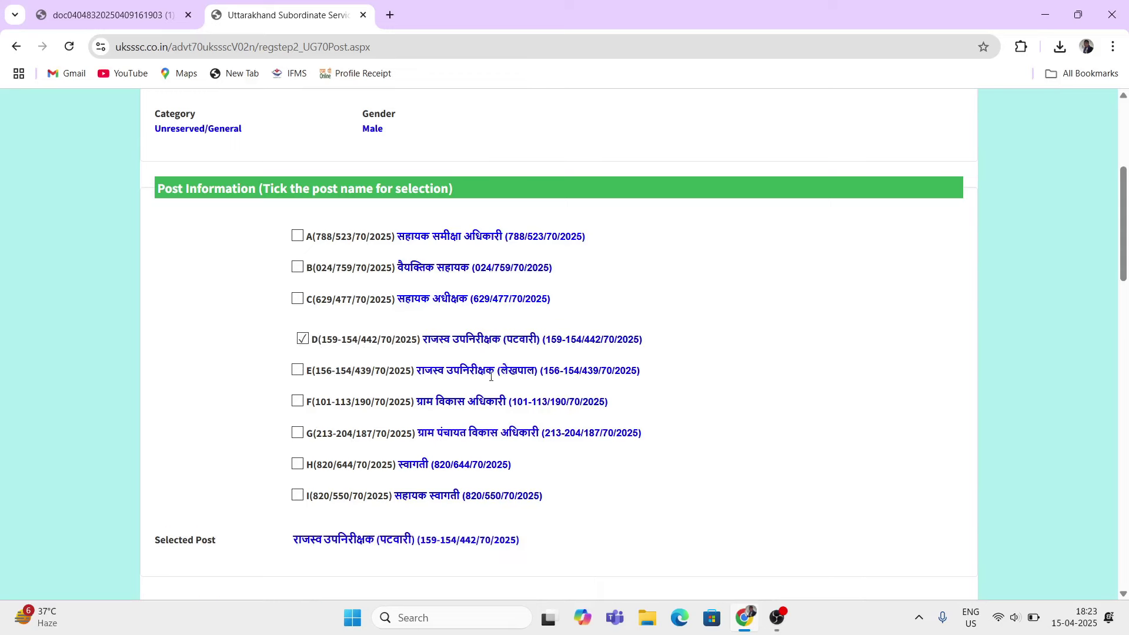
click(298, 370)
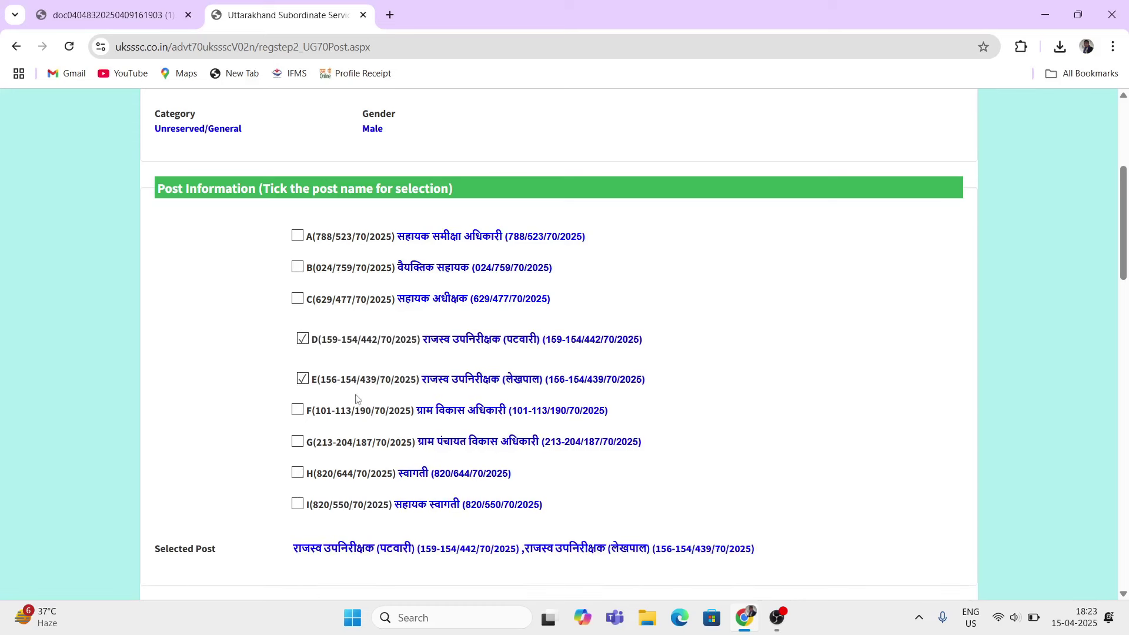
click(298, 412)
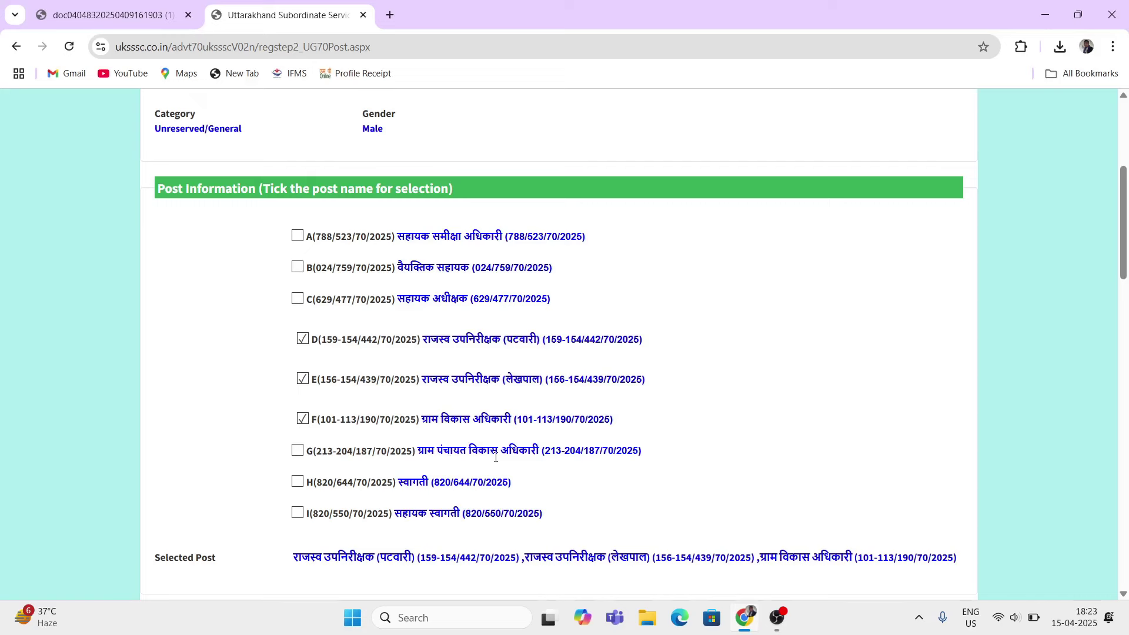
click(298, 451)
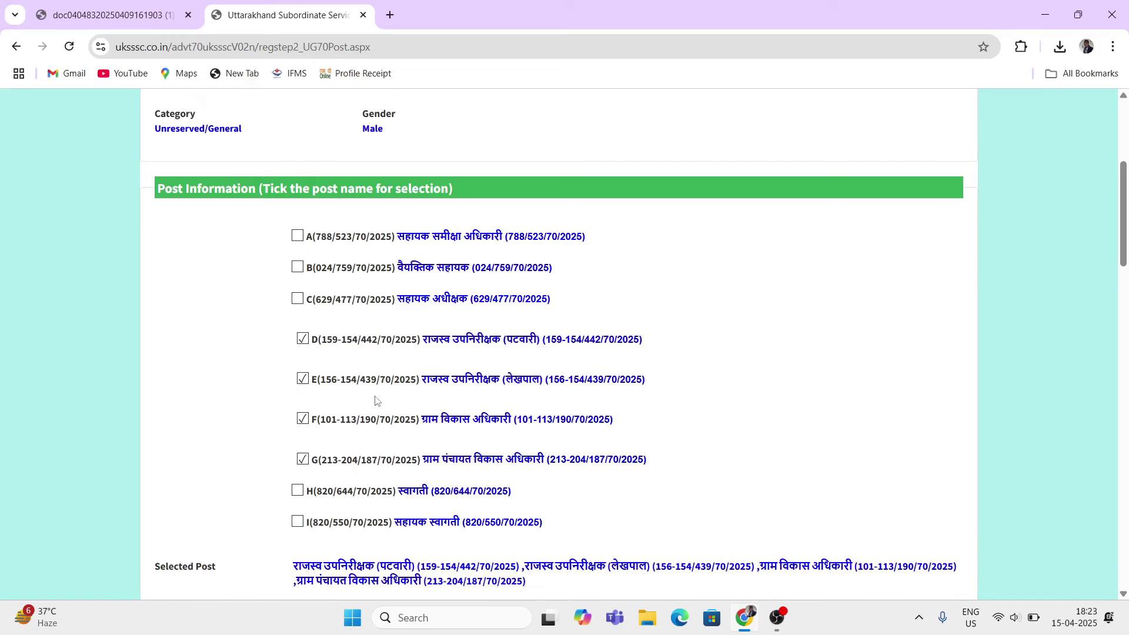
scroll(376, 400, down, 7)
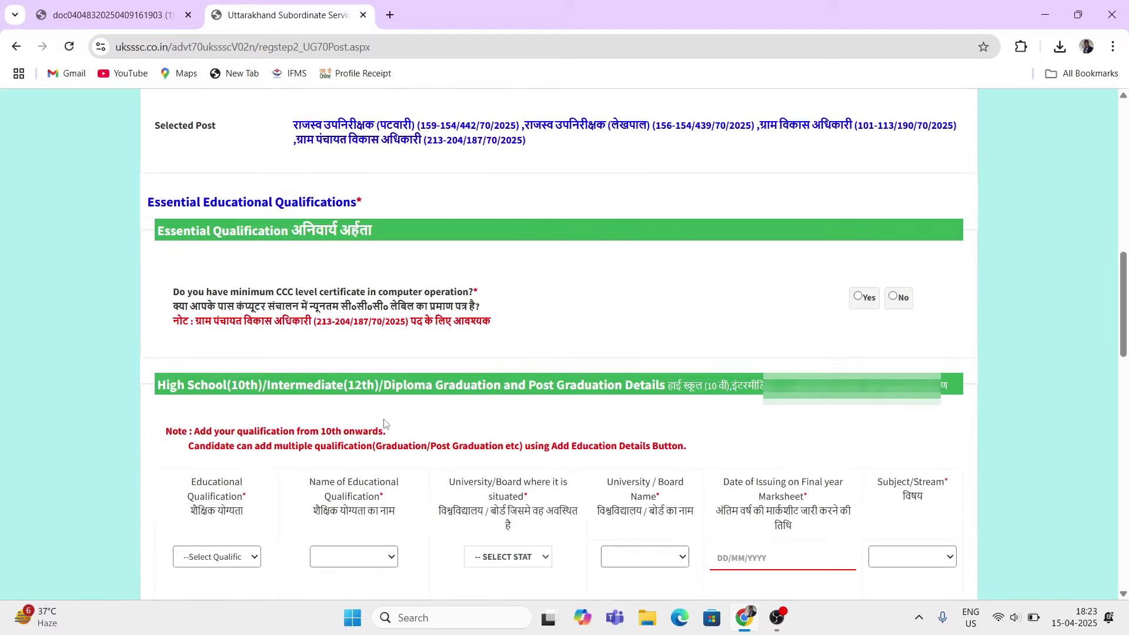
scroll(360, 399, up, 7)
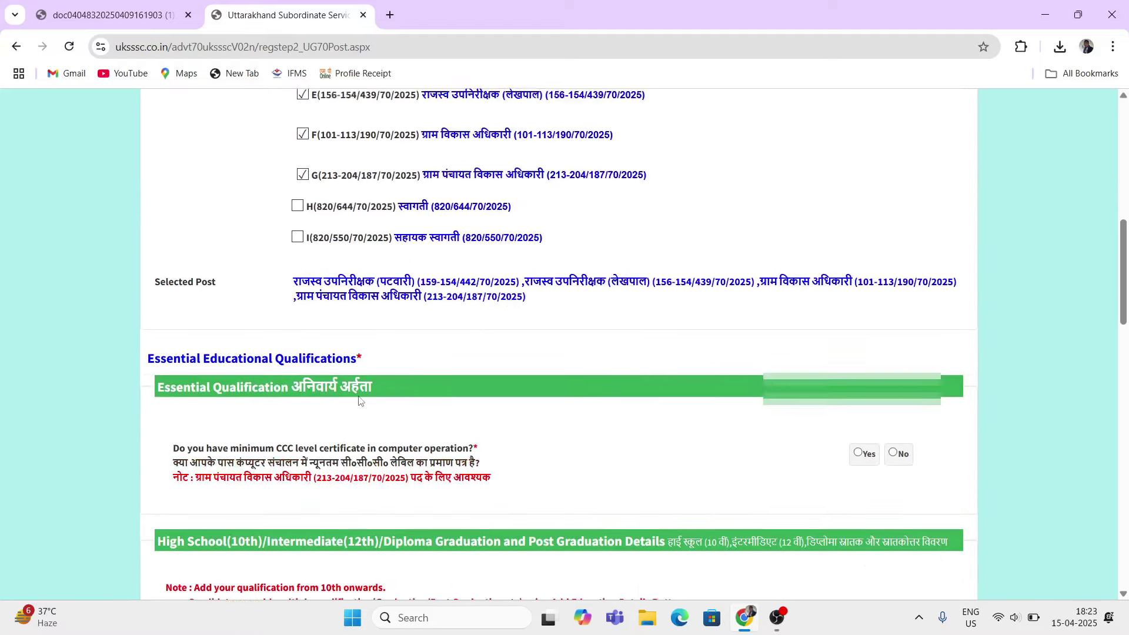
scroll(344, 398, down, 8)
scroll(345, 404, up, 7)
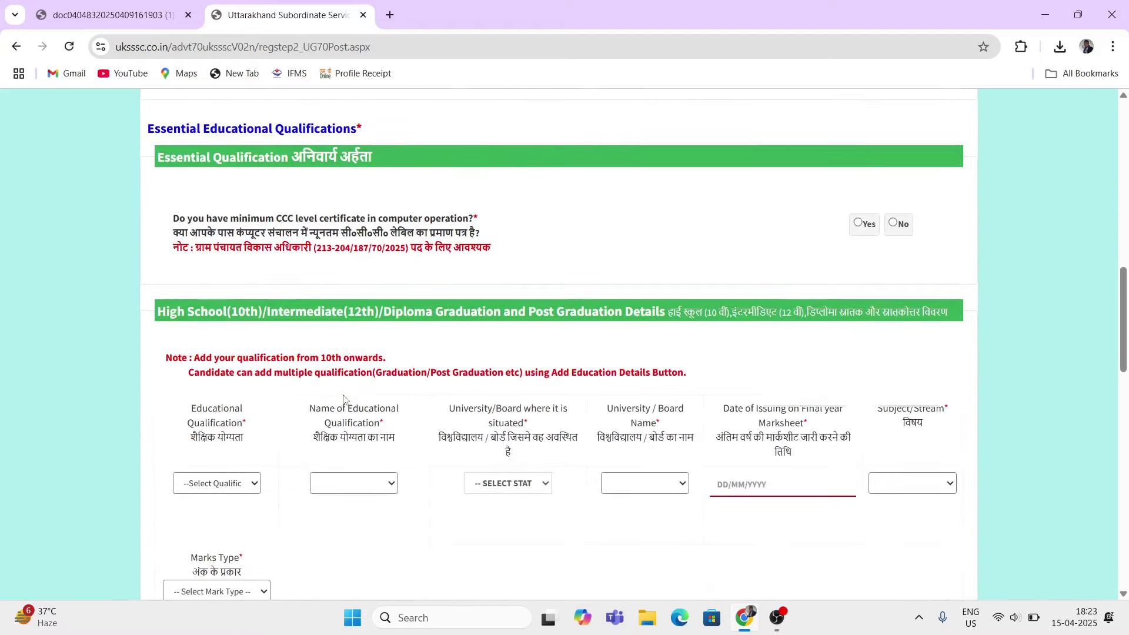
Step: Review the post-wise vacancy tables in the recruitment advertisement PDF, then return to the form
click(111, 16)
scroll(481, 362, down, 8)
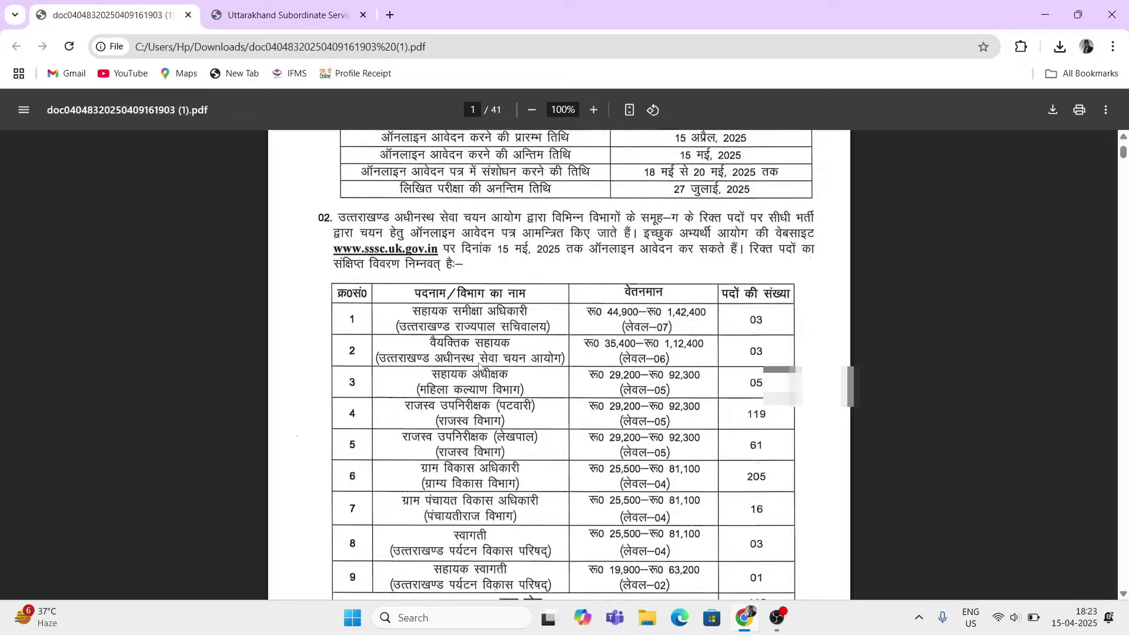
scroll(481, 354, down, 7)
scroll(500, 356, up, 2)
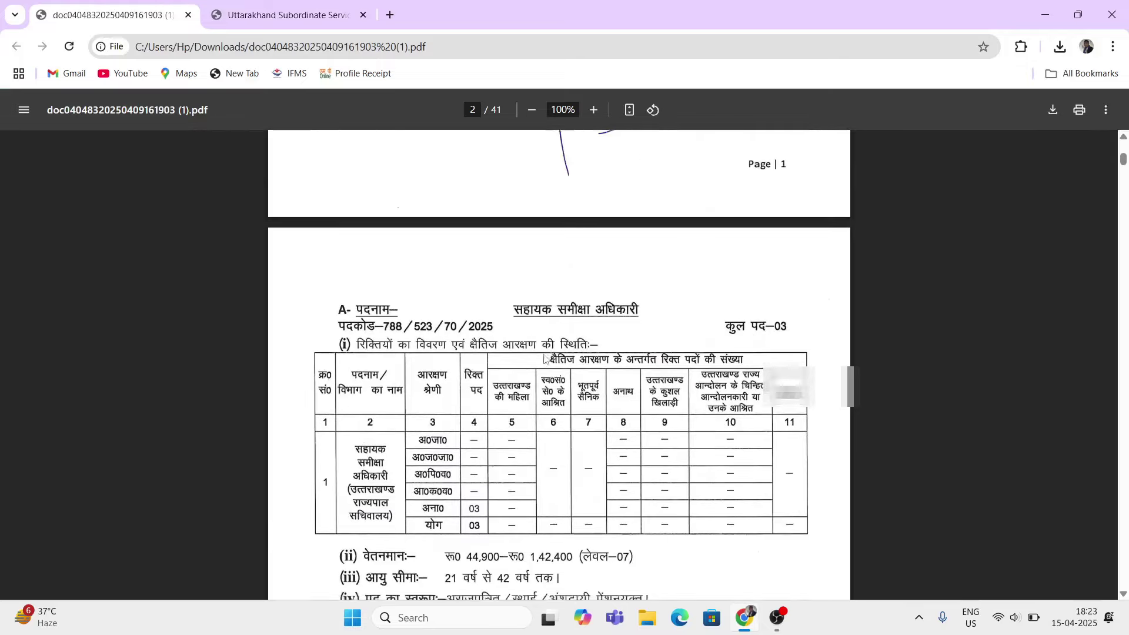
scroll(529, 357, down, 10)
scroll(543, 358, down, 8)
scroll(553, 356, up, 4)
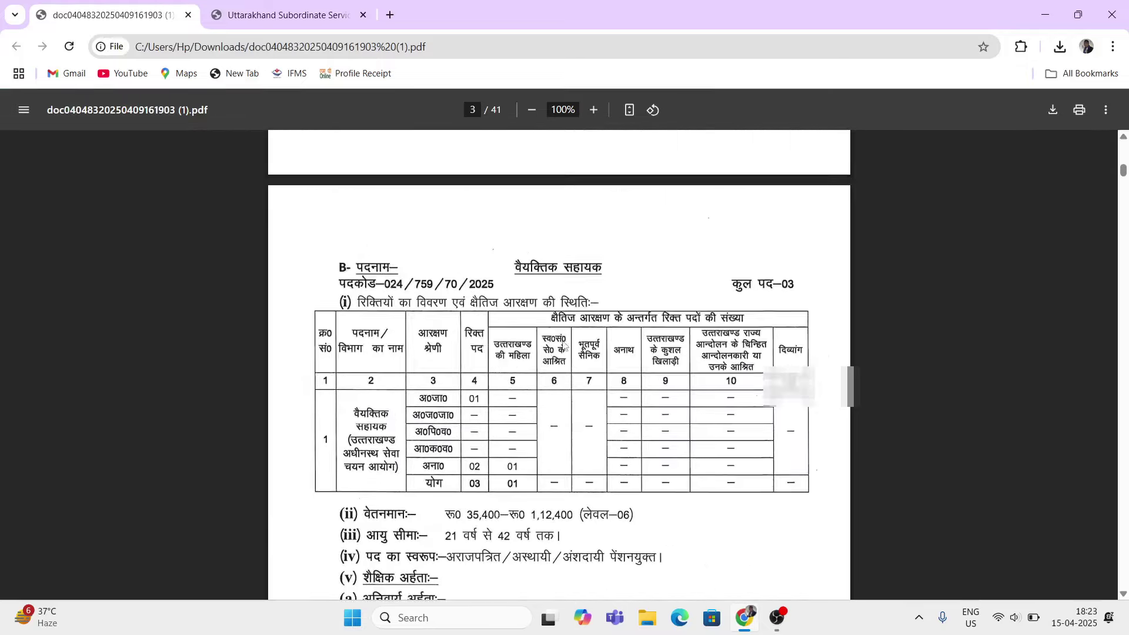
scroll(563, 351, down, 8)
scroll(562, 351, down, 15)
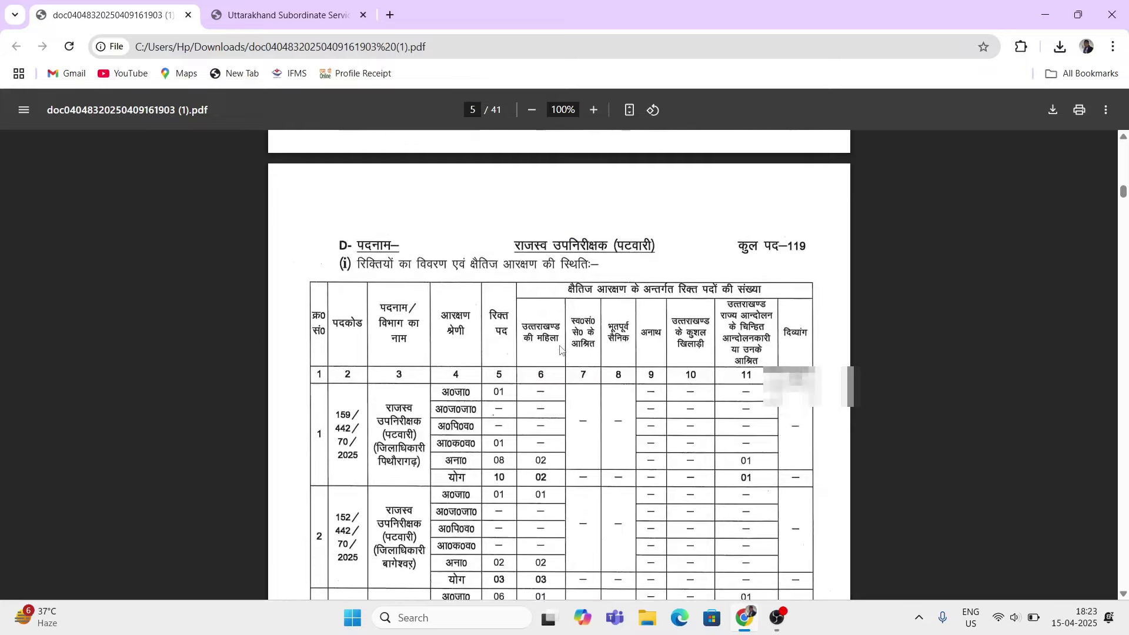
scroll(559, 350, down, 20)
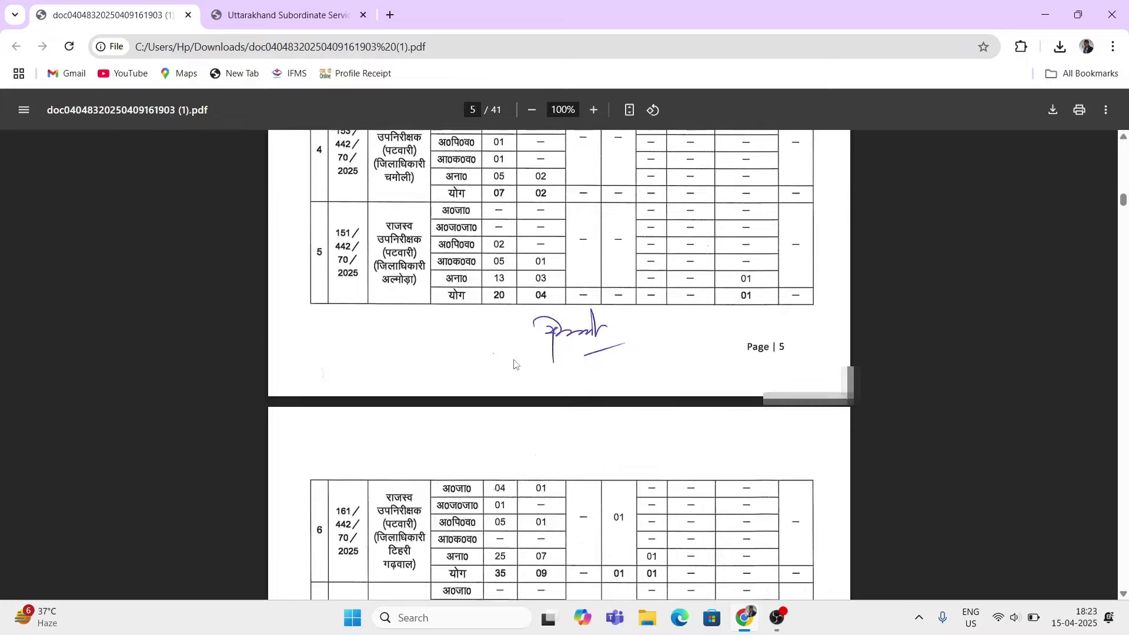
scroll(515, 365, down, 8)
scroll(432, 244, up, 3)
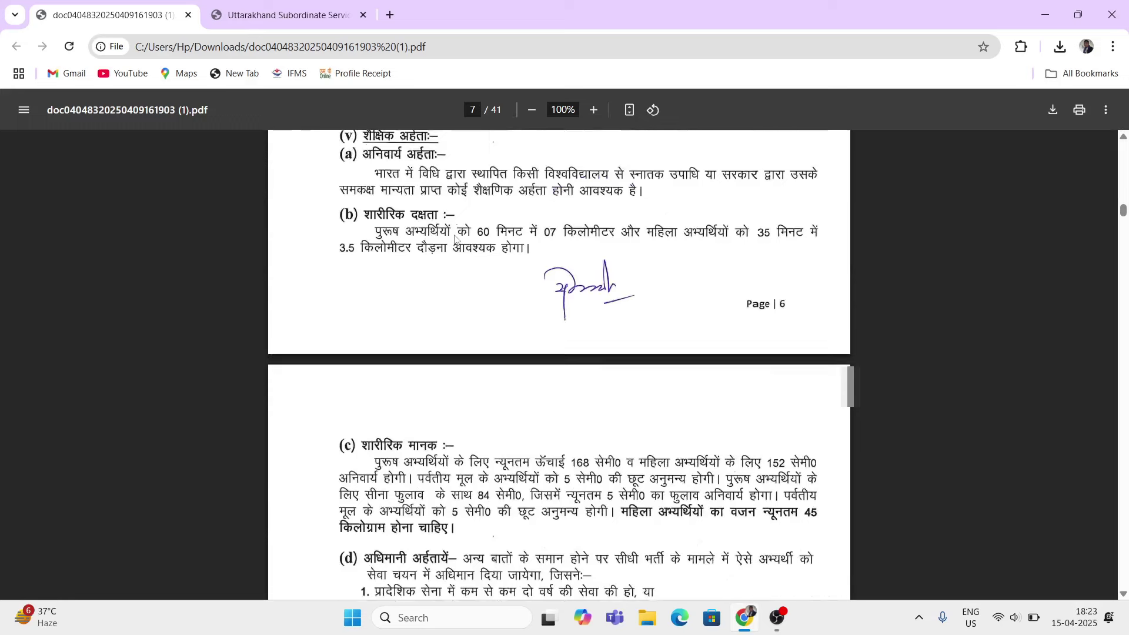
scroll(412, 236, up, 3)
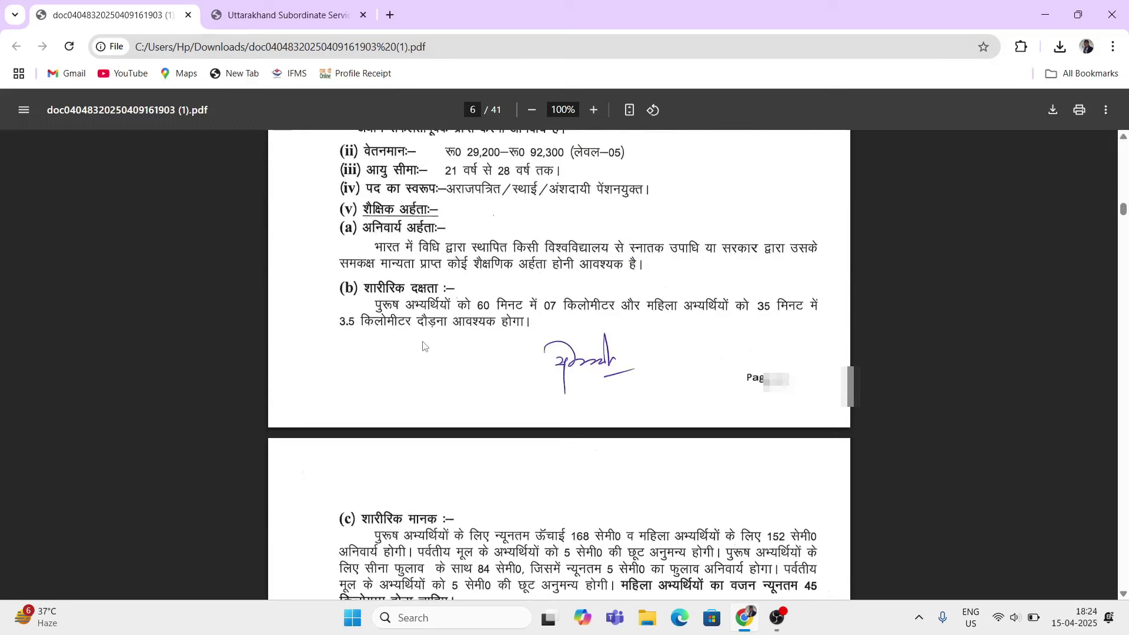
scroll(425, 345, down, 10)
scroll(427, 346, down, 3)
scroll(428, 347, up, 6)
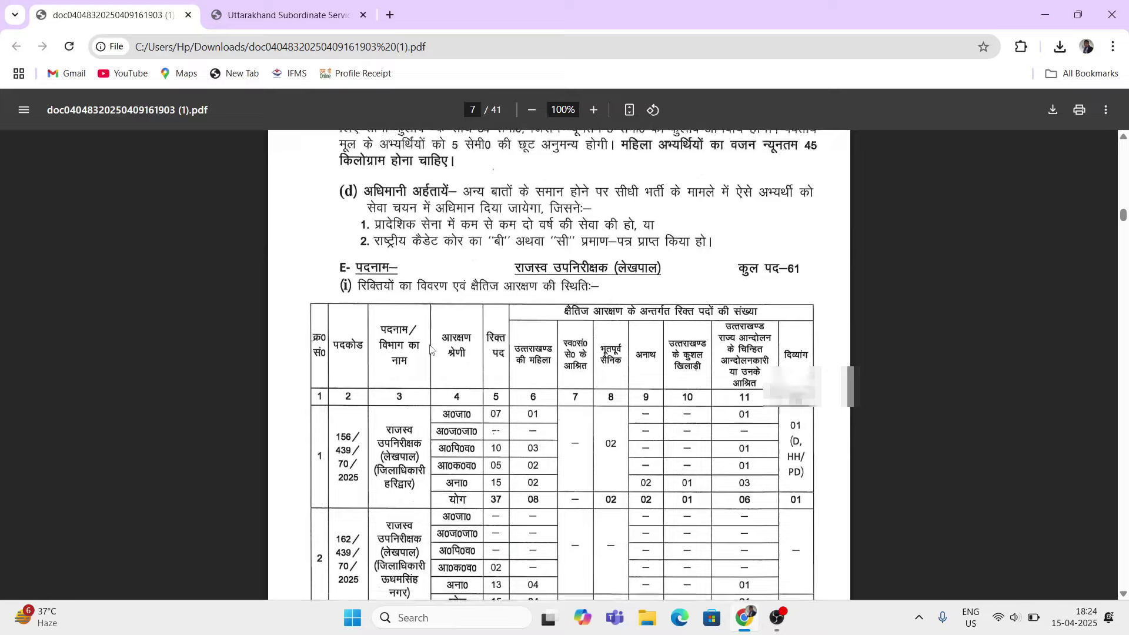
scroll(429, 348, down, 15)
scroll(429, 349, down, 15)
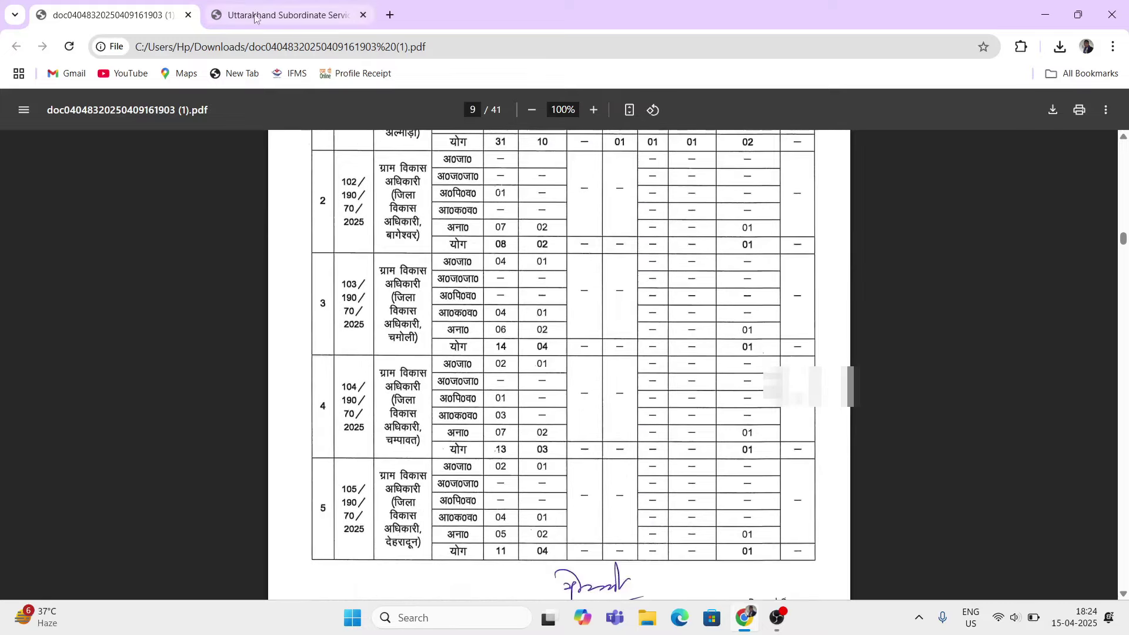
key(ctrl+Tab)
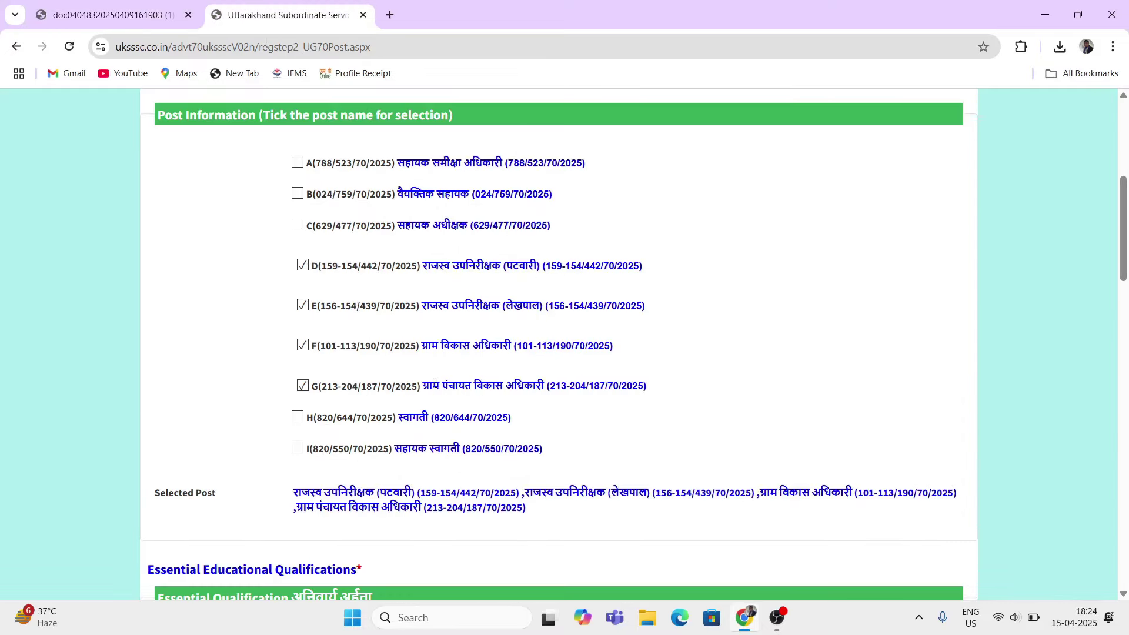
Step: Check the Selected Post label and the four listed post names
scroll(433, 388, down, 2)
drag(165, 347, 223, 353)
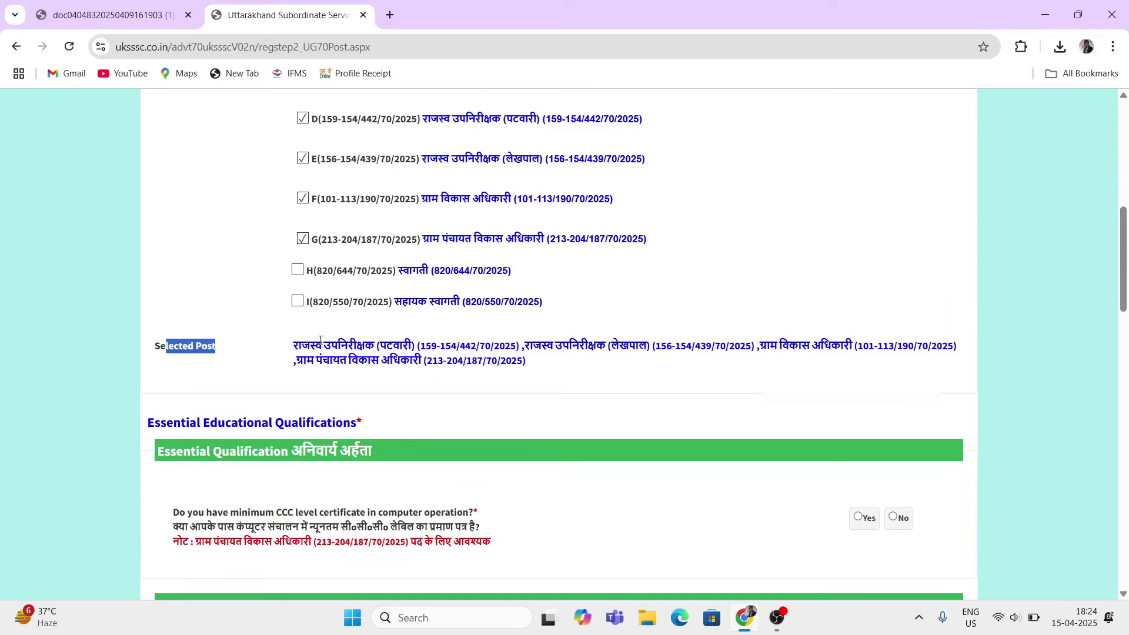
click(287, 345)
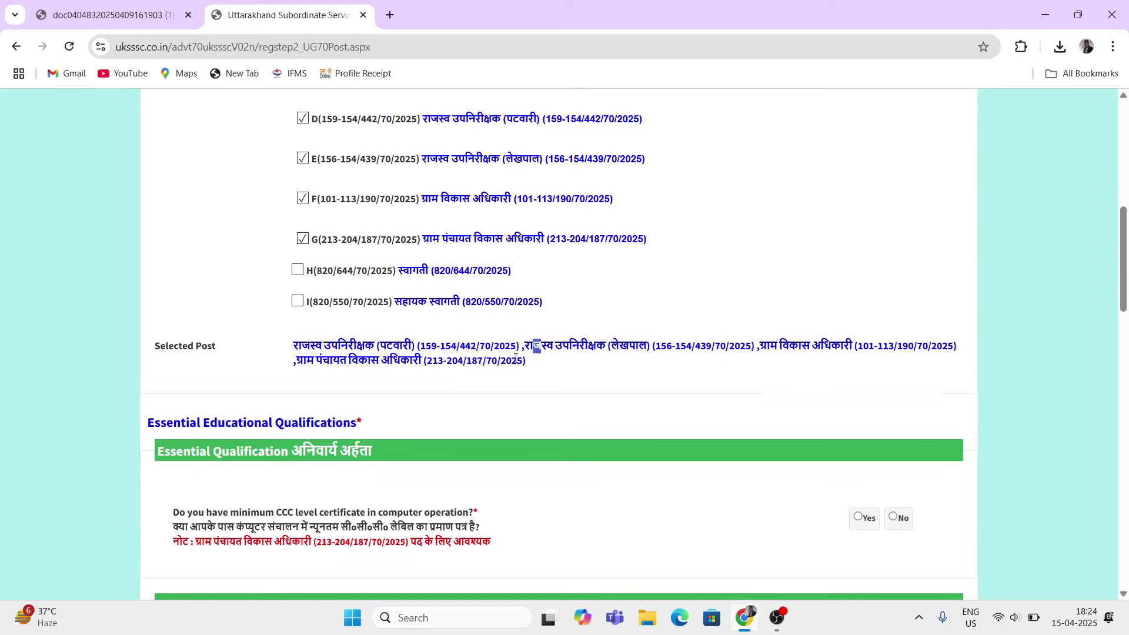
drag(541, 345, 551, 371)
click(565, 384)
Step: Scroll through the form to the Essential Qualification CCC certificate question
scroll(565, 384, down, 1)
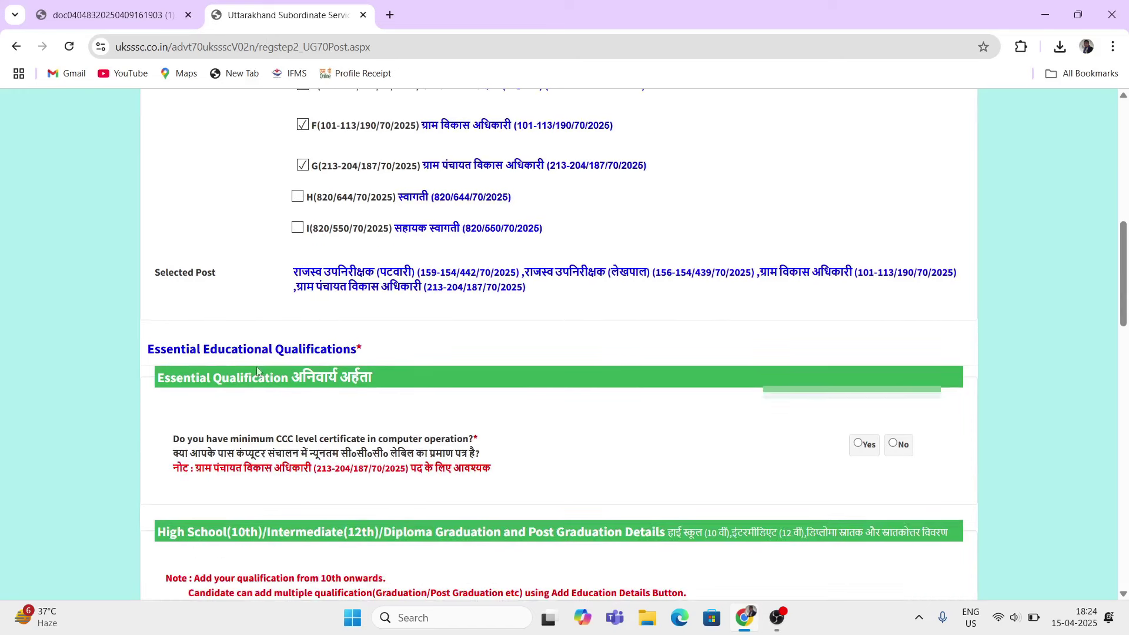
scroll(326, 377, down, 2)
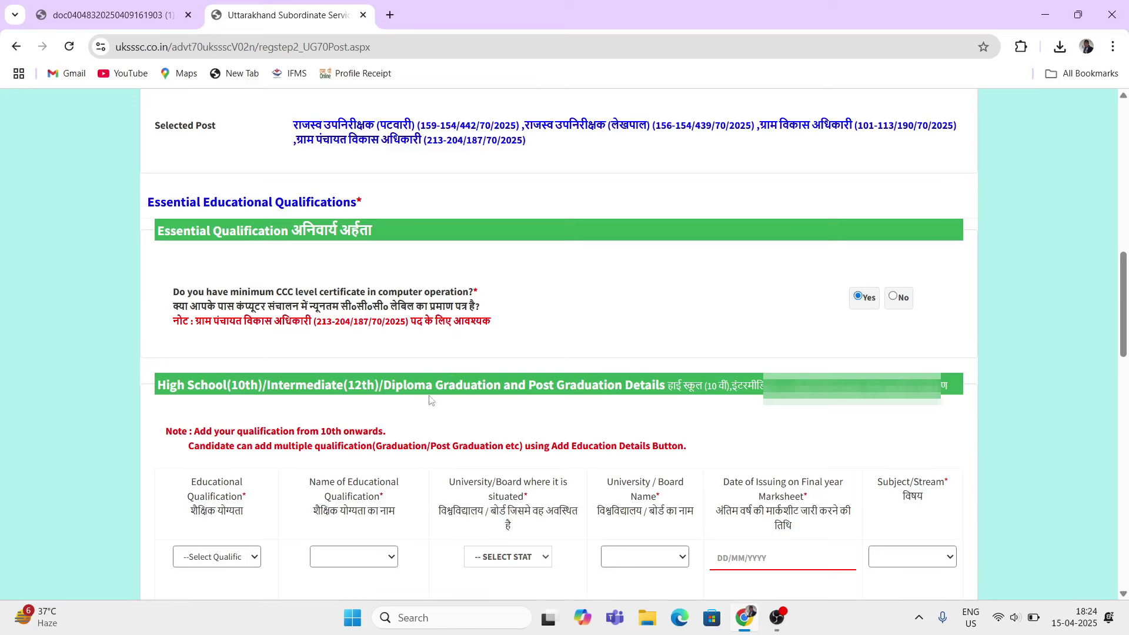
scroll(438, 421, up, 1)
scroll(343, 394, up, 3)
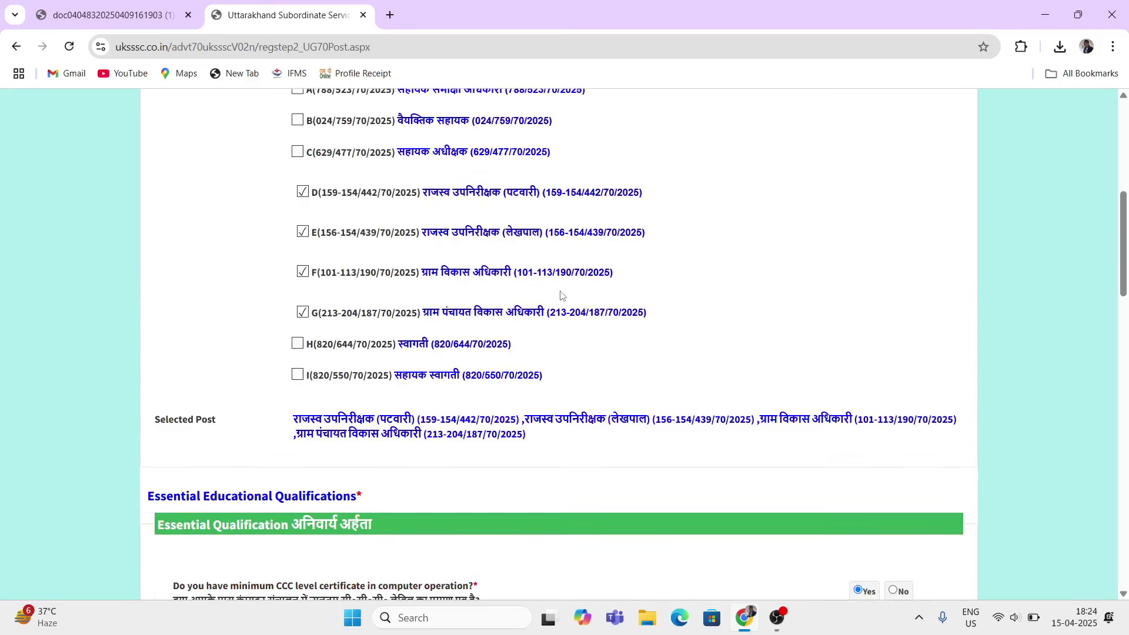
scroll(430, 311, up, 1)
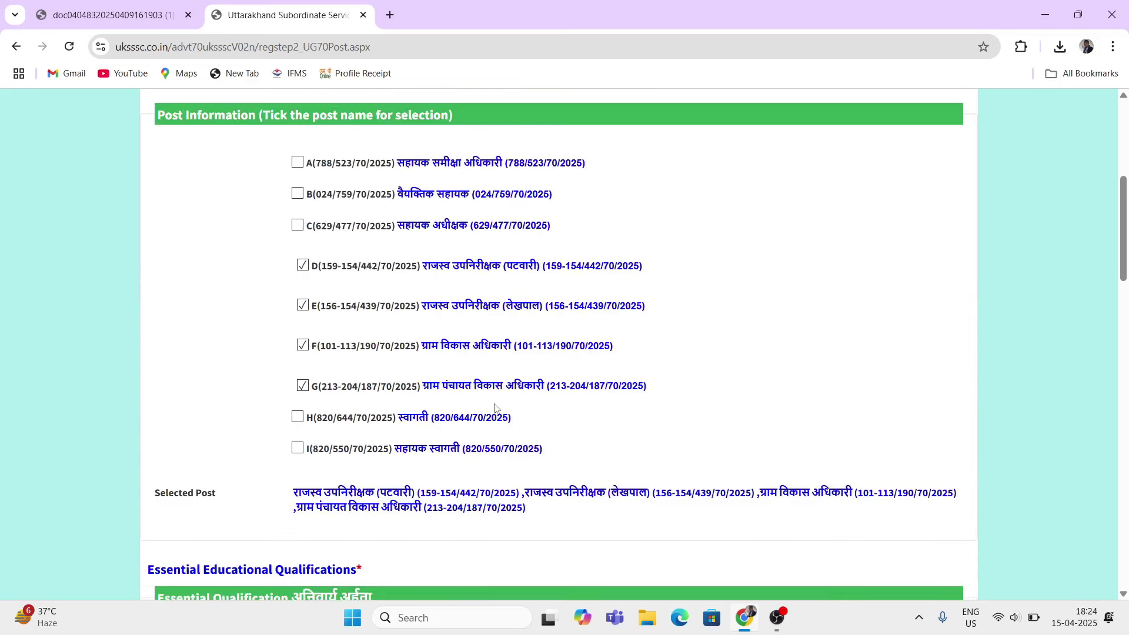
scroll(495, 407, down, 1)
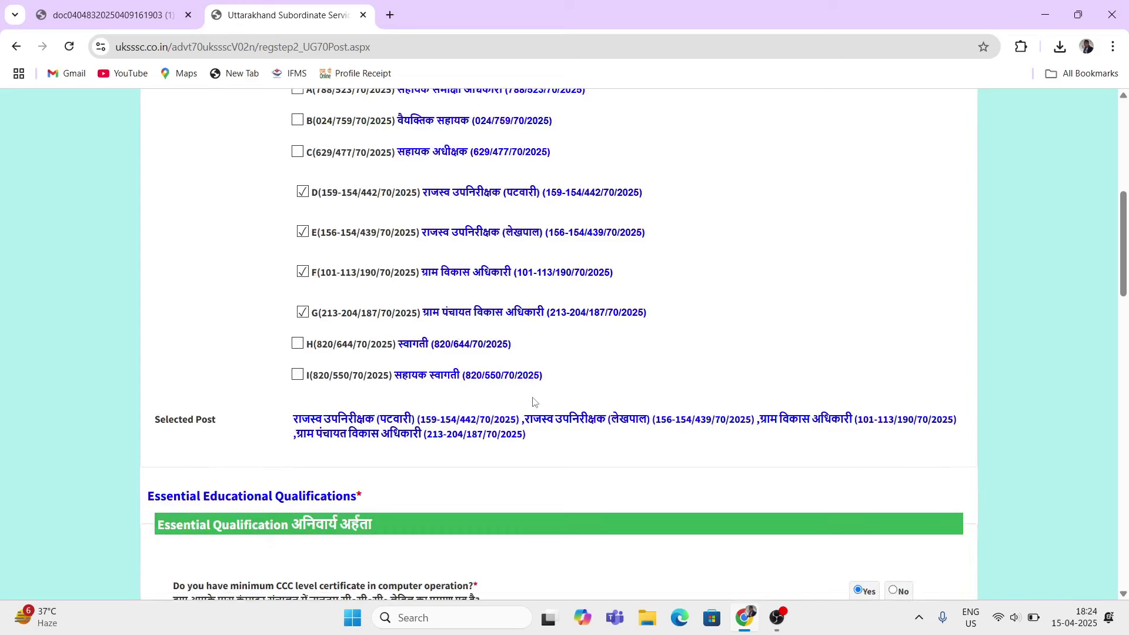
scroll(530, 402, down, 1)
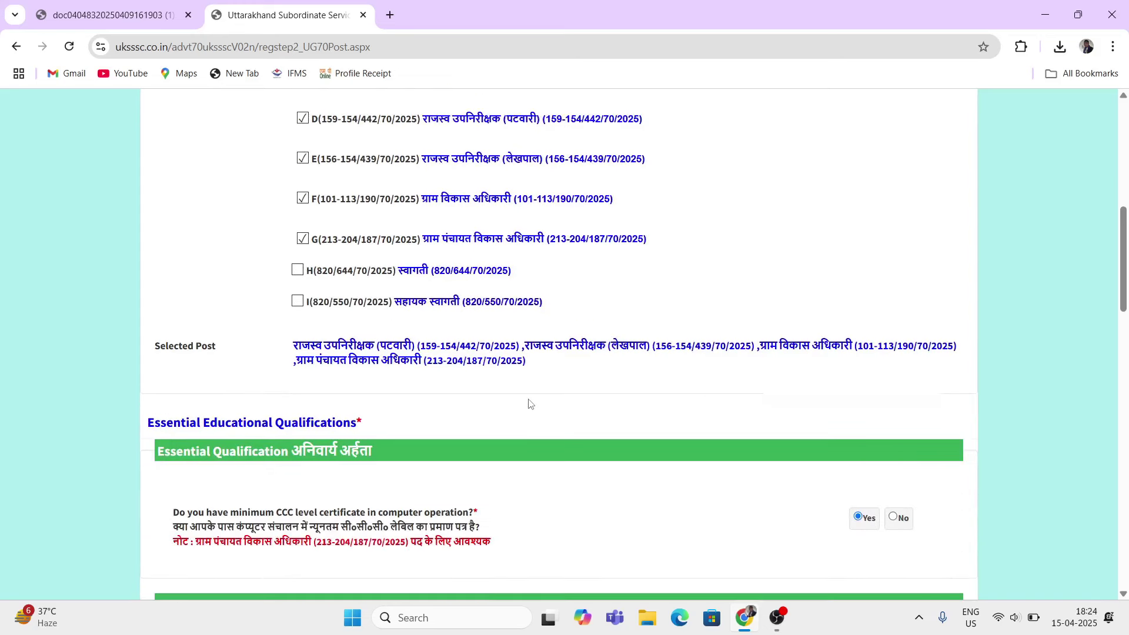
click(310, 245)
scroll(382, 324, down, 1)
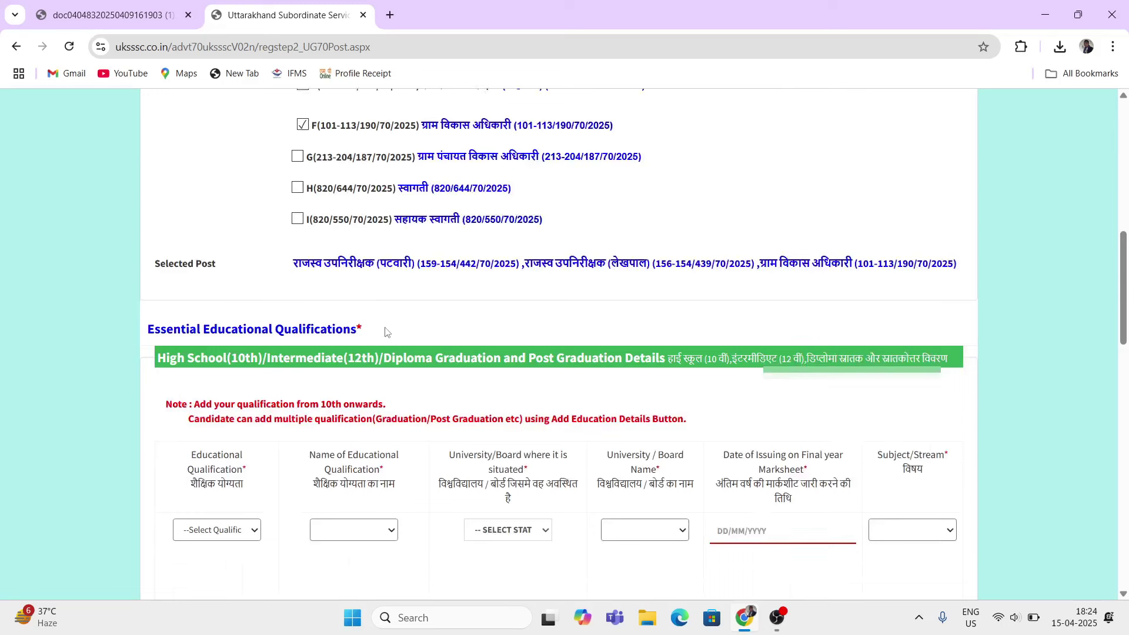
scroll(410, 401, up, 1)
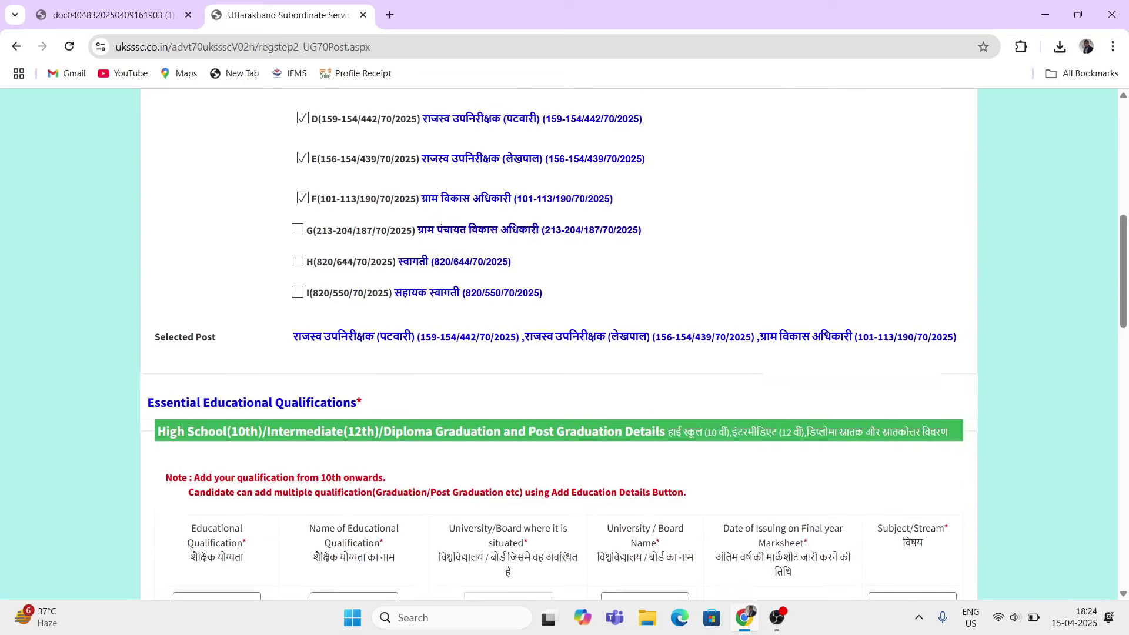
scroll(606, 361, down, 1)
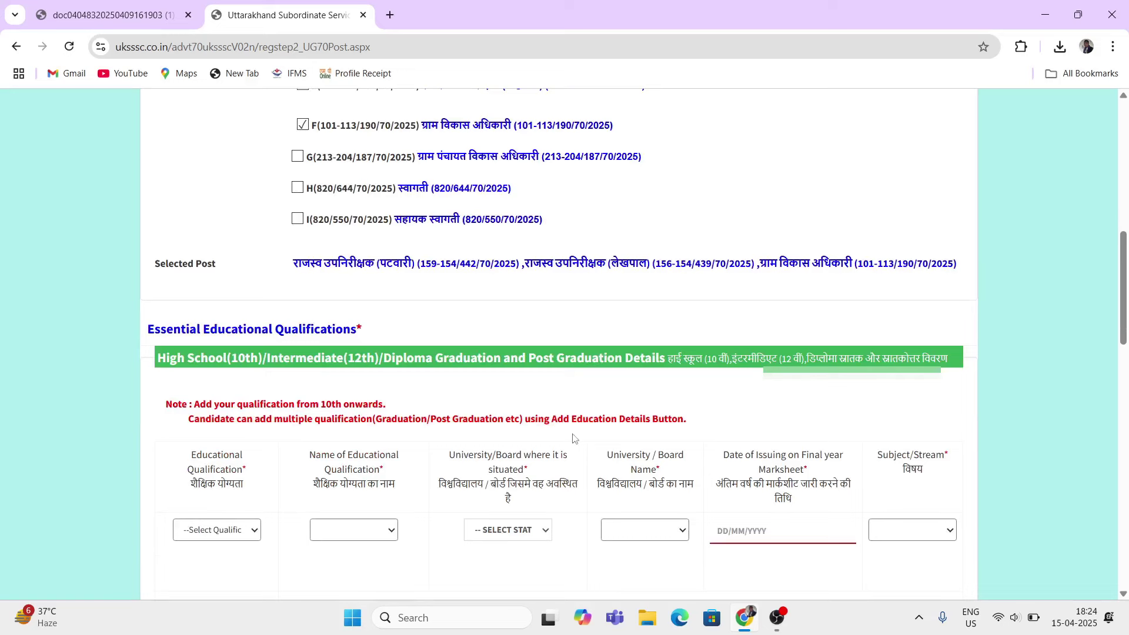
scroll(573, 438, up, 2)
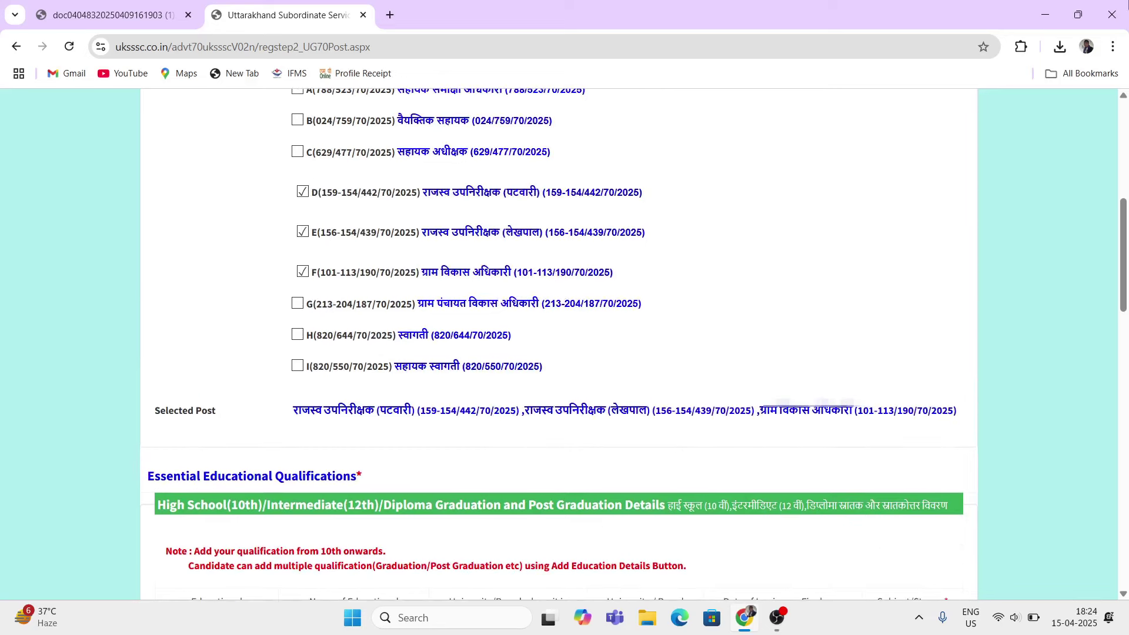
click(297, 303)
scroll(210, 496, down, 2)
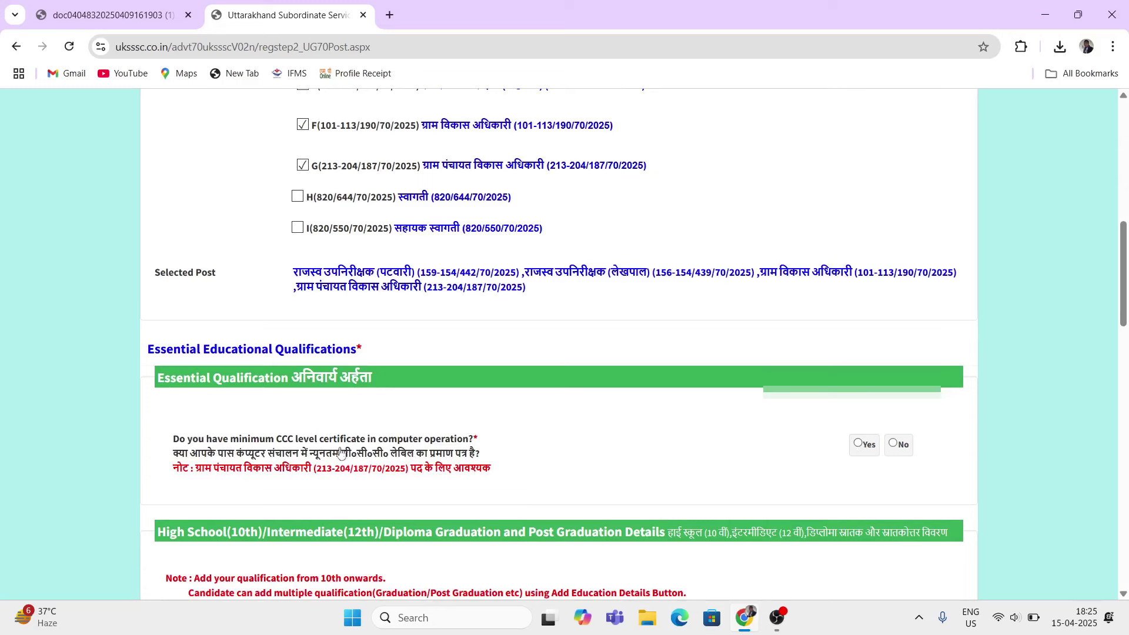
click(302, 168)
scroll(349, 326, up, 2)
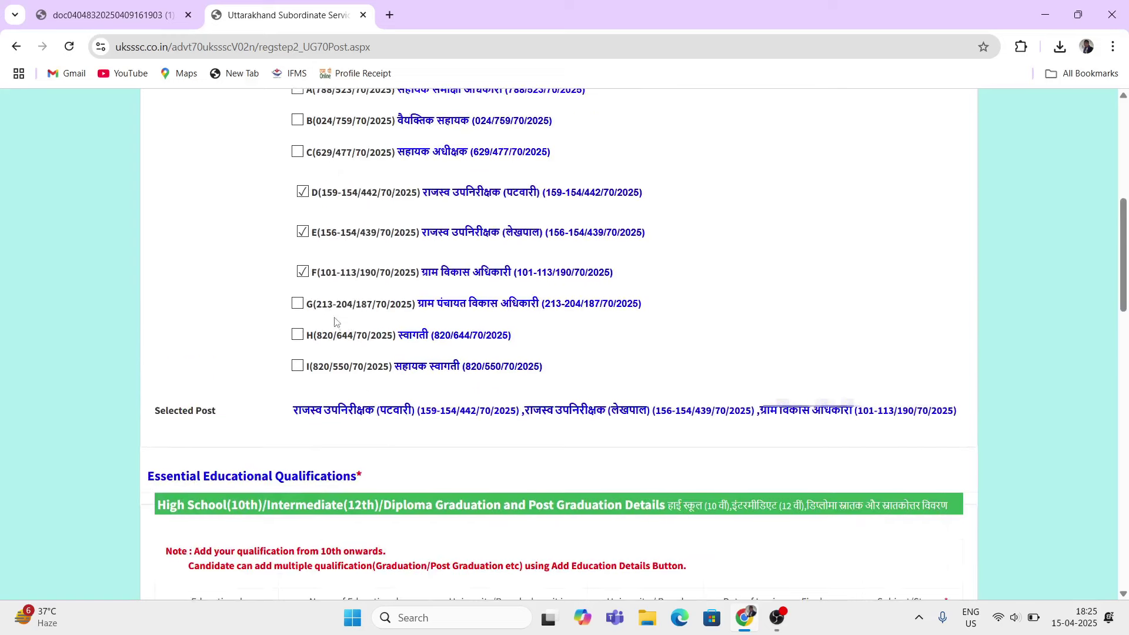
scroll(347, 335, down, 1)
scroll(348, 344, down, 5)
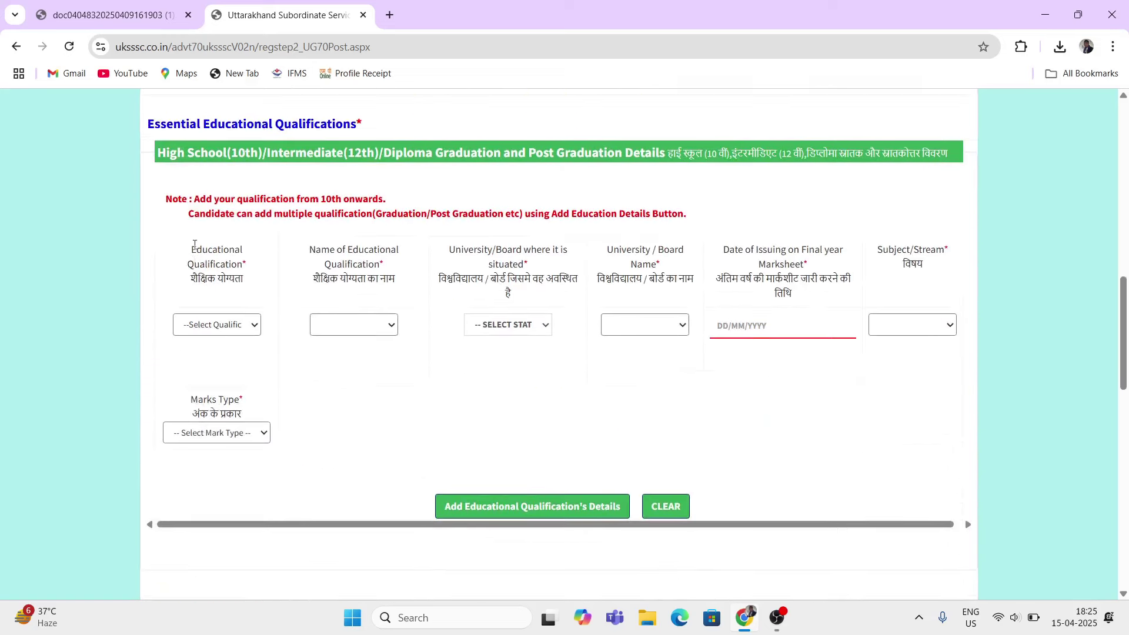
scroll(200, 235, up, 1)
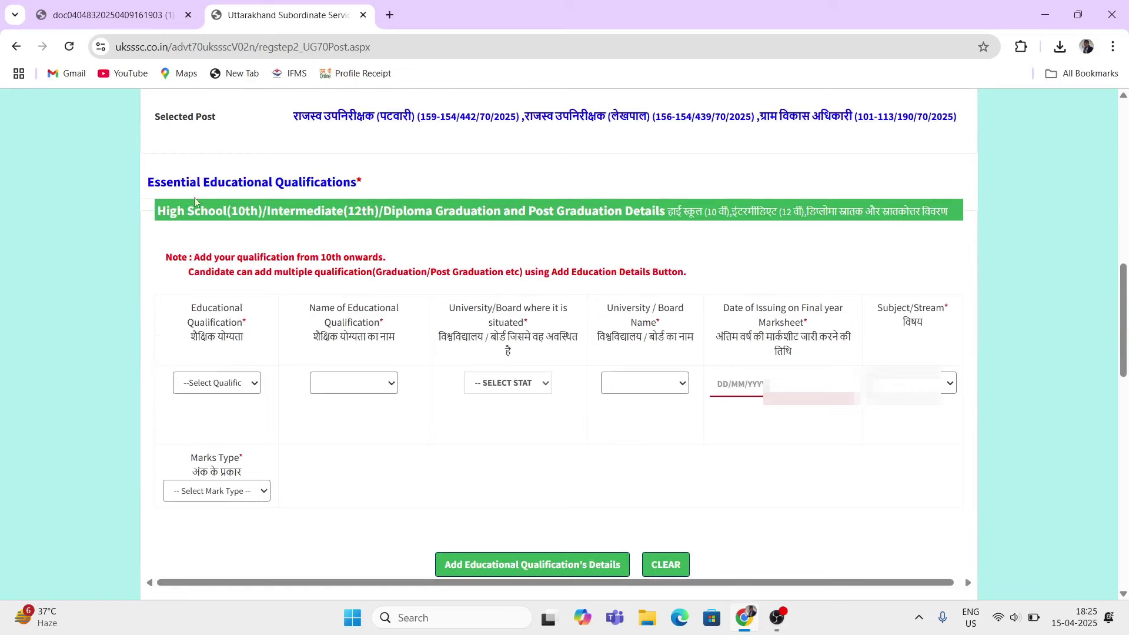
Step: Set the Educational Qualification level to High School(10th)
click(249, 385)
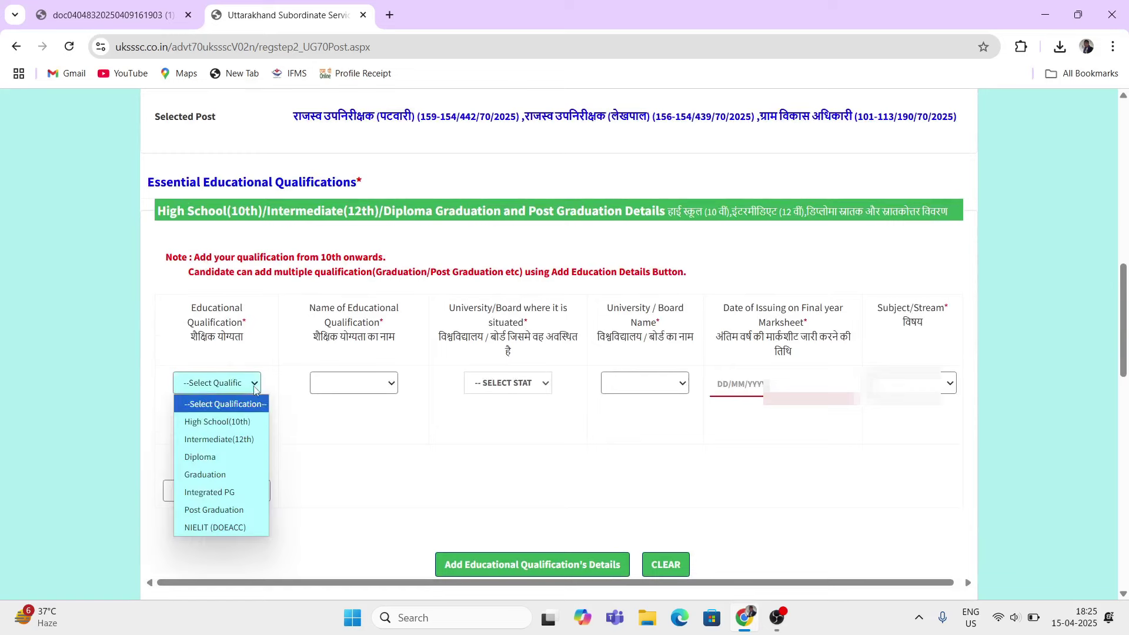
click(215, 422)
scroll(297, 431, down, 8)
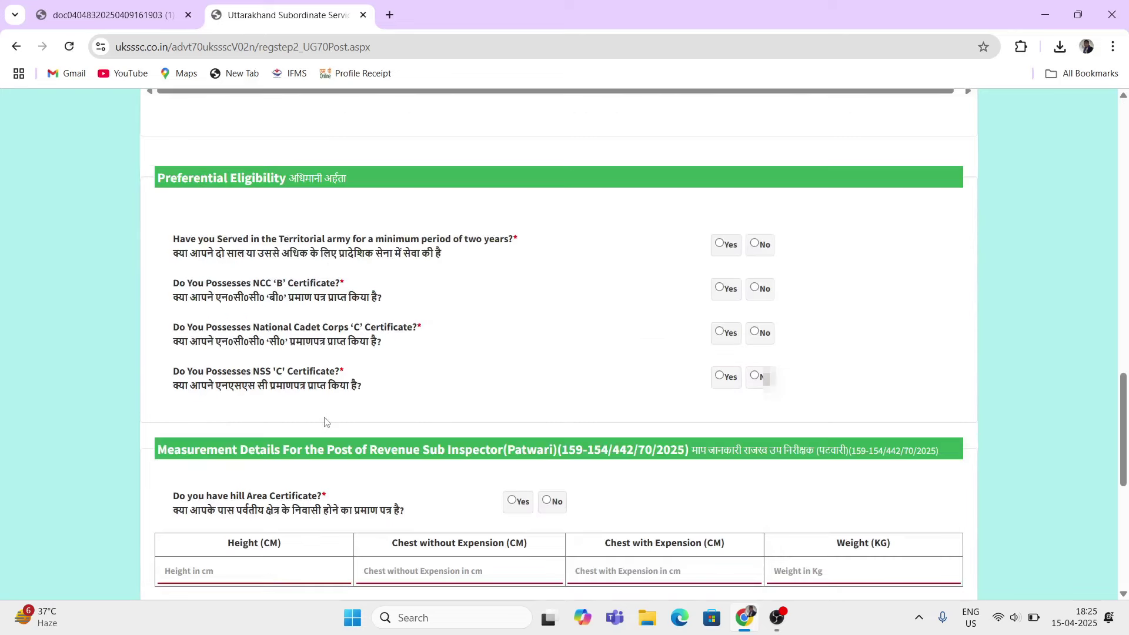
scroll(310, 413, up, 5)
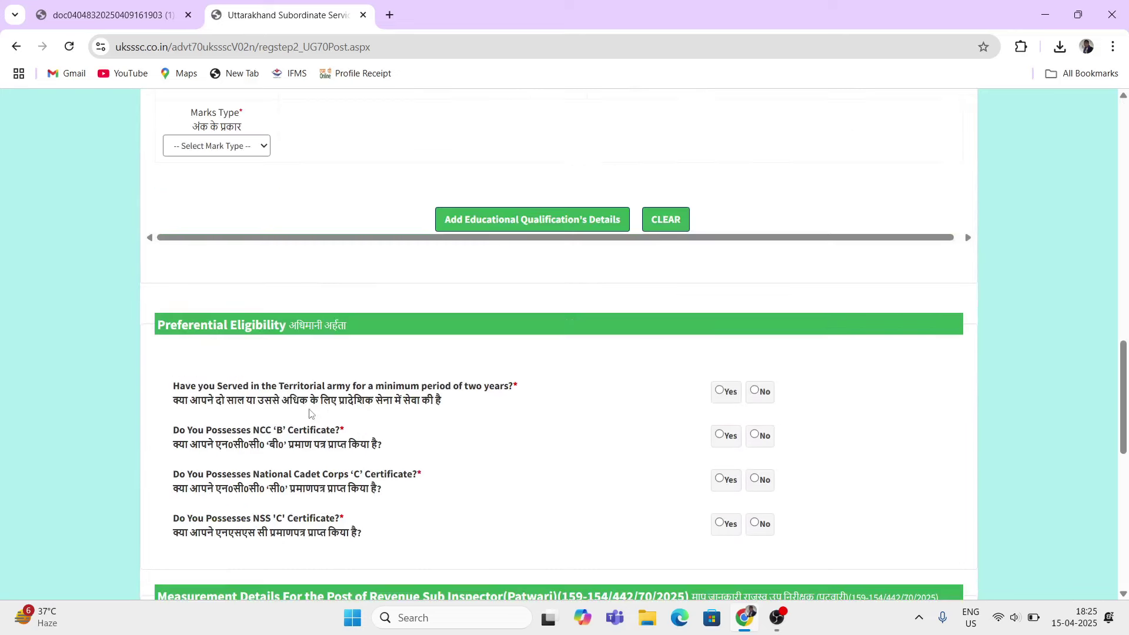
scroll(310, 413, up, 3)
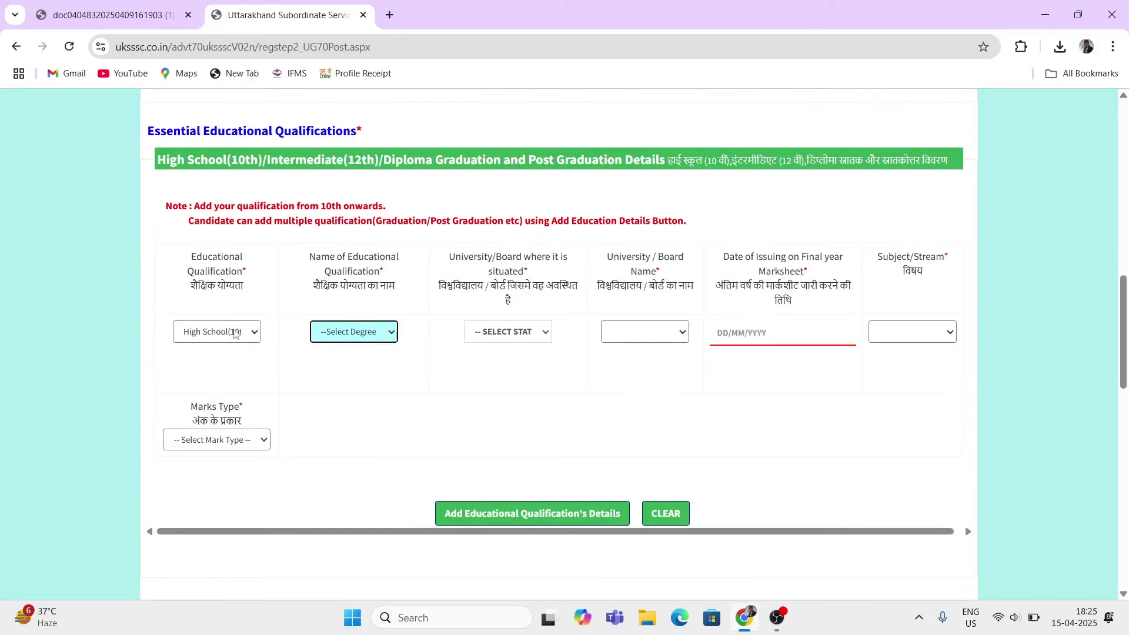
scroll(312, 374, up, 1)
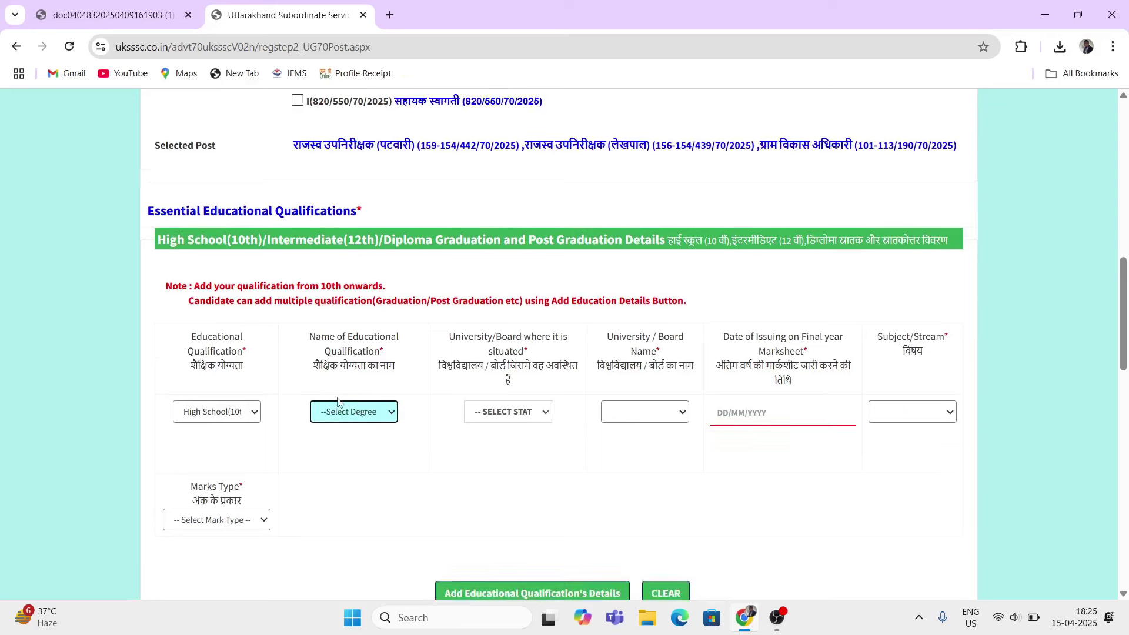
Step: Set the Name of Educational Qualification to High School(10th)
drag(326, 322, 374, 336)
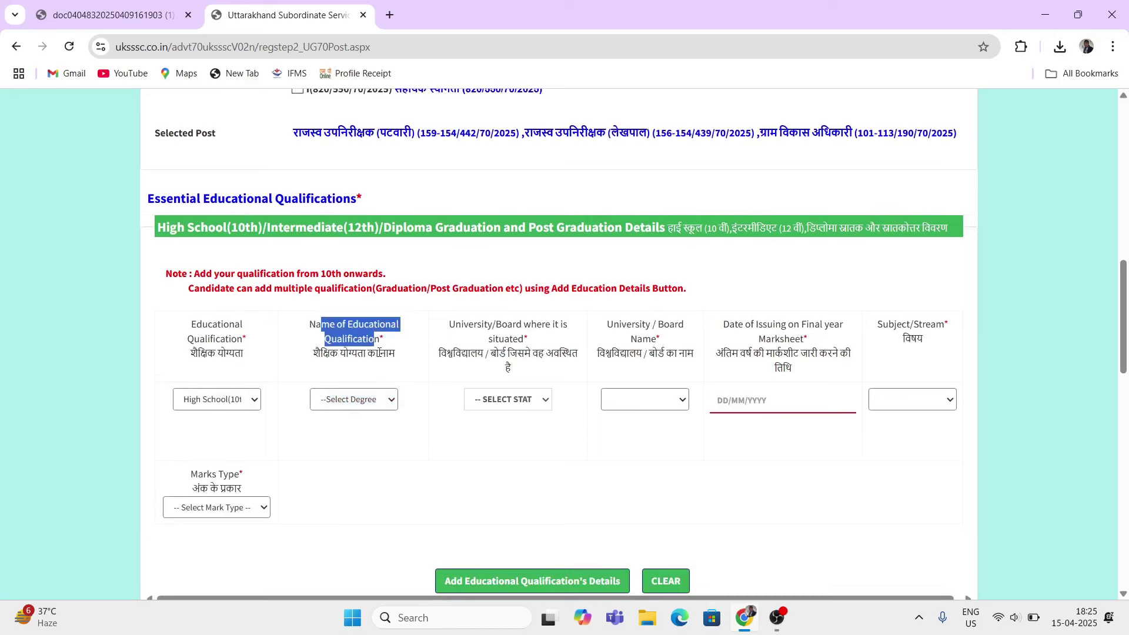
click(393, 400)
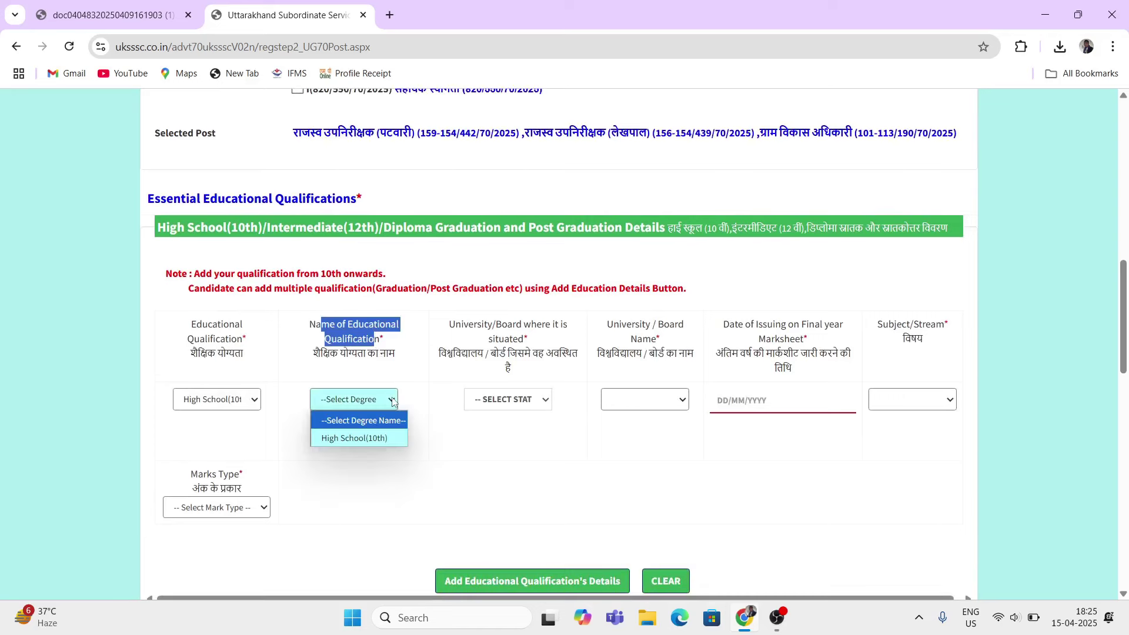
click(353, 438)
scroll(505, 406, down, 8)
scroll(506, 406, up, 9)
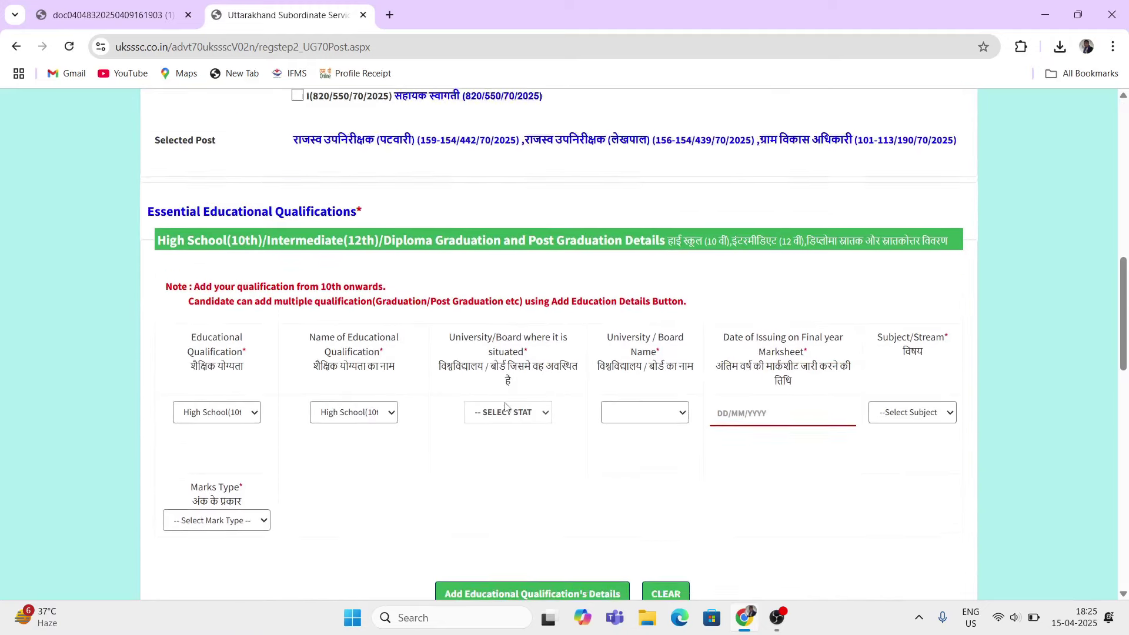
scroll(600, 385, down, 1)
Step: Find the Board dropdown still empty and open the State list instead
drag(612, 282, 656, 289)
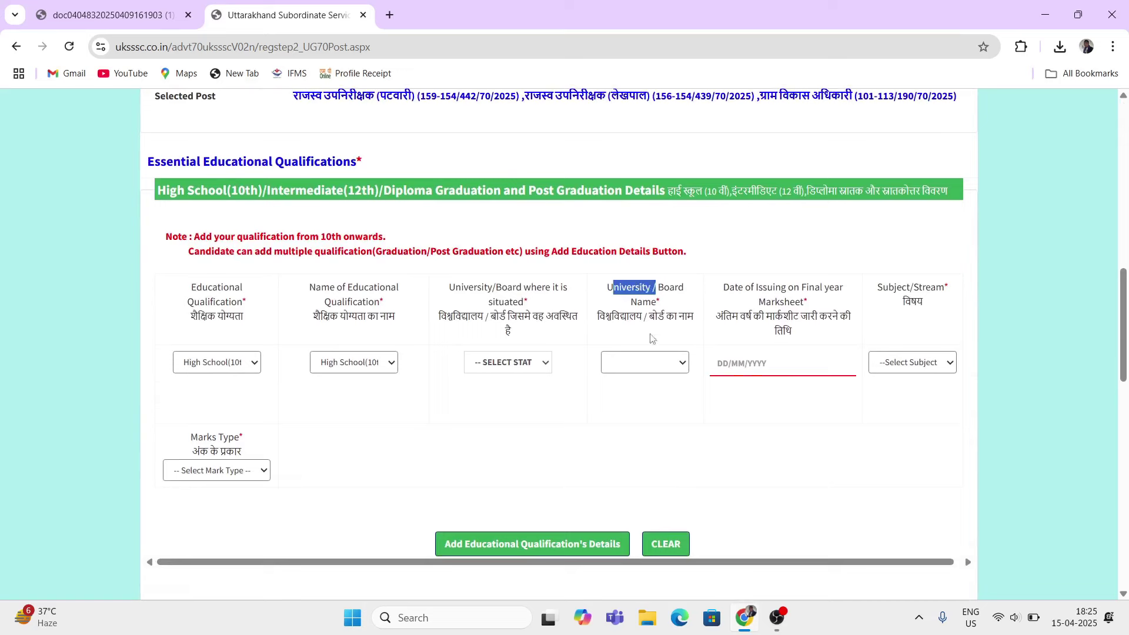
click(645, 363)
click(664, 364)
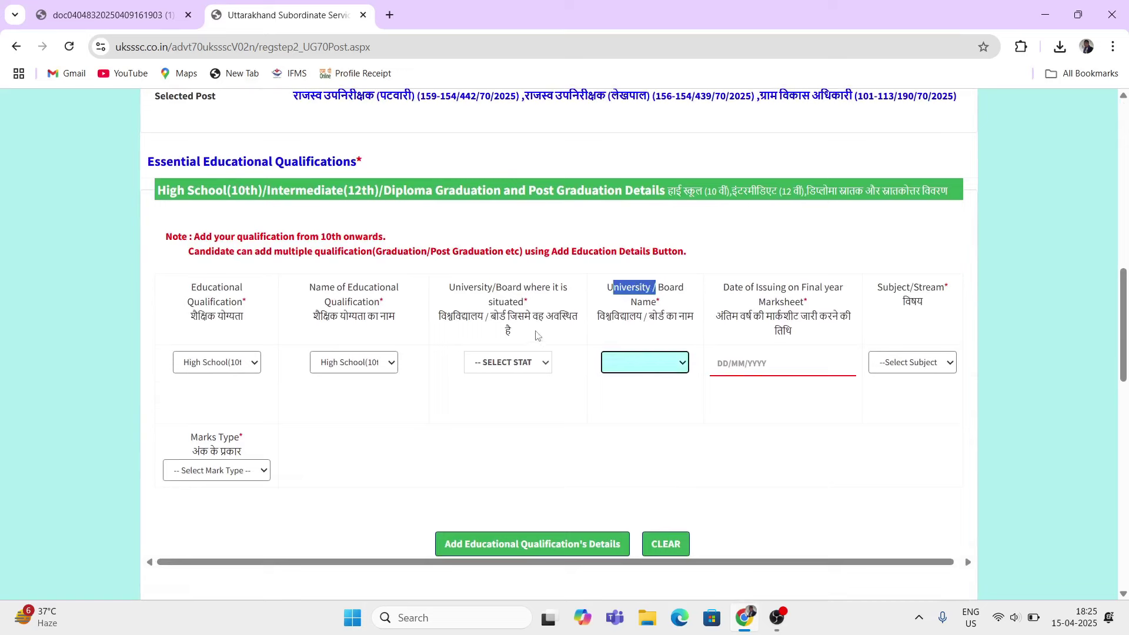
drag(448, 294, 513, 299)
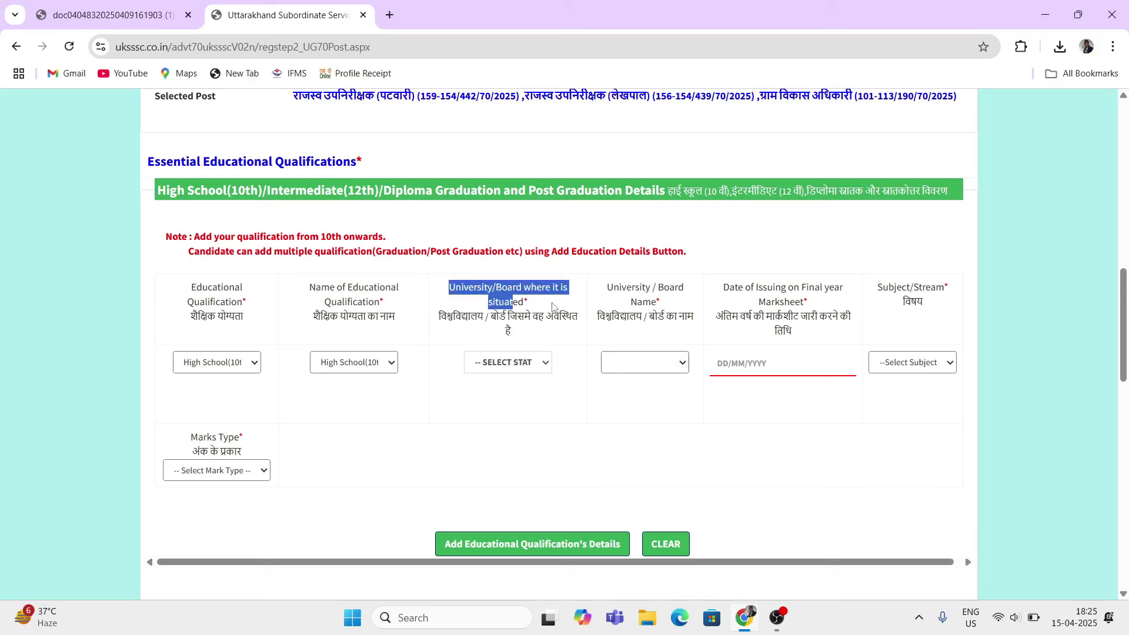
drag(480, 316, 526, 328)
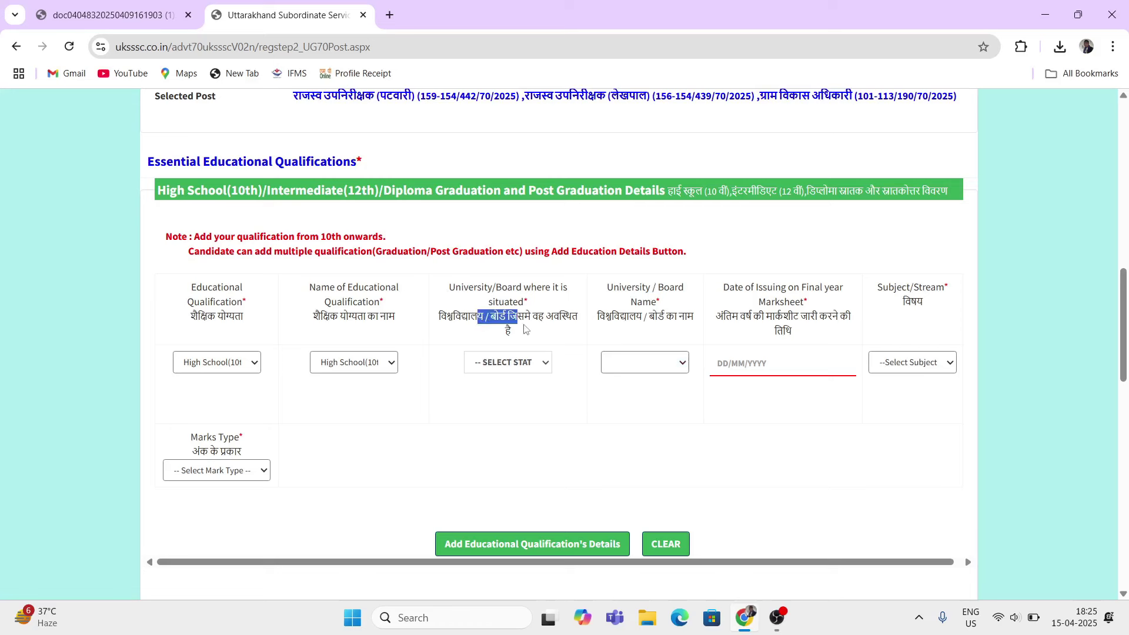
click(514, 369)
Step: Choose UTTARAKHAND as the High School row's state
scroll(511, 206, down, 5)
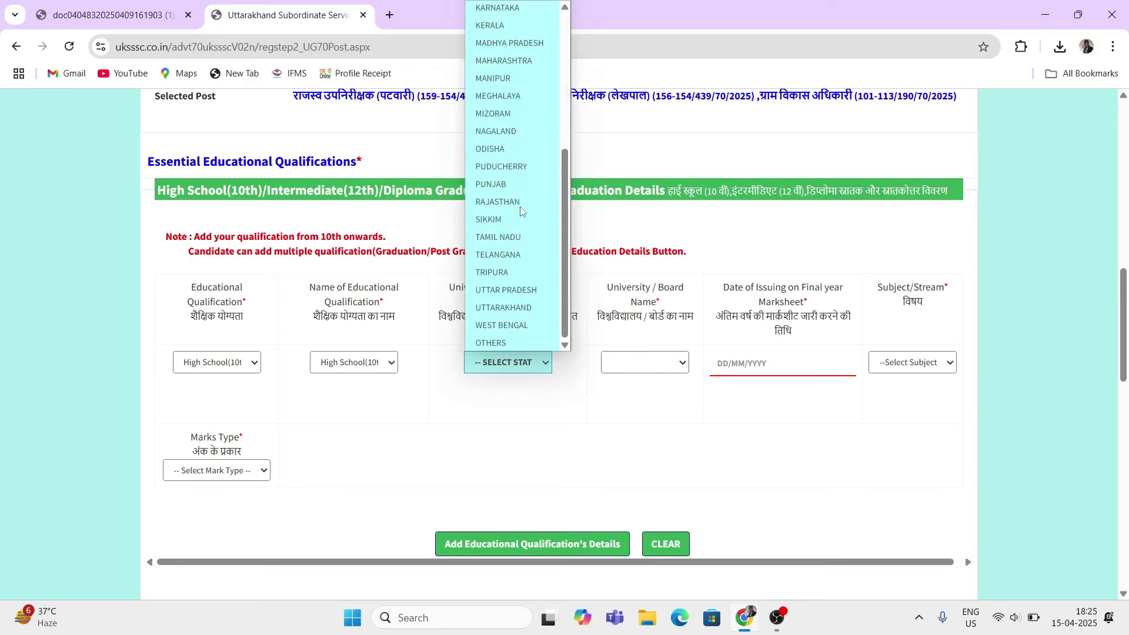
click(523, 307)
scroll(525, 307, down, 8)
scroll(524, 307, up, 7)
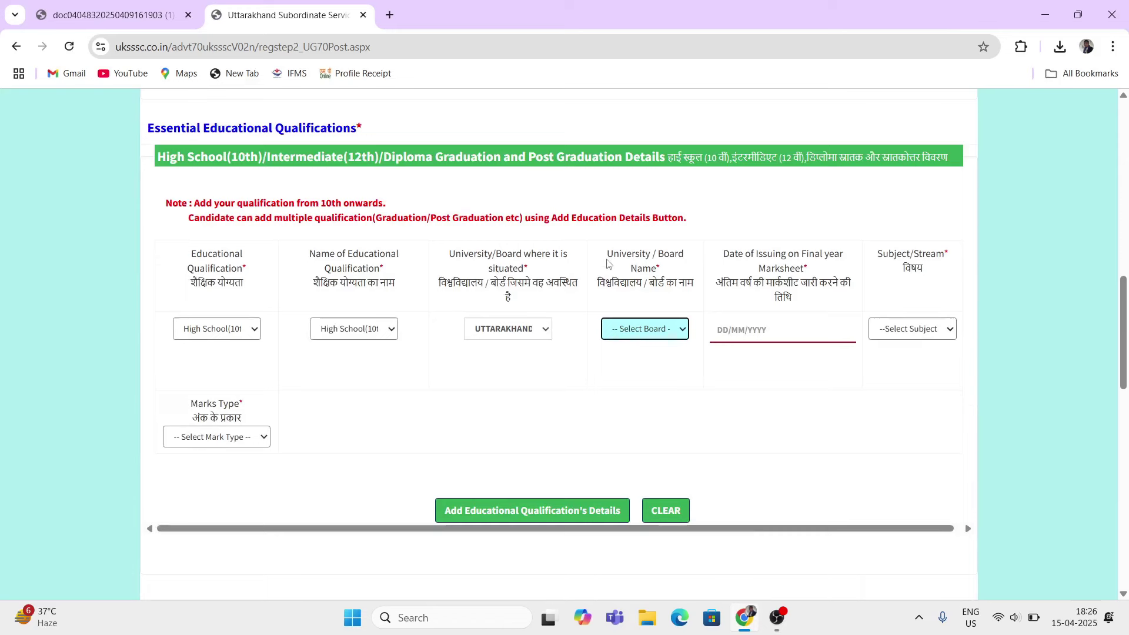
Step: Choose Uttrakhand Board of School Education as the board
drag(606, 257, 635, 258)
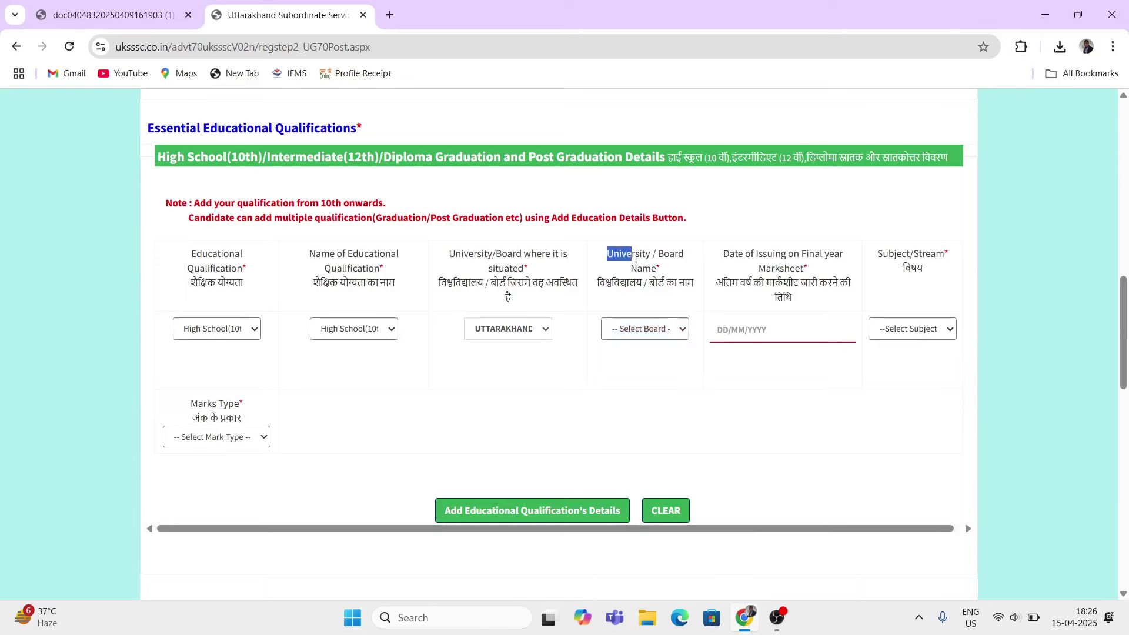
click(651, 329)
scroll(666, 238, down, 2)
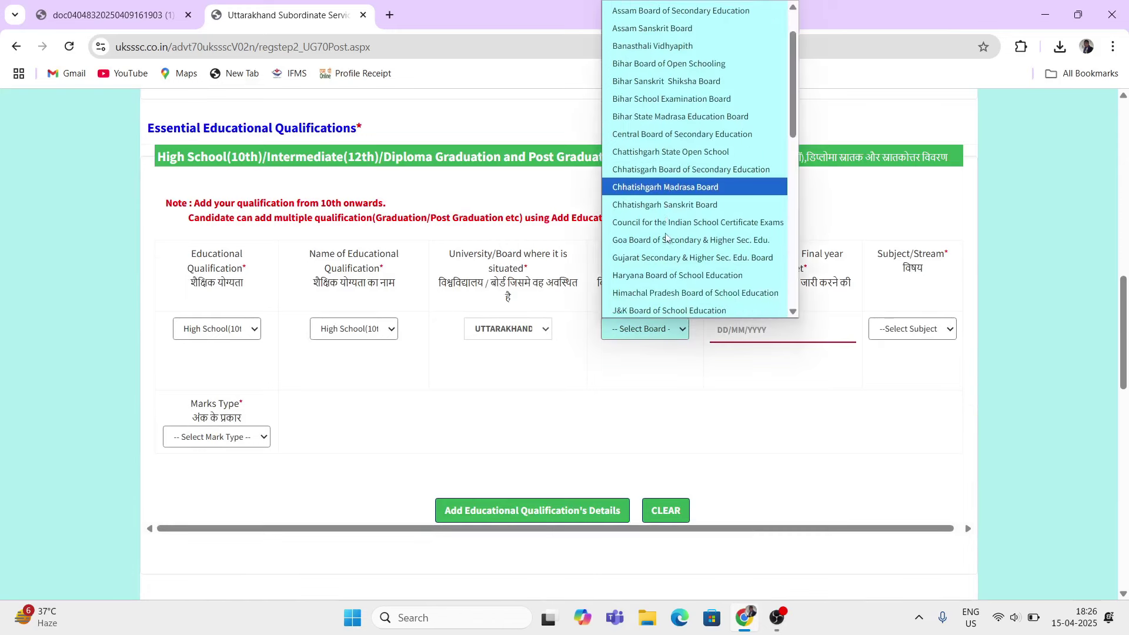
scroll(666, 238, down, 10)
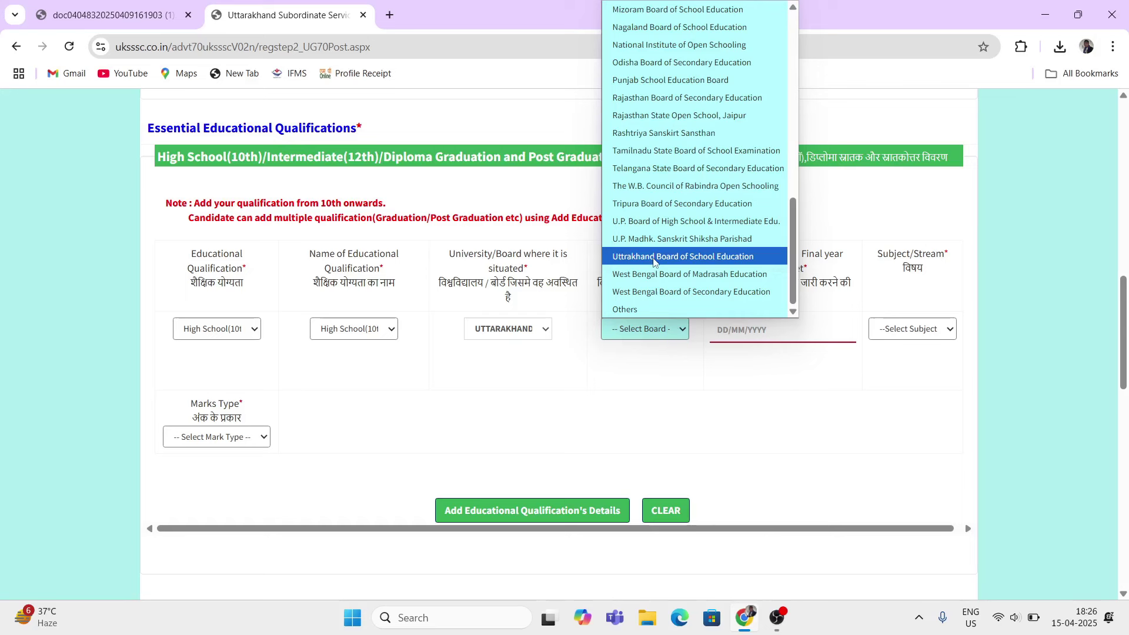
click(652, 258)
drag(734, 257, 771, 259)
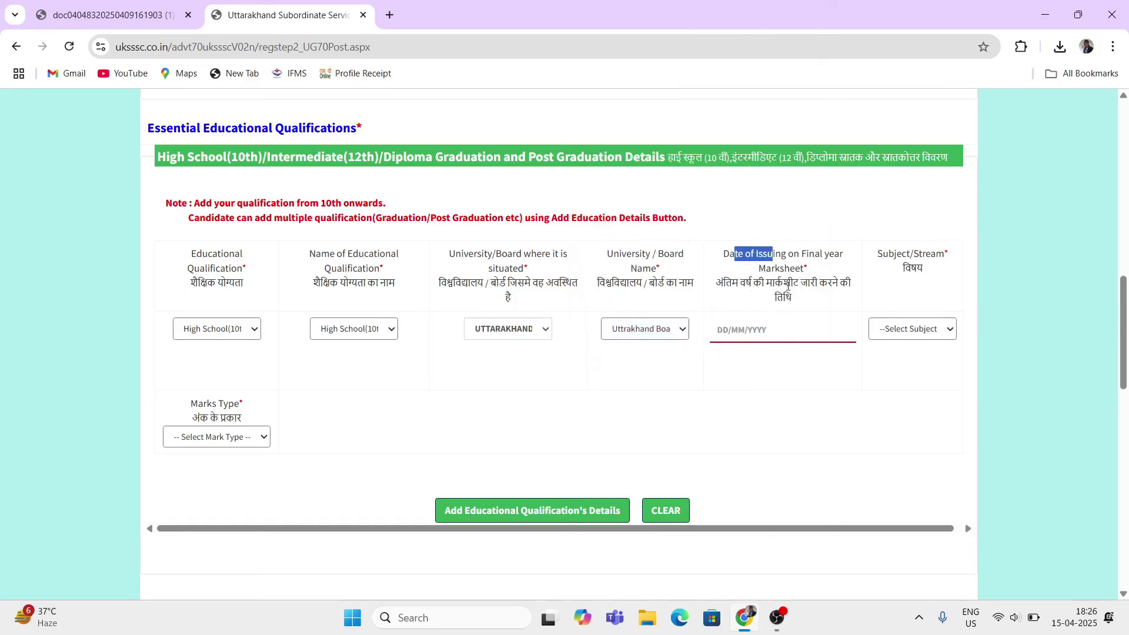
click(780, 328)
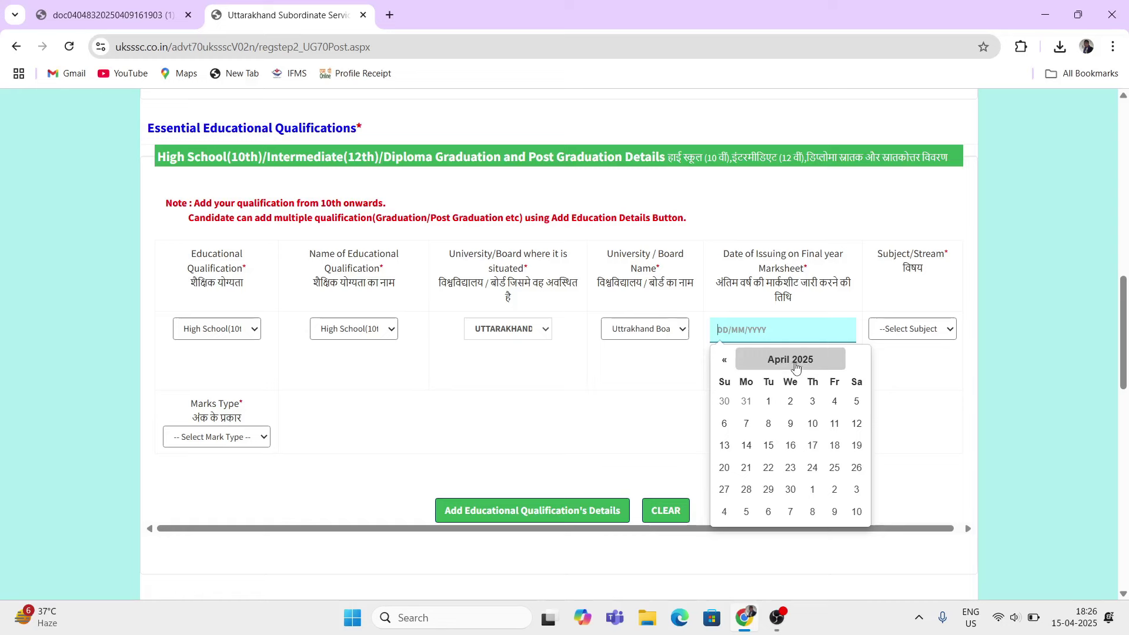
Step: Set the marksheet issue date to 19/05/2015
click(793, 365)
click(791, 365)
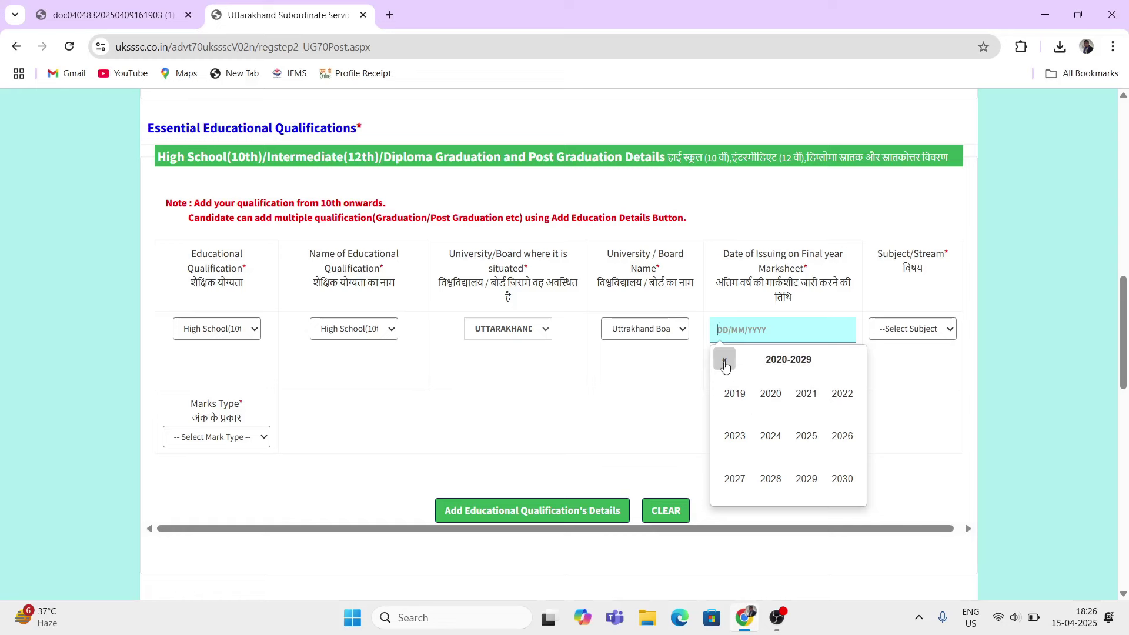
click(724, 360)
click(808, 444)
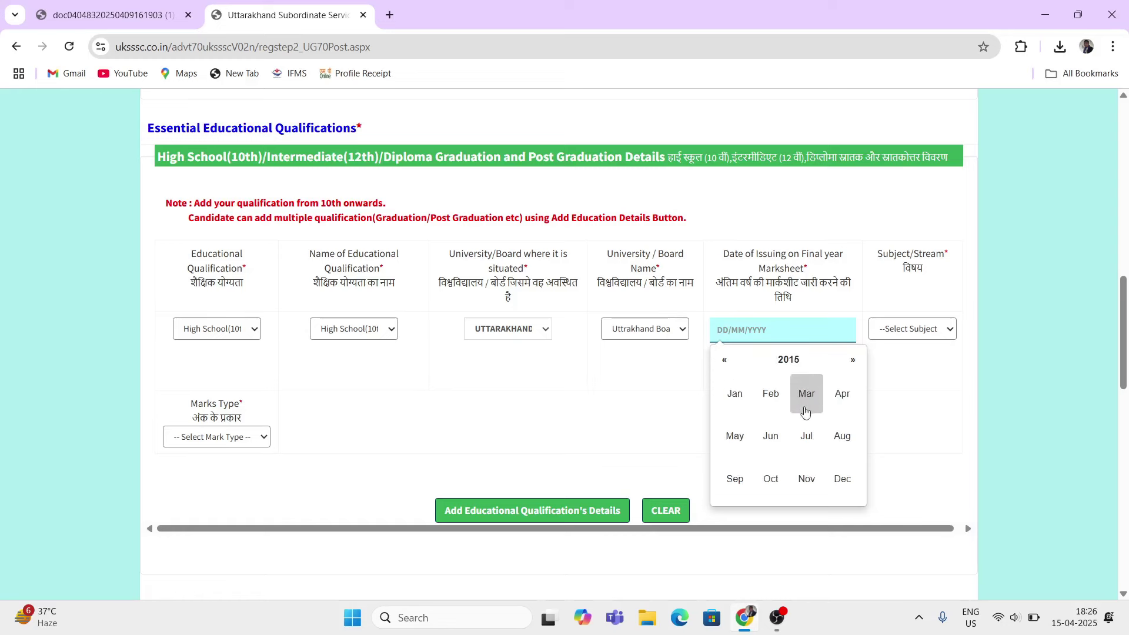
click(735, 436)
click(769, 468)
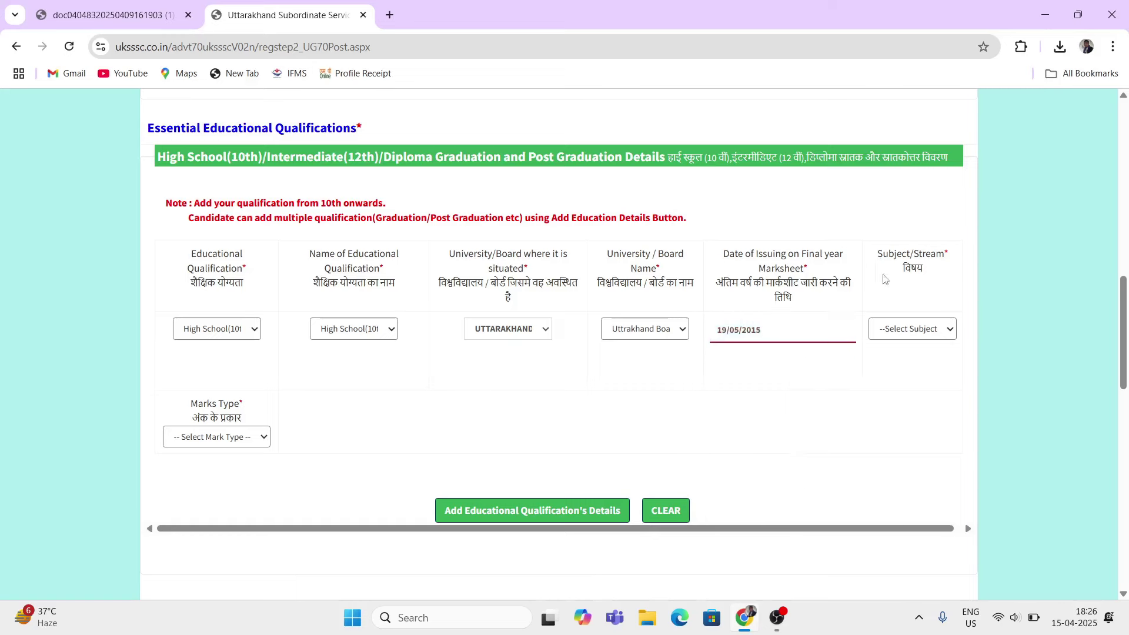
Step: Choose High School Subjects as the stream and Marks as the marks type
drag(882, 255, 912, 259)
click(911, 329)
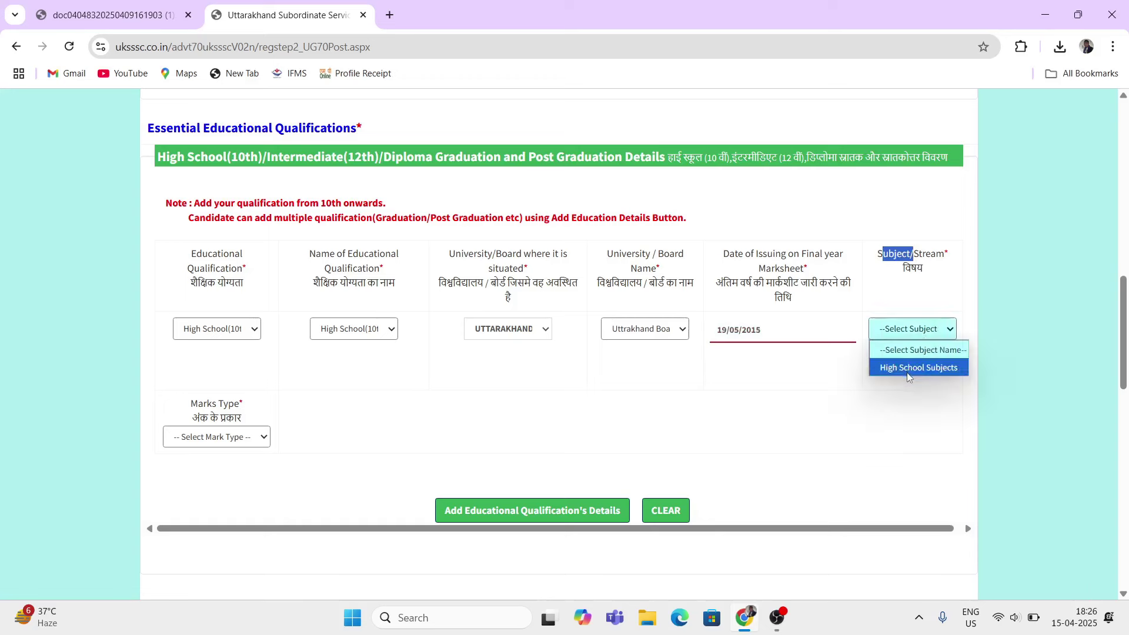
click(906, 372)
drag(198, 404, 233, 415)
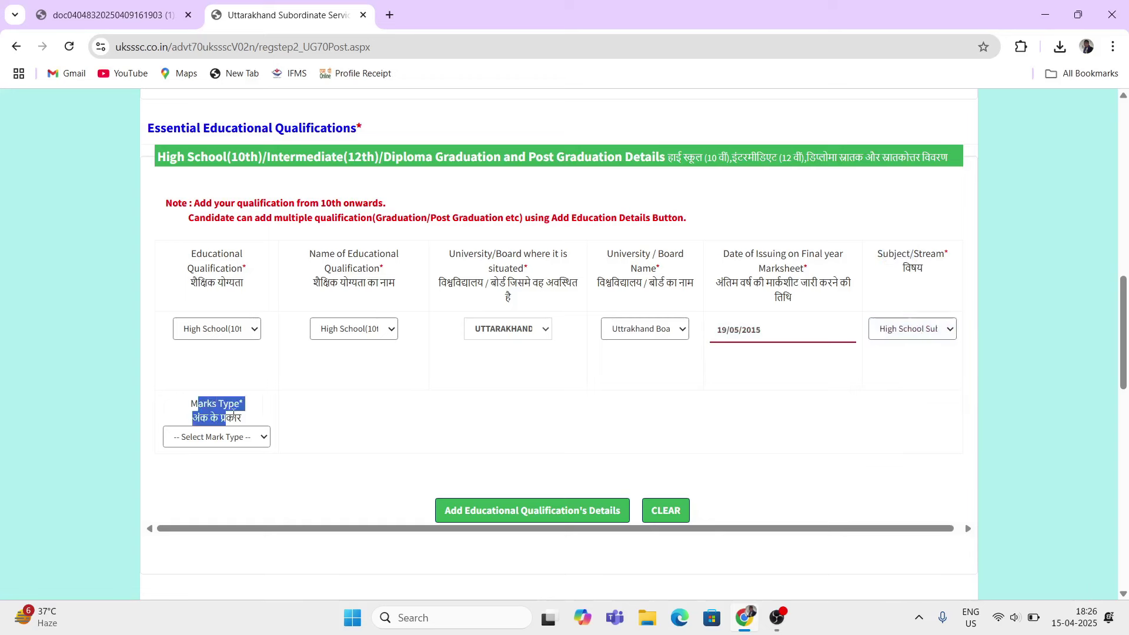
click(233, 440)
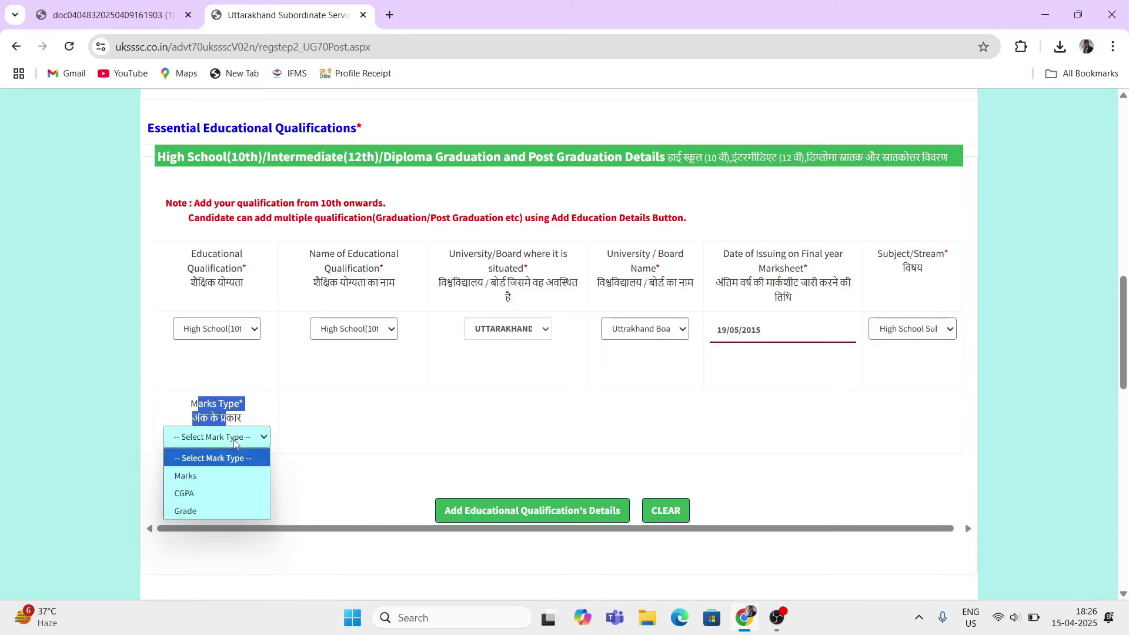
click(199, 481)
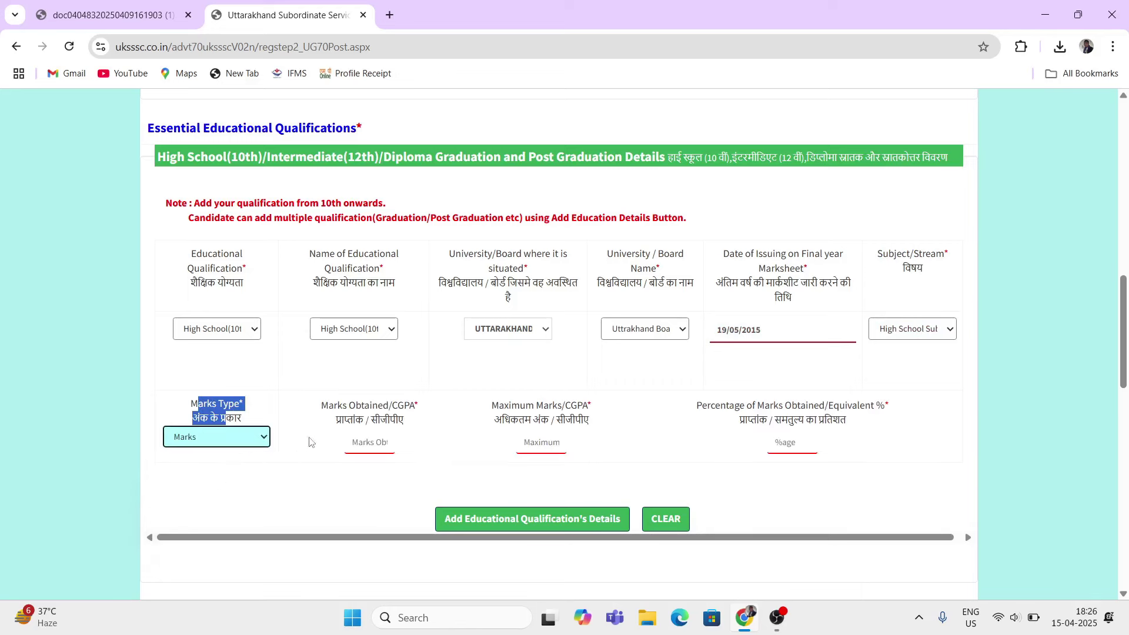
Step: Enter 350 marks obtained out of 500 maximum, giving 70 percent
drag(321, 404, 388, 406)
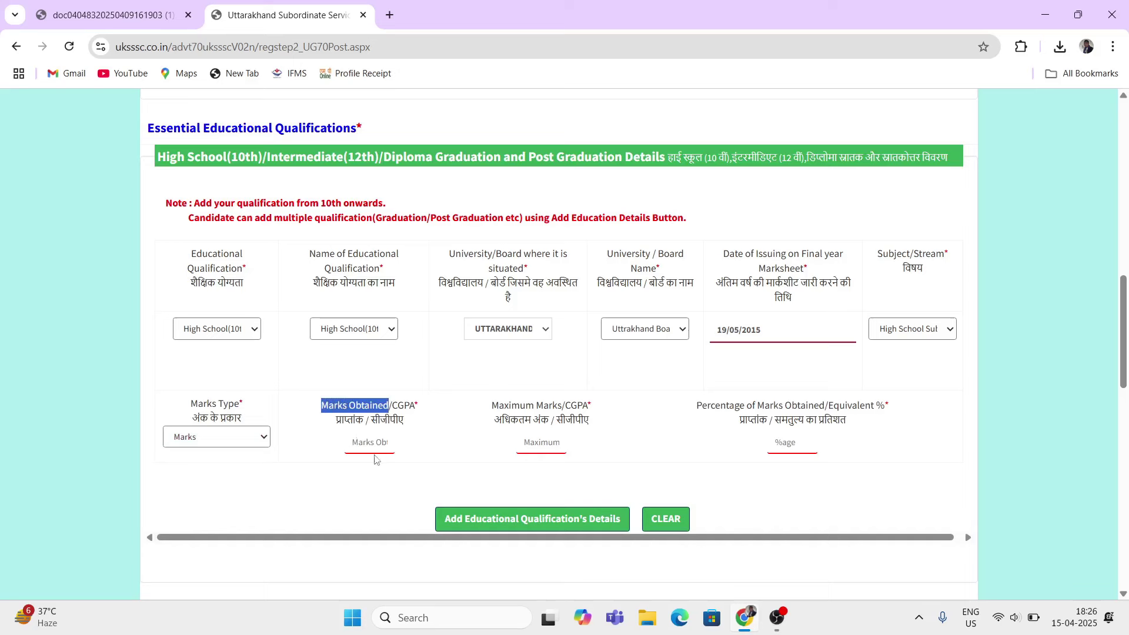
click(369, 447)
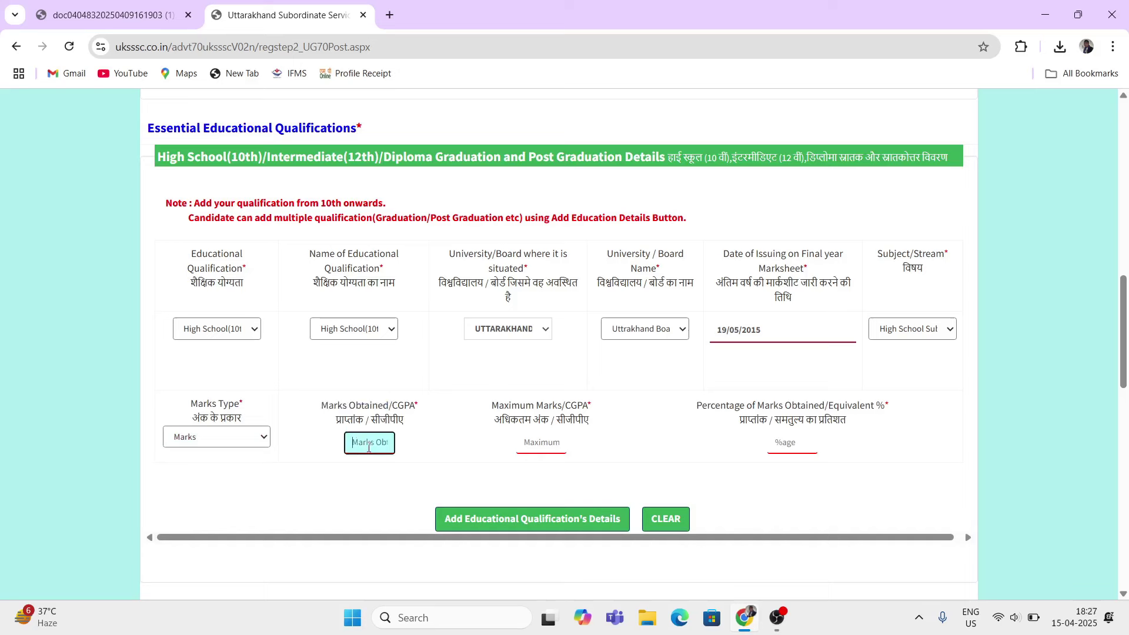
text(350)
drag(515, 415, 532, 416)
click(538, 450)
text(19/0)
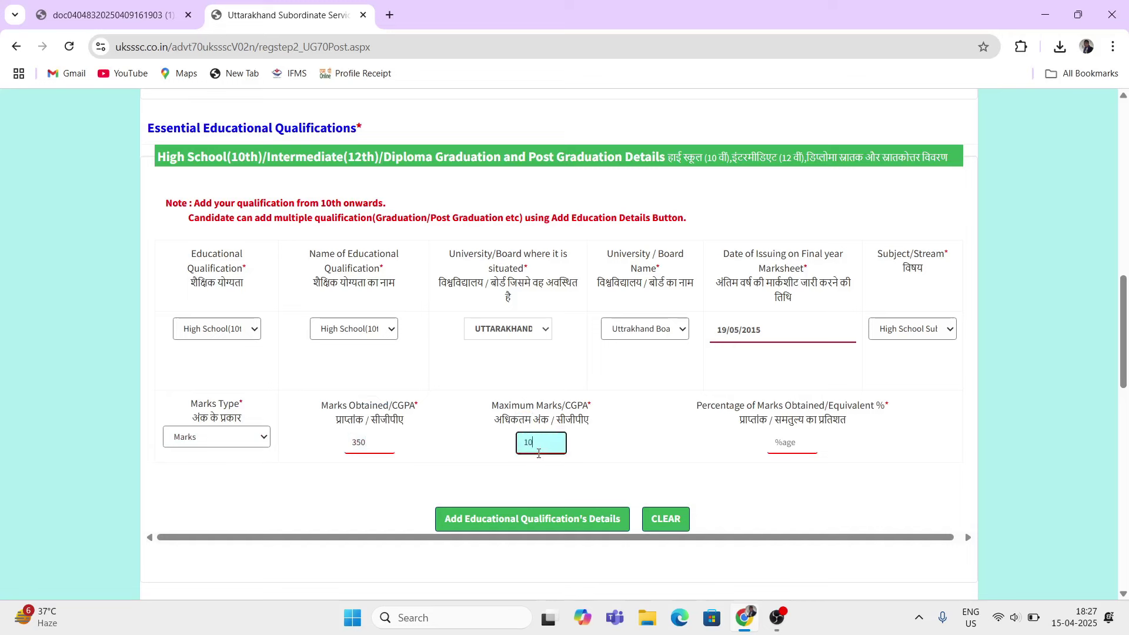
key(BackSpace)
key(BackSpace)
text(500)
click(742, 468)
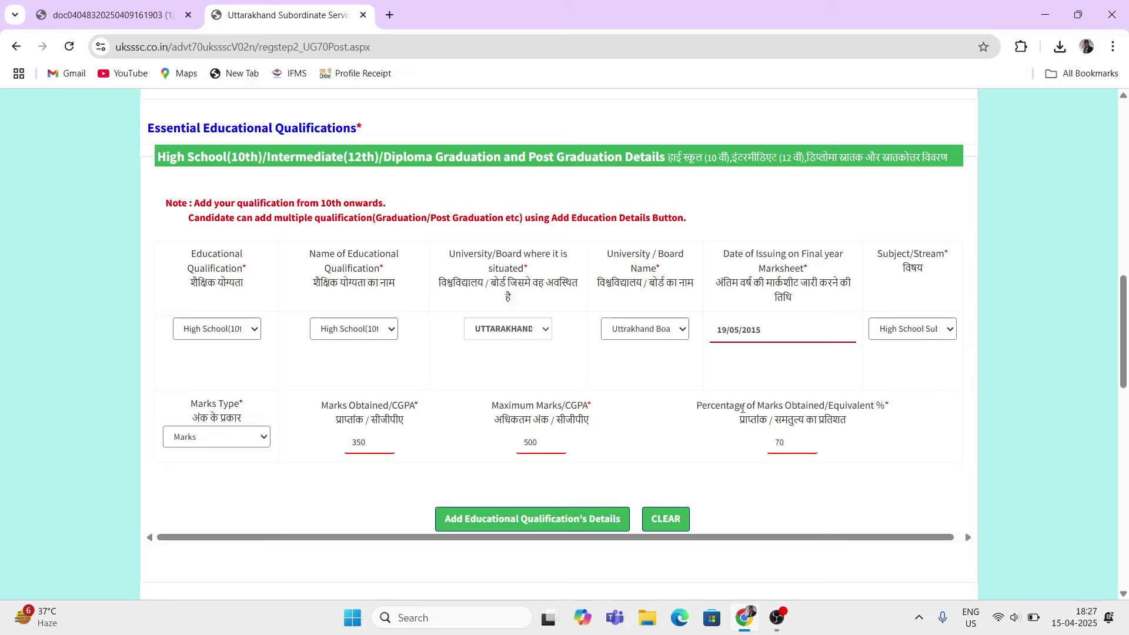
Step: Add the High School qualification row to the qualifications table
drag(702, 406, 836, 441)
click(676, 460)
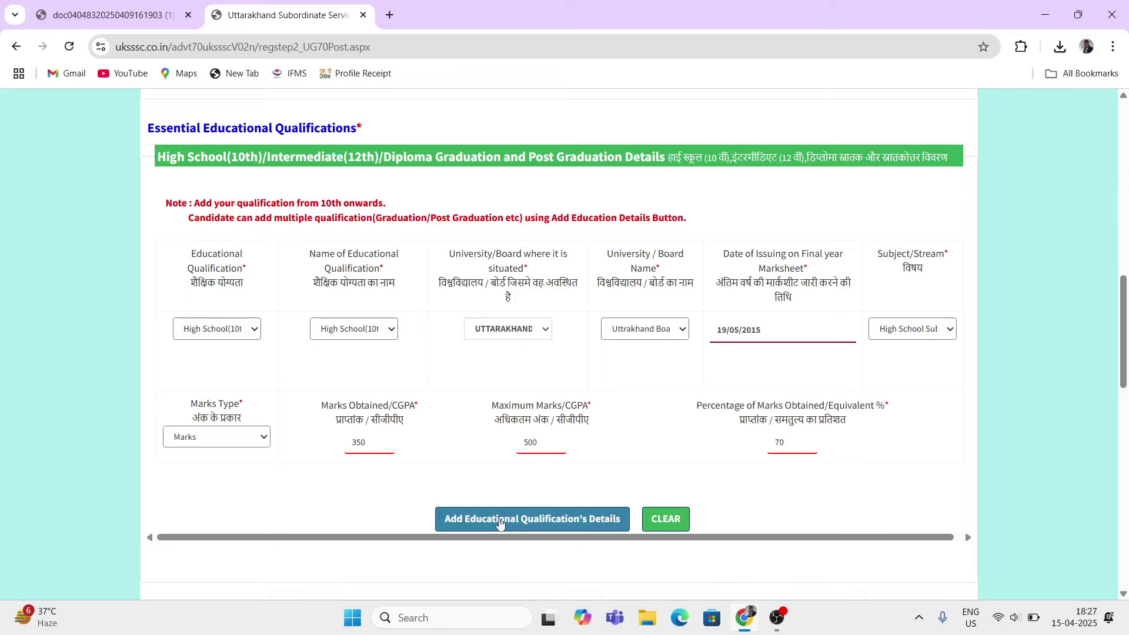
click(566, 520)
Step: Choose Intermediate(12th) as the educational qualification for the new row
scroll(569, 527, up, 3)
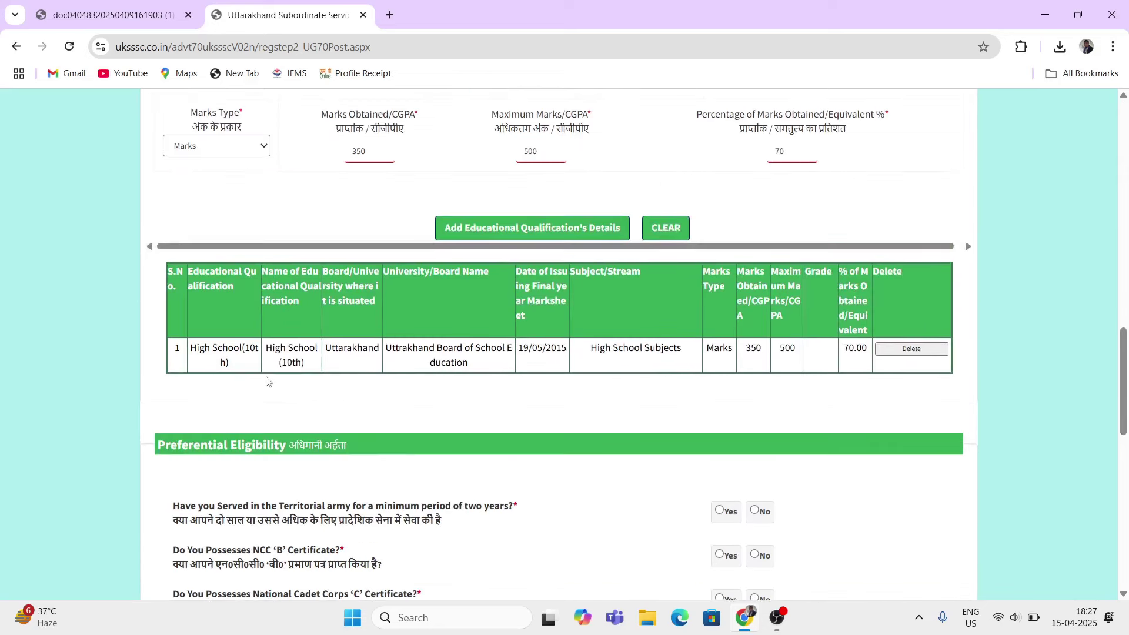
drag(266, 381, 262, 365)
click(260, 361)
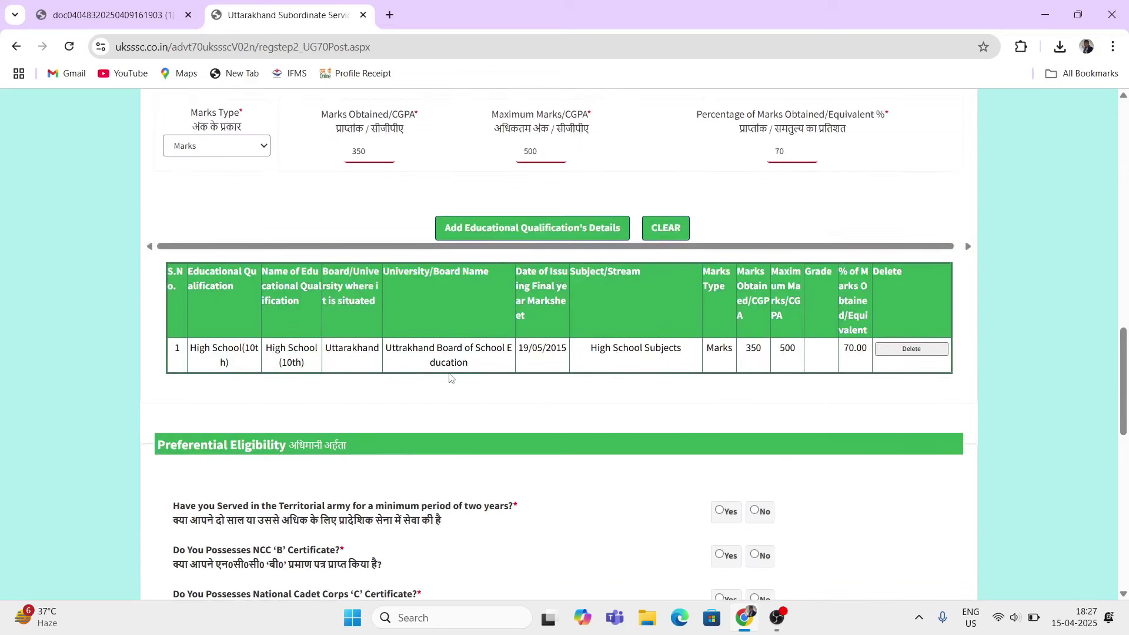
scroll(450, 378, up, 4)
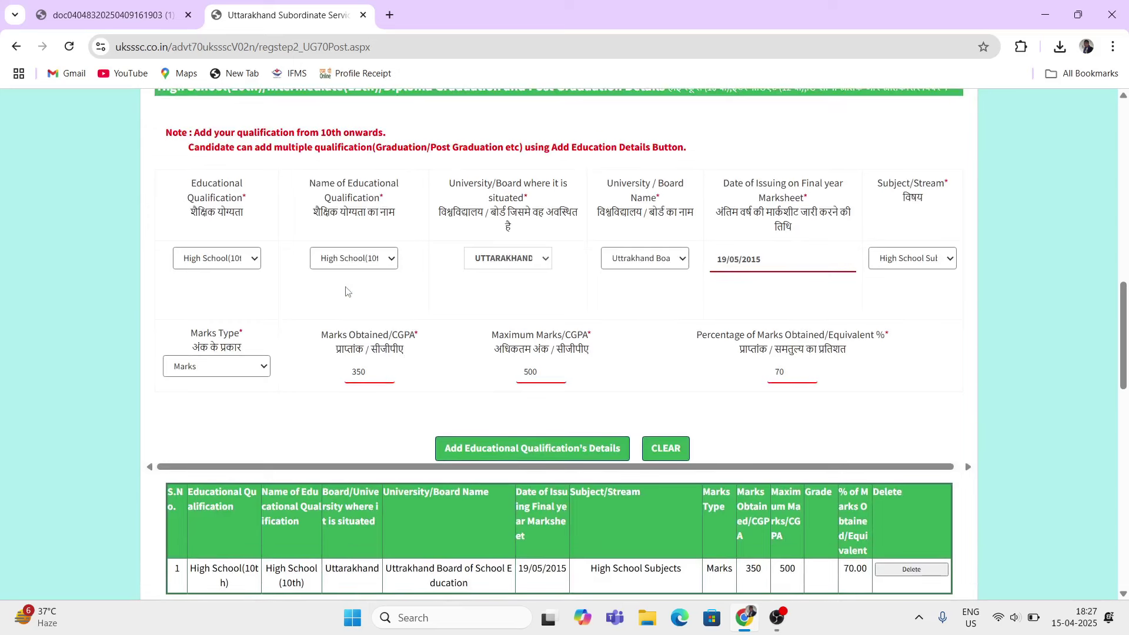
click(255, 265)
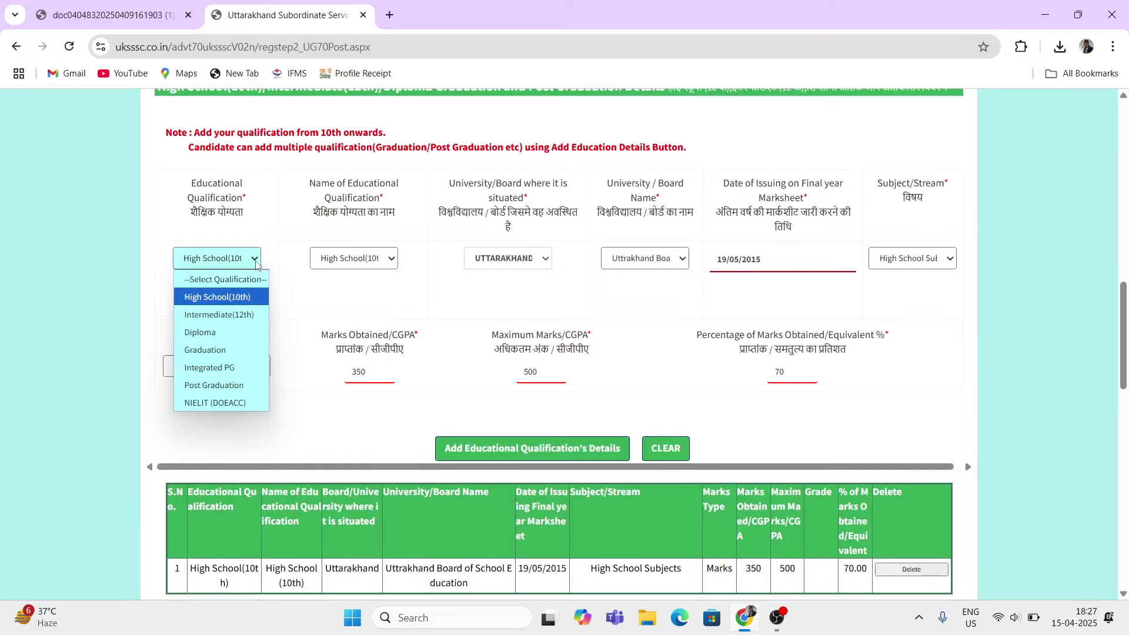
click(246, 315)
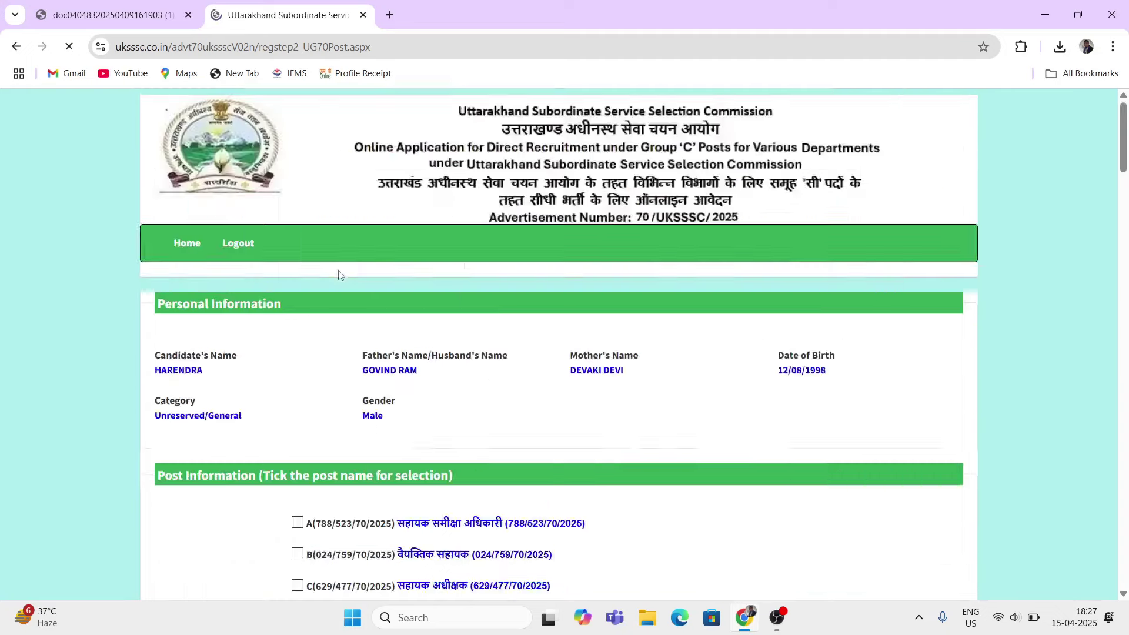
Step: Set both the qualification and the qualification name to Intermediate(12th)
scroll(348, 240, up, 3)
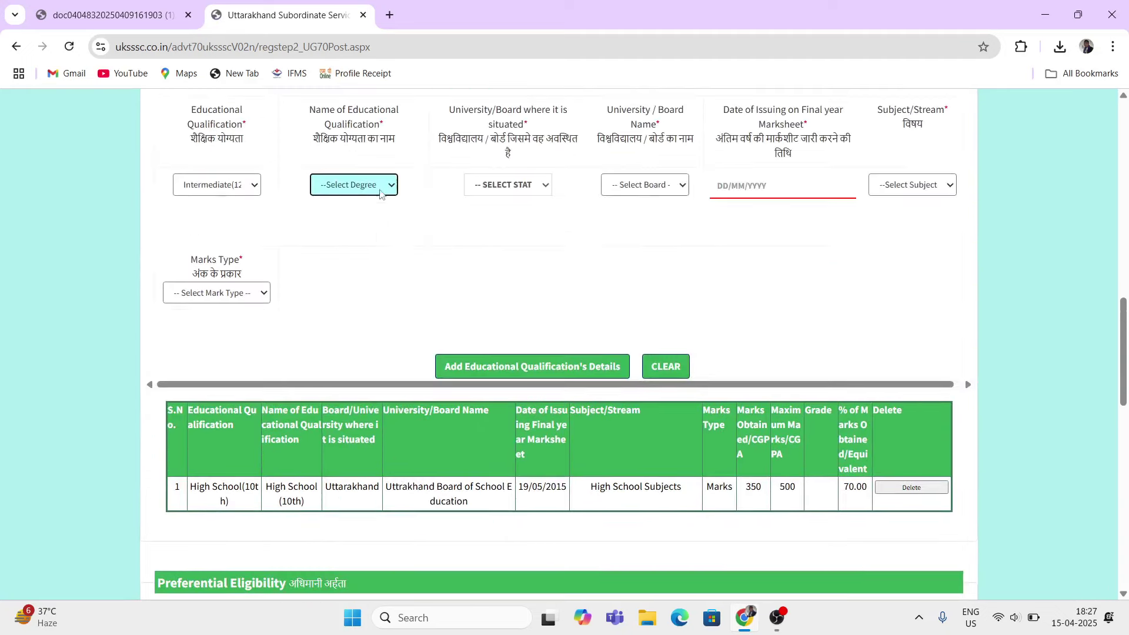
drag(322, 182, 369, 197)
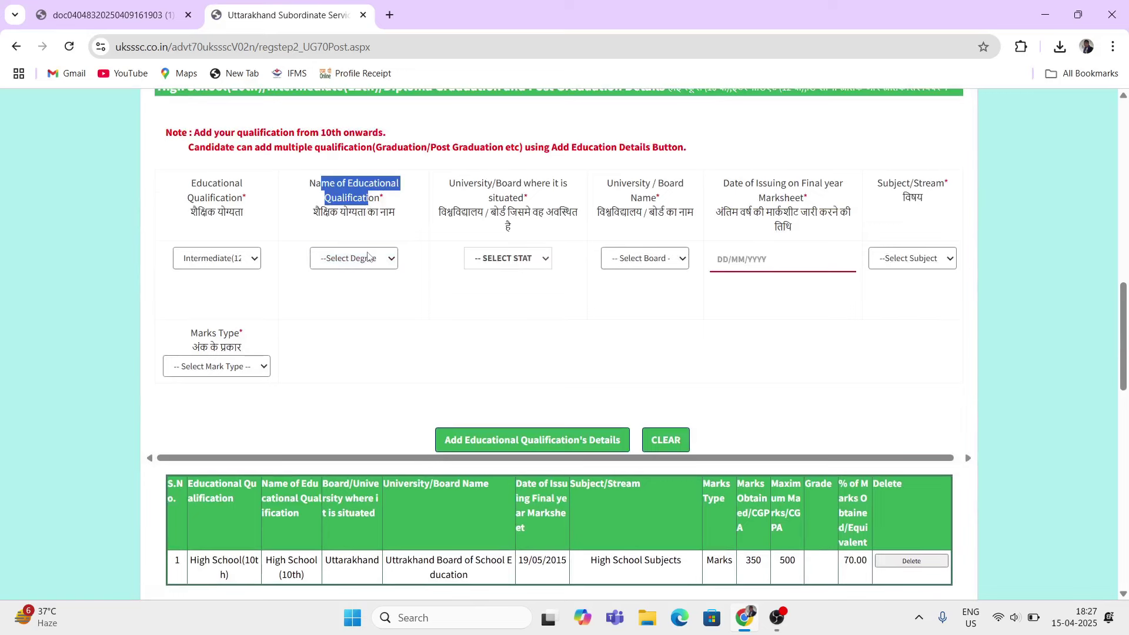
click(367, 256)
click(356, 293)
key(alt+Left)
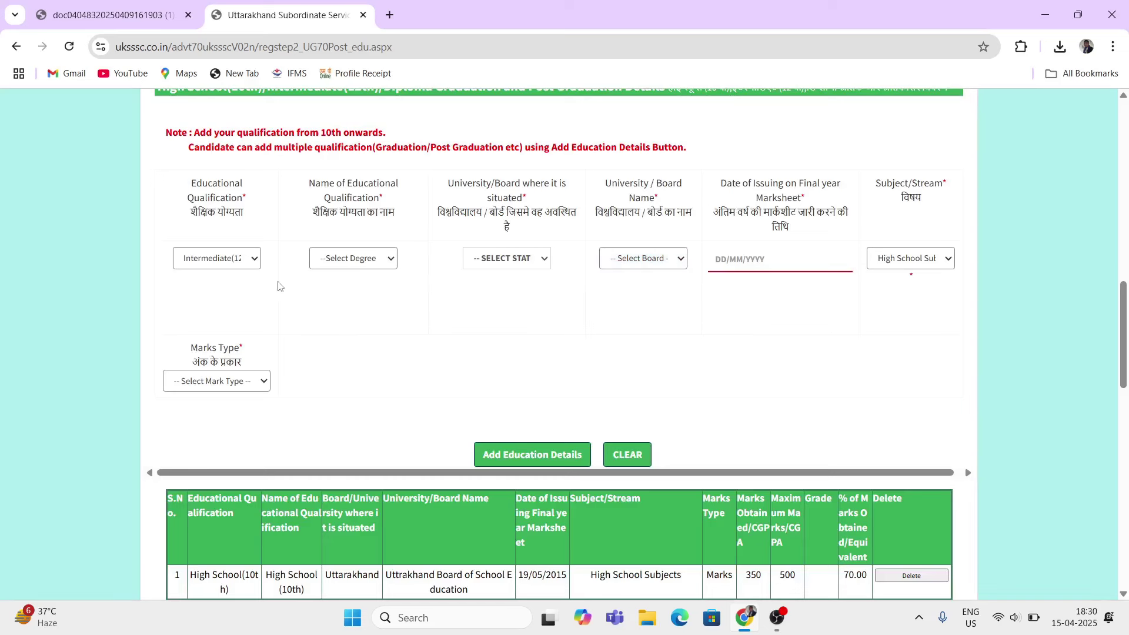
click(256, 266)
click(218, 332)
click(375, 264)
click(365, 298)
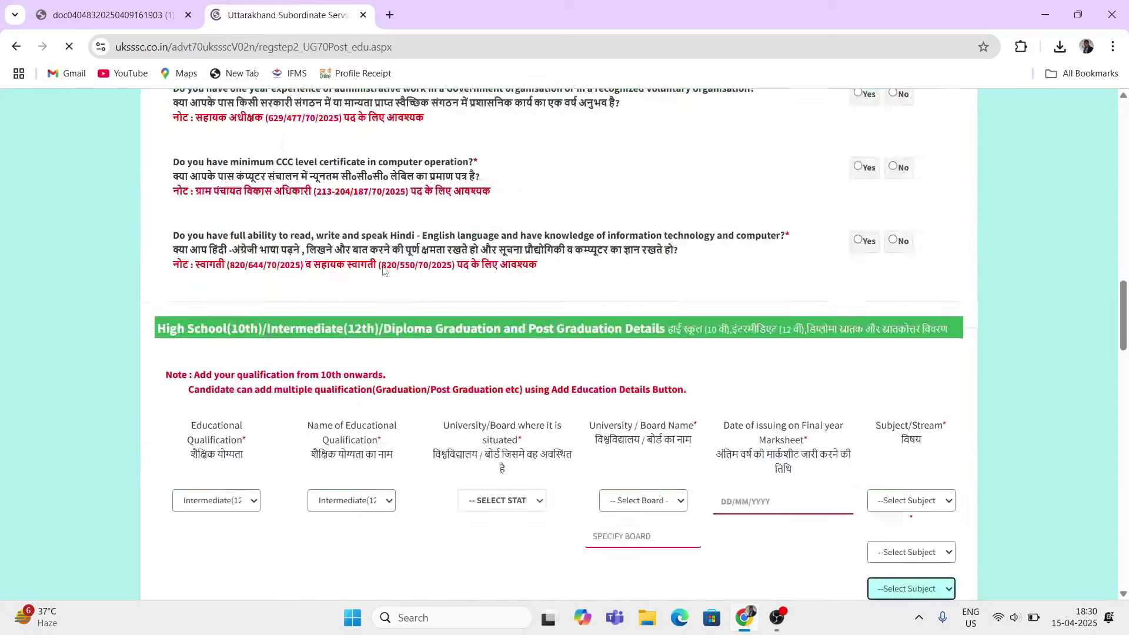
Step: Set the board's state to UTTARAKHAND and the board to Uttarakhand board
scroll(435, 256, up, 8)
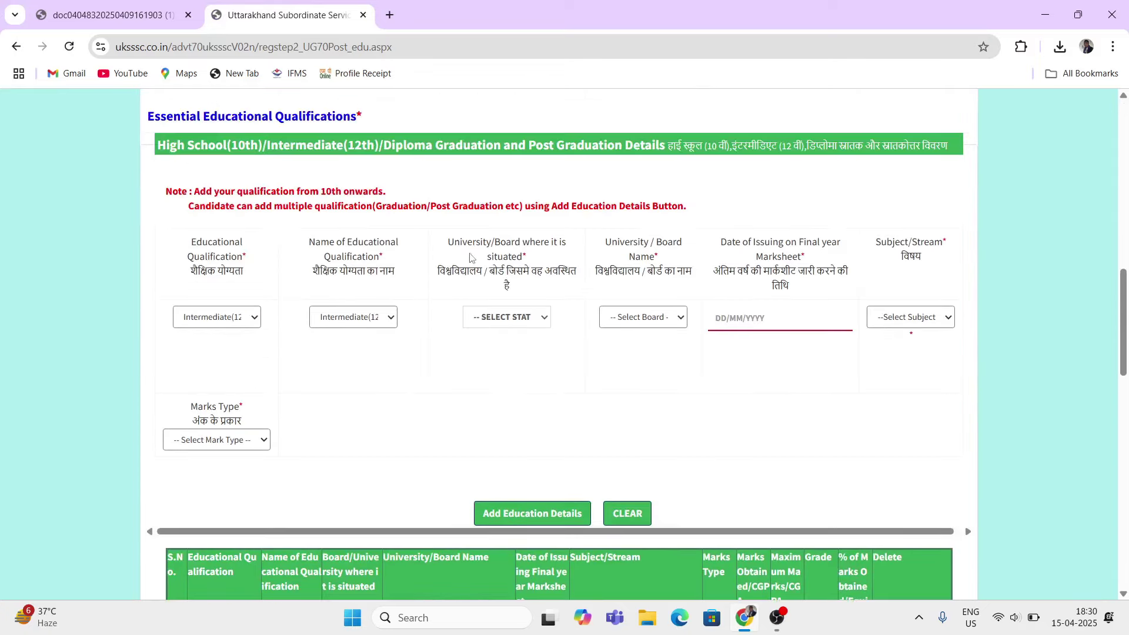
drag(453, 247, 518, 263)
click(513, 318)
scroll(498, 226, down, 5)
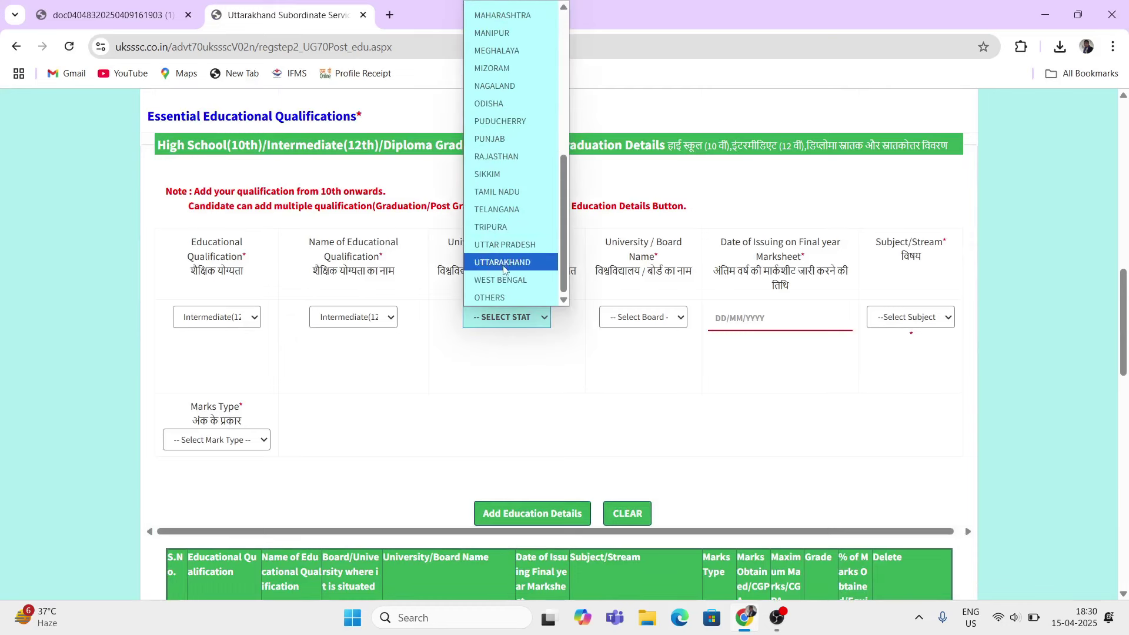
click(503, 262)
scroll(552, 319, down, 6)
scroll(502, 309, up, 6)
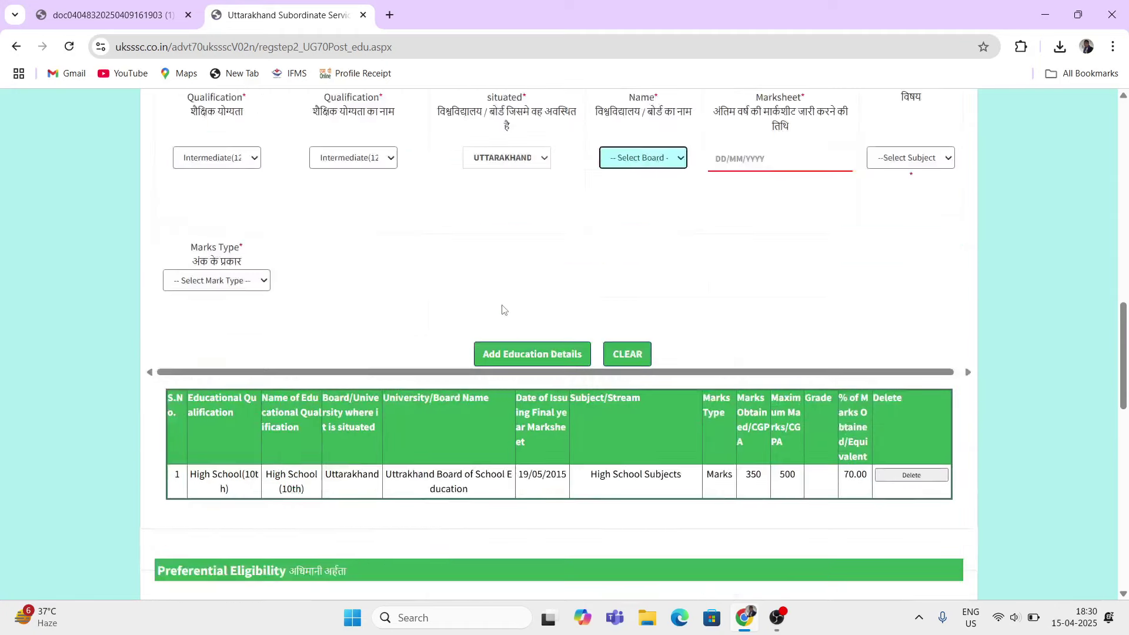
drag(616, 187, 657, 183)
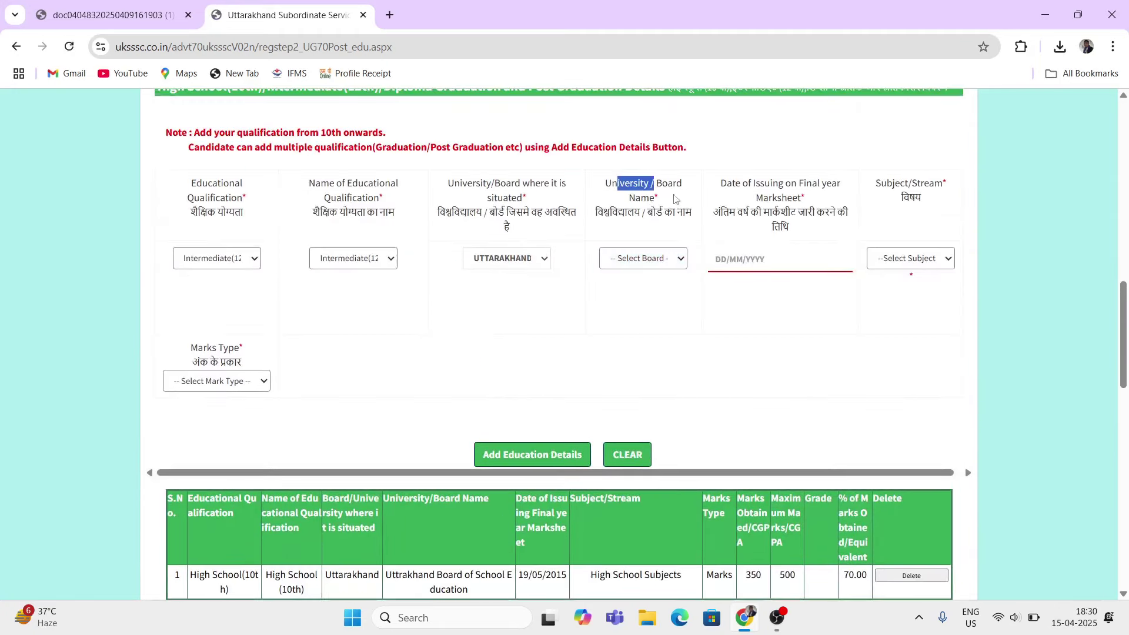
click(638, 258)
scroll(669, 340, down, 10)
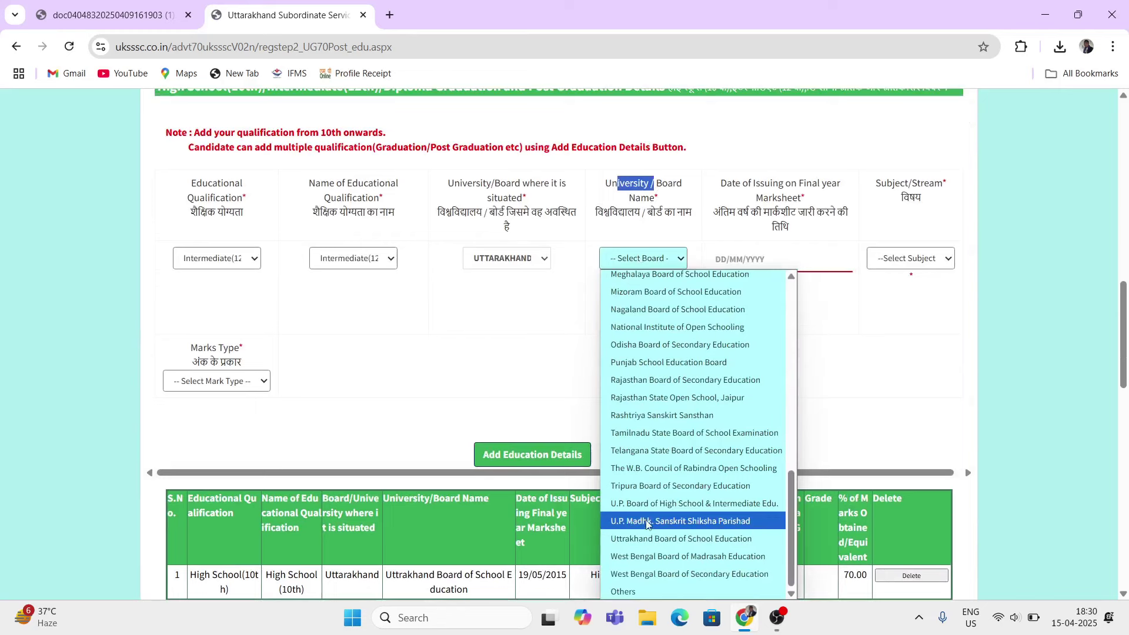
click(679, 539)
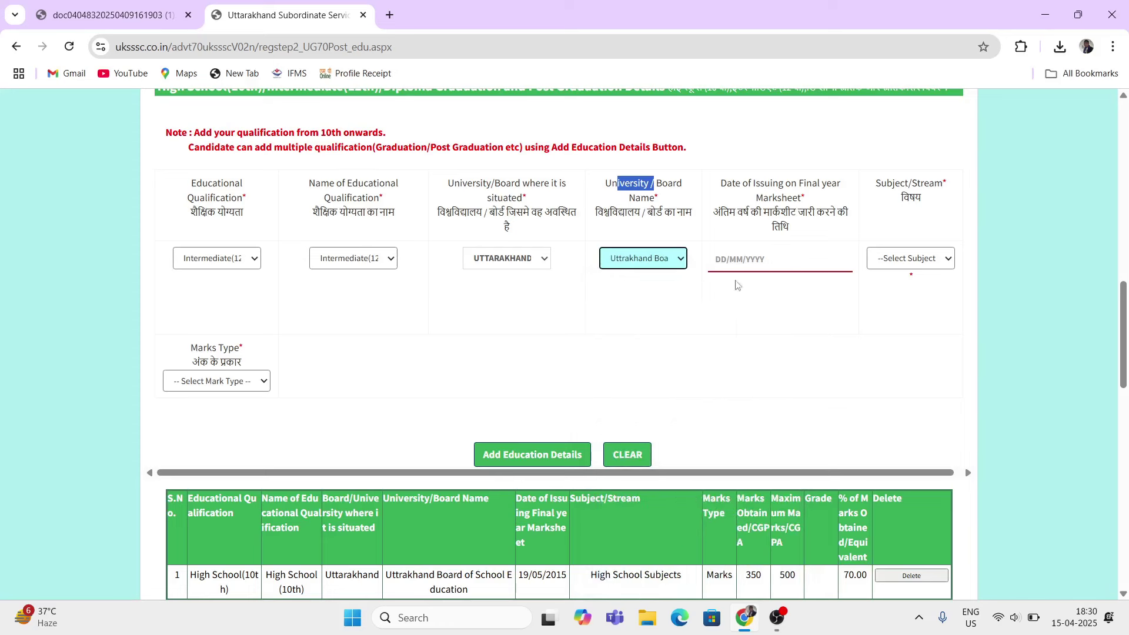
Step: Set the Intermediate marksheet date to 30/06/2017
drag(726, 185, 772, 186)
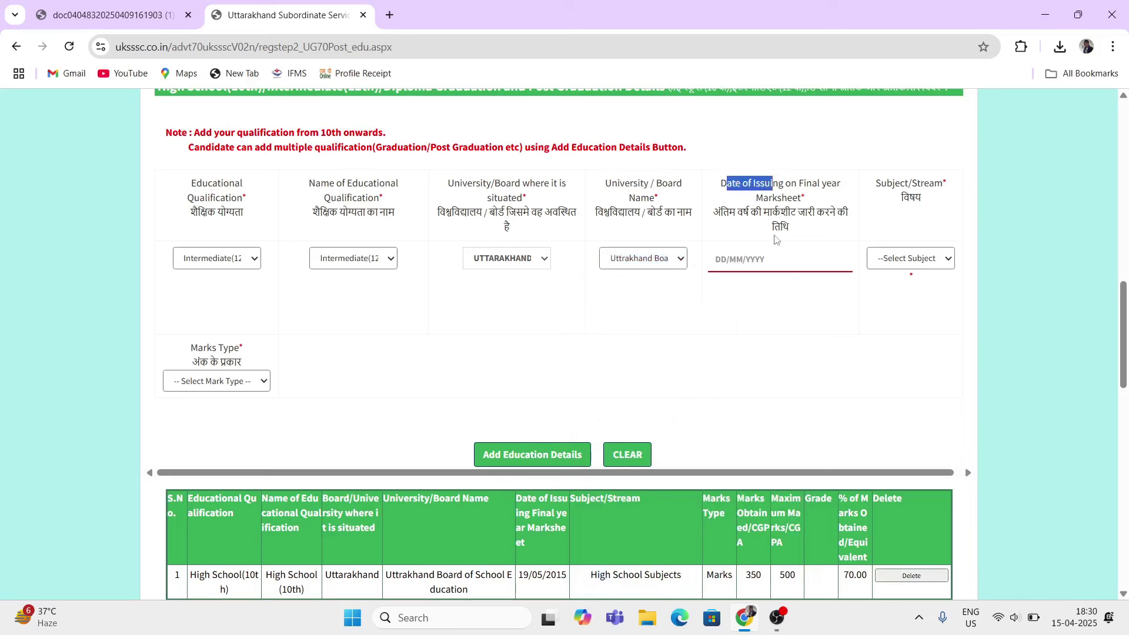
click(750, 269)
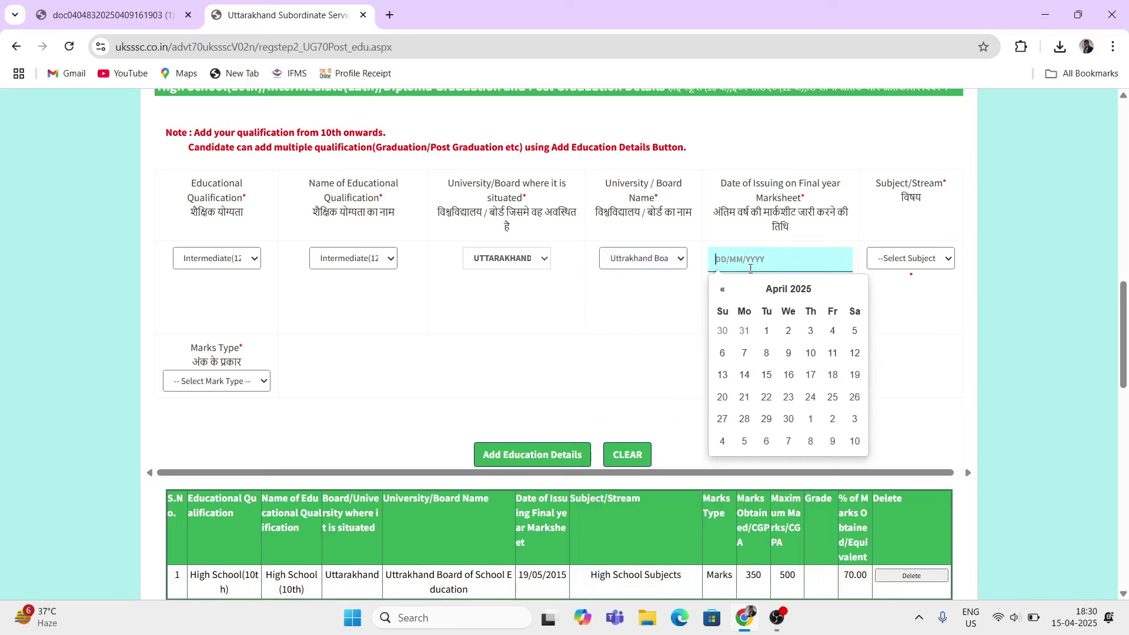
click(785, 294)
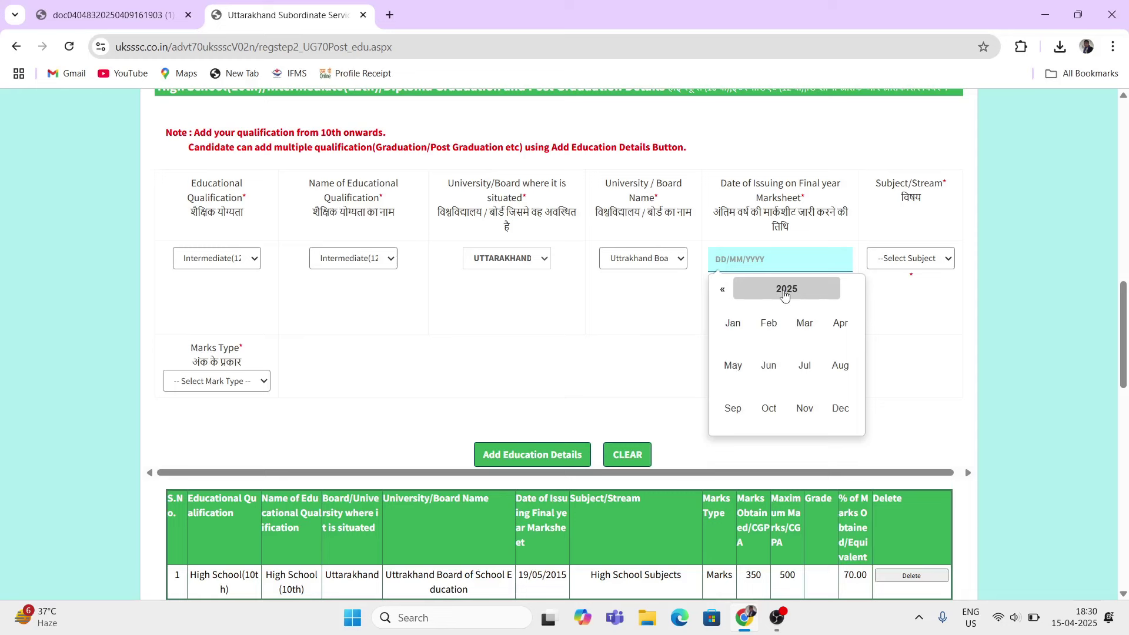
click(786, 291)
click(722, 290)
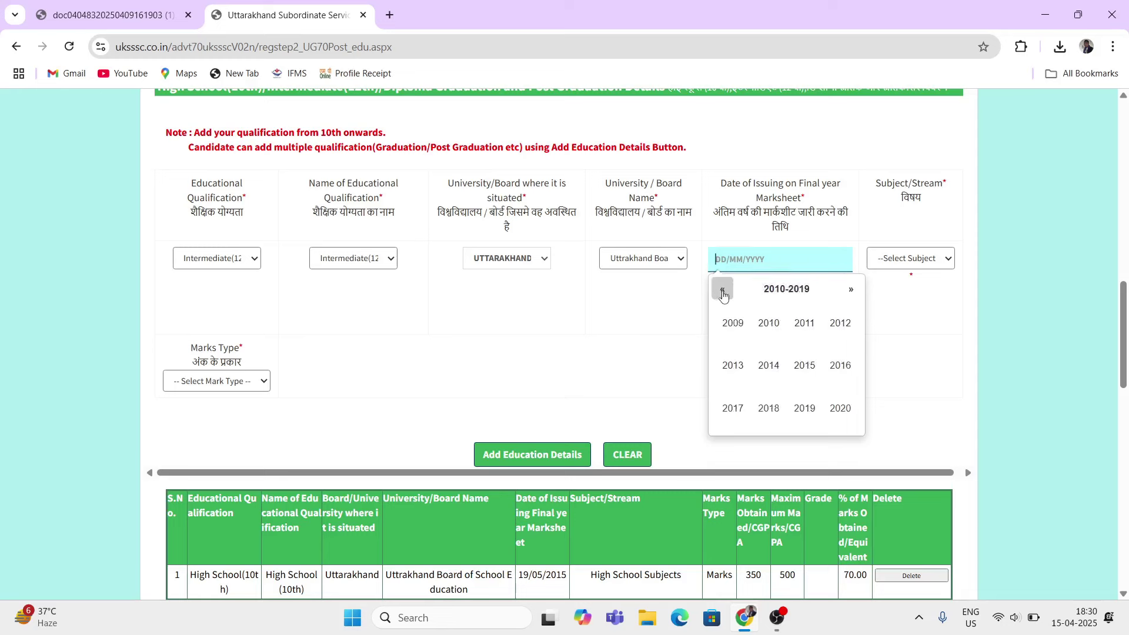
click(732, 408)
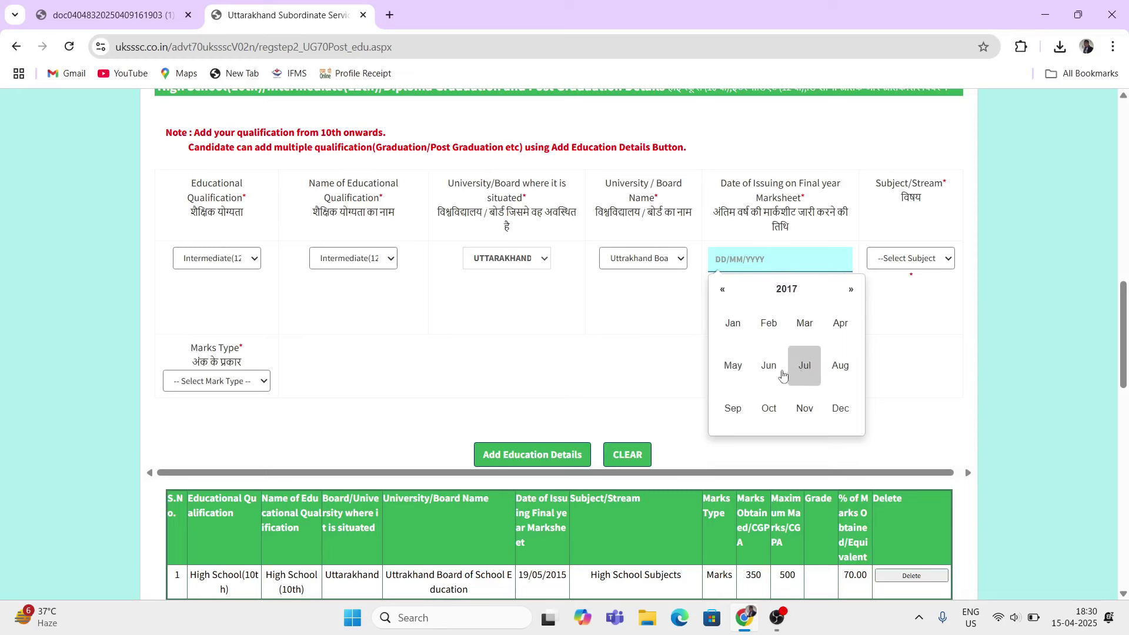
click(780, 373)
click(829, 419)
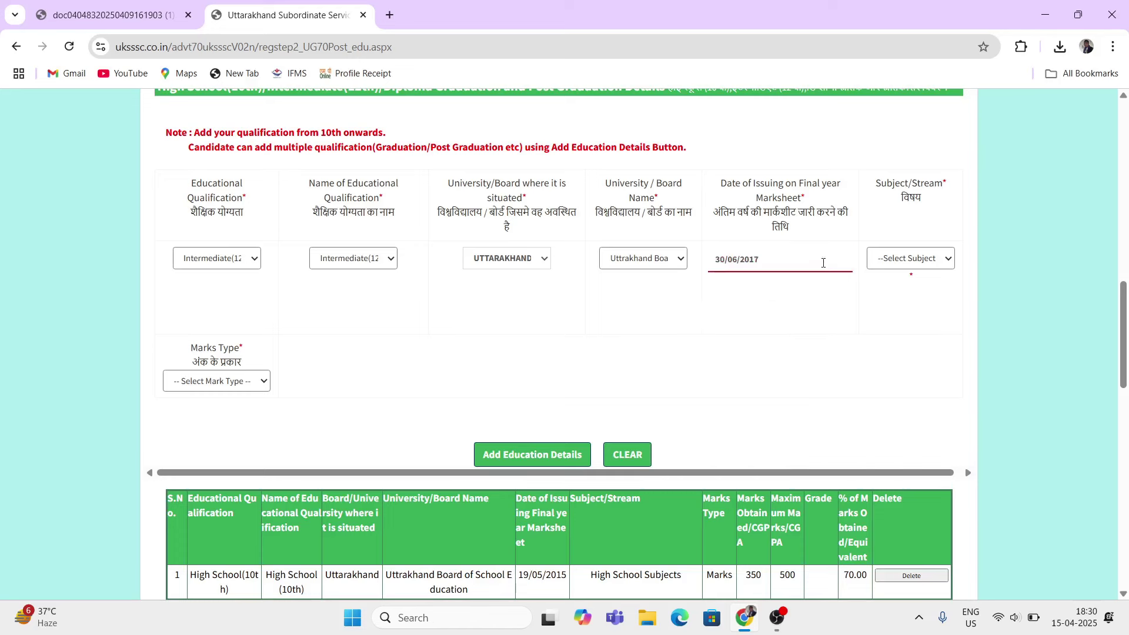
Step: Choose Science as the Intermediate subject stream
drag(880, 186, 916, 195)
click(920, 259)
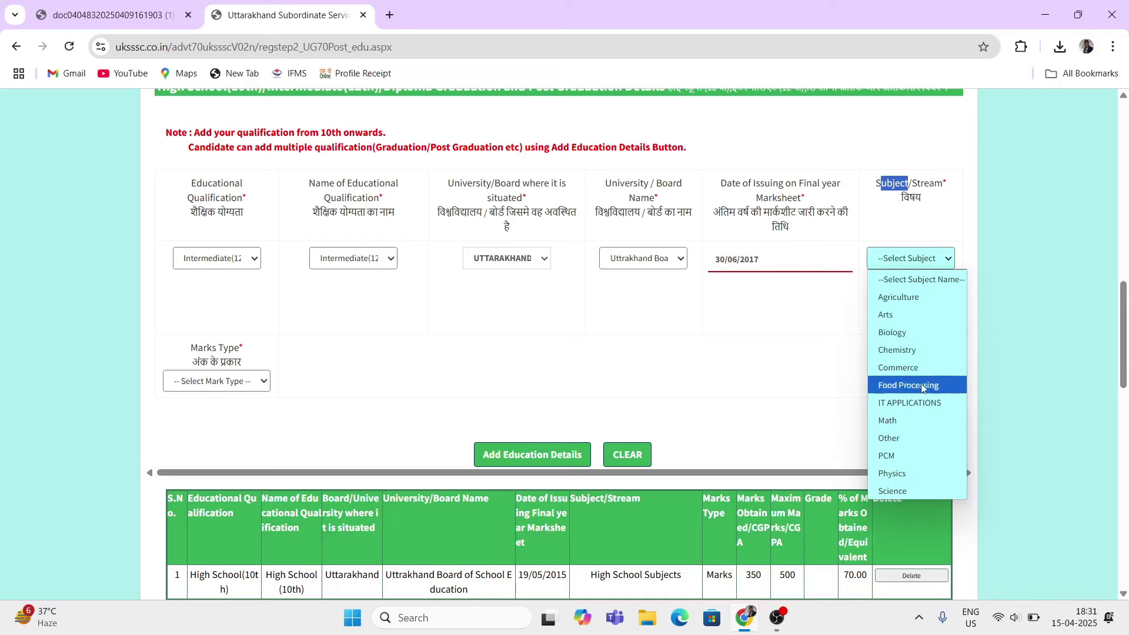
click(900, 494)
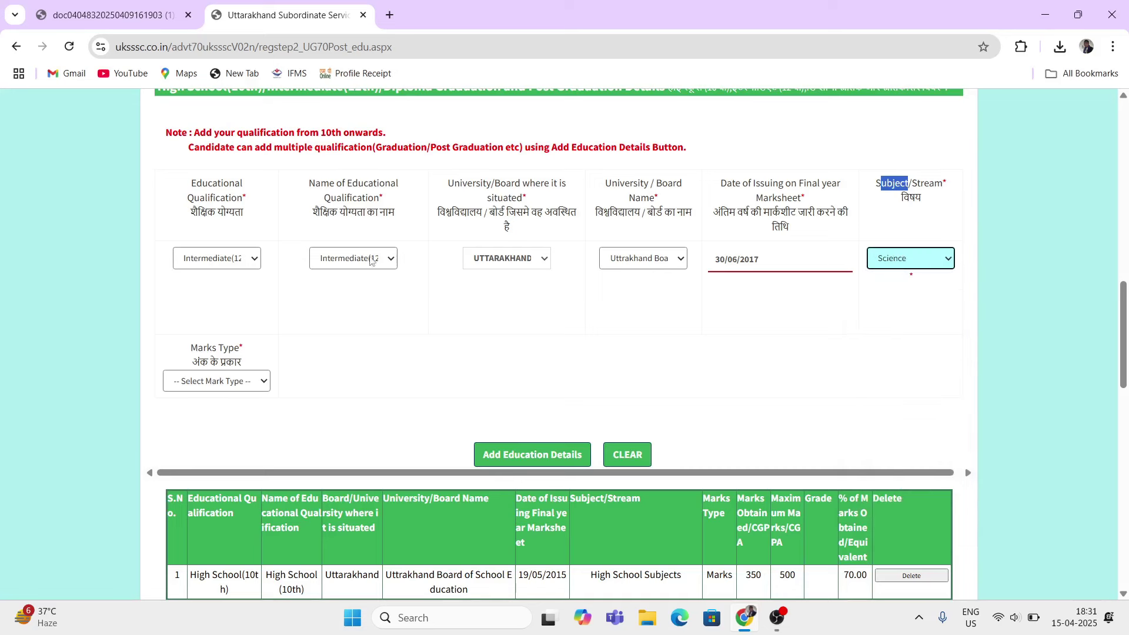
Step: Record 360 of 500 marks with Marks Type set to Marks, giving 72 percent
drag(191, 348, 229, 349)
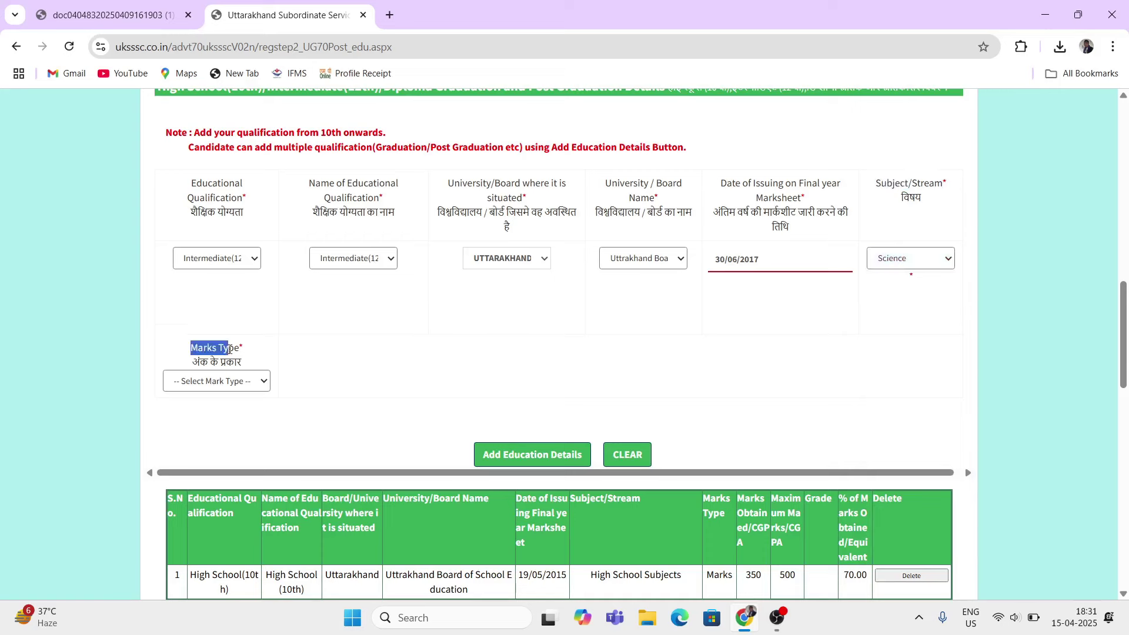
click(215, 383)
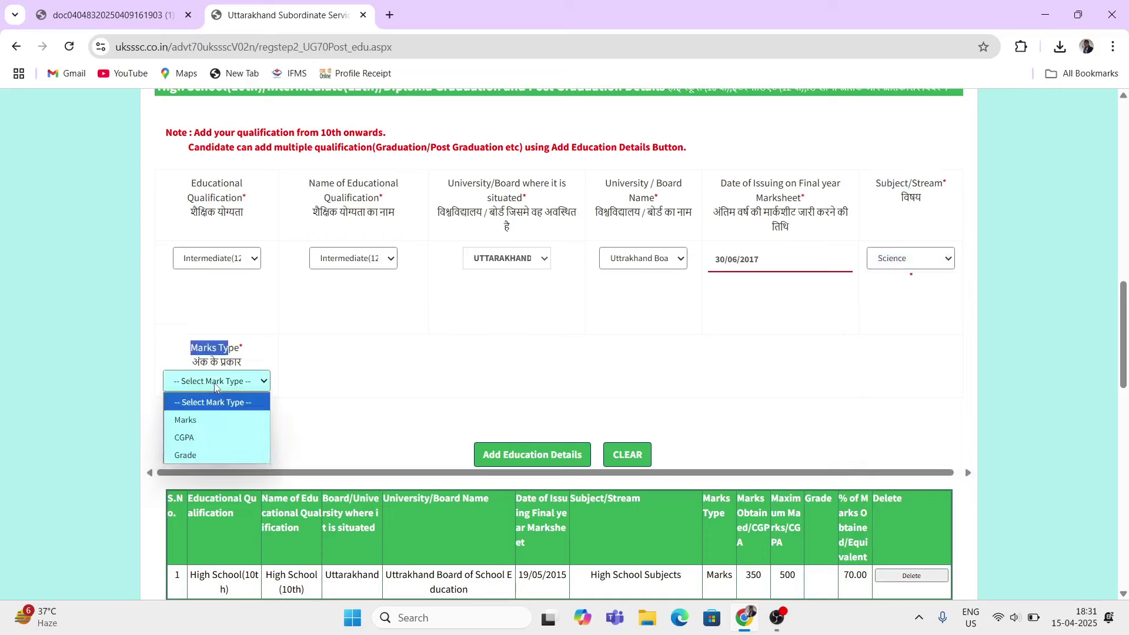
click(199, 420)
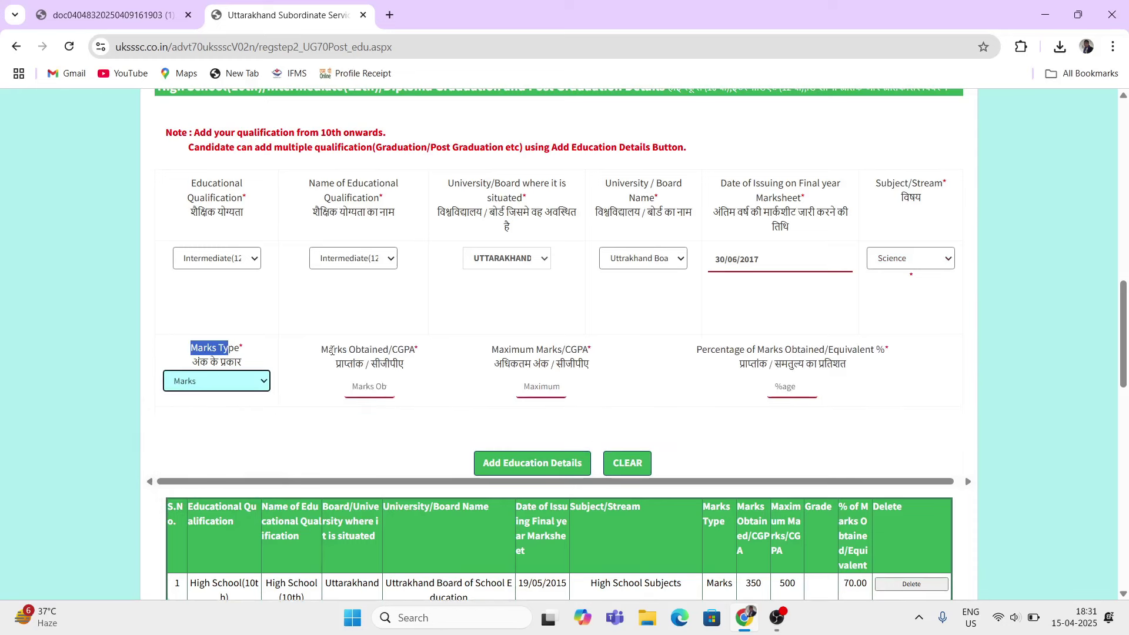
drag(332, 351, 364, 364)
click(369, 387)
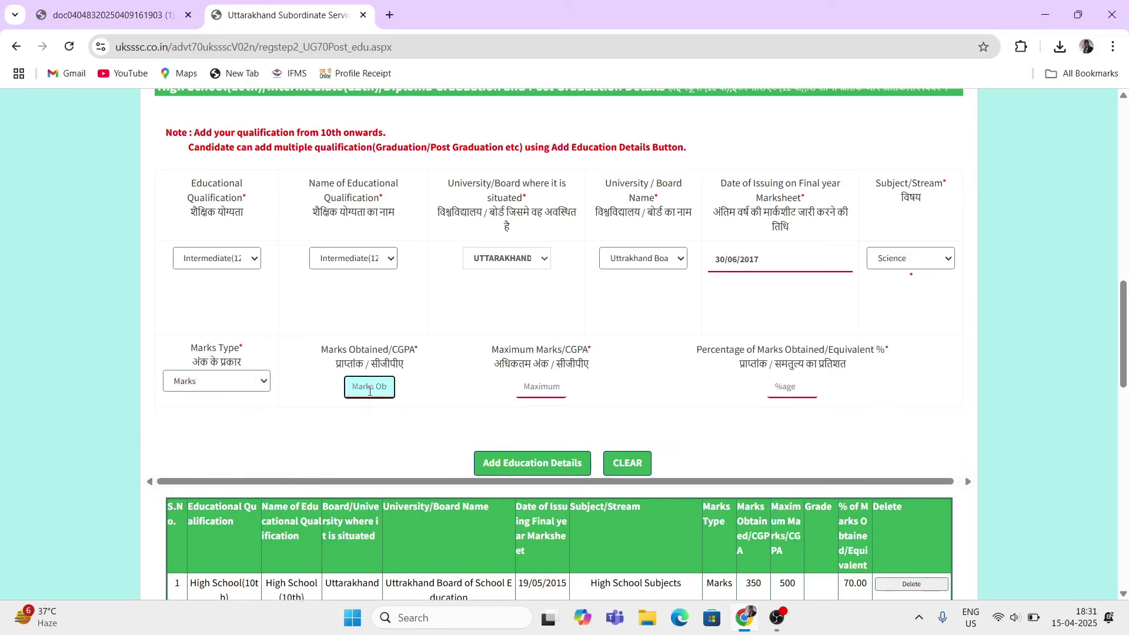
text(360)
click(555, 389)
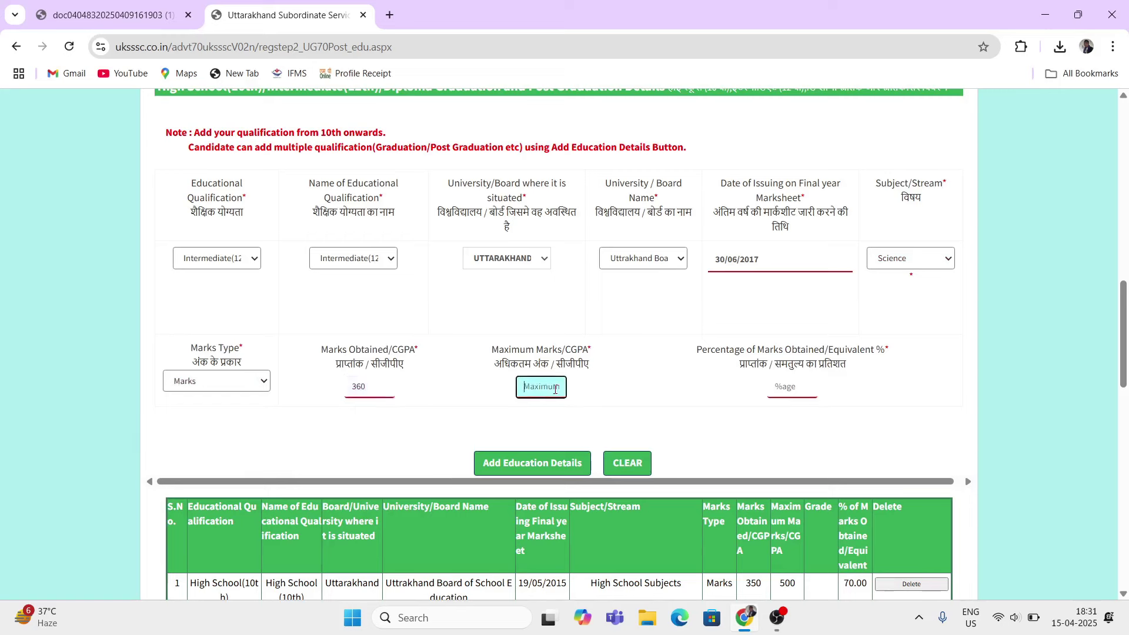
text(500)
click(732, 405)
triple_click(709, 347)
click(710, 420)
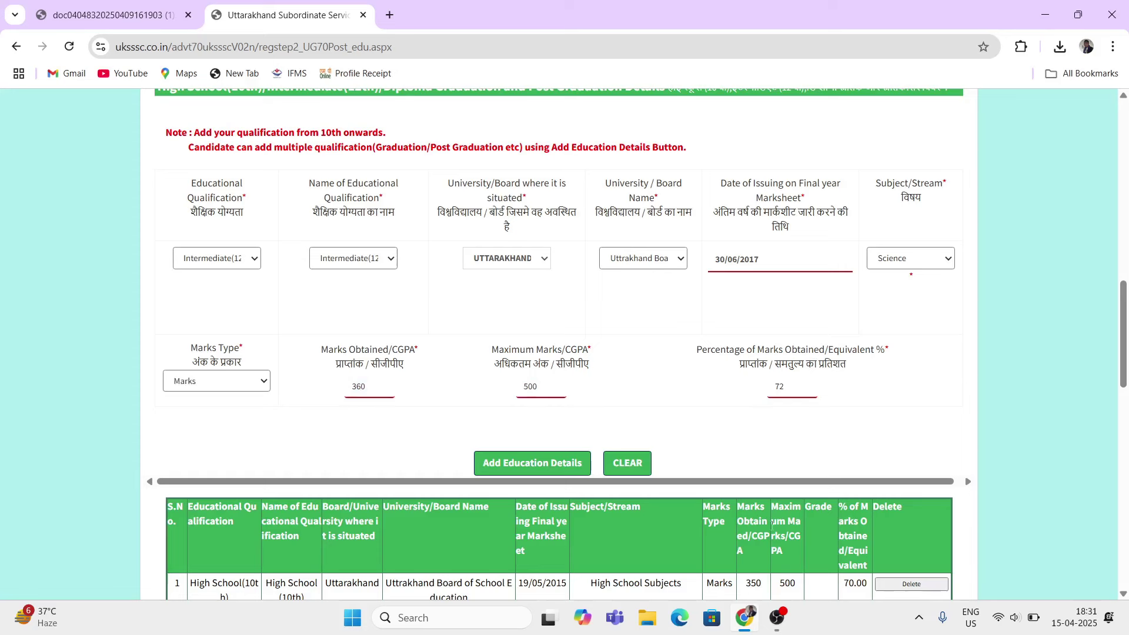
Step: Add the Intermediate entry as table row 2, then choose Graduation as the next qualification
click(510, 470)
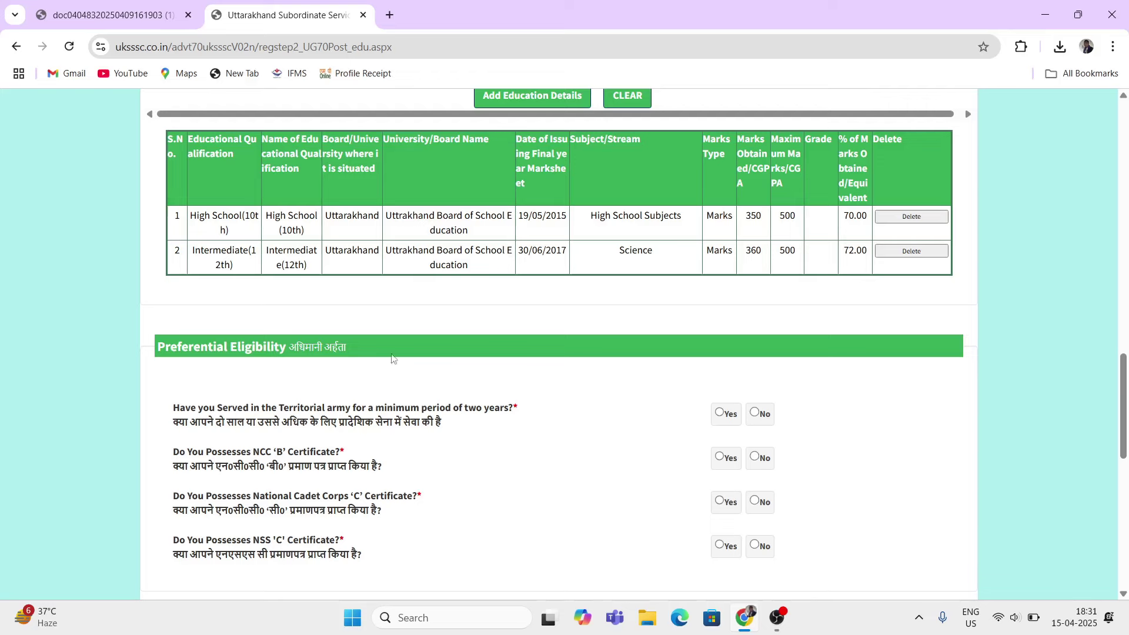
double_click(236, 216)
drag(221, 264, 234, 264)
scroll(362, 344, up, 3)
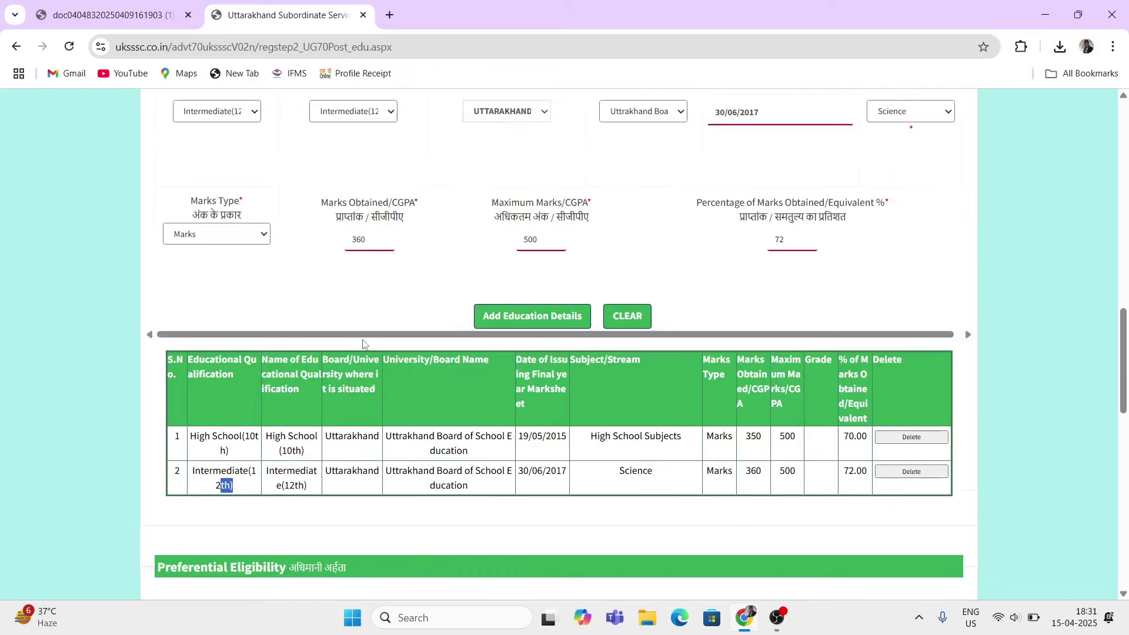
scroll(363, 344, up, 4)
click(259, 332)
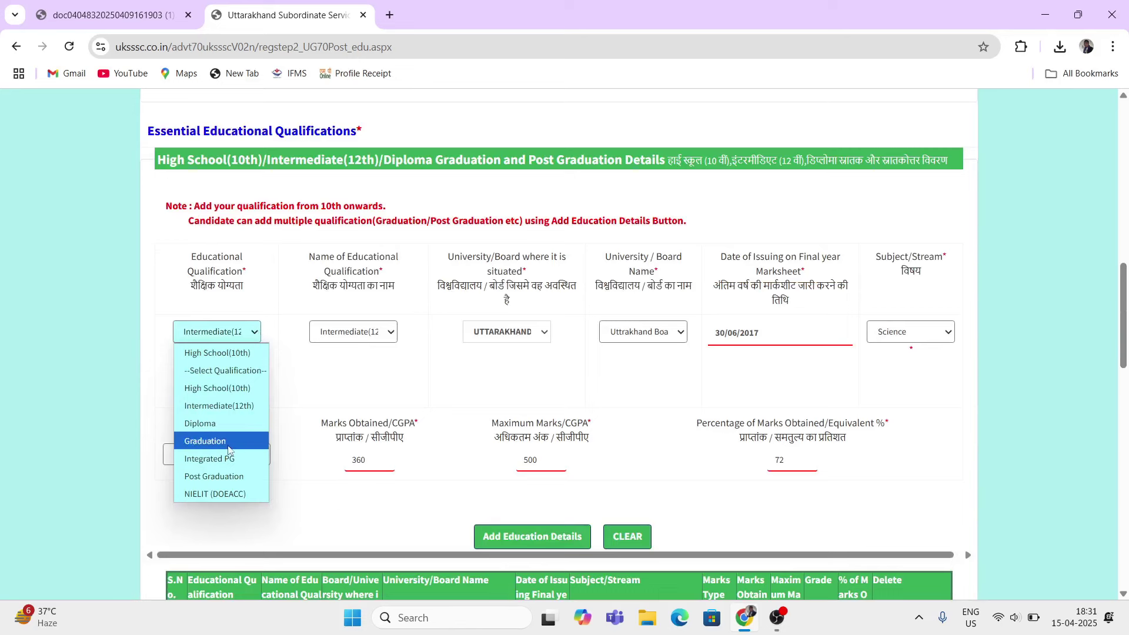
click(206, 441)
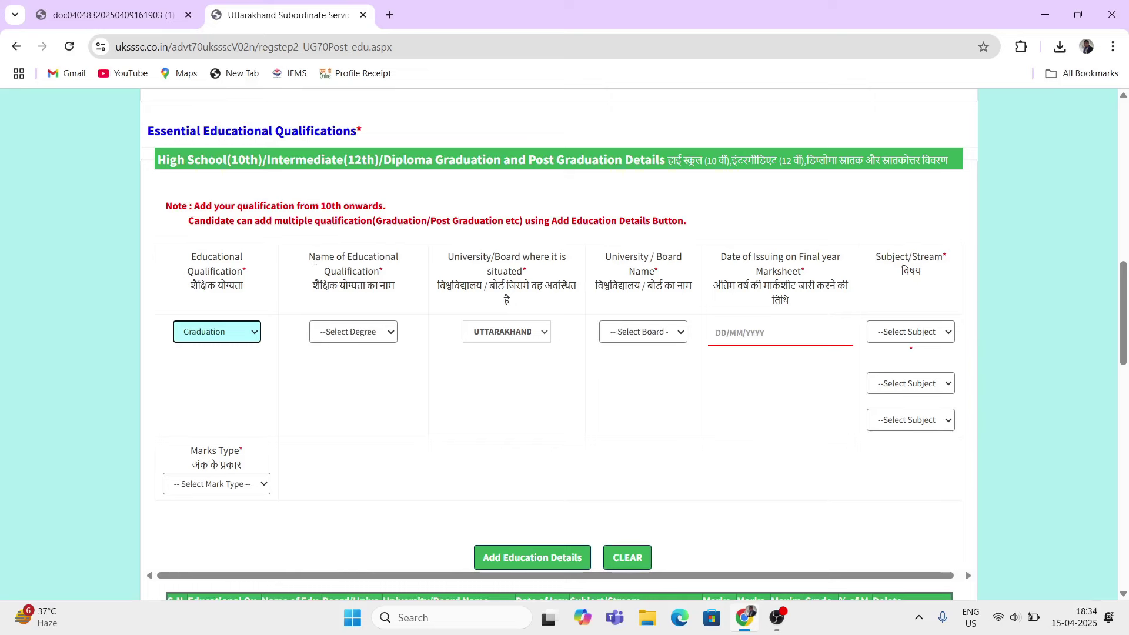
Step: Select Bachelor of Arts(B.A.) as the Graduation degree name
drag(314, 261, 372, 262)
click(355, 332)
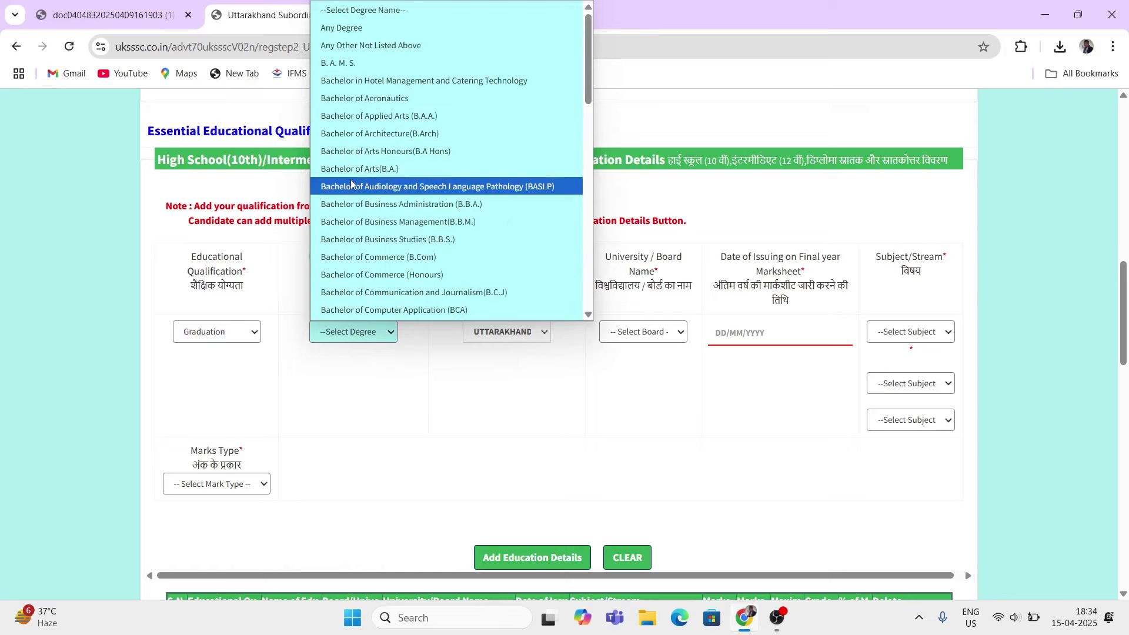
scroll(391, 259, down, 3)
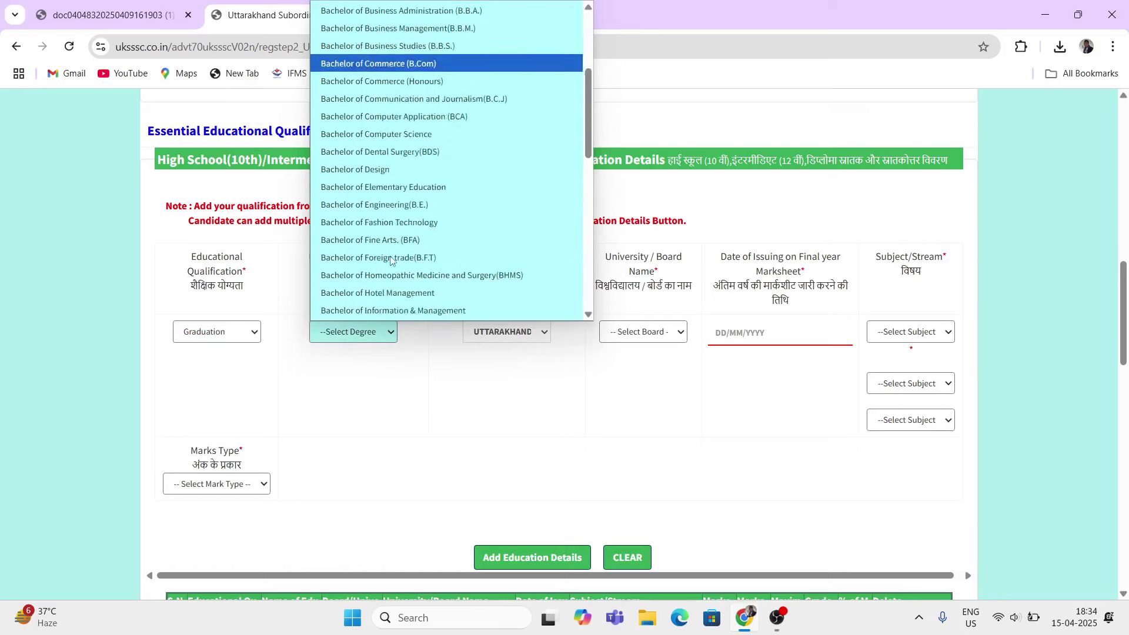
scroll(391, 261, up, 1)
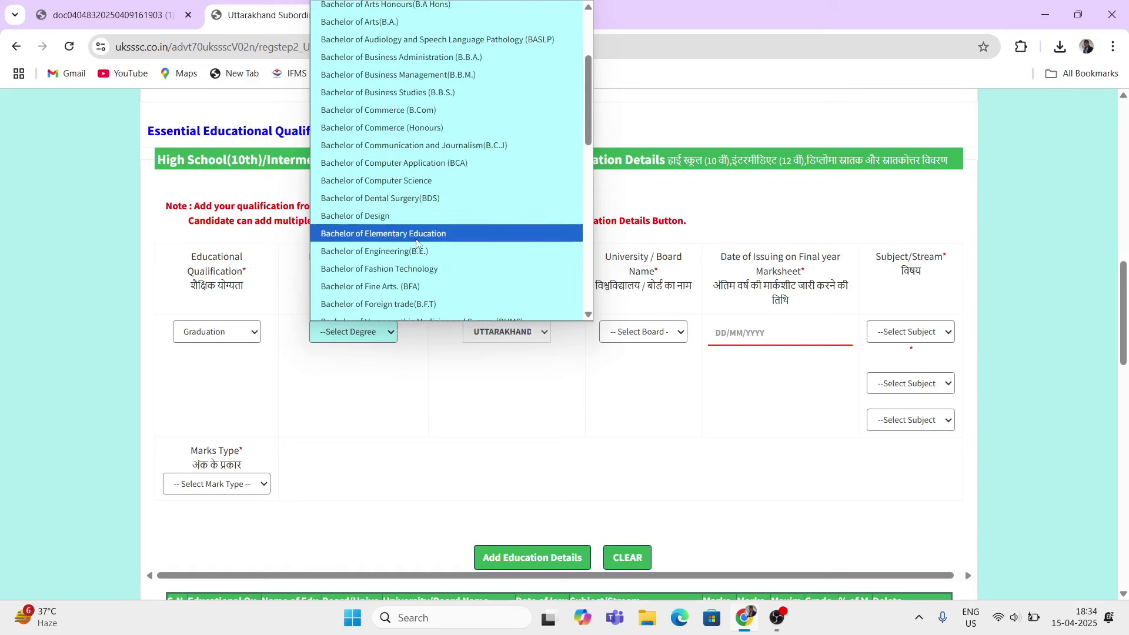
scroll(414, 246, down, 2)
scroll(415, 246, down, 5)
scroll(419, 308, down, 3)
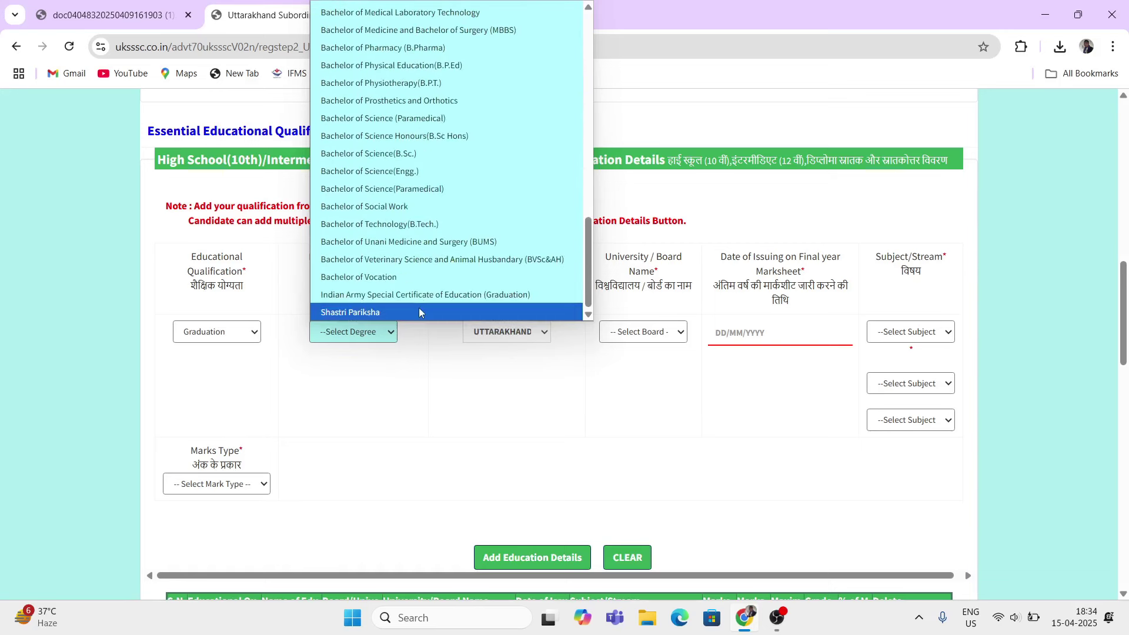
scroll(418, 308, up, 15)
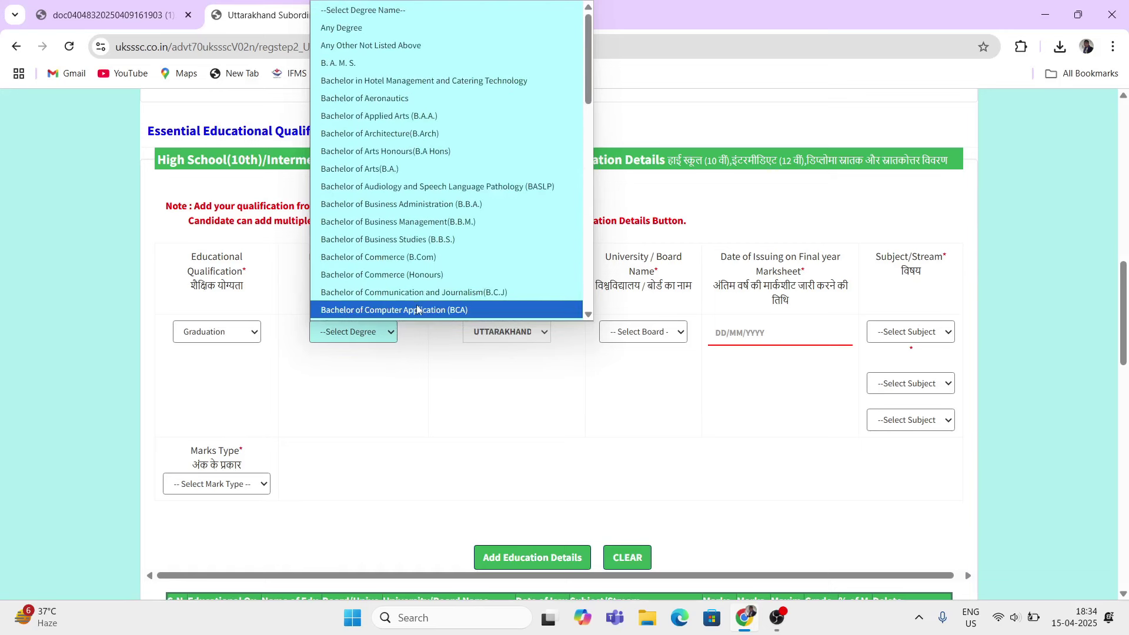
click(356, 170)
Step: Set the university's state to UTTARAKHAND
scroll(447, 297, up, 5)
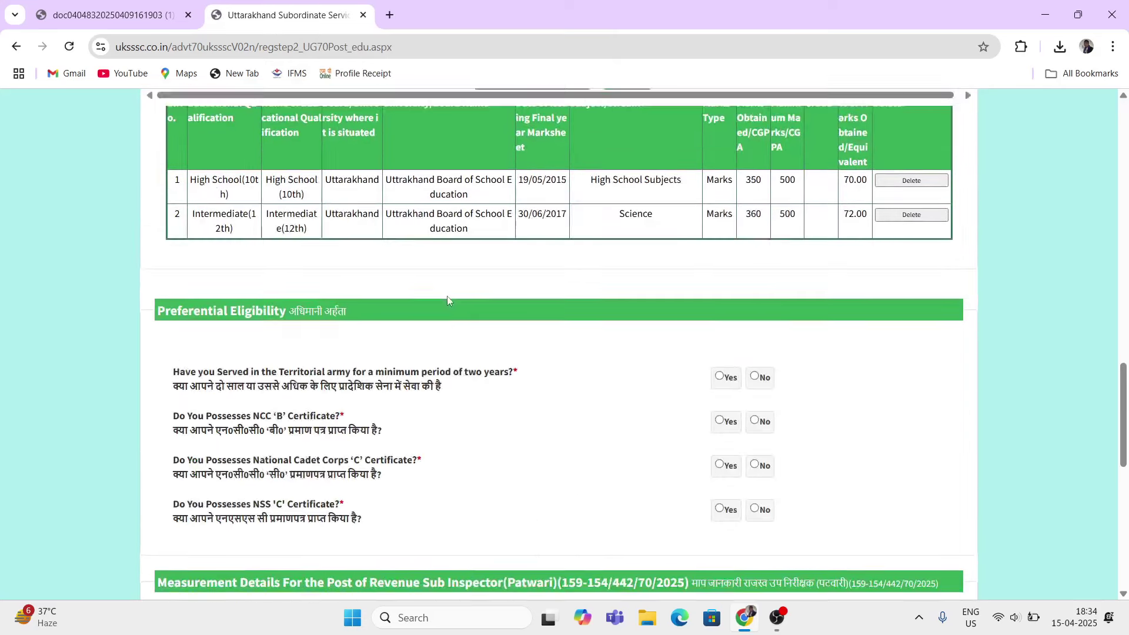
scroll(447, 301, up, 2)
drag(453, 169, 504, 170)
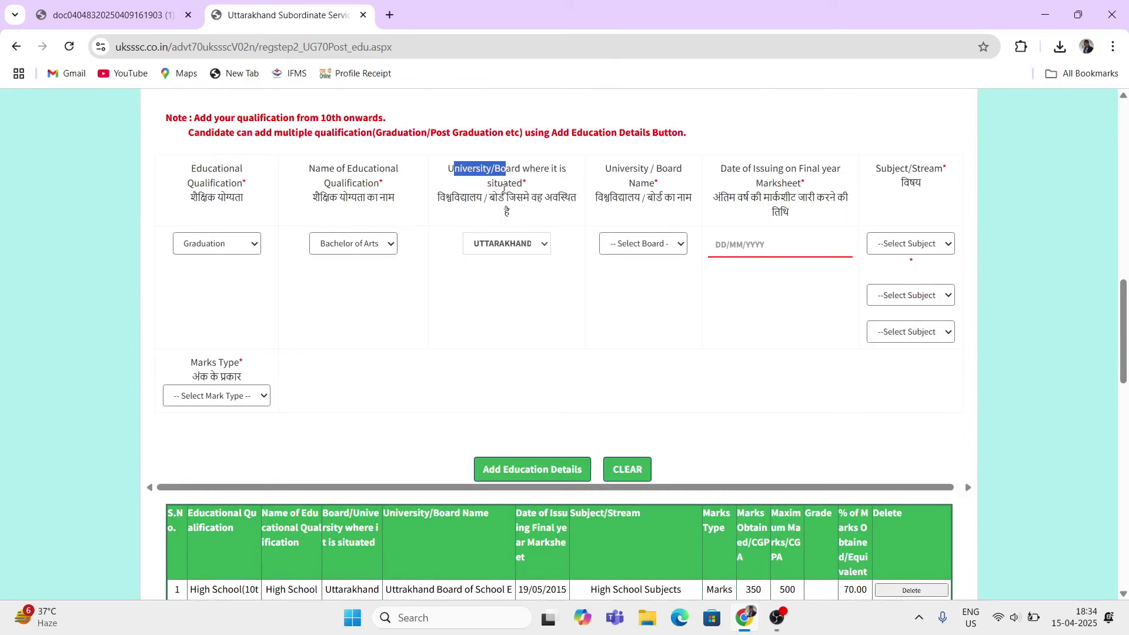
drag(445, 199, 559, 209)
click(529, 249)
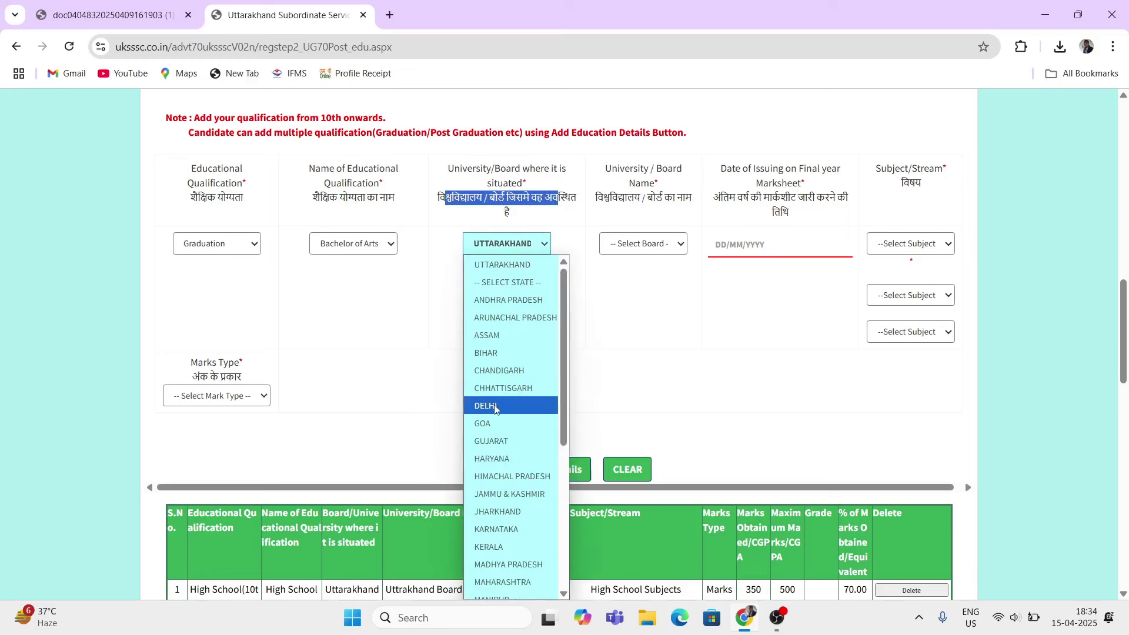
scroll(497, 411, down, 5)
scroll(494, 413, up, 5)
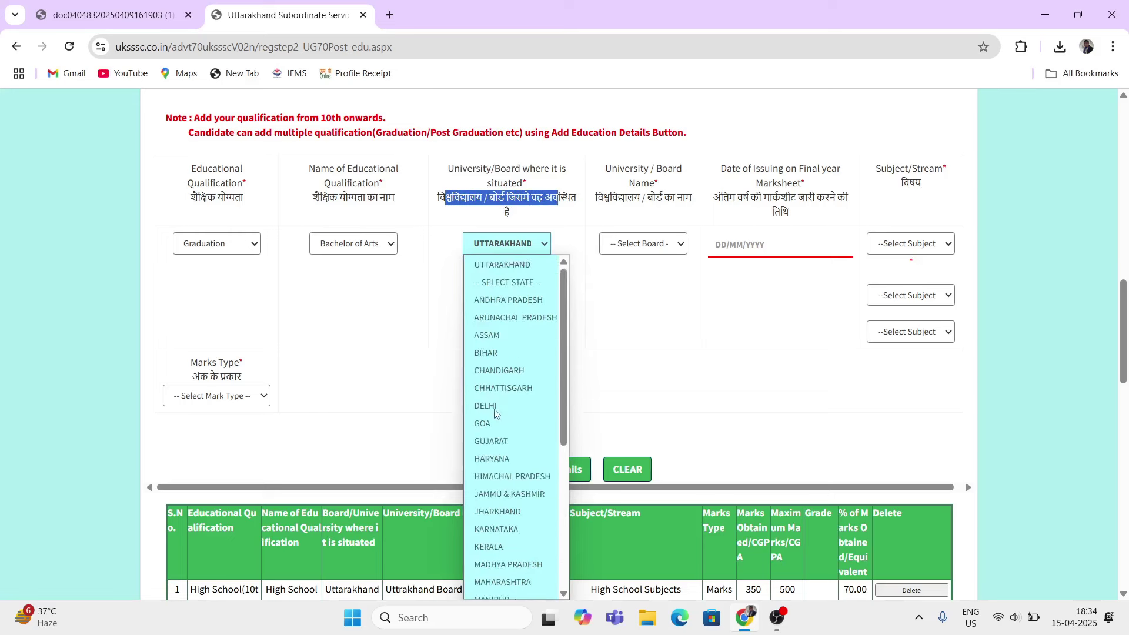
click(509, 267)
click(514, 216)
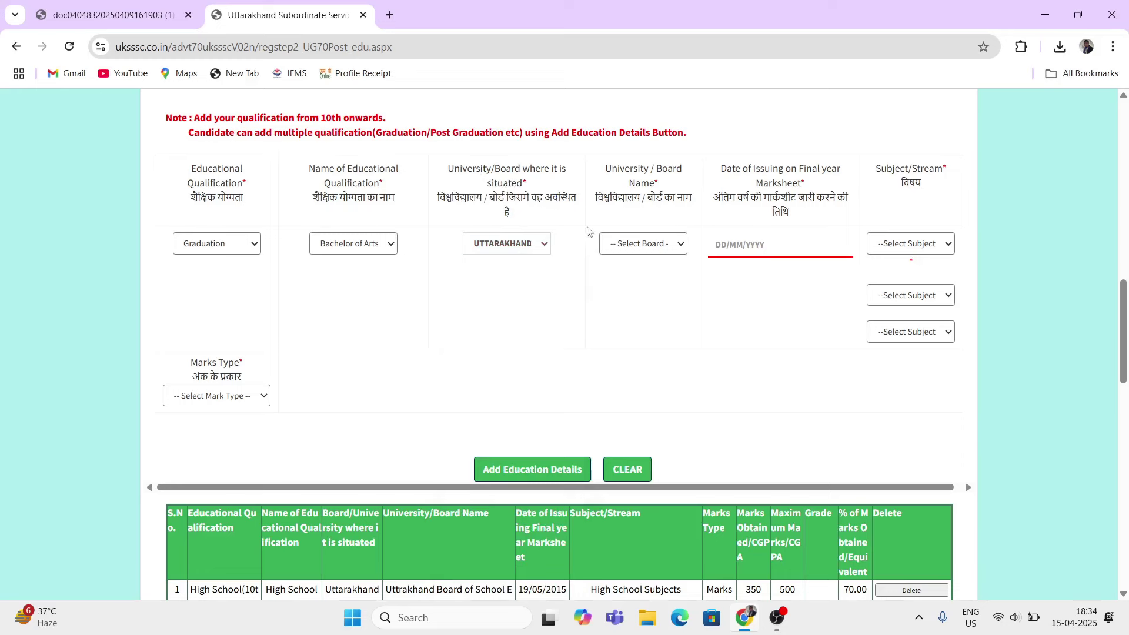
drag(605, 171, 667, 172)
Step: Choose Others as the university/board and enter UNIVERSITY NAME in SPECIFY BOARD
click(642, 247)
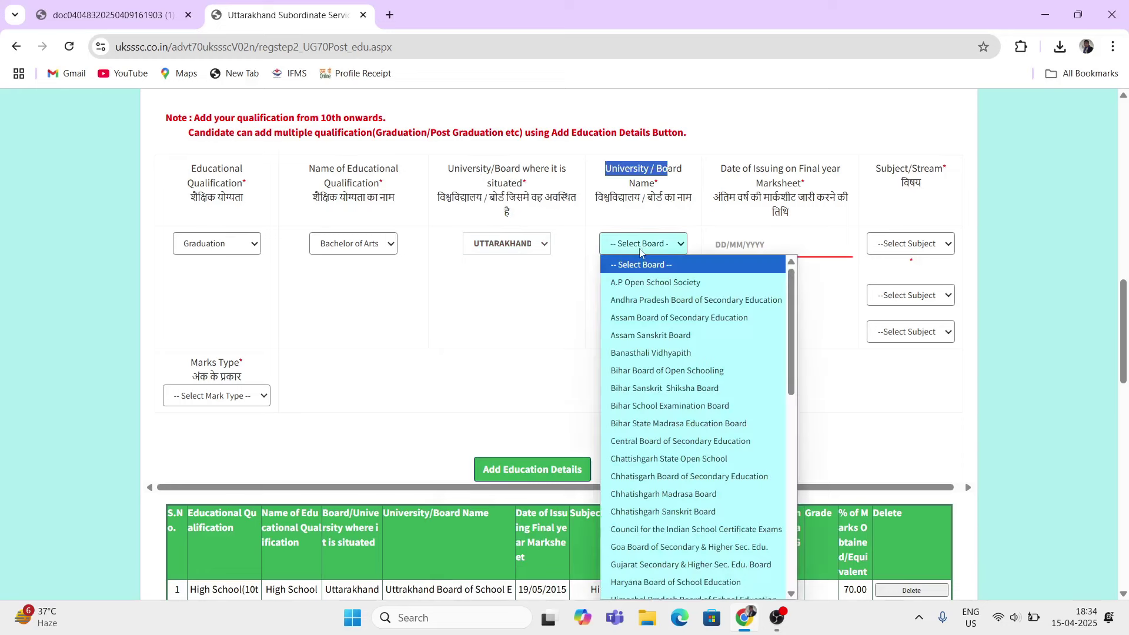
scroll(684, 408, down, 9)
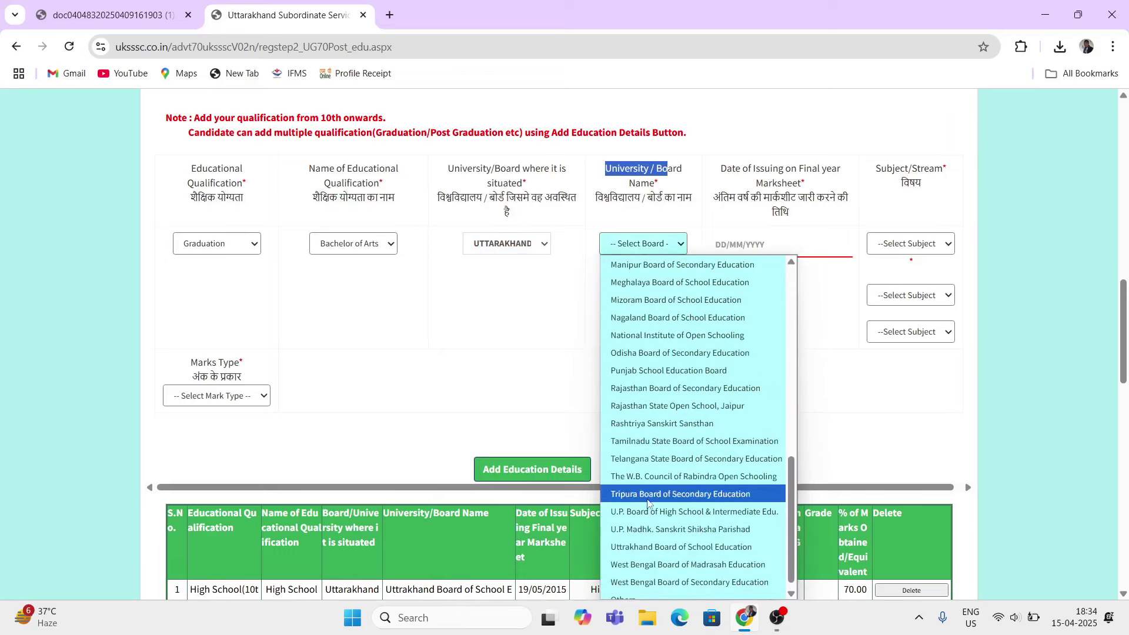
text(as)
scroll(638, 459, down, 8)
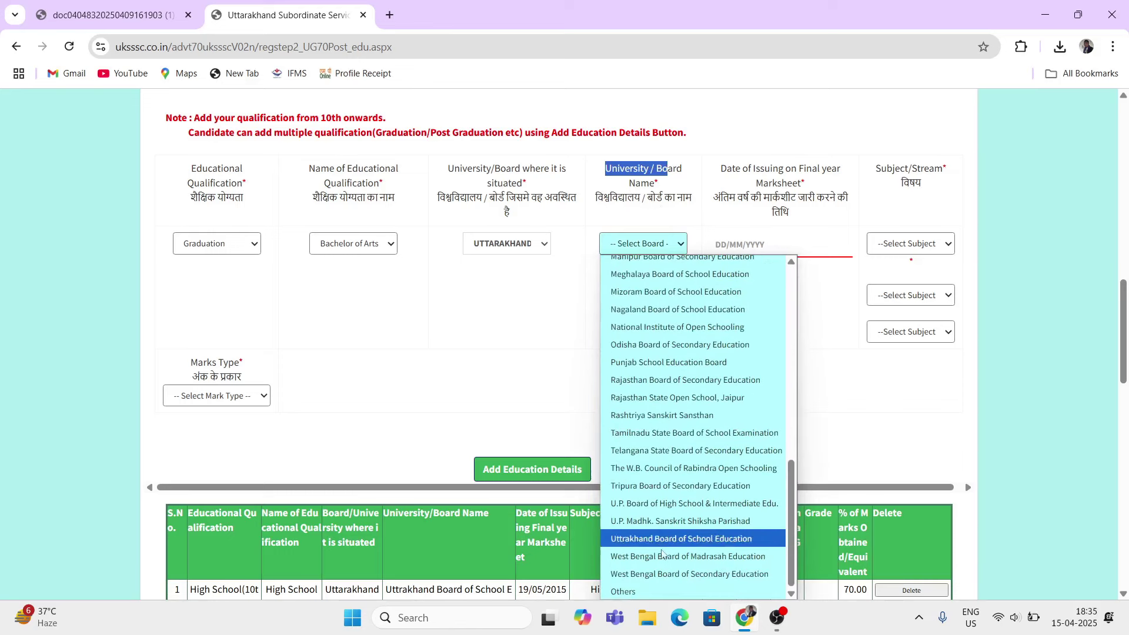
click(642, 592)
click(608, 280)
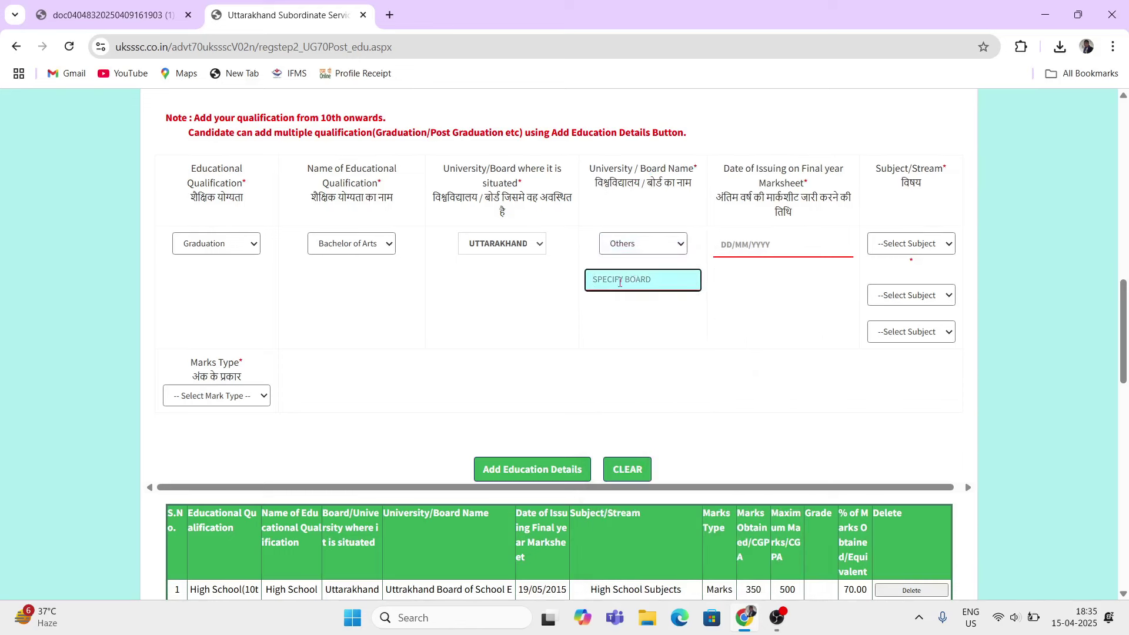
click(631, 251)
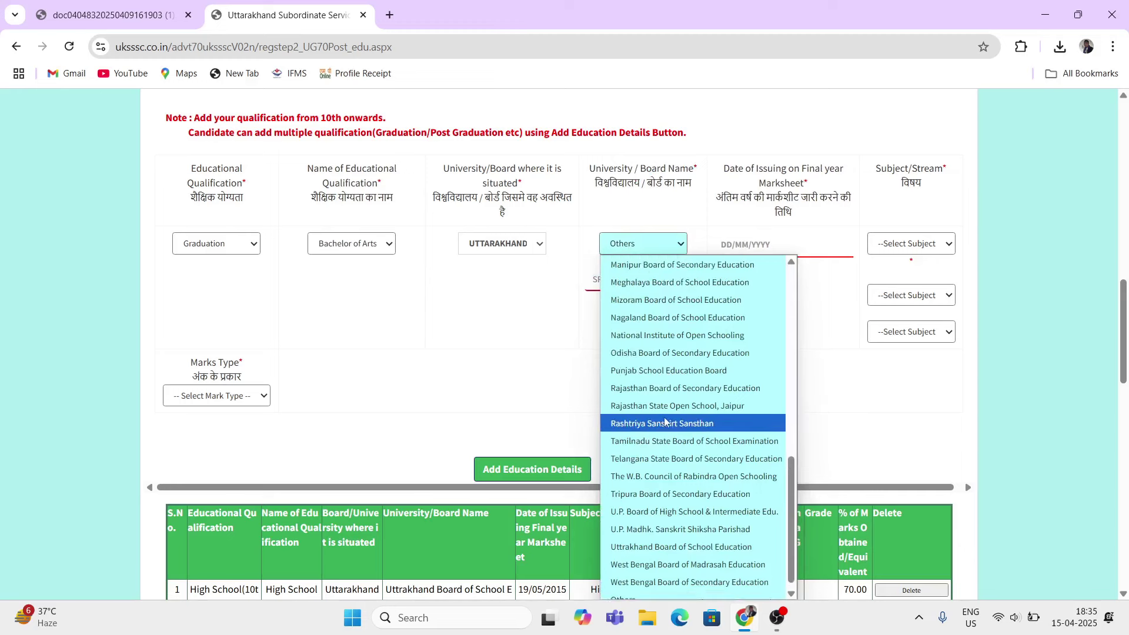
scroll(671, 426, up, 10)
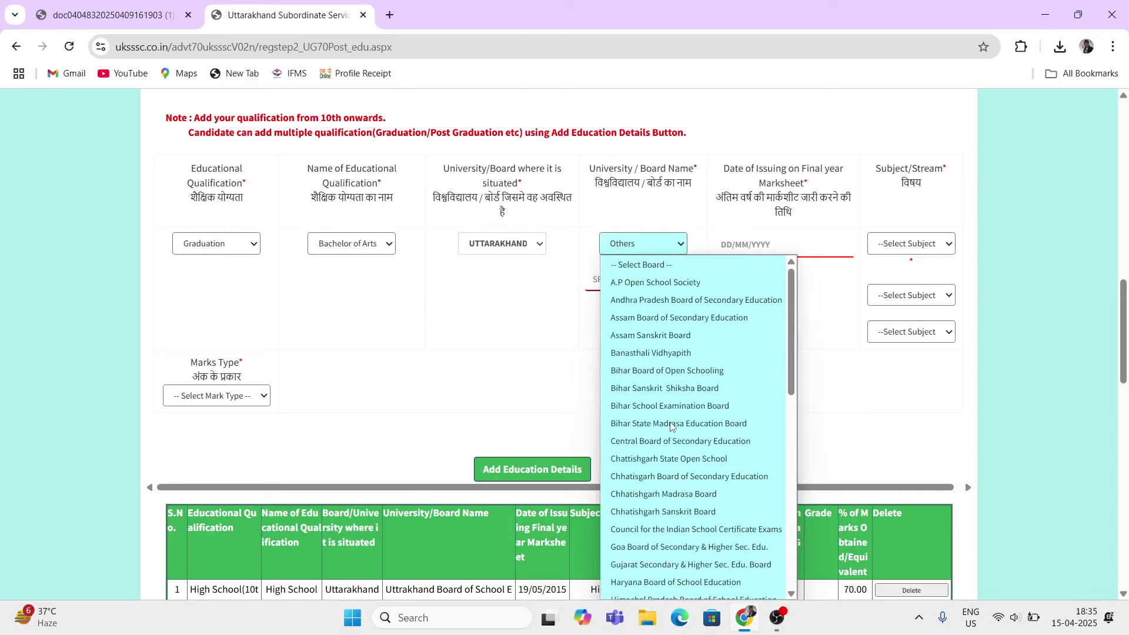
scroll(671, 426, down, 10)
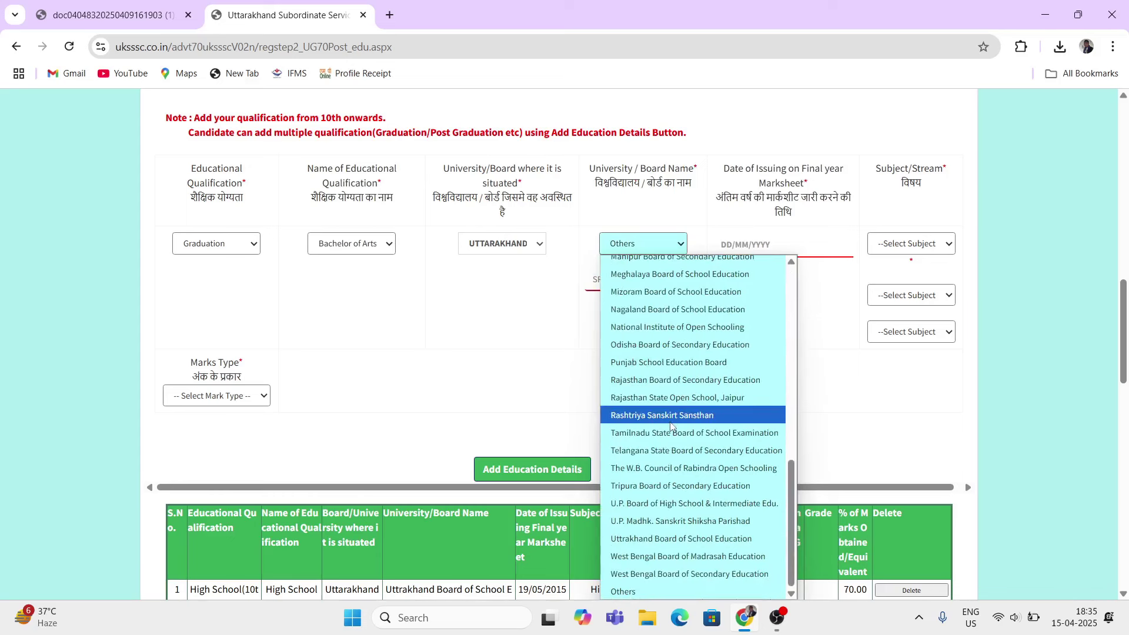
click(627, 592)
click(614, 277)
text(UNIVERSITY NAME)
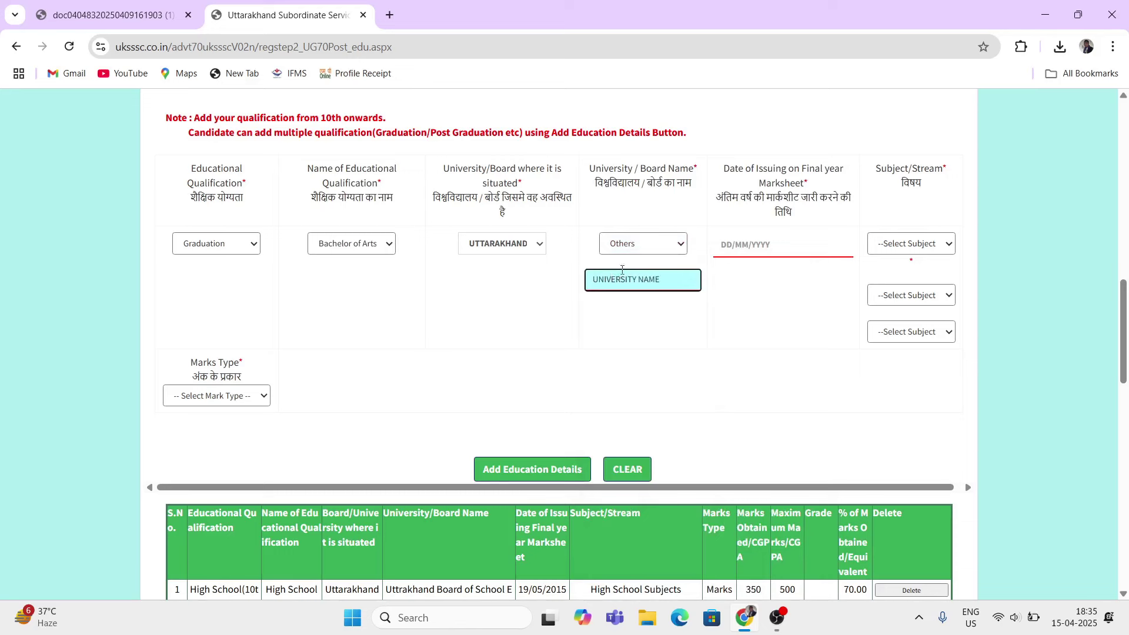
Step: Bring up the date picker for the Graduation marksheet issue date
click(764, 245)
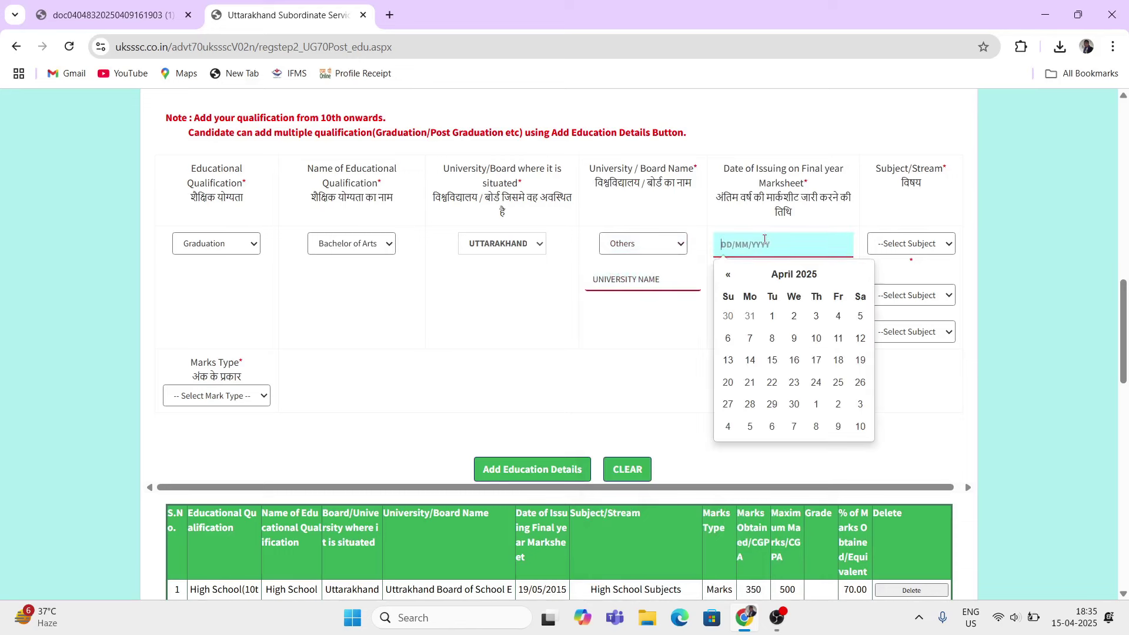
drag(723, 169, 759, 170)
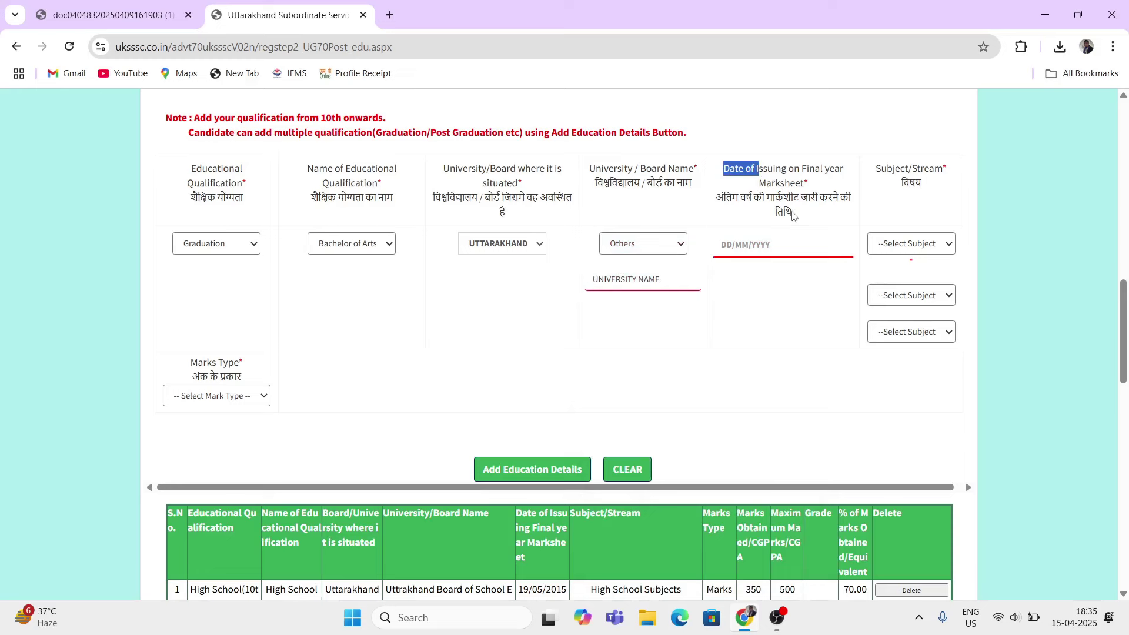
click(766, 250)
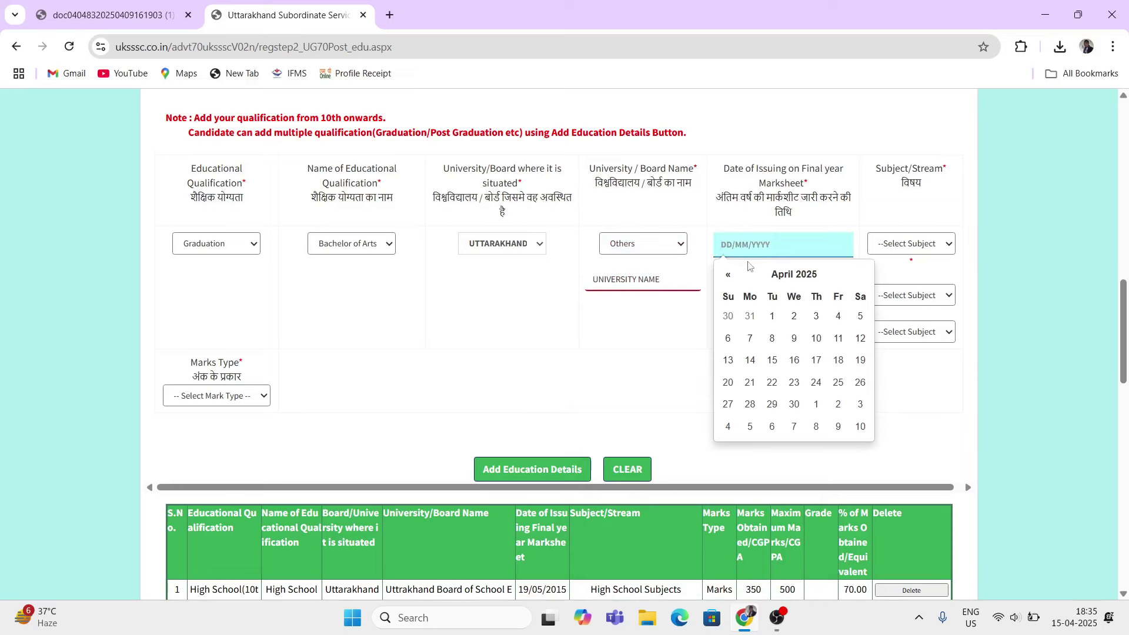
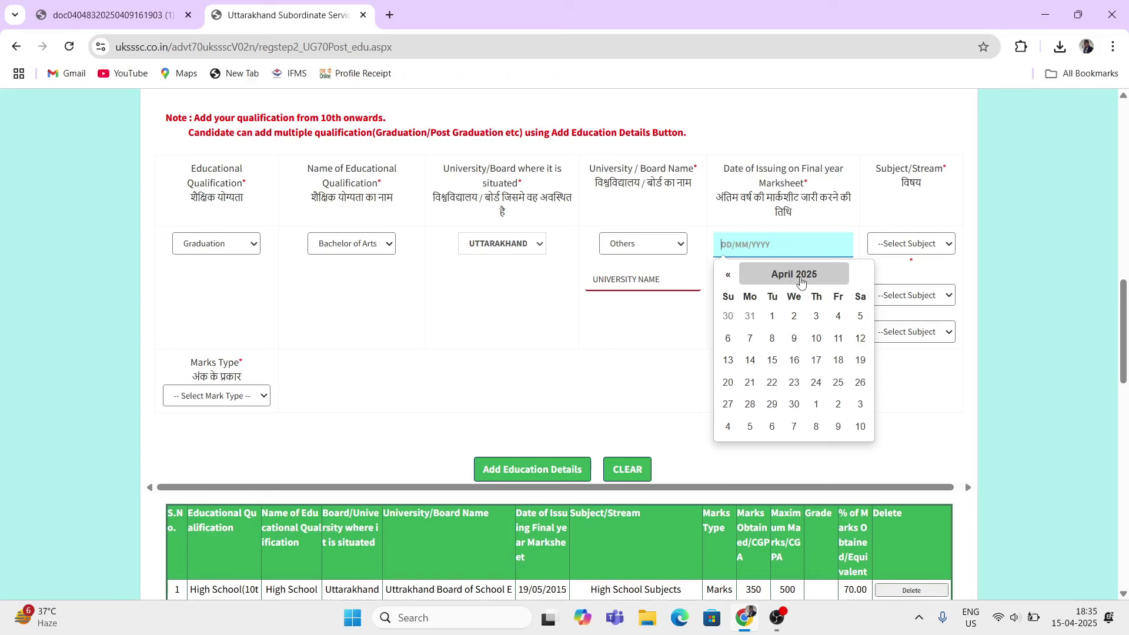
Step: Pick 18 November 2020 as the Graduation marksheet issue date
click(790, 281)
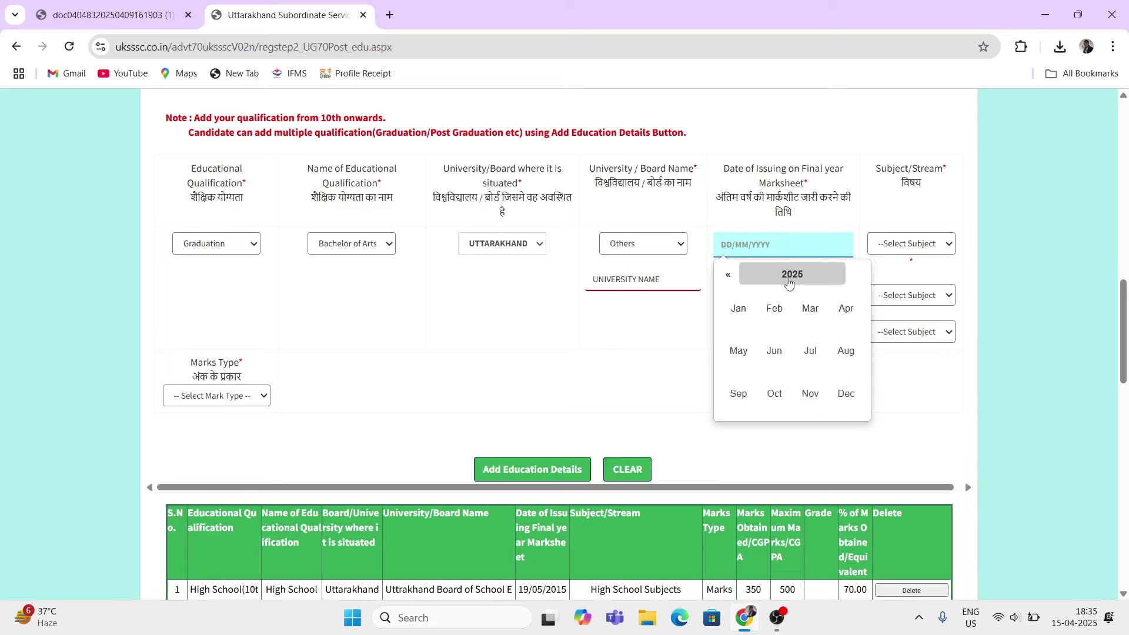
click(786, 276)
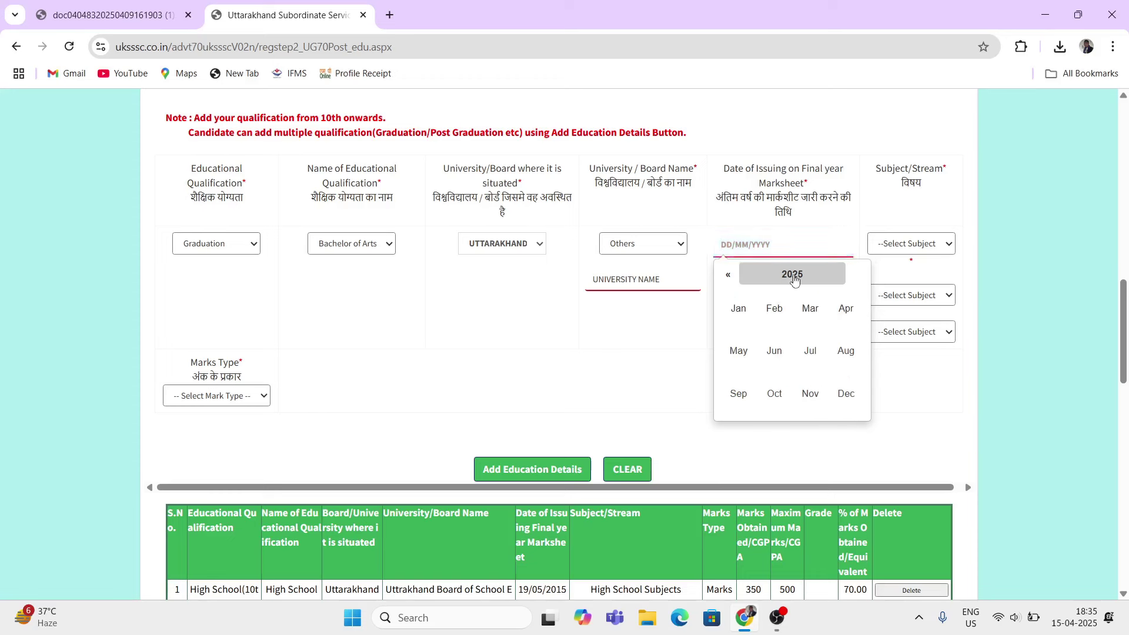
click(777, 316)
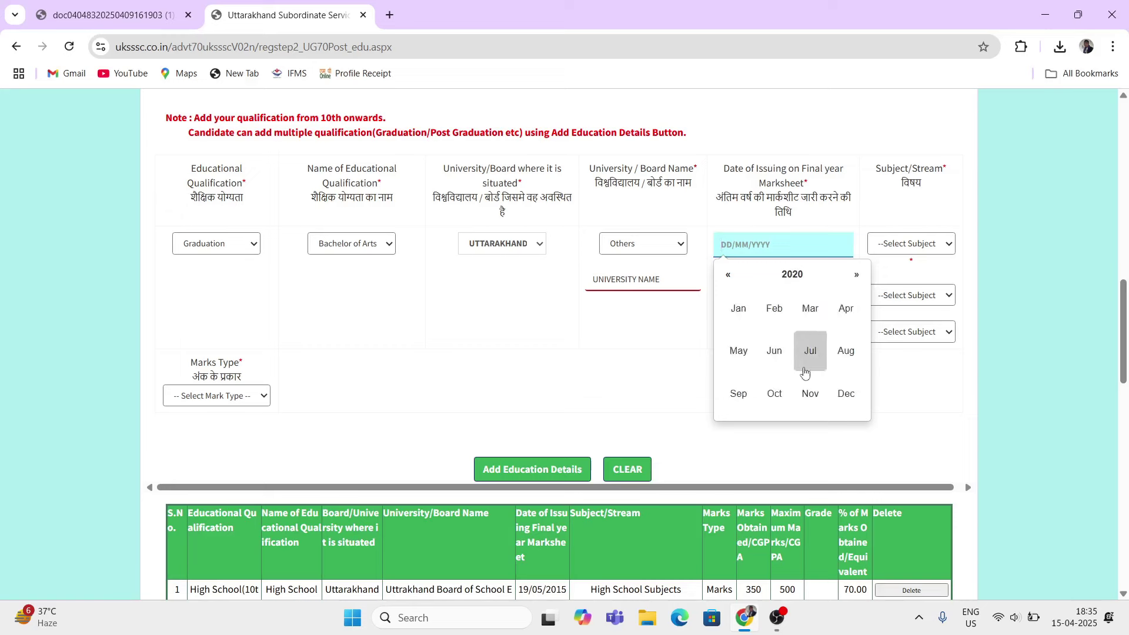
click(810, 382)
click(791, 360)
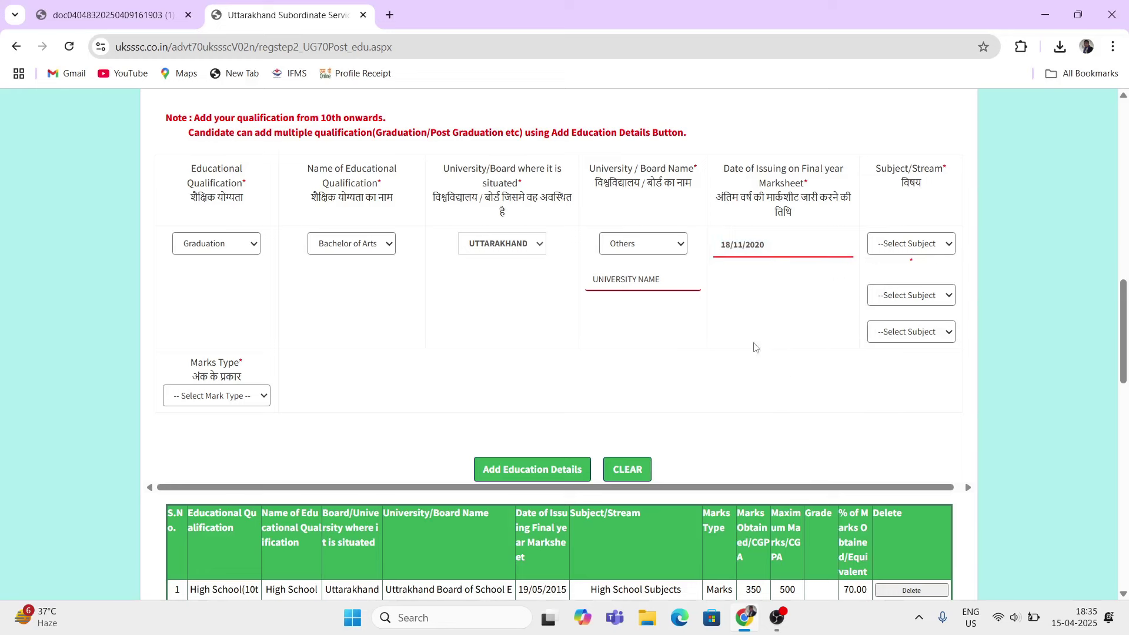
drag(879, 172, 930, 170)
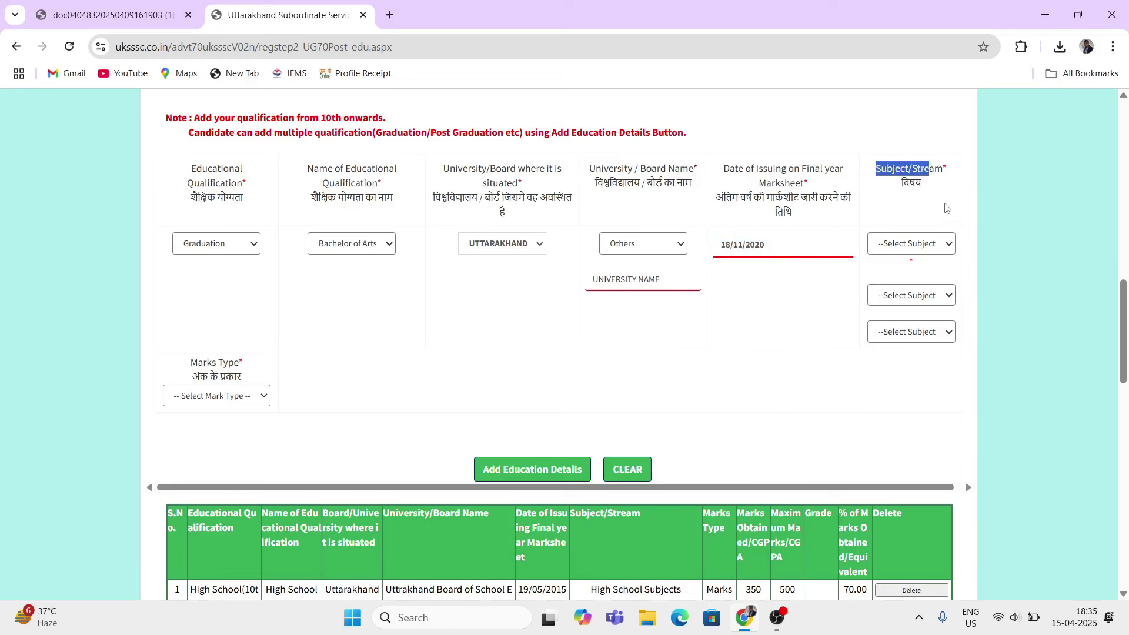
Step: Select Economics as the first graduation subject from the Subject/Stream list
click(890, 252)
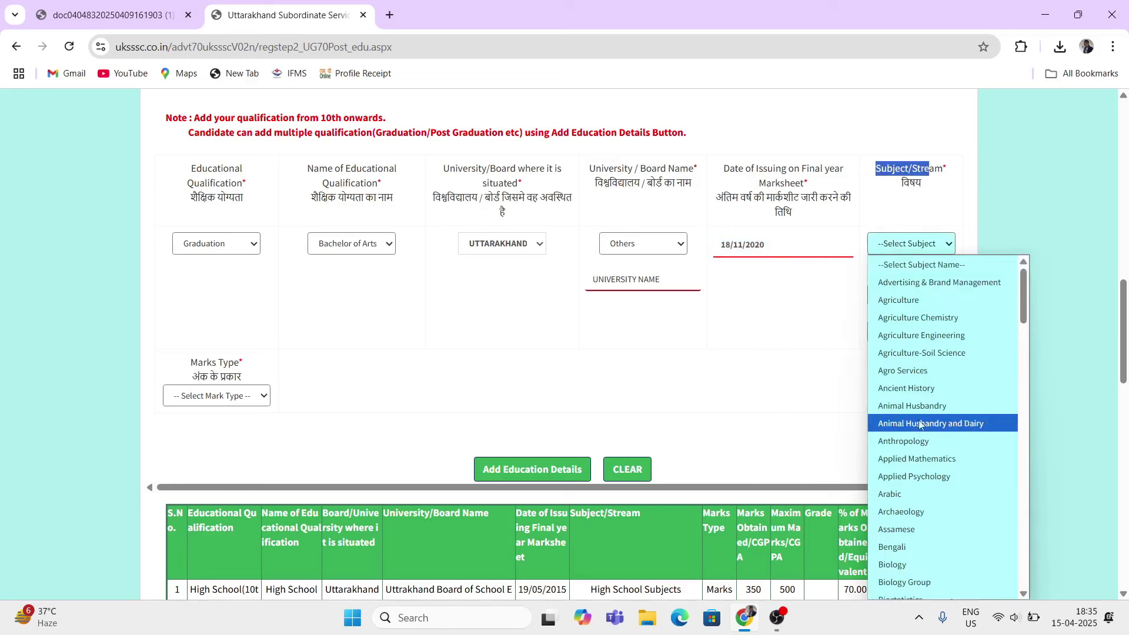
click(835, 382)
click(905, 334)
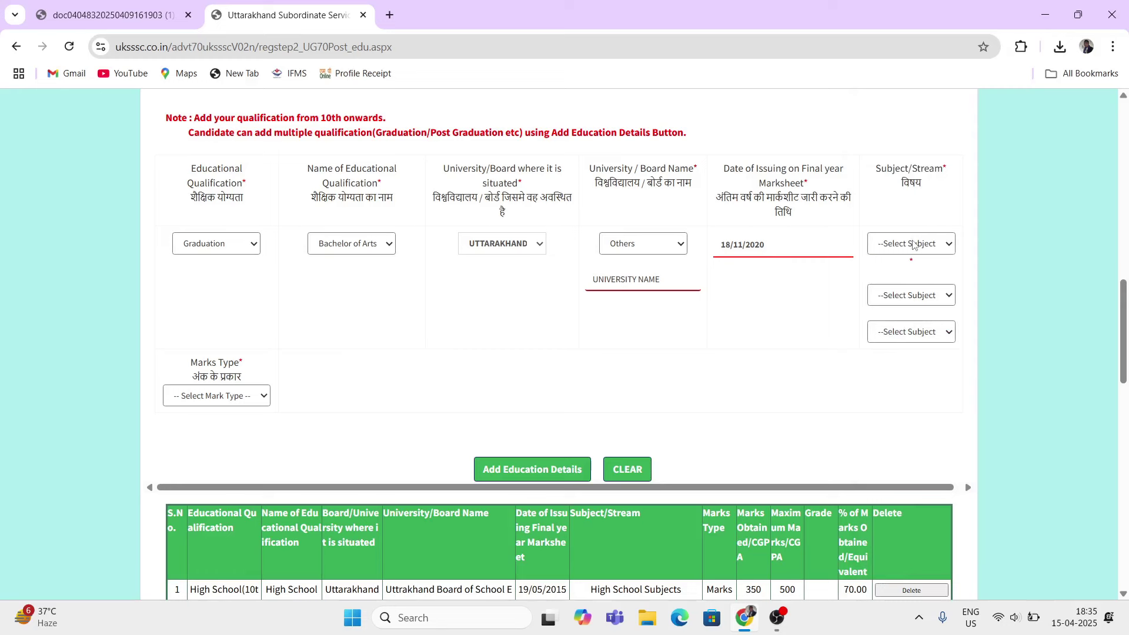
click(913, 245)
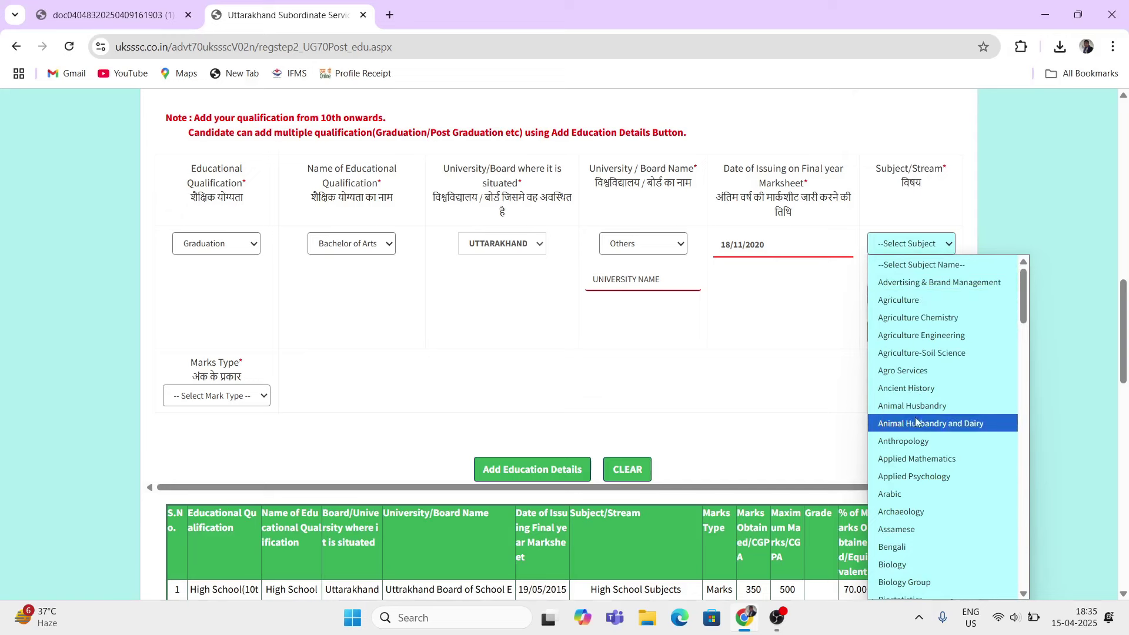
scroll(917, 417, down, 5)
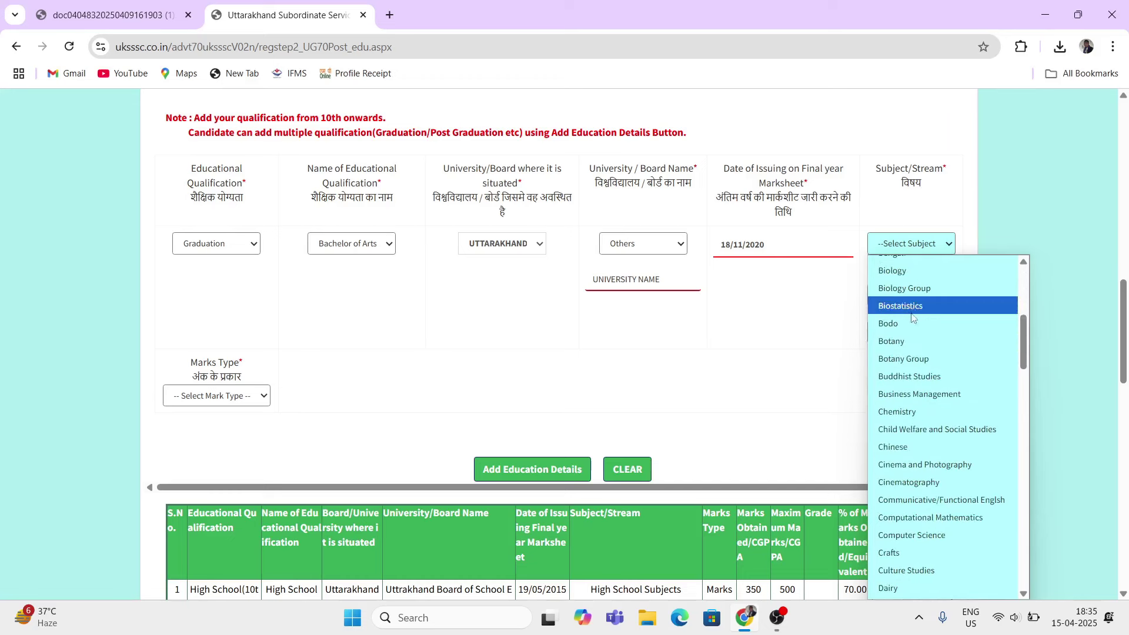
scroll(929, 329, up, 3)
scroll(941, 382, down, 6)
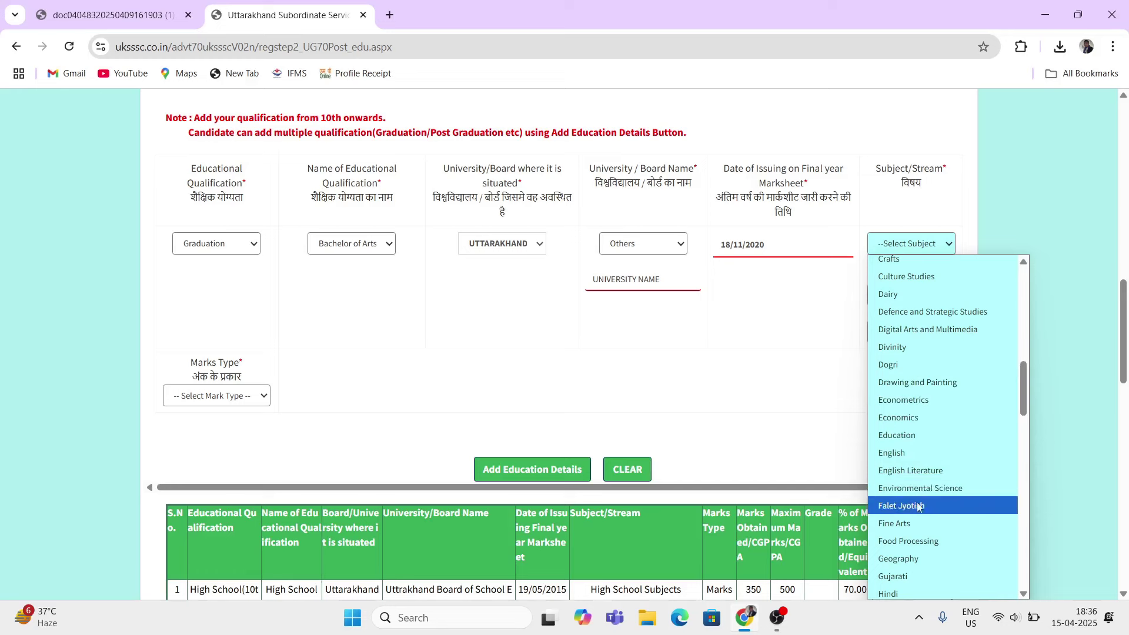
scroll(949, 495, down, 3)
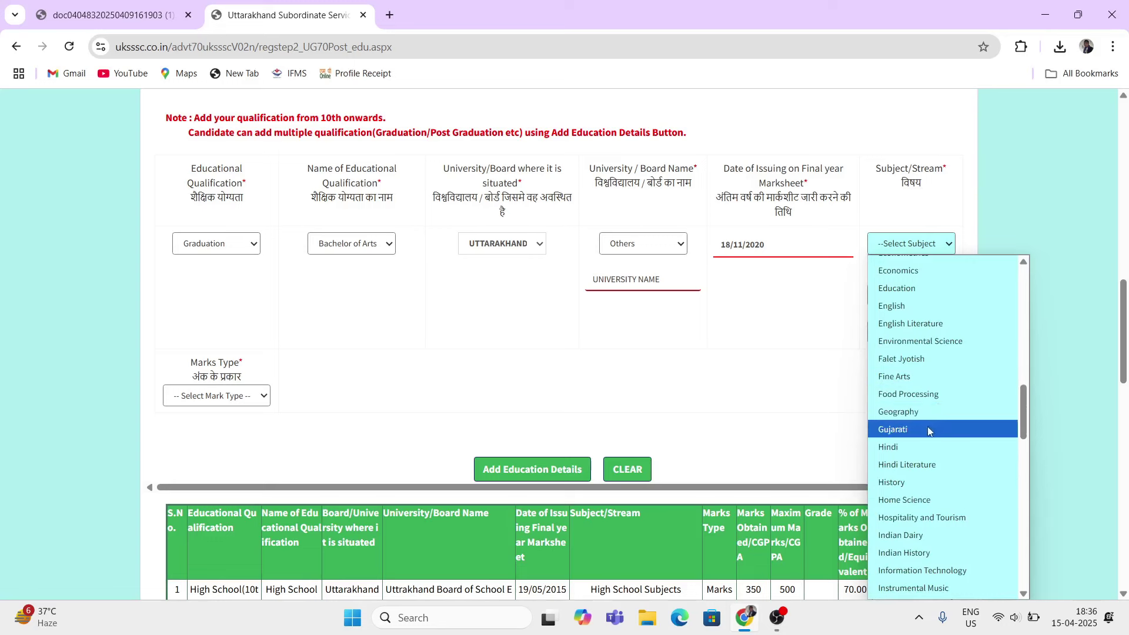
scroll(928, 431, up, 3)
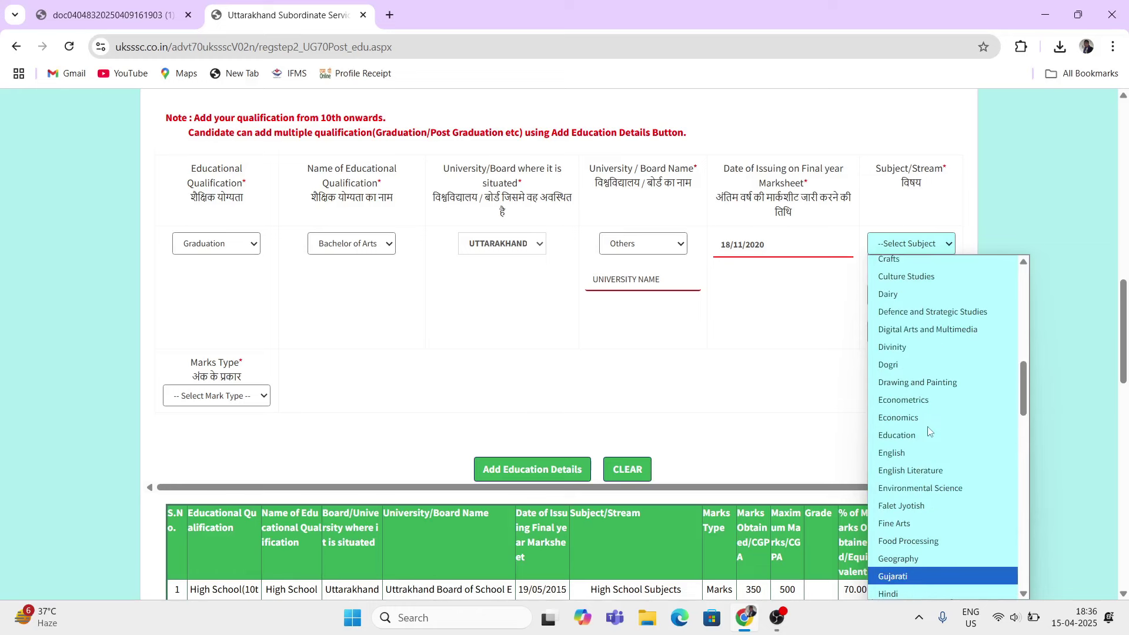
click(909, 419)
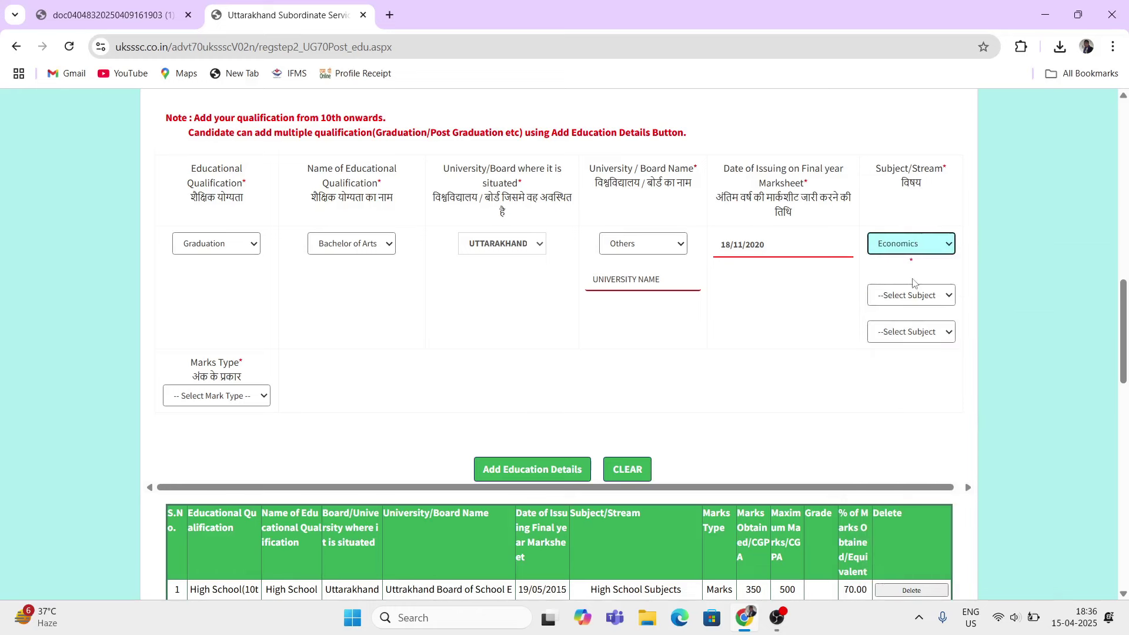
Step: Try Advertising & Brand Management as the second subject, then reset it to no choice
click(887, 274)
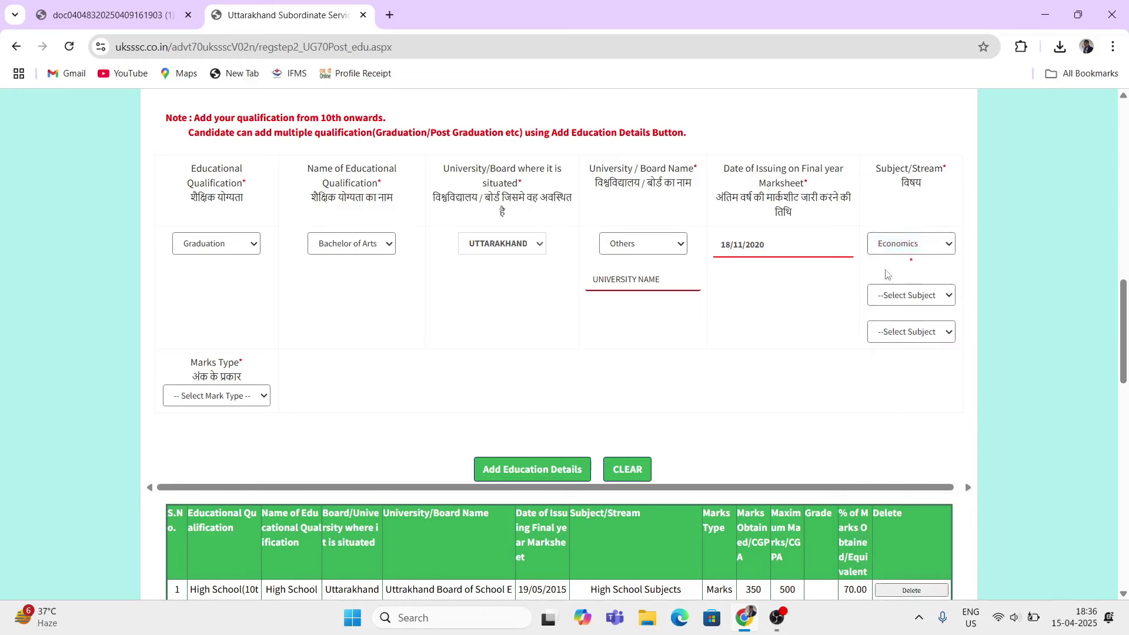
click(910, 296)
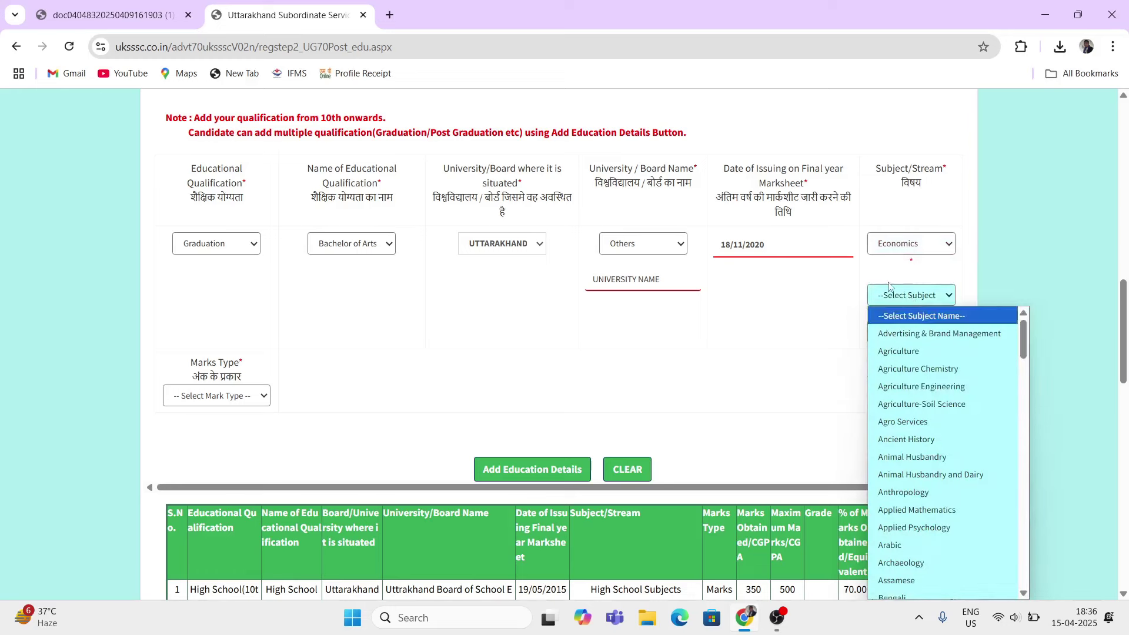
click(893, 295)
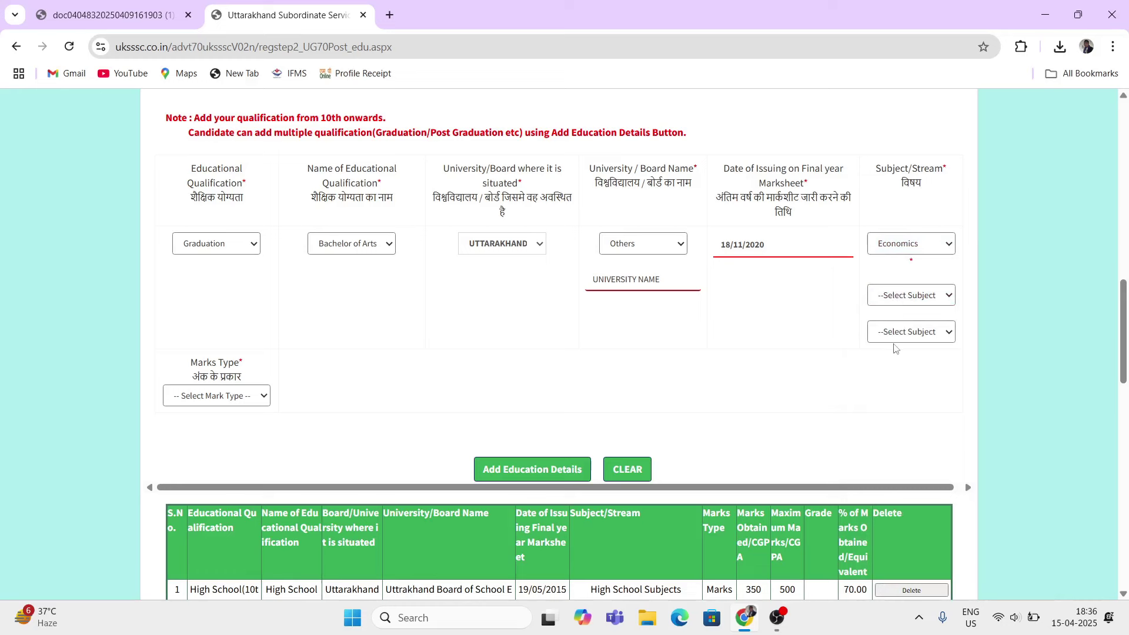
click(900, 302)
click(873, 315)
click(888, 303)
click(885, 330)
click(895, 295)
click(904, 317)
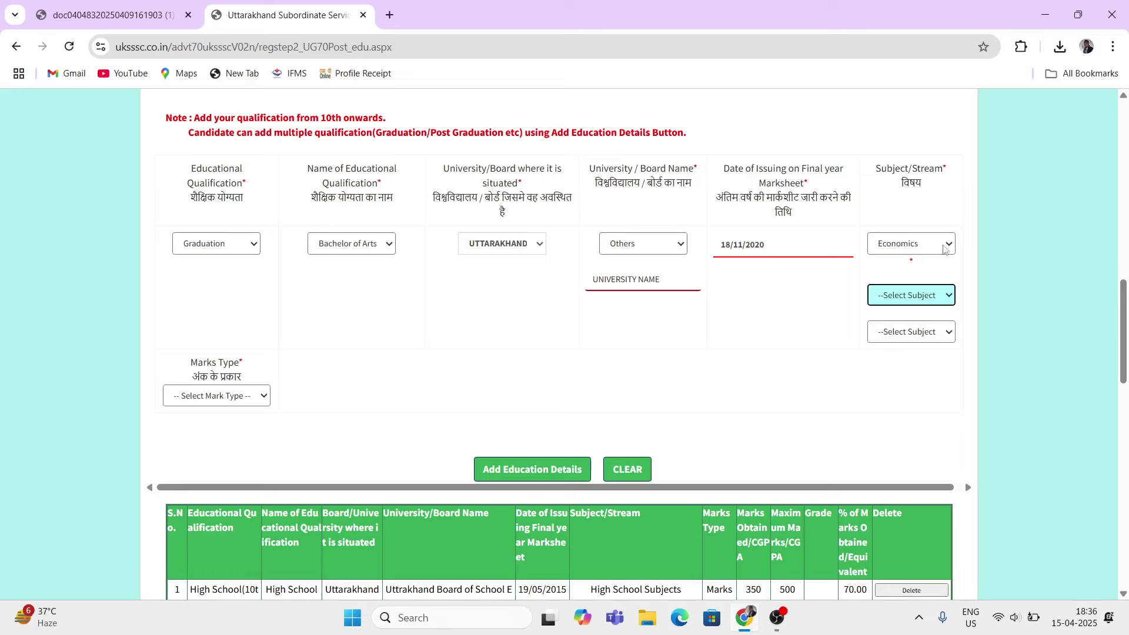
Step: Choose Hindi Literature as the second graduation subject
click(915, 294)
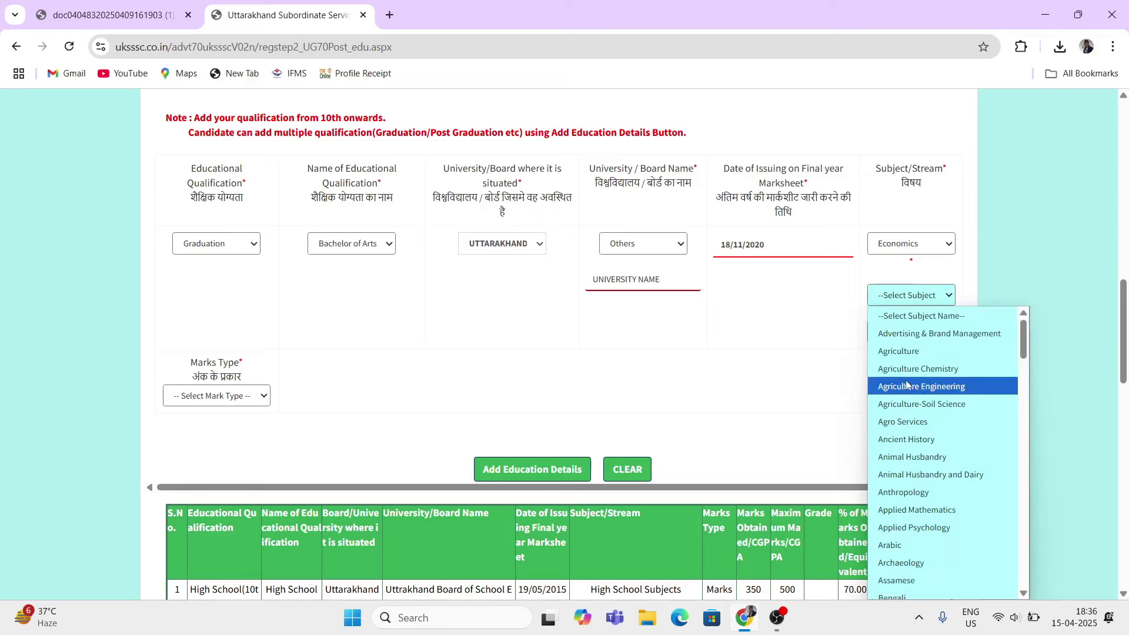
scroll(920, 464, down, 3)
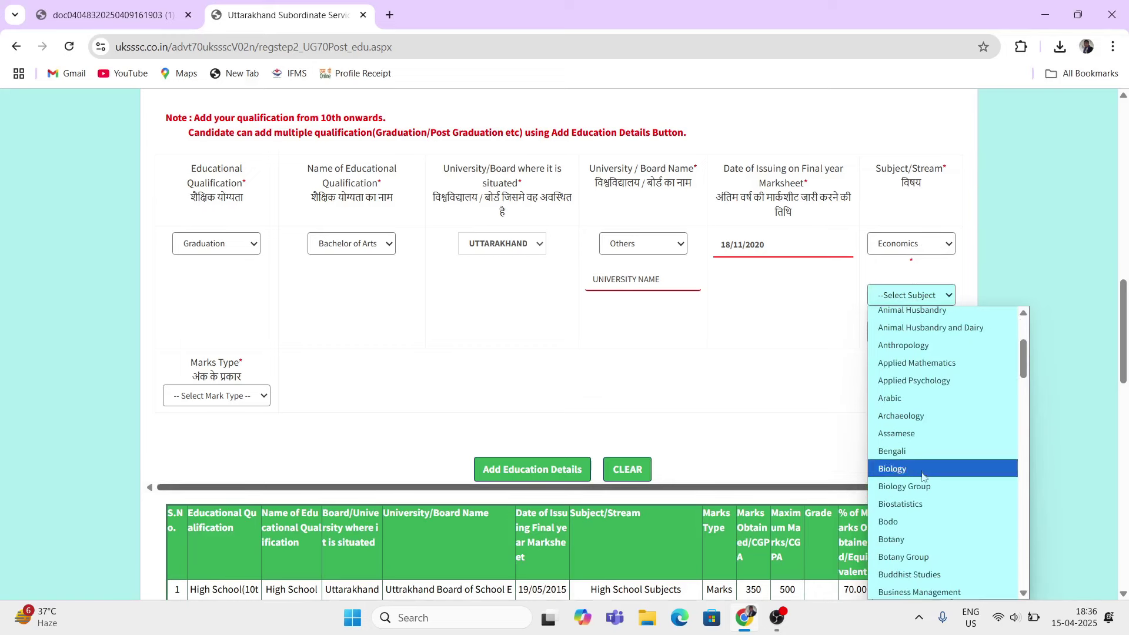
scroll(926, 493, down, 9)
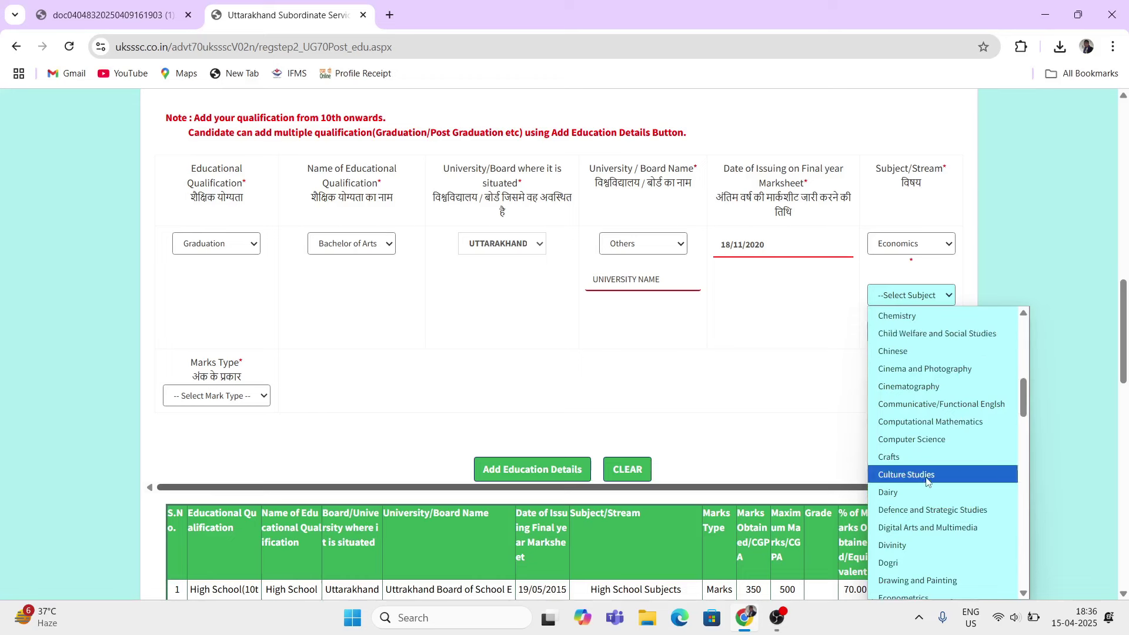
scroll(918, 529, down, 3)
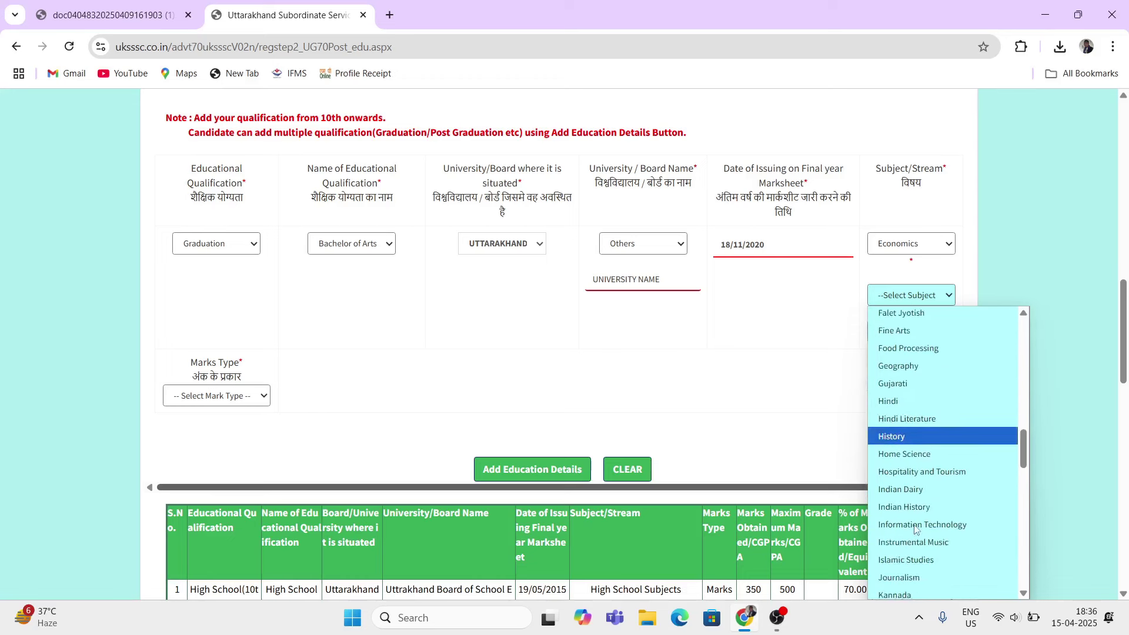
scroll(917, 523, down, 13)
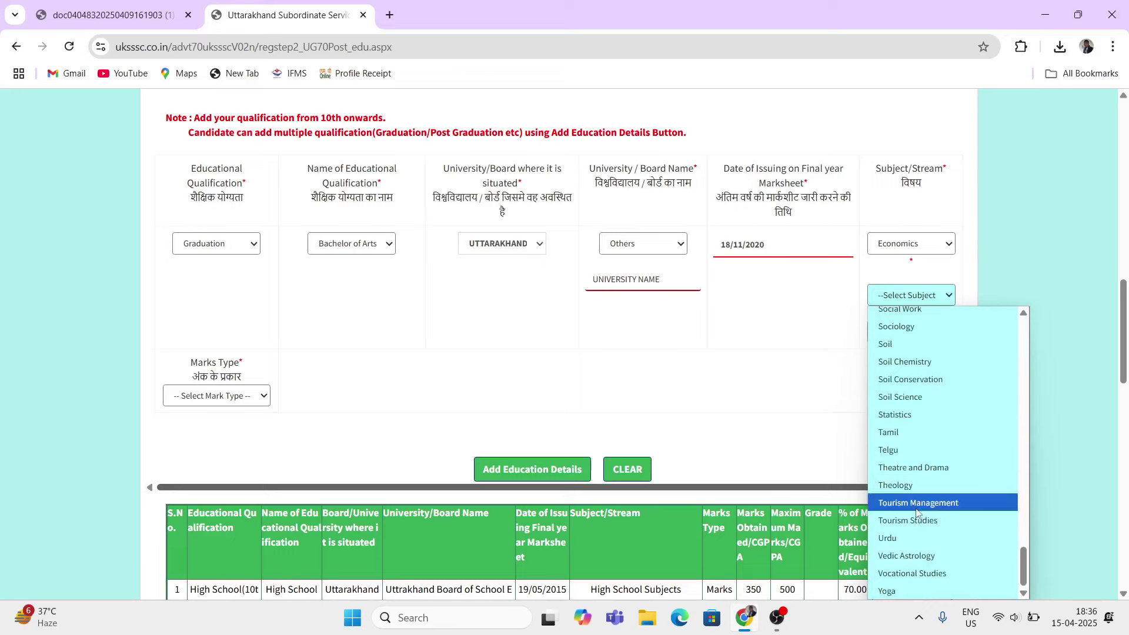
scroll(917, 512, up, 12)
scroll(917, 513, up, 10)
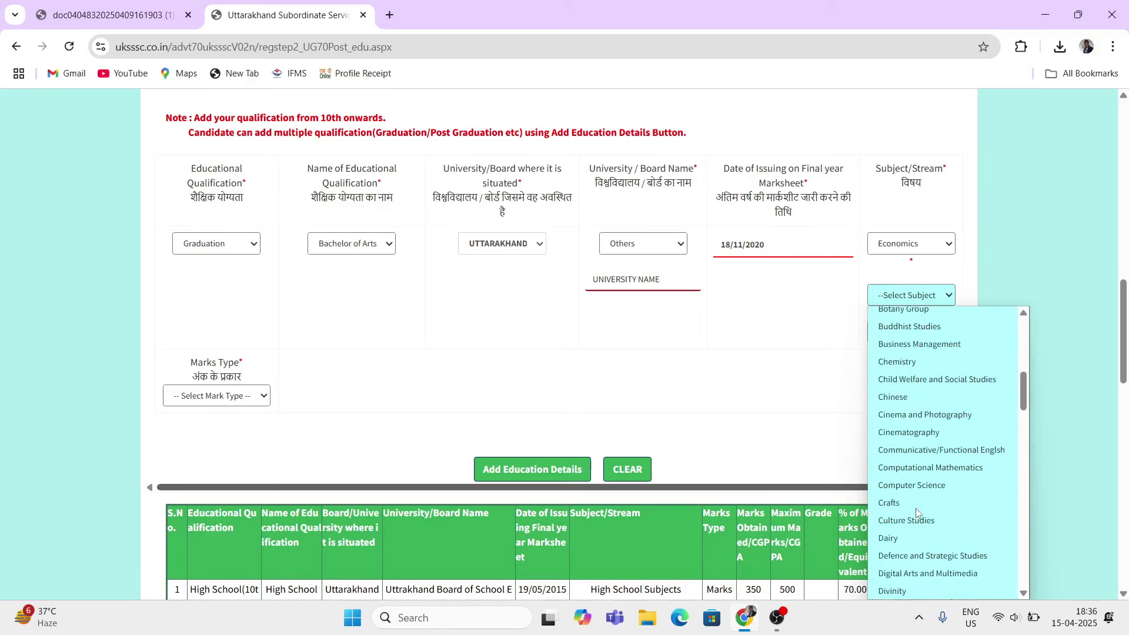
scroll(915, 511, down, 8)
scroll(916, 511, down, 3)
scroll(916, 512, up, 3)
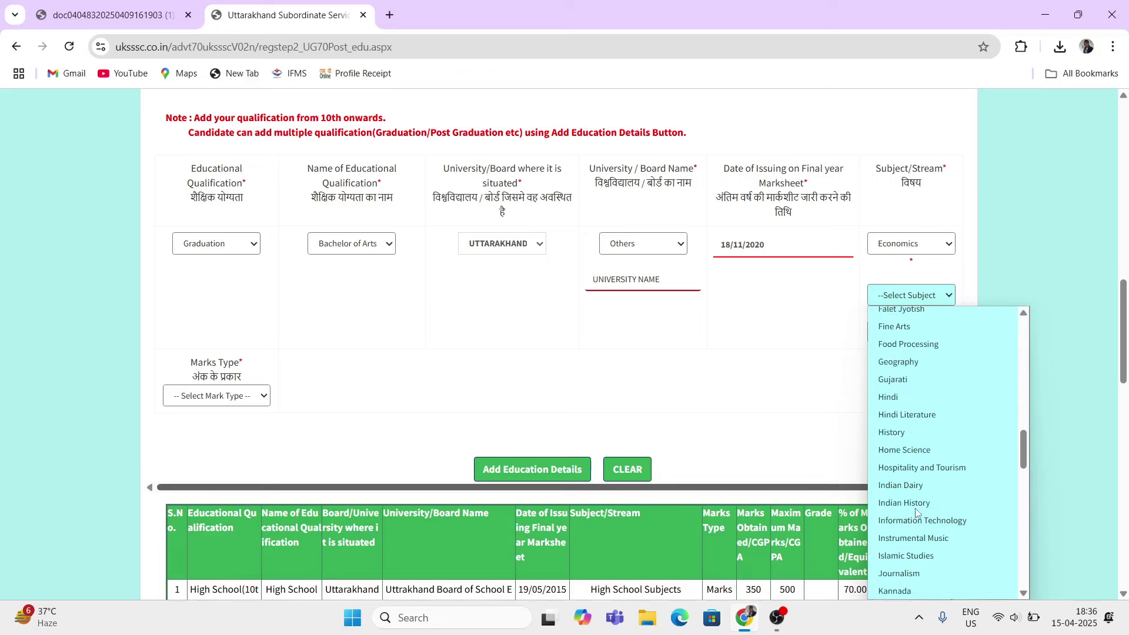
click(898, 415)
Step: Choose English as the third subject and change the second subject to Hindi
click(896, 331)
scroll(894, 318, down, 1)
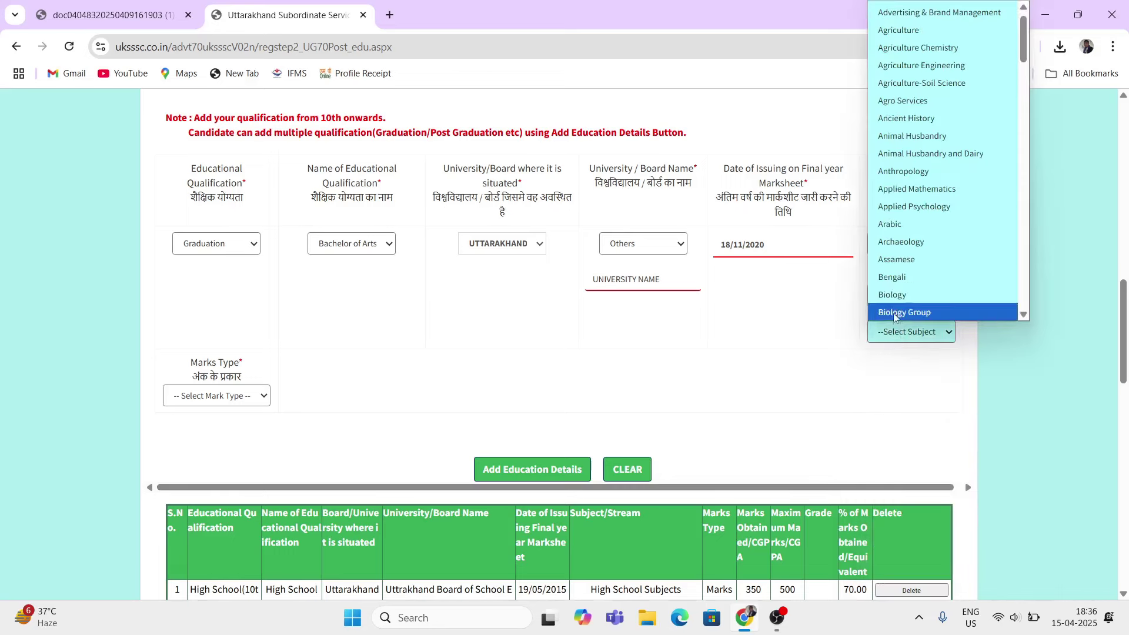
scroll(892, 325, up, 5)
scroll(889, 423, down, 4)
click(898, 413)
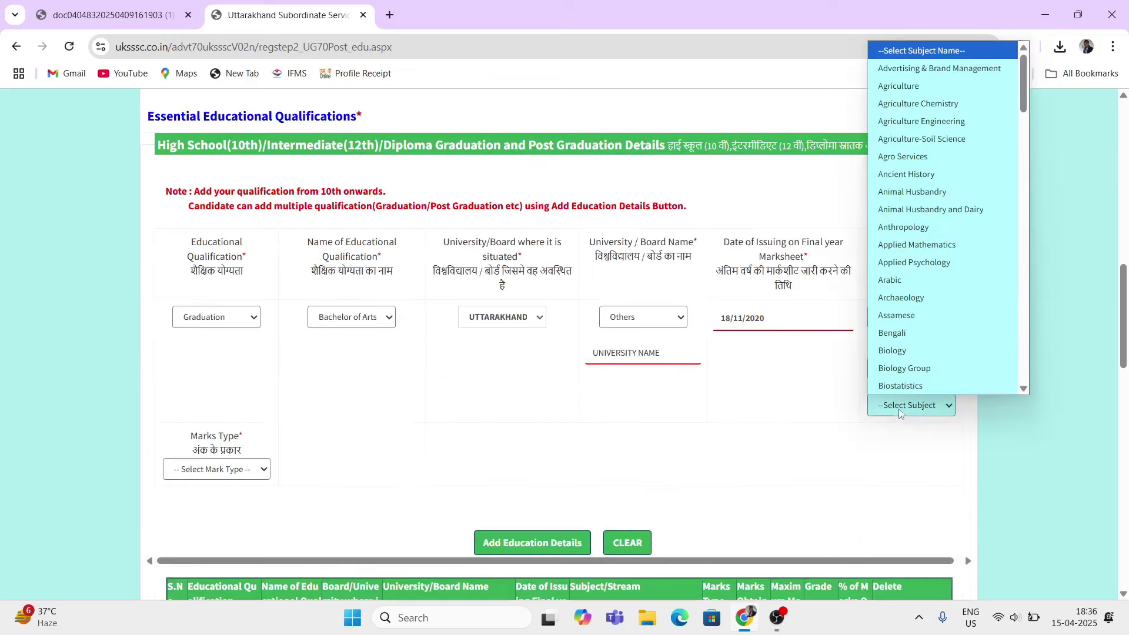
scroll(898, 334, down, 5)
scroll(898, 333, down, 3)
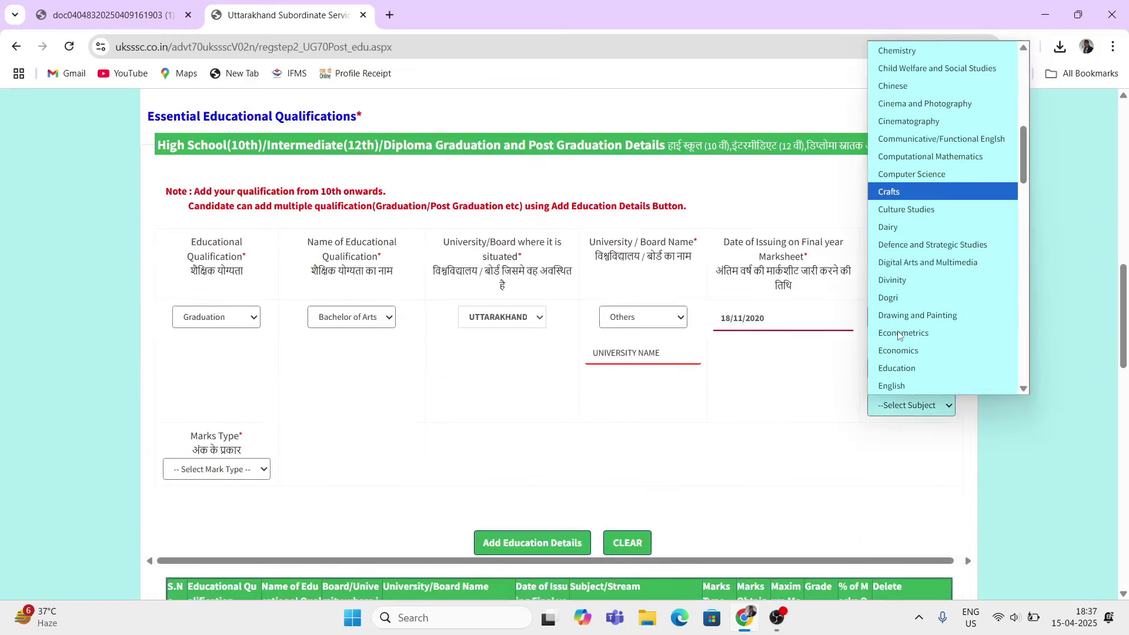
click(894, 386)
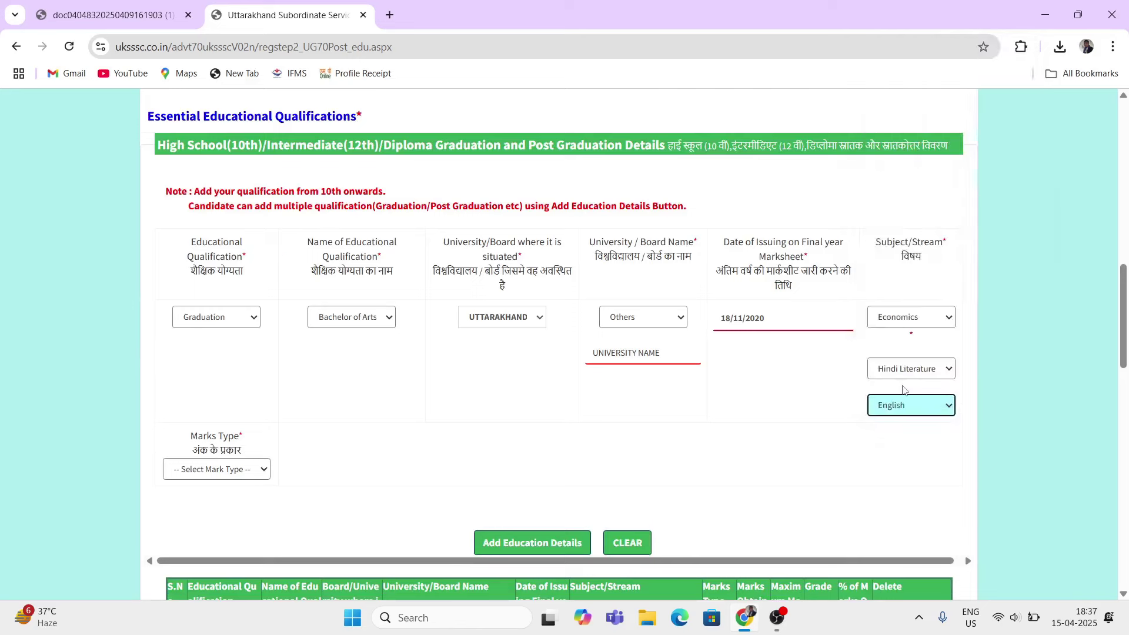
click(908, 370)
click(887, 332)
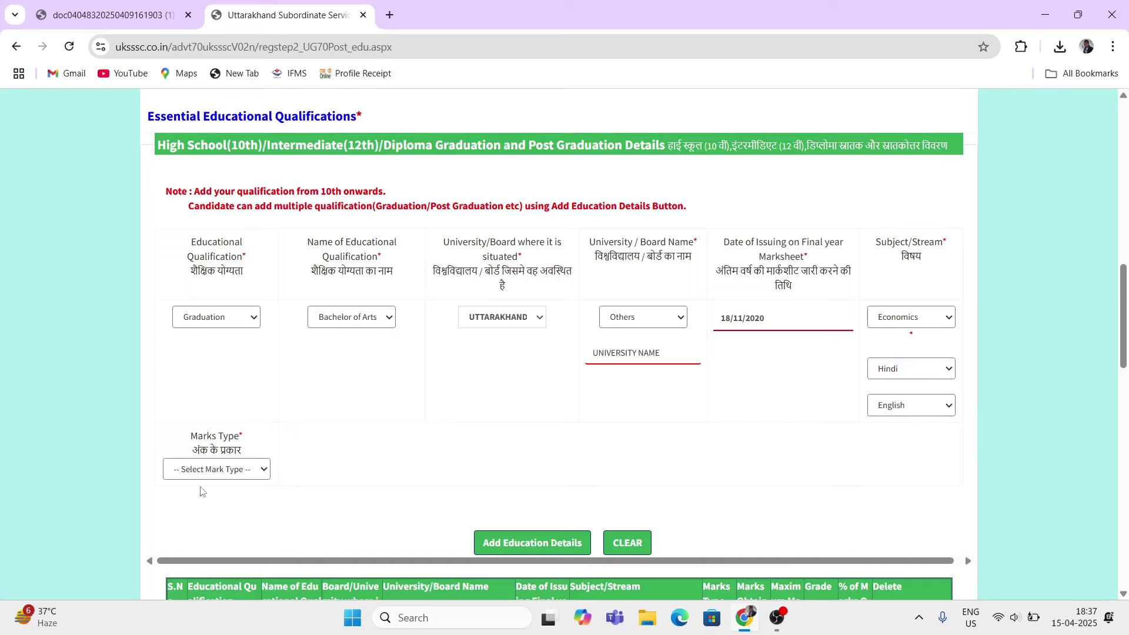
drag(192, 443, 226, 452)
Step: Enter graduation marks 2740 out of 3000 (91.33%) and add the Bachelor of Arts row
click(244, 470)
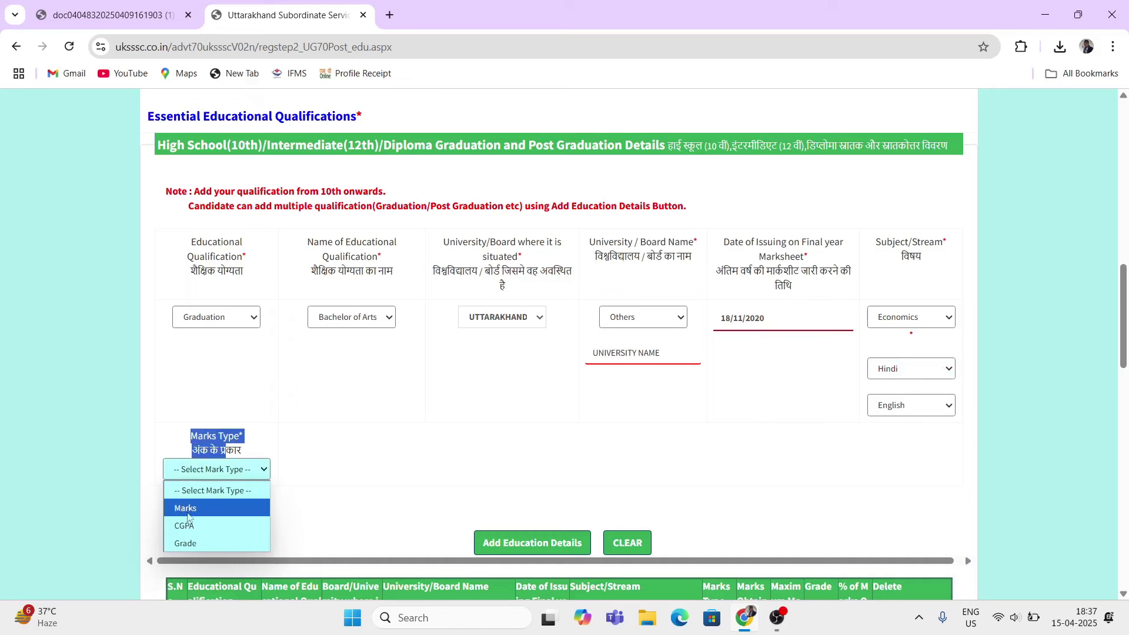
click(201, 511)
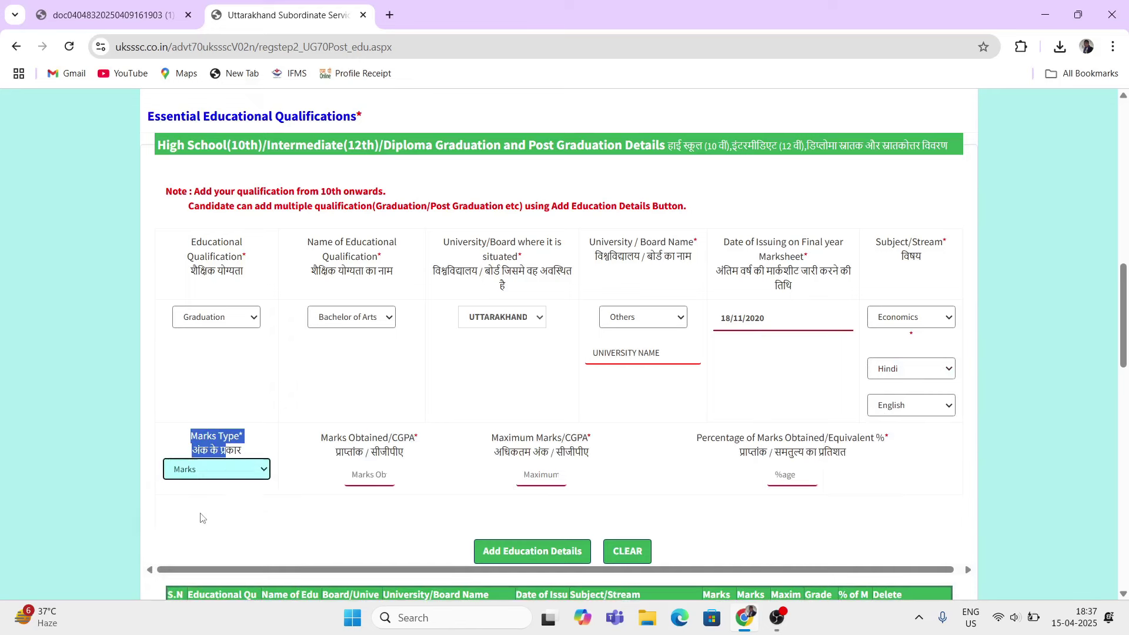
drag(328, 437, 350, 443)
click(364, 476)
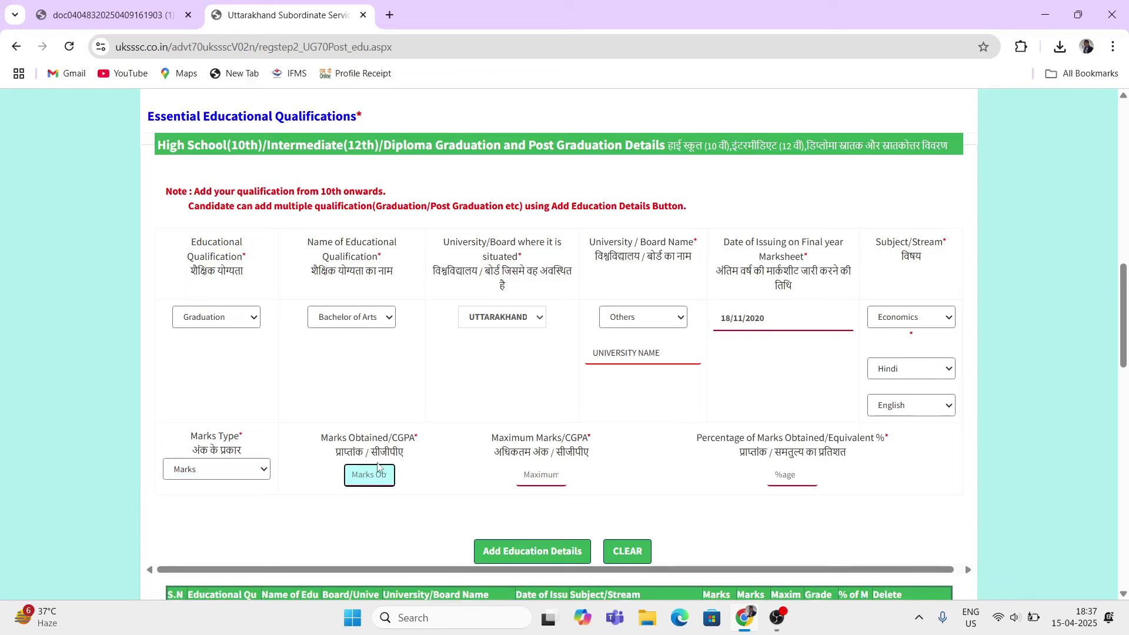
text(2740)
click(535, 478)
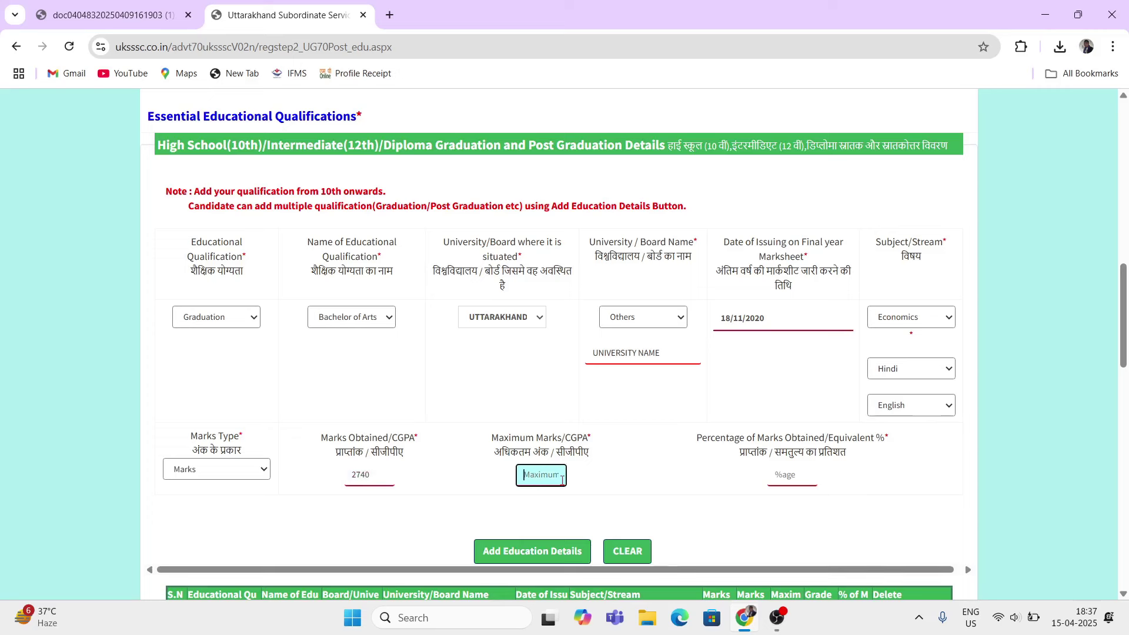
text(3000)
click(717, 479)
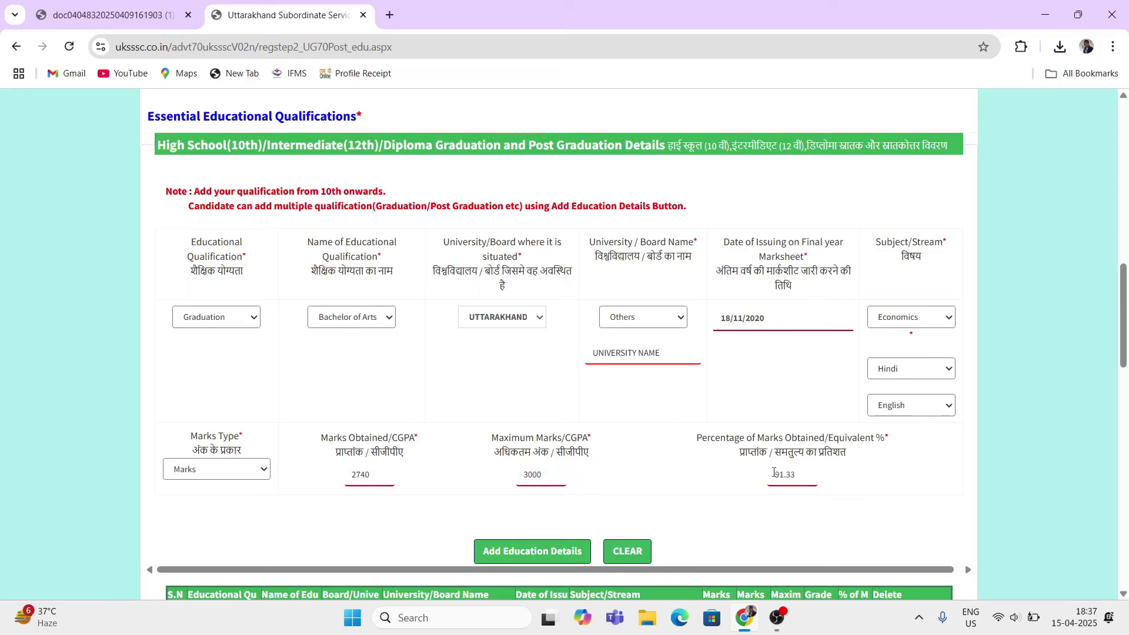
click(544, 552)
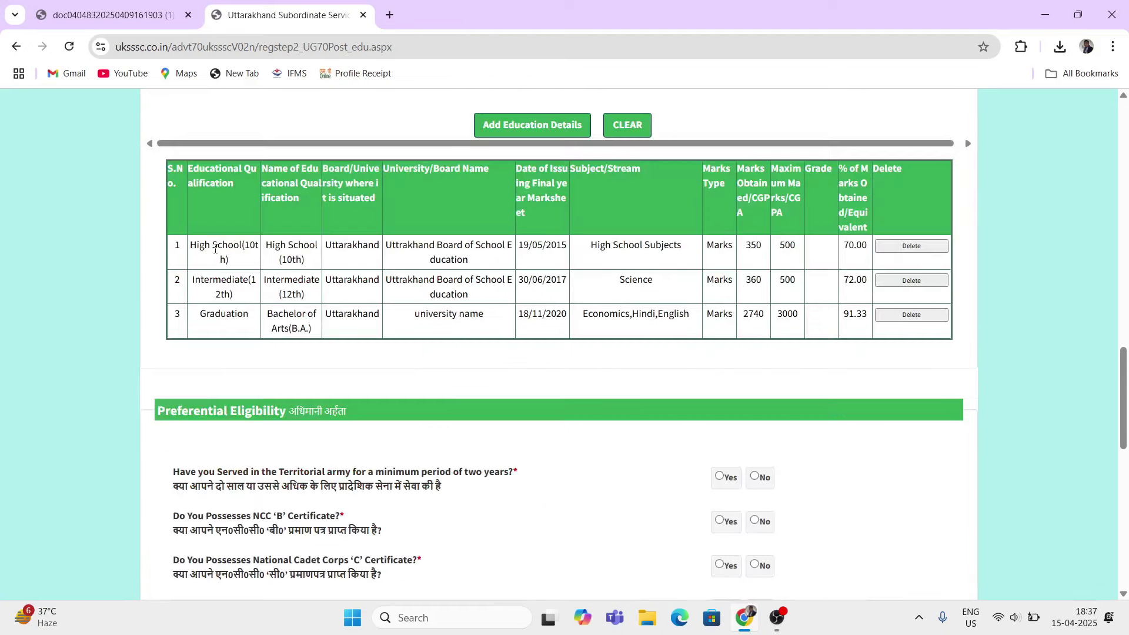
Step: Start a fourth qualification entry with NIELIT (DOEACC) as the educational qualification
drag(267, 313, 291, 328)
scroll(403, 404, up, 4)
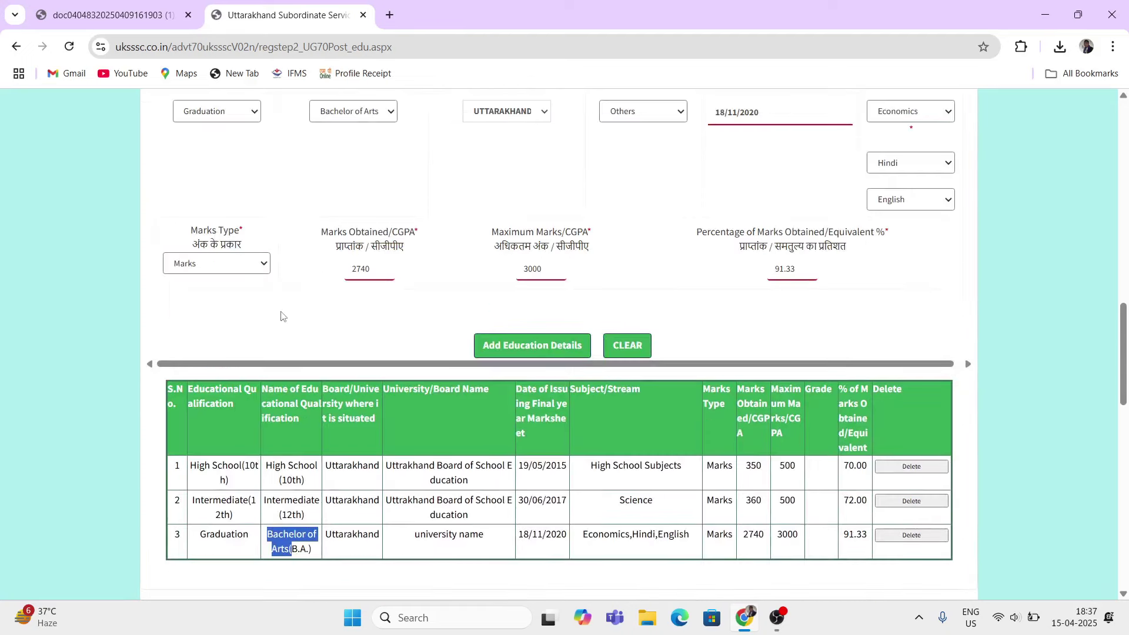
scroll(281, 316, up, 4)
click(249, 333)
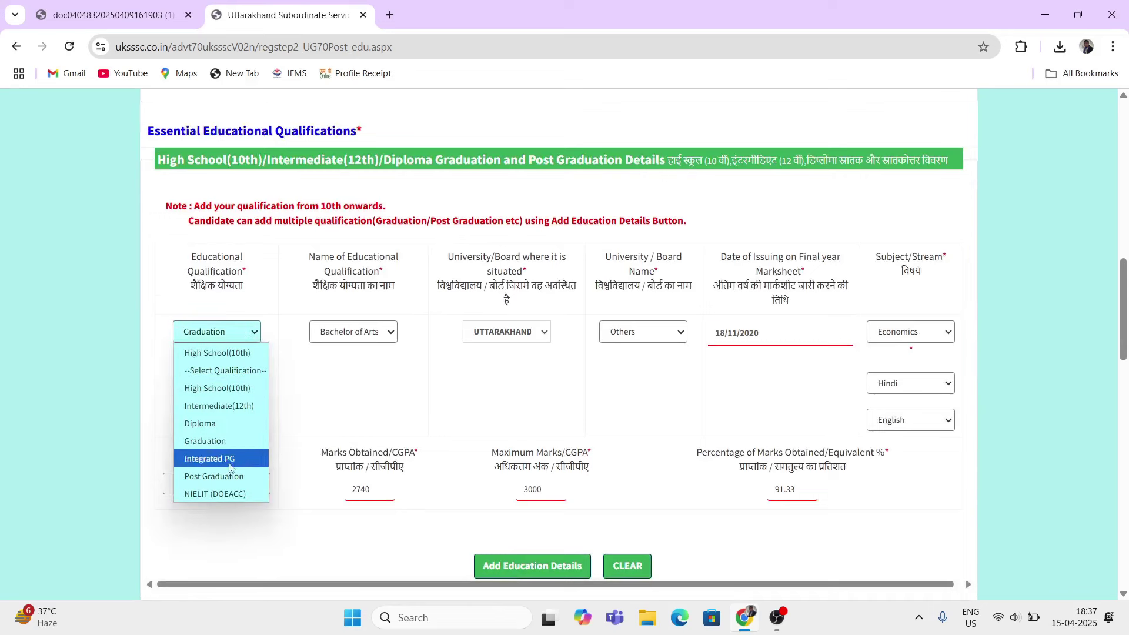
click(240, 501)
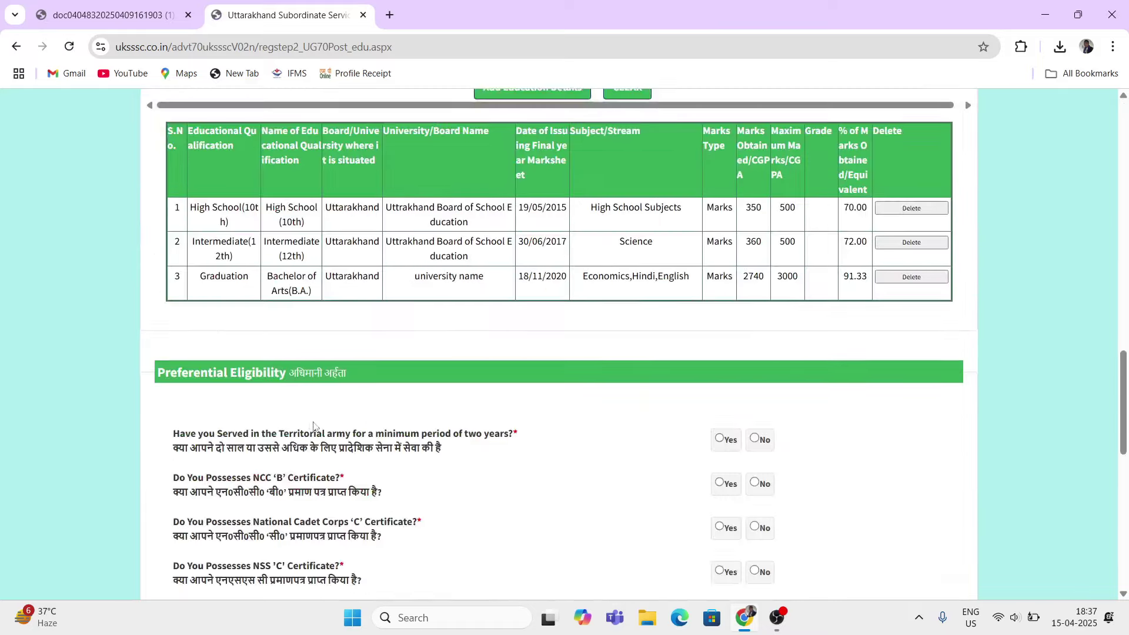
scroll(325, 438, up, 1)
click(360, 187)
click(378, 272)
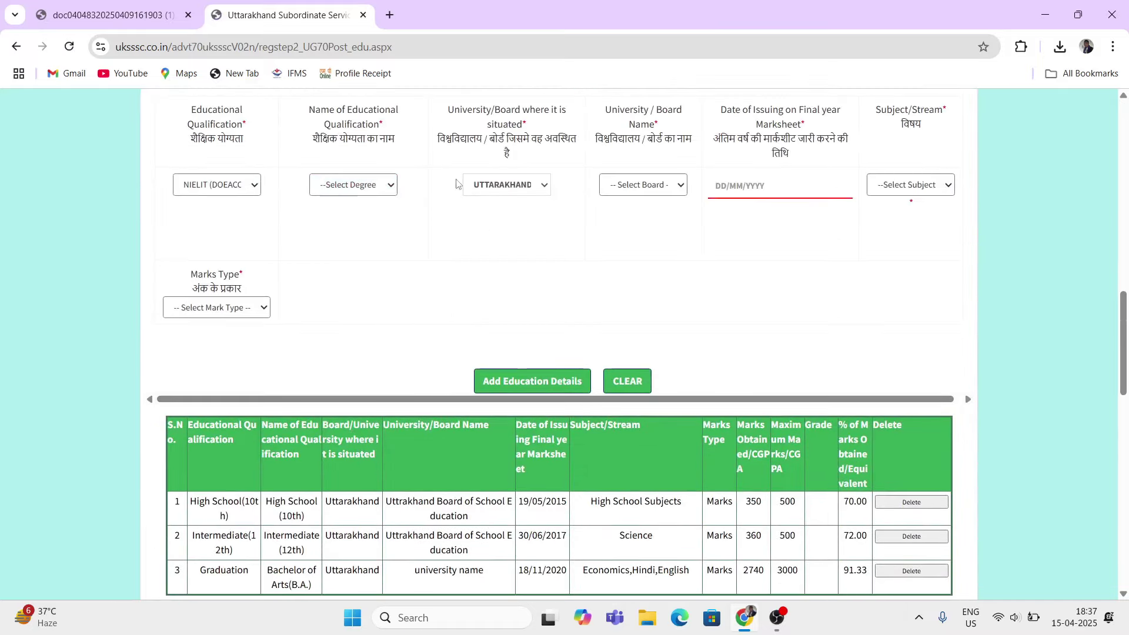
click(365, 186)
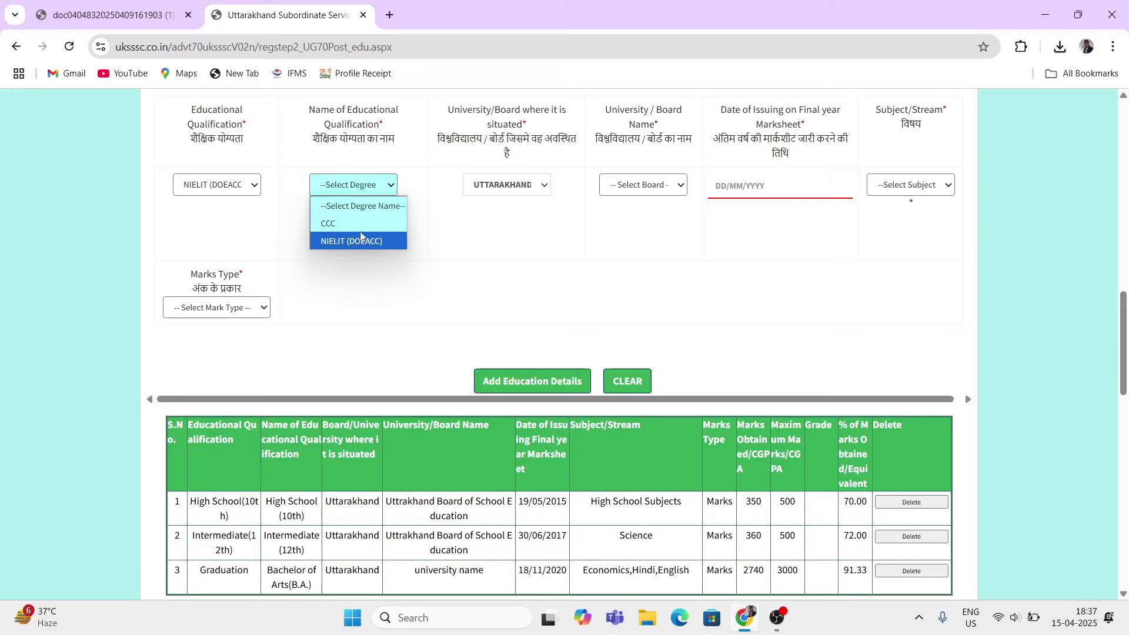
click(363, 268)
click(496, 186)
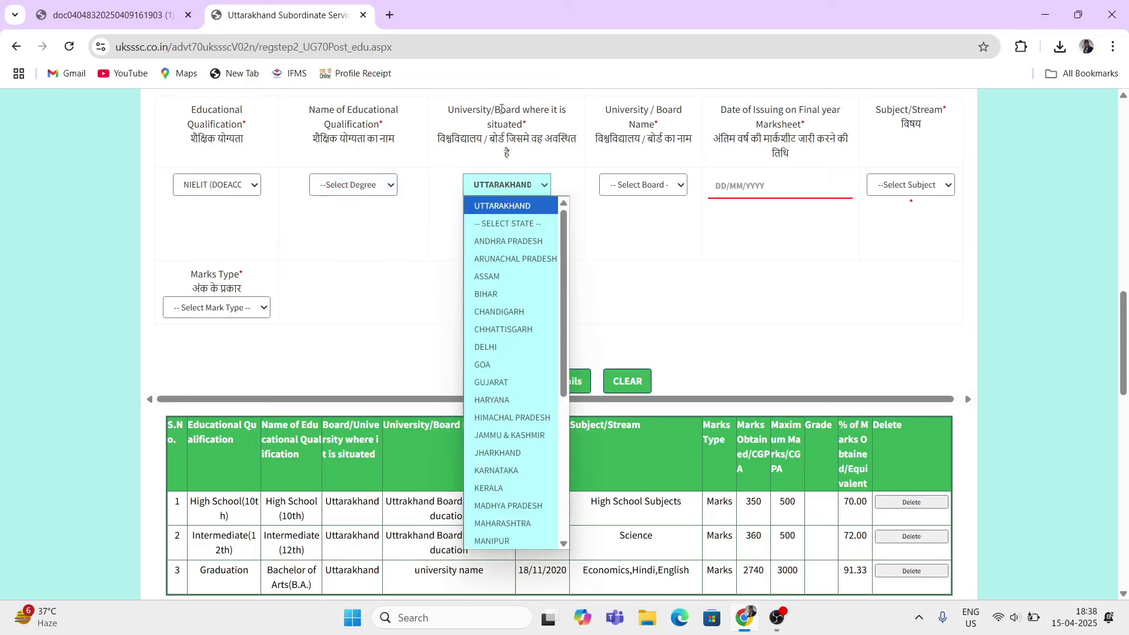
click(444, 290)
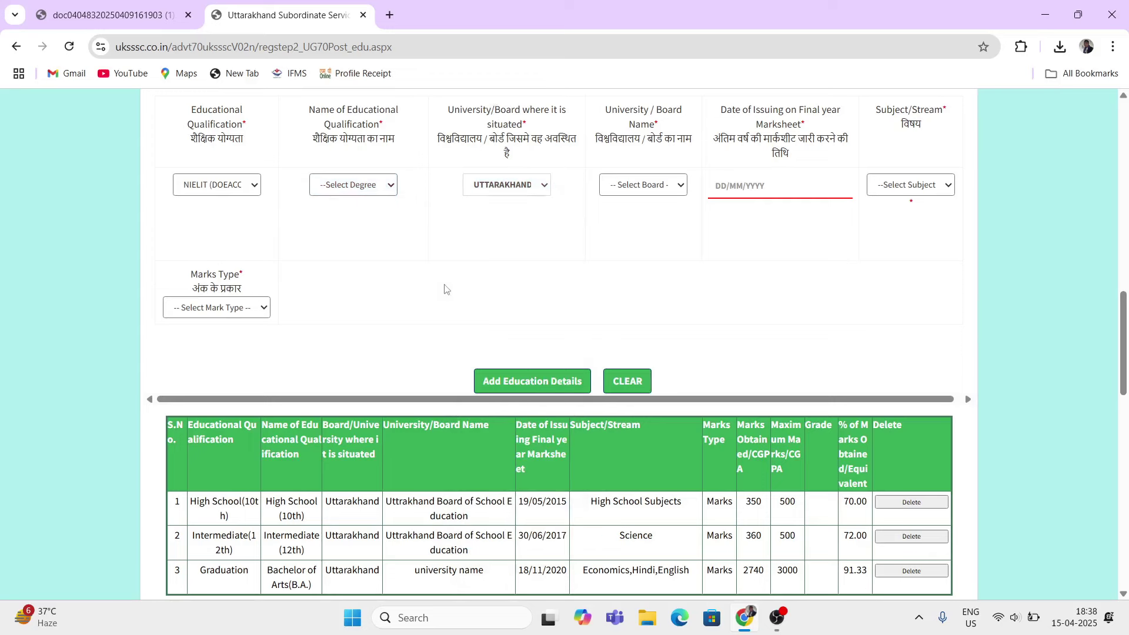
drag(629, 112, 673, 111)
drag(743, 111, 788, 138)
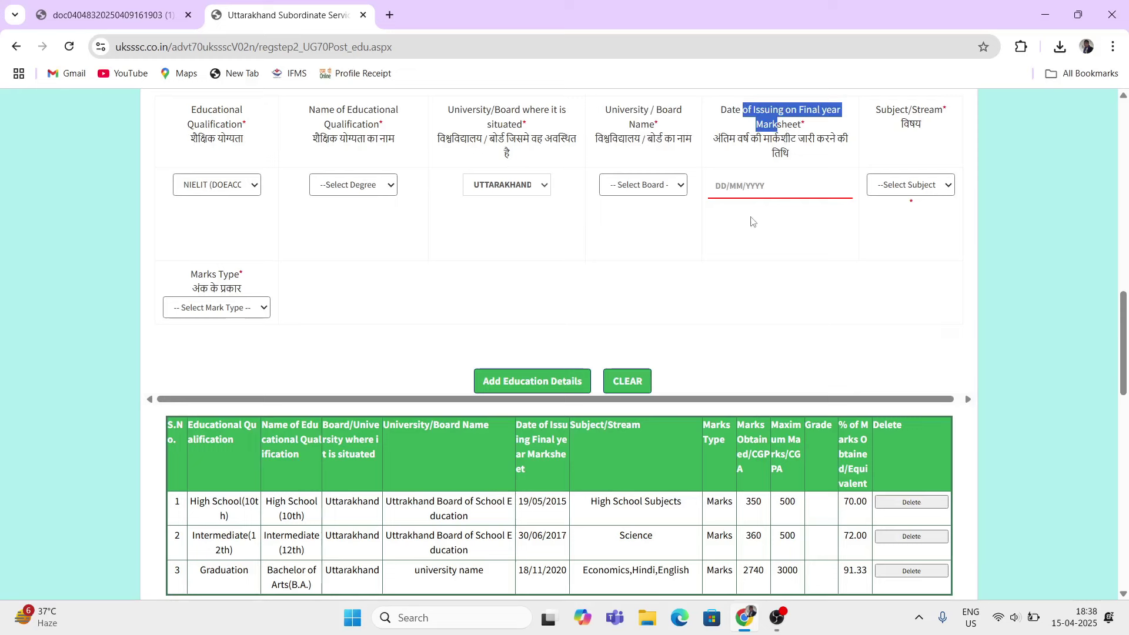
drag(864, 112, 931, 171)
click(928, 185)
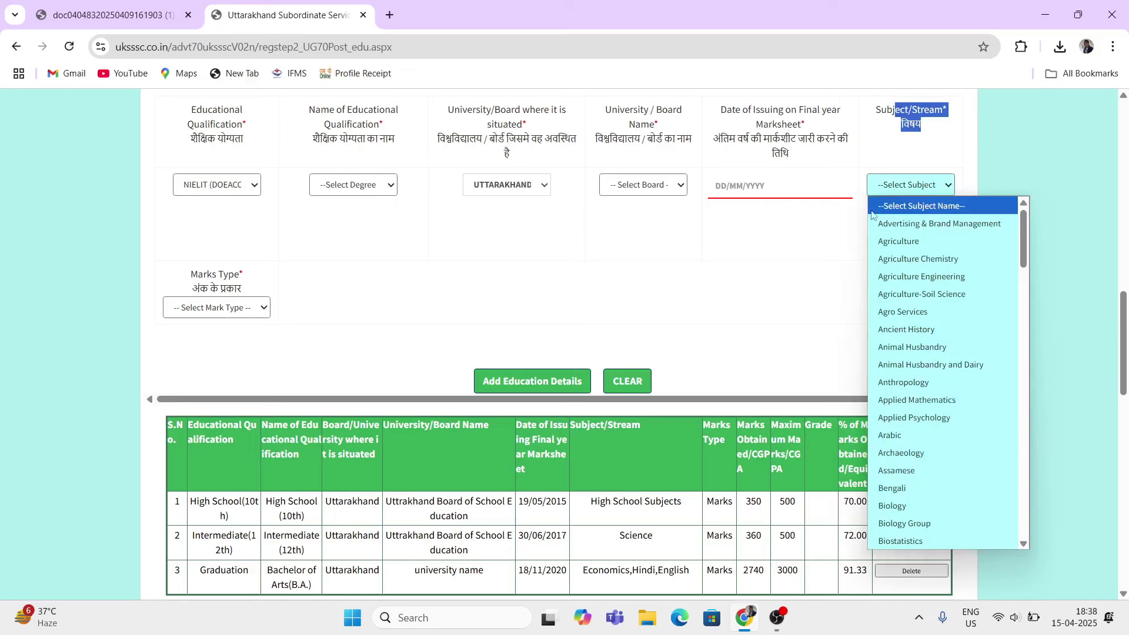
click(818, 260)
click(890, 193)
click(841, 235)
drag(190, 271, 239, 310)
click(276, 290)
click(244, 308)
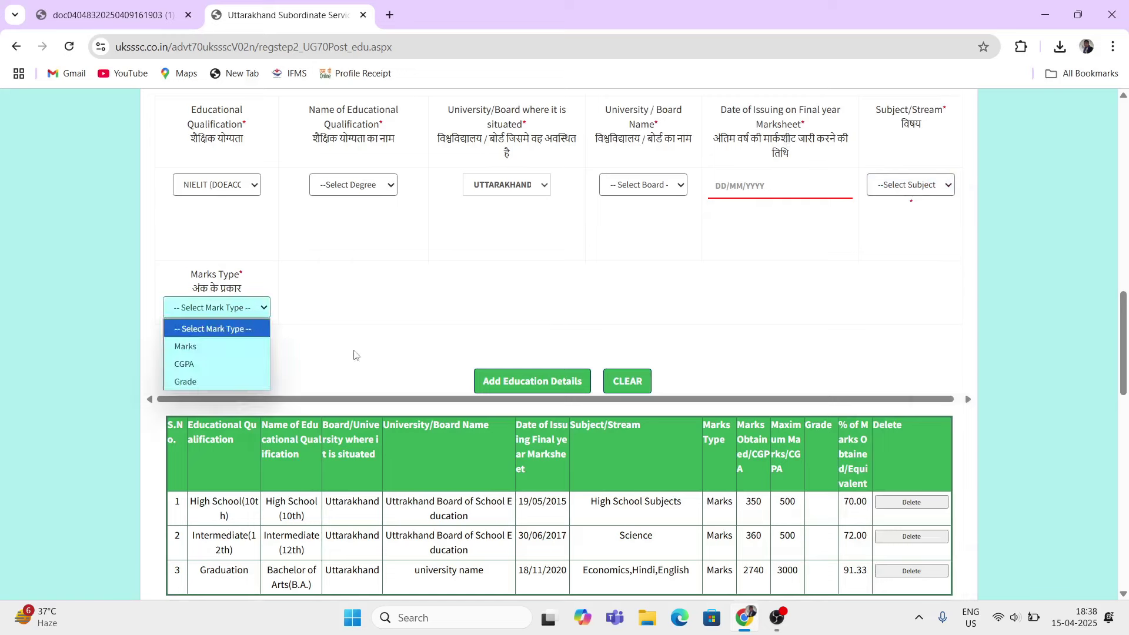
click(322, 313)
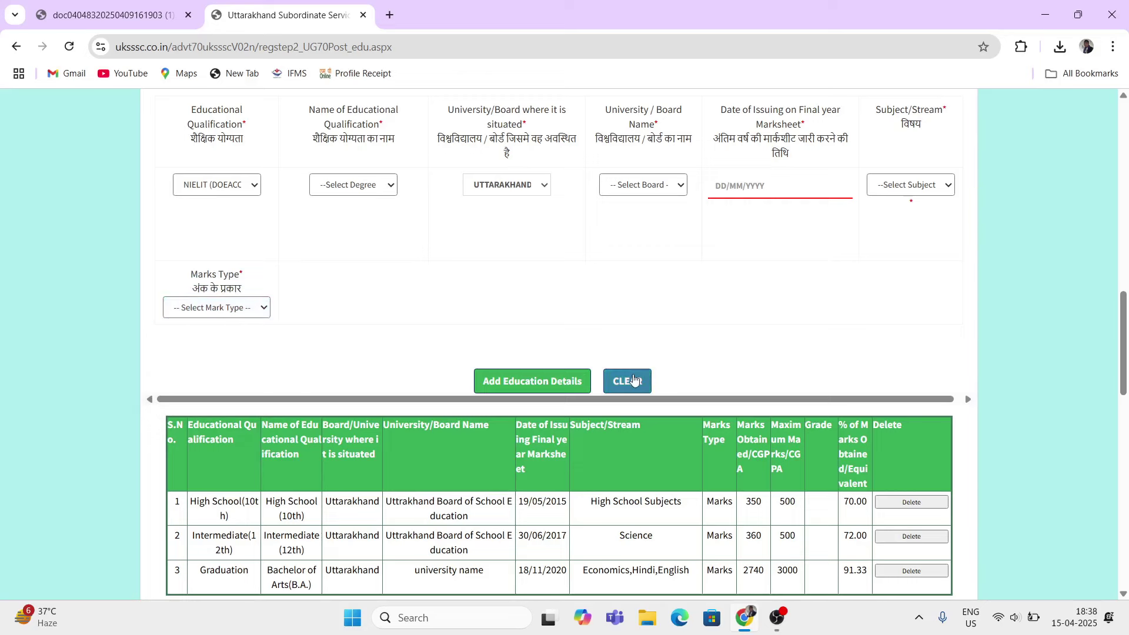
Step: Clear the unfinished NIELIT entry and review the three saved qualification rows
scroll(566, 294, down, 3)
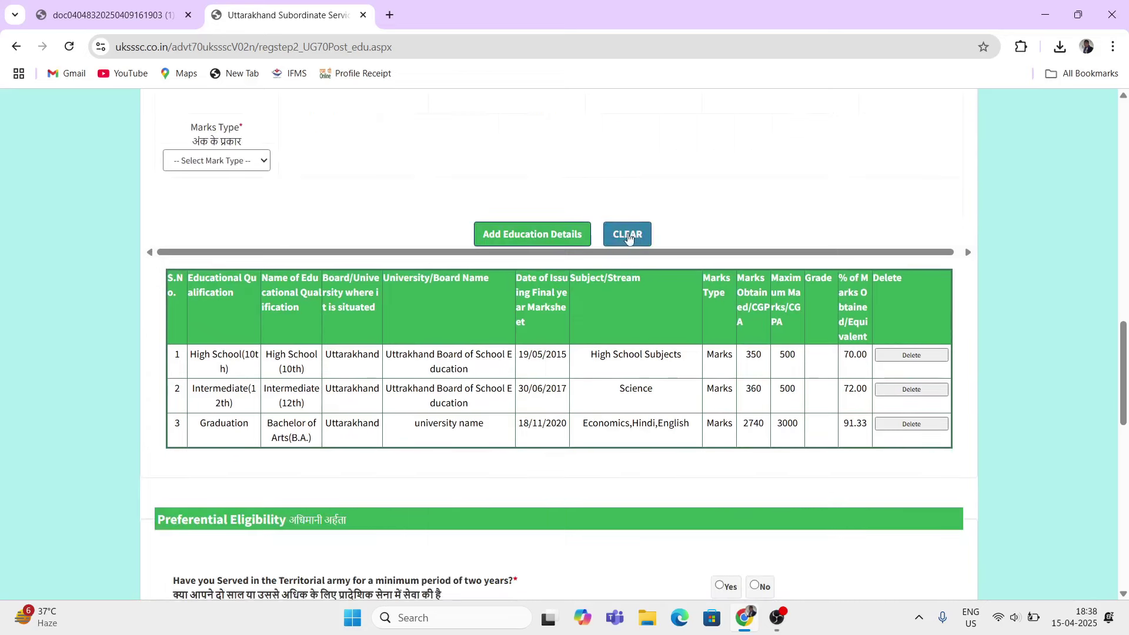
click(627, 234)
scroll(552, 288, up, 4)
scroll(552, 290, down, 2)
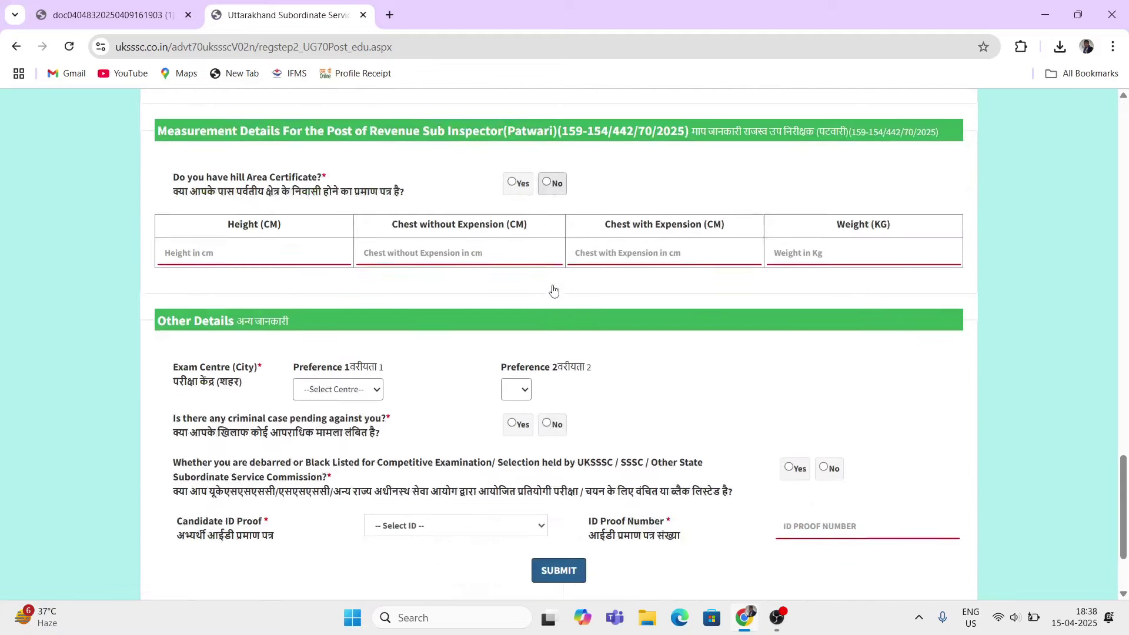
scroll(552, 289, up, 9)
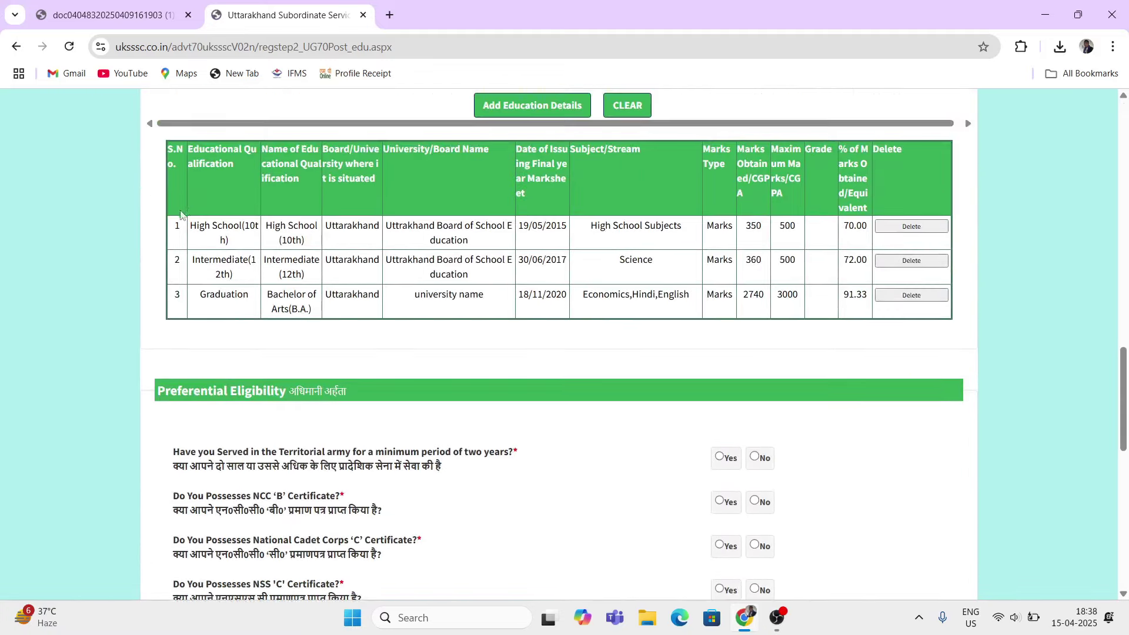
drag(194, 225, 395, 335)
click(405, 340)
drag(246, 219, 372, 329)
click(395, 335)
scroll(382, 328, down, 2)
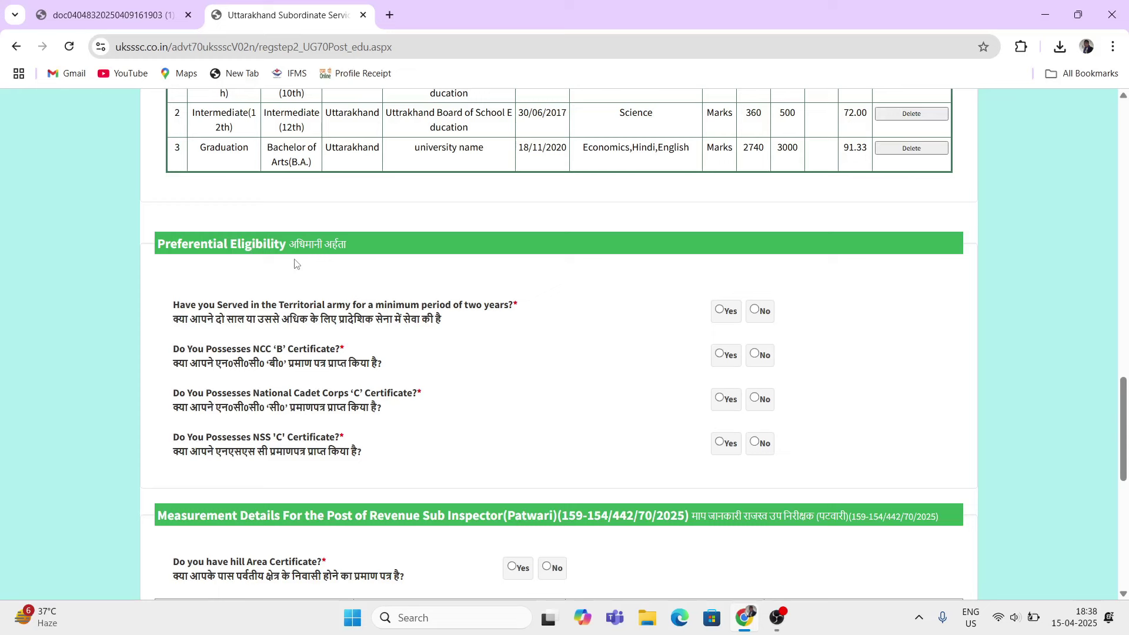
Step: Answer No to the Territorial Army service question
drag(174, 302, 379, 379)
click(442, 384)
drag(186, 322, 422, 324)
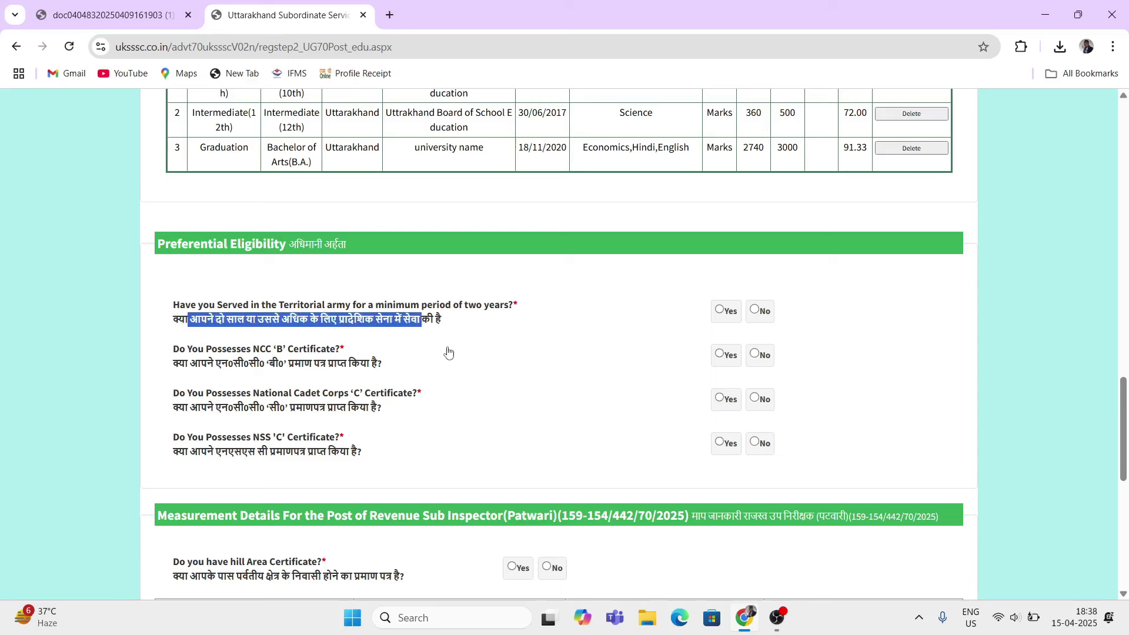
click(755, 310)
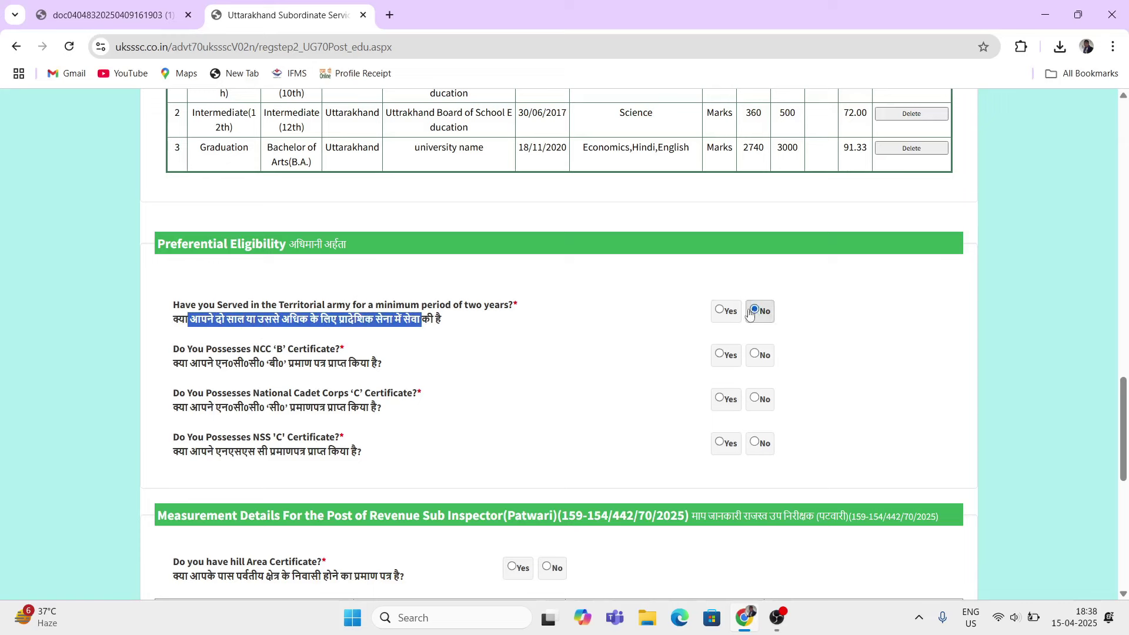
Step: Try Yes with certificate number 111 for NCC 'B', then settle on No
drag(187, 349, 282, 350)
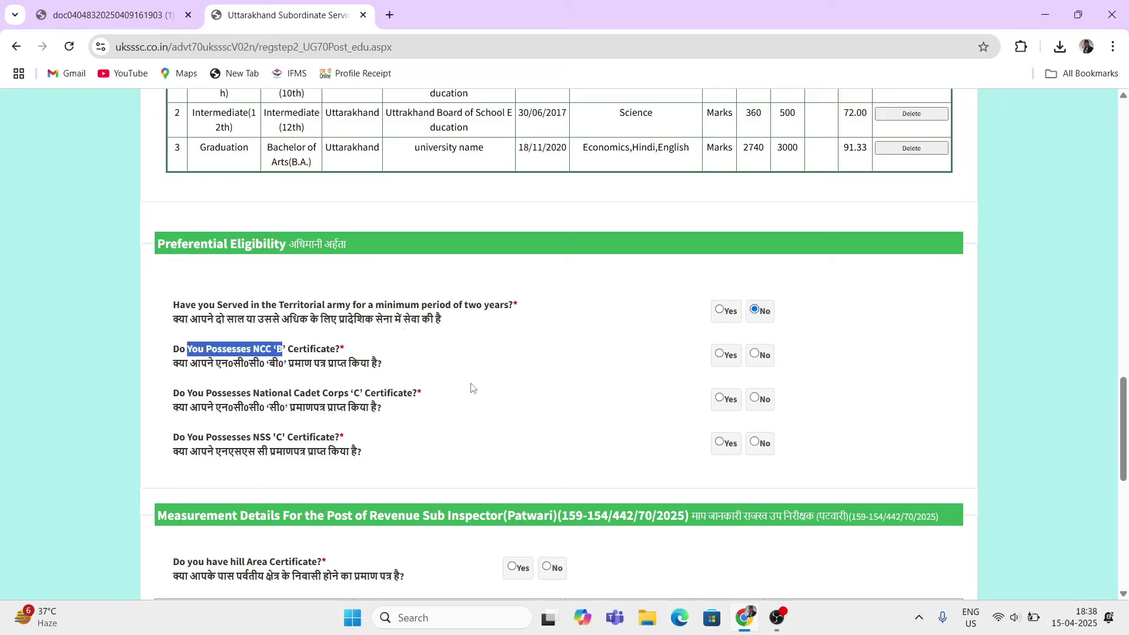
click(719, 355)
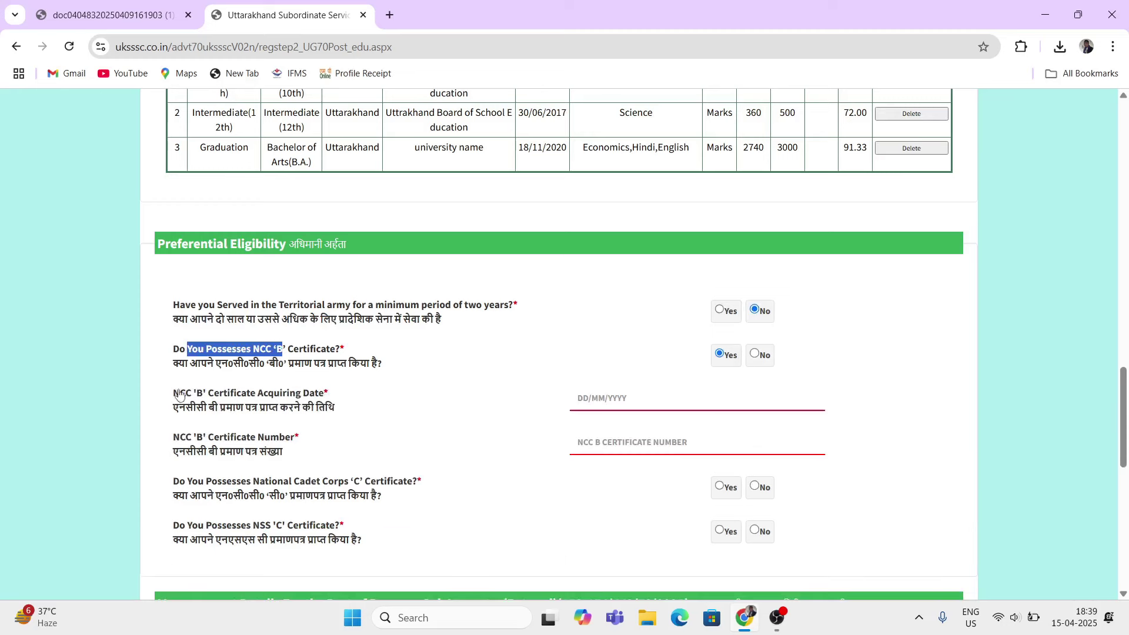
drag(180, 392, 321, 396)
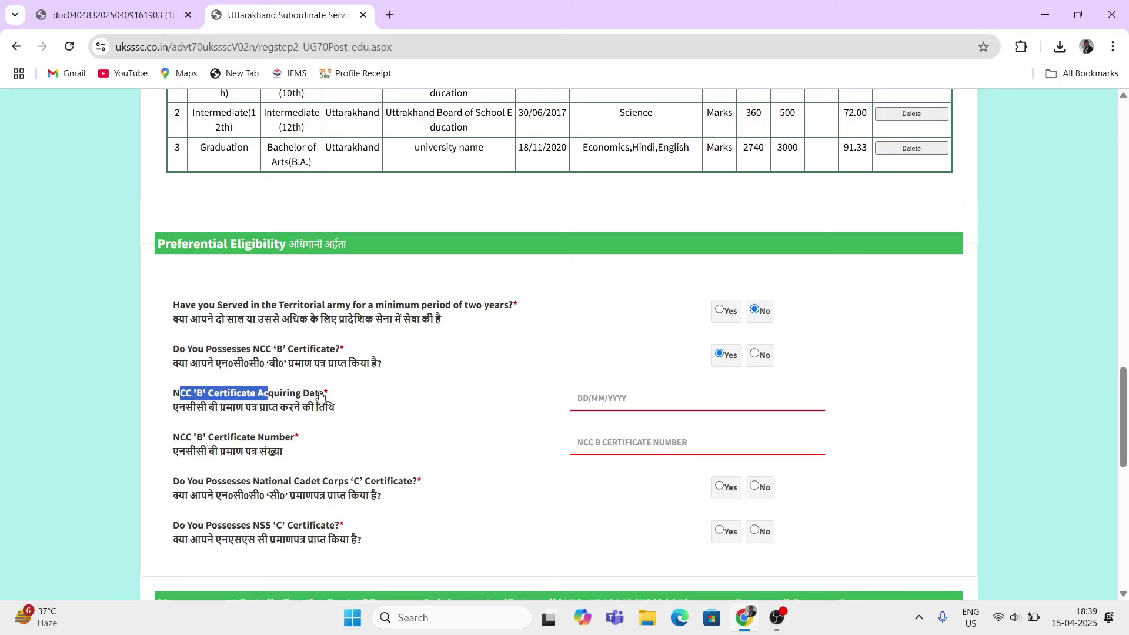
click(606, 404)
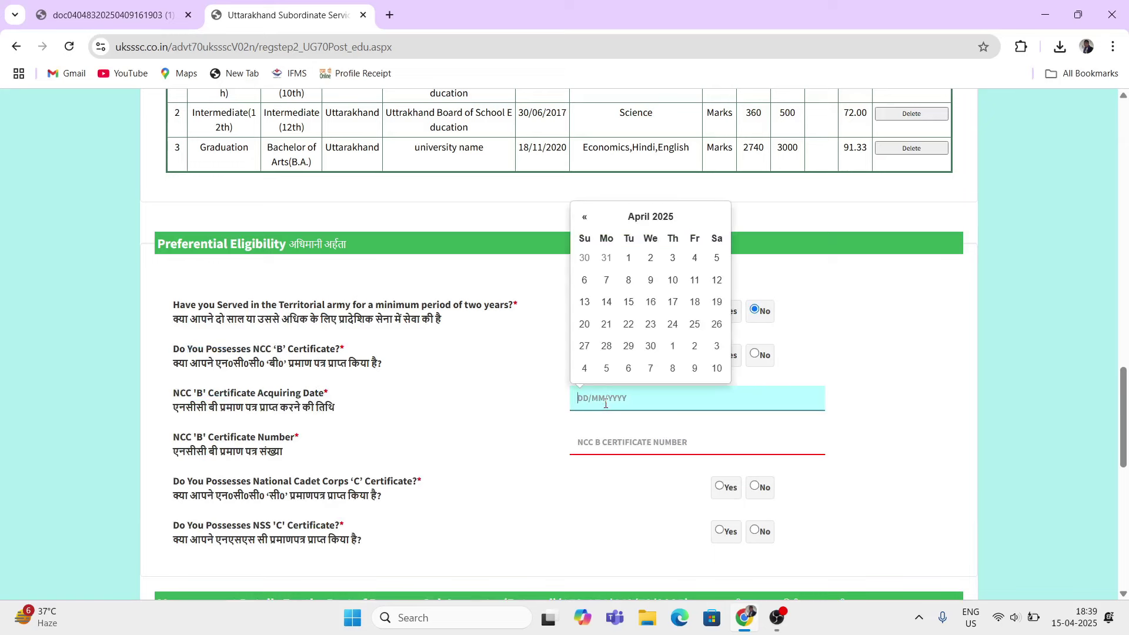
click(355, 427)
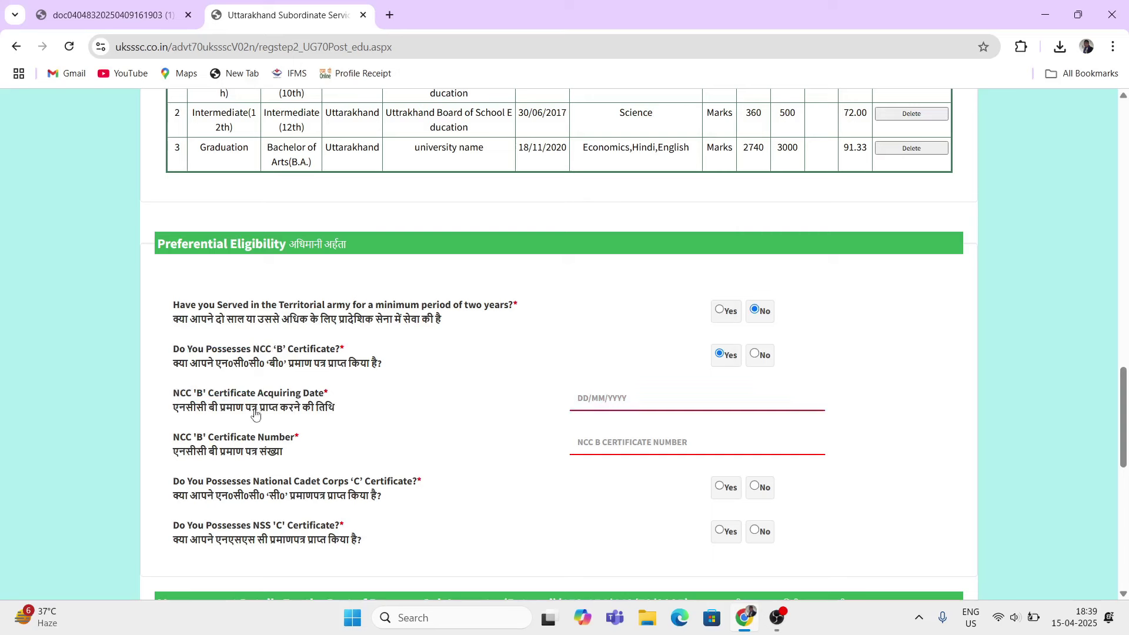
click(588, 398)
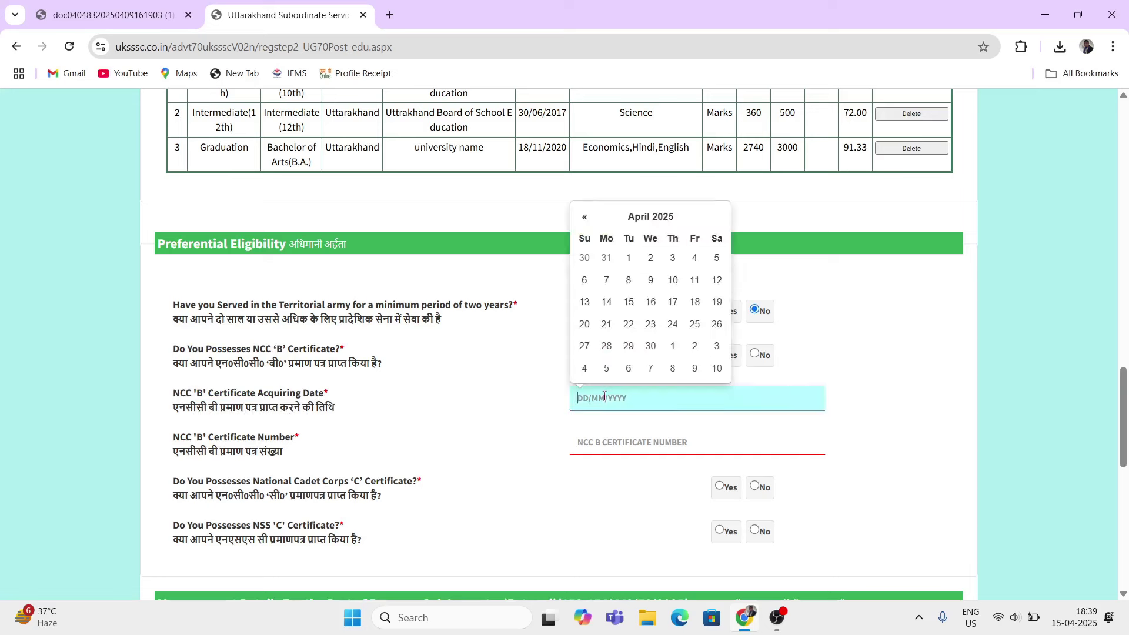
click(544, 400)
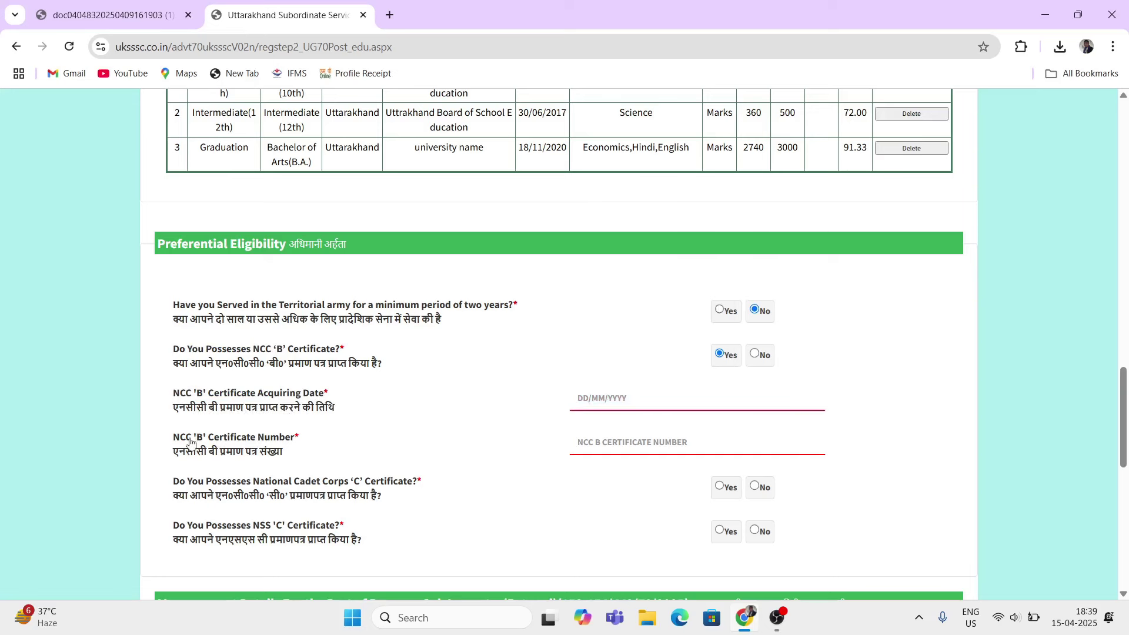
drag(192, 437, 225, 438)
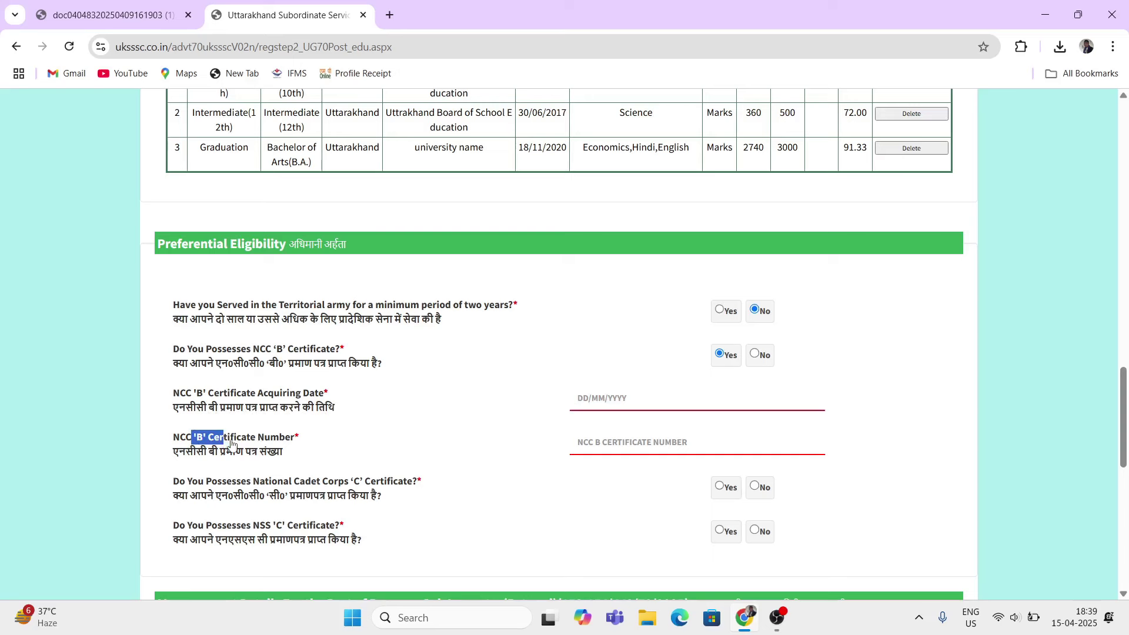
click(602, 441)
text(111)
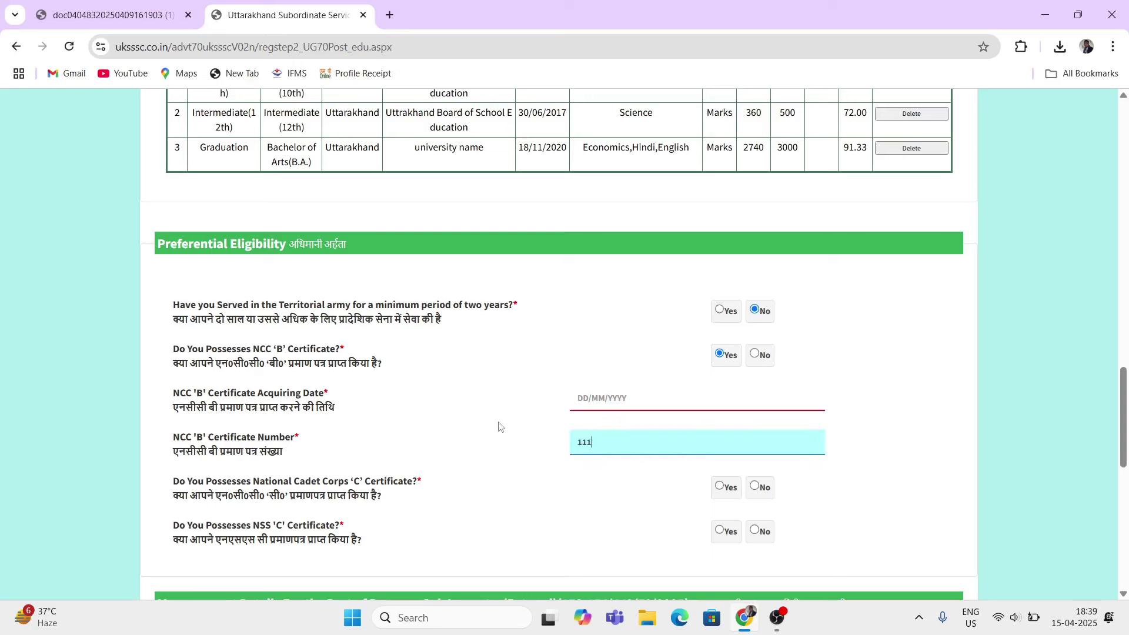
click(501, 427)
click(754, 355)
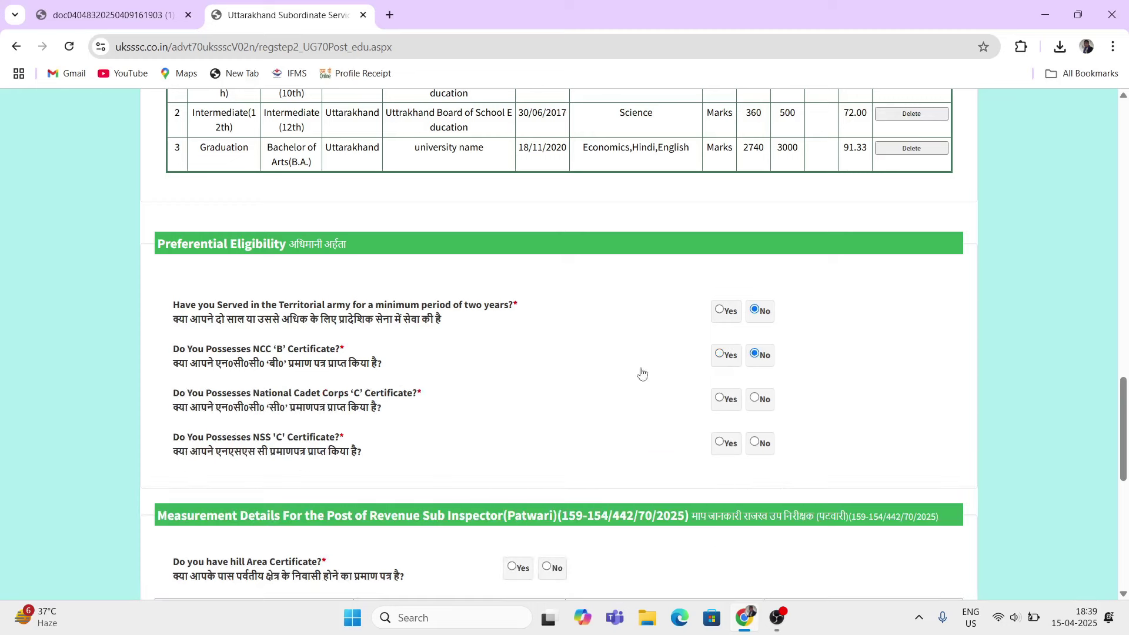
Step: Answer No to the NCC 'C' Certificate question after briefly trying Yes
drag(252, 392, 361, 394)
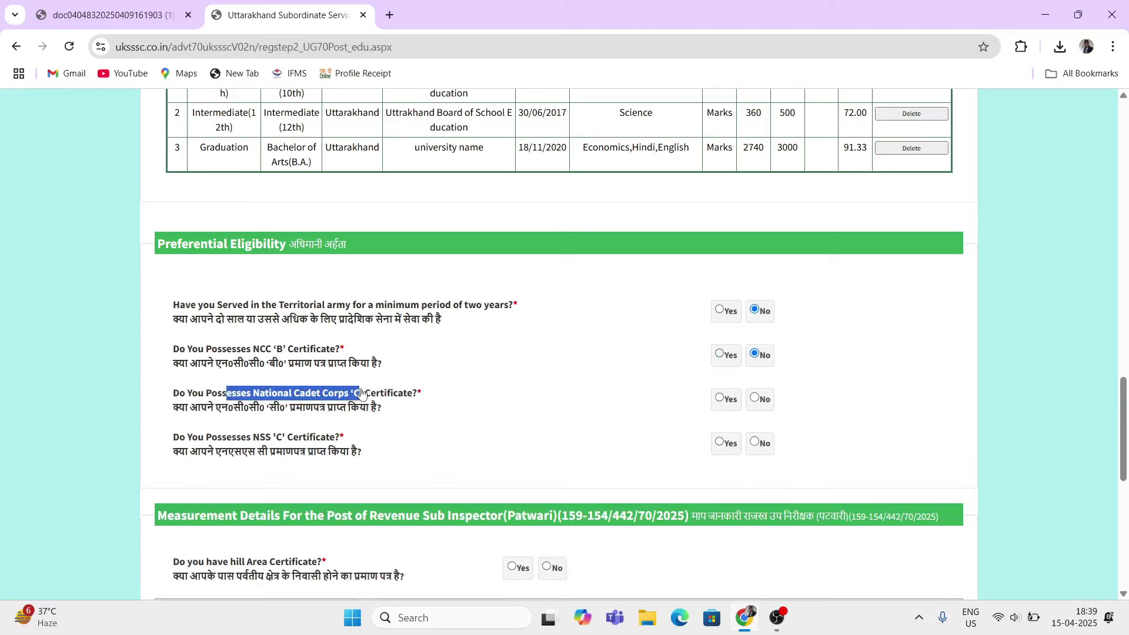
click(723, 400)
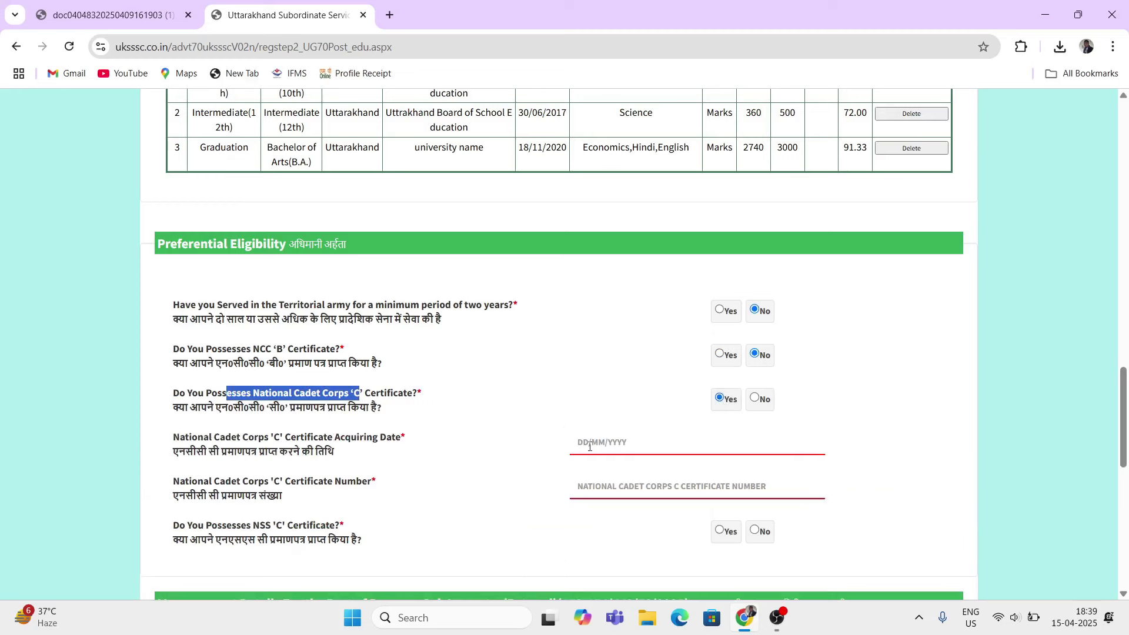
click(623, 446)
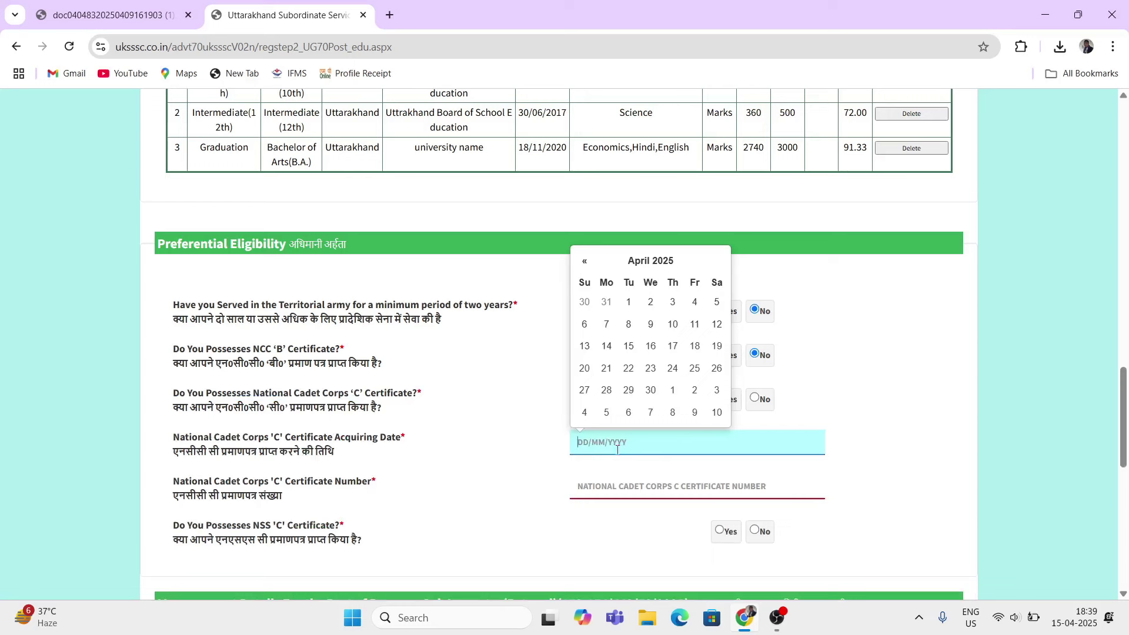
click(602, 487)
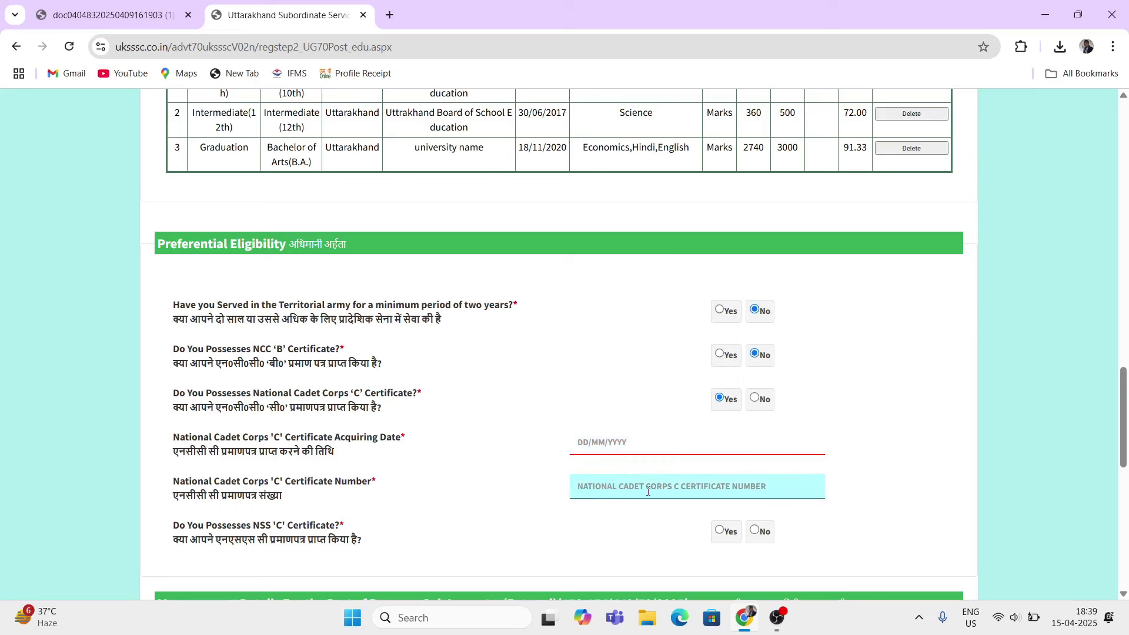
click(755, 399)
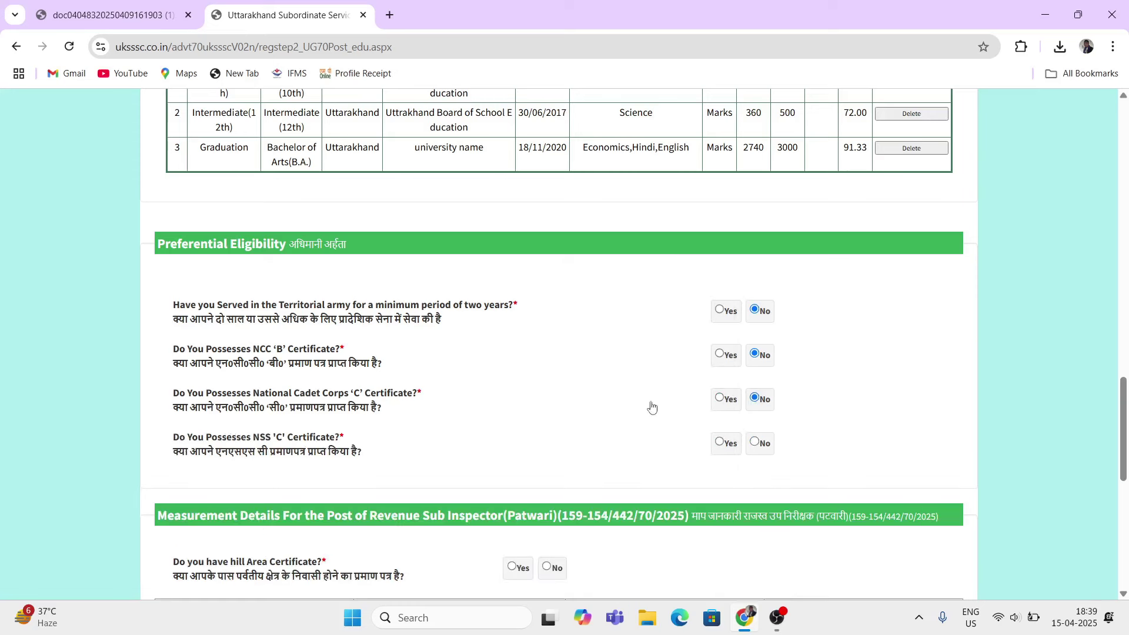
Step: Answer No to the NSS 'C' Certificate question after briefly trying Yes
drag(206, 437, 284, 445)
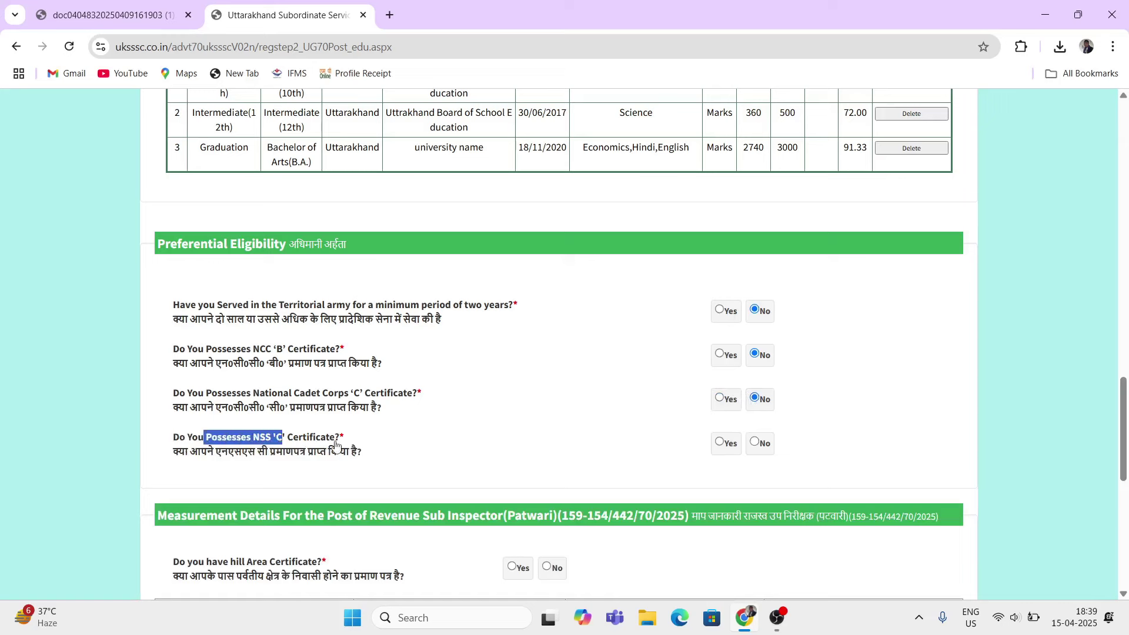
click(718, 442)
drag(257, 482, 324, 488)
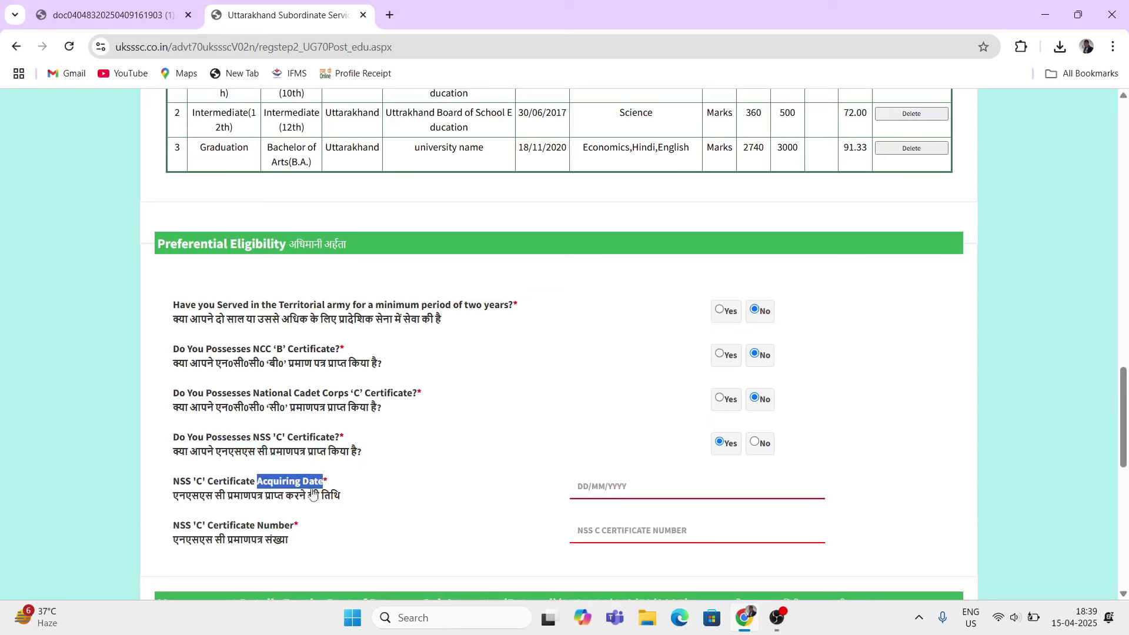
click(611, 486)
click(361, 519)
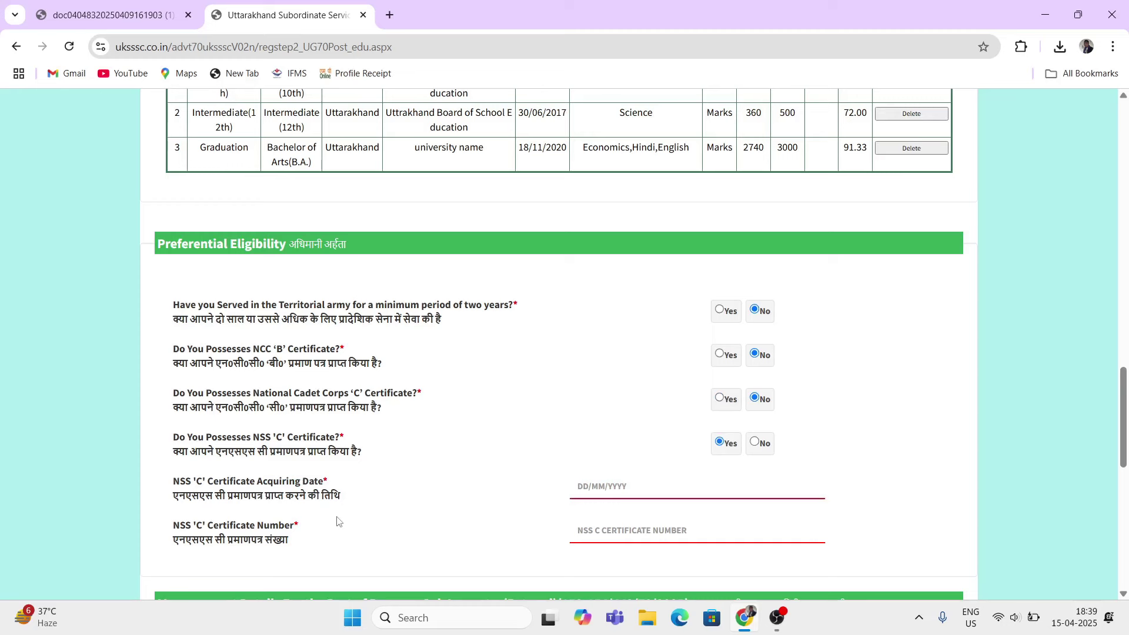
click(582, 490)
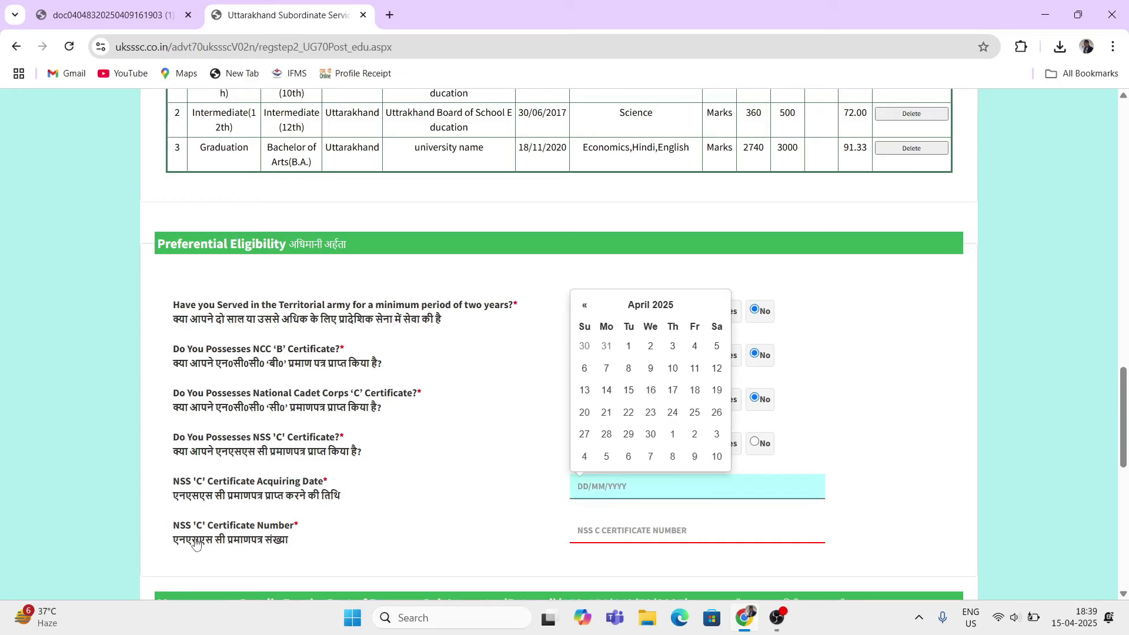
double_click(224, 526)
click(436, 529)
click(693, 531)
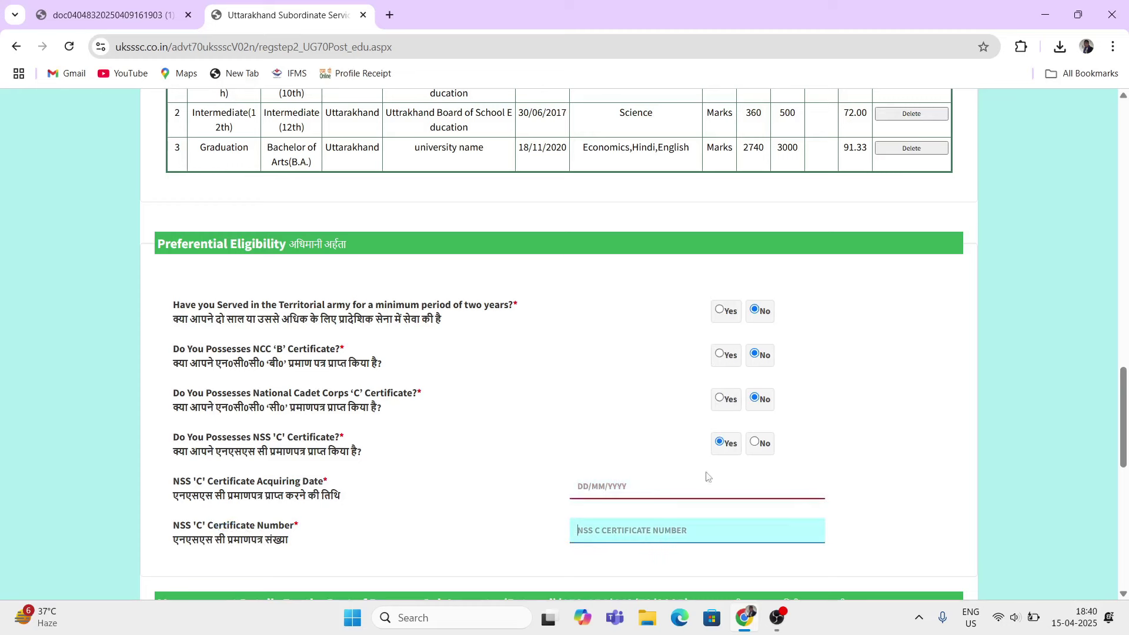
click(756, 442)
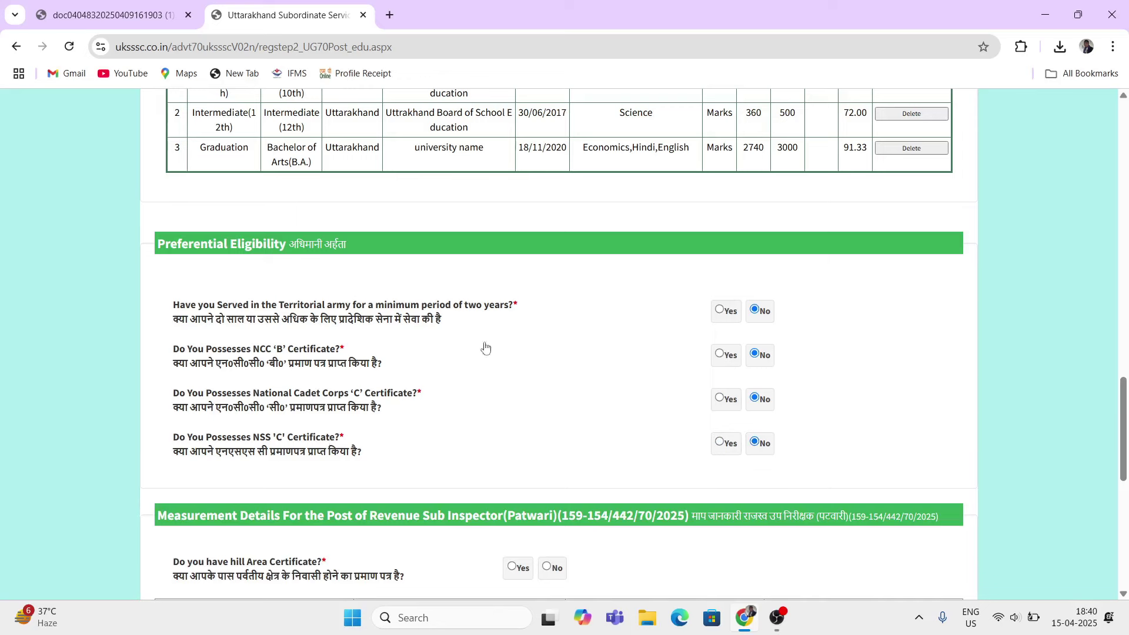
Step: Answer Yes to the hill Area Certificate question under Measurement Details
scroll(343, 464, down, 3)
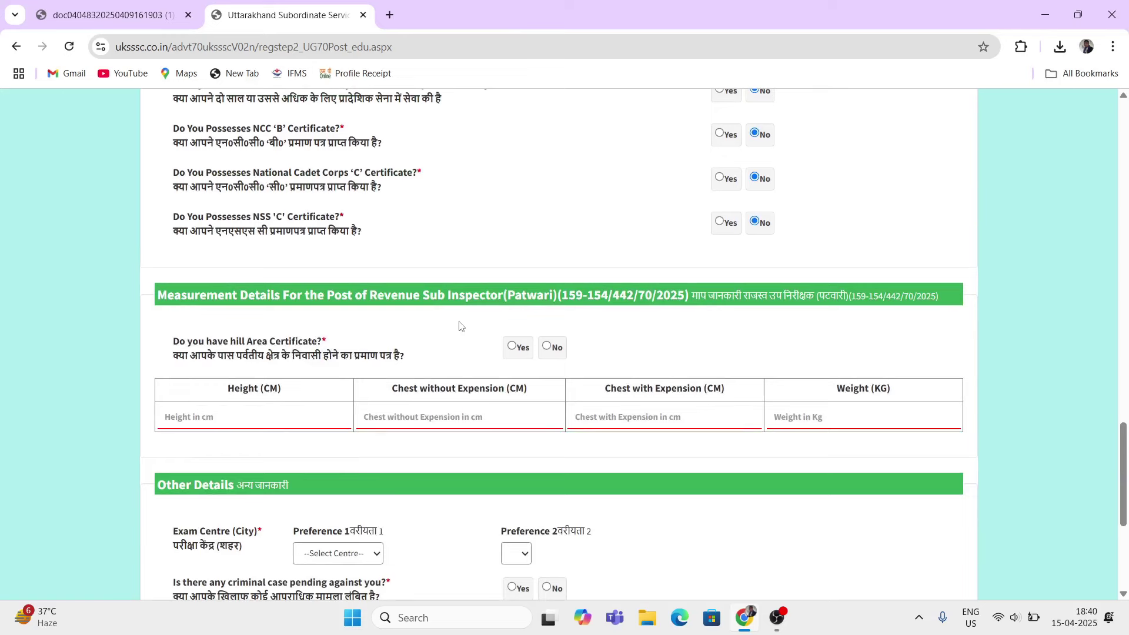
scroll(415, 335, down, 1)
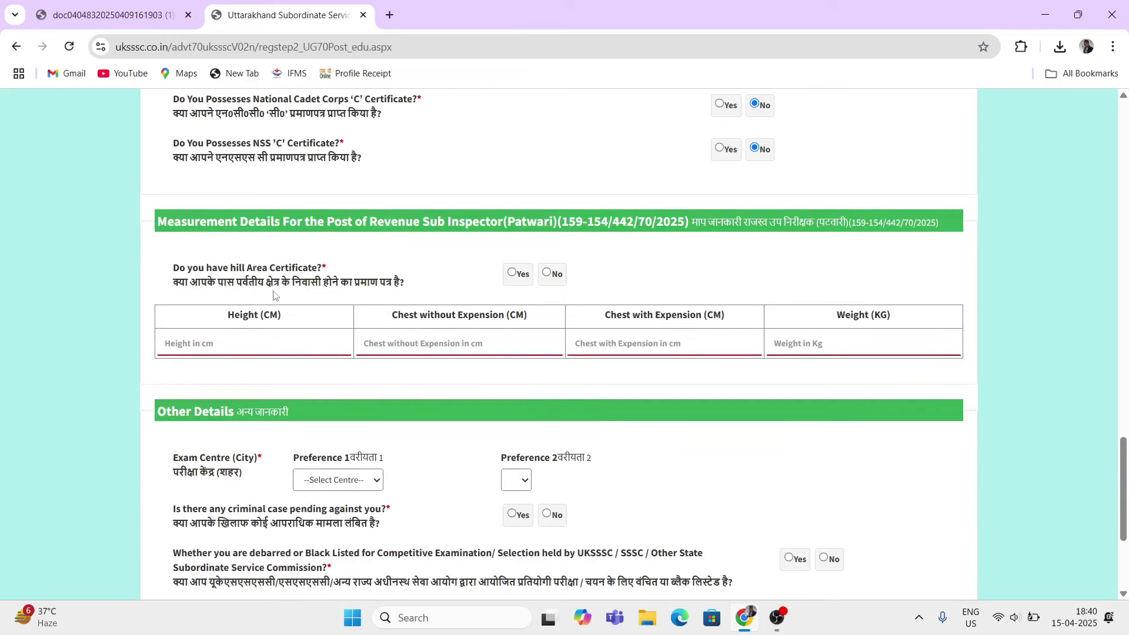
drag(172, 267, 365, 268)
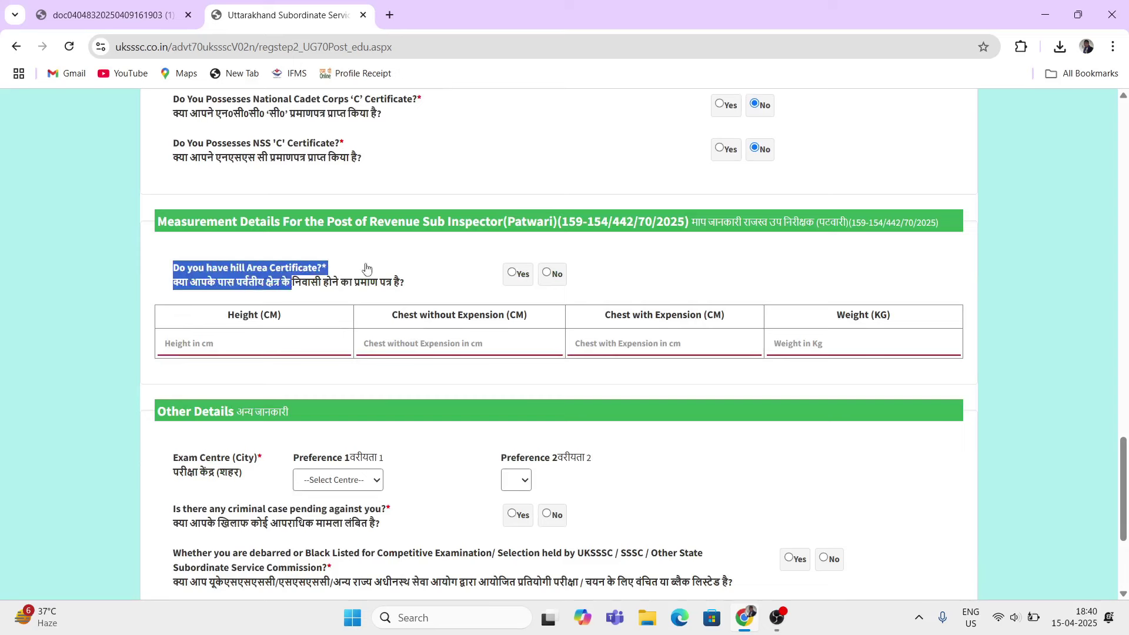
click(406, 278)
click(513, 274)
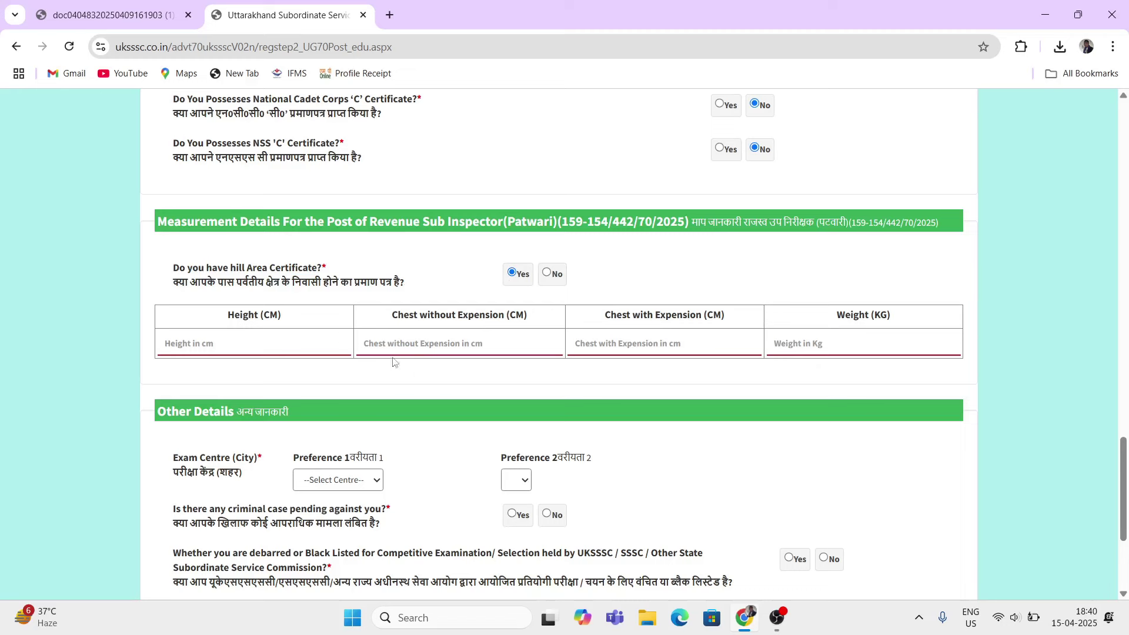
click(237, 340)
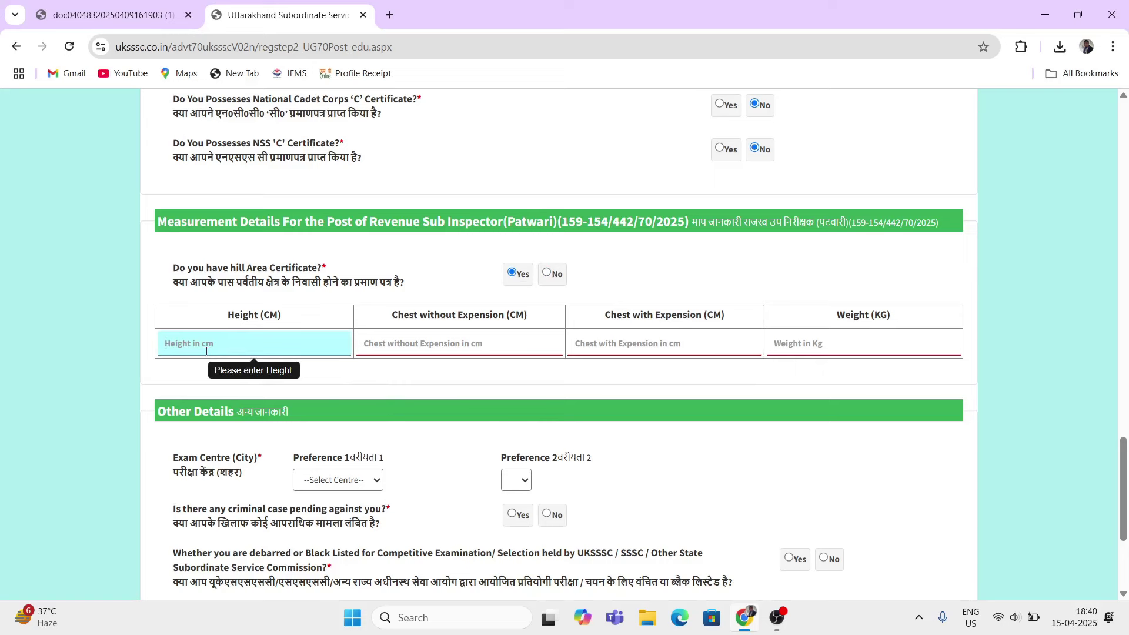
Step: Enter height 169.5 cm and unexpanded chest 80 cm
text(169)
click(414, 344)
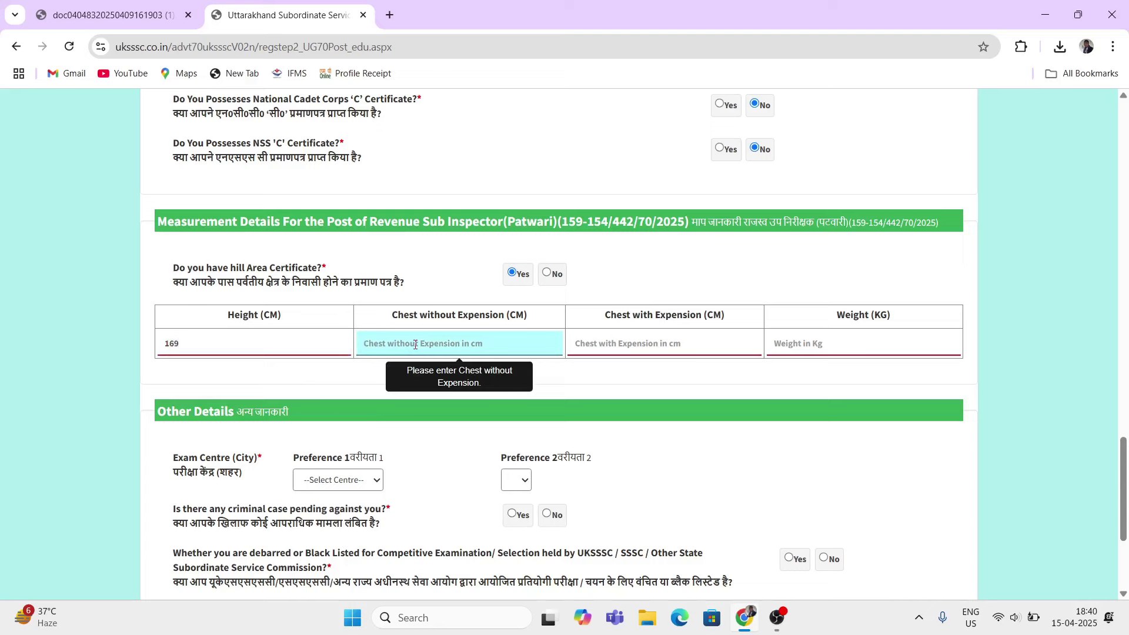
click(212, 349)
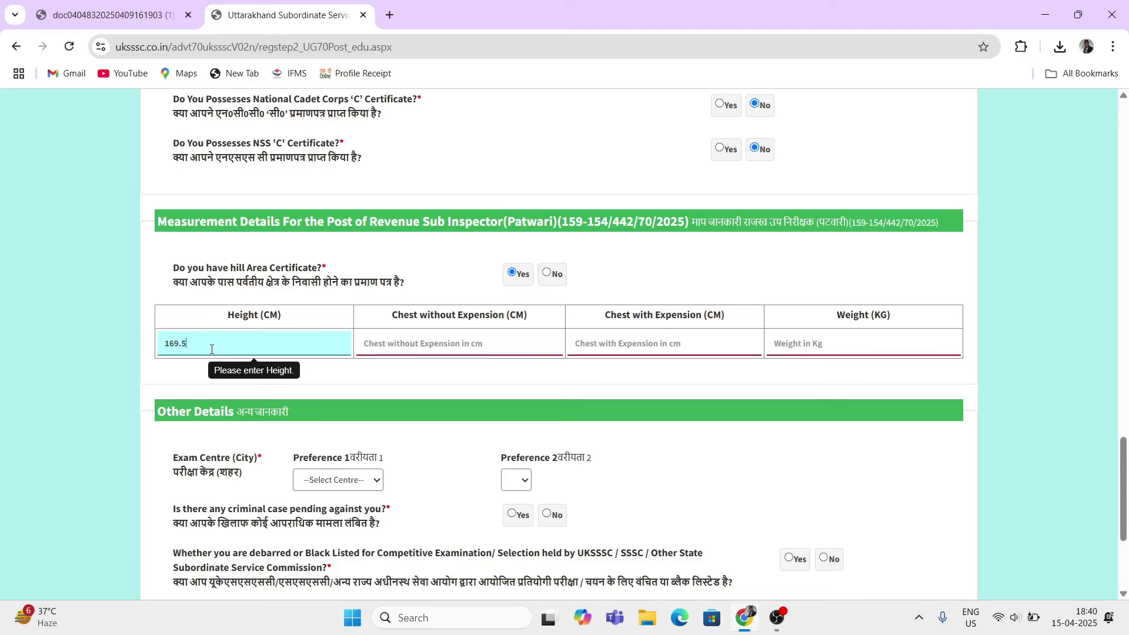
click(388, 345)
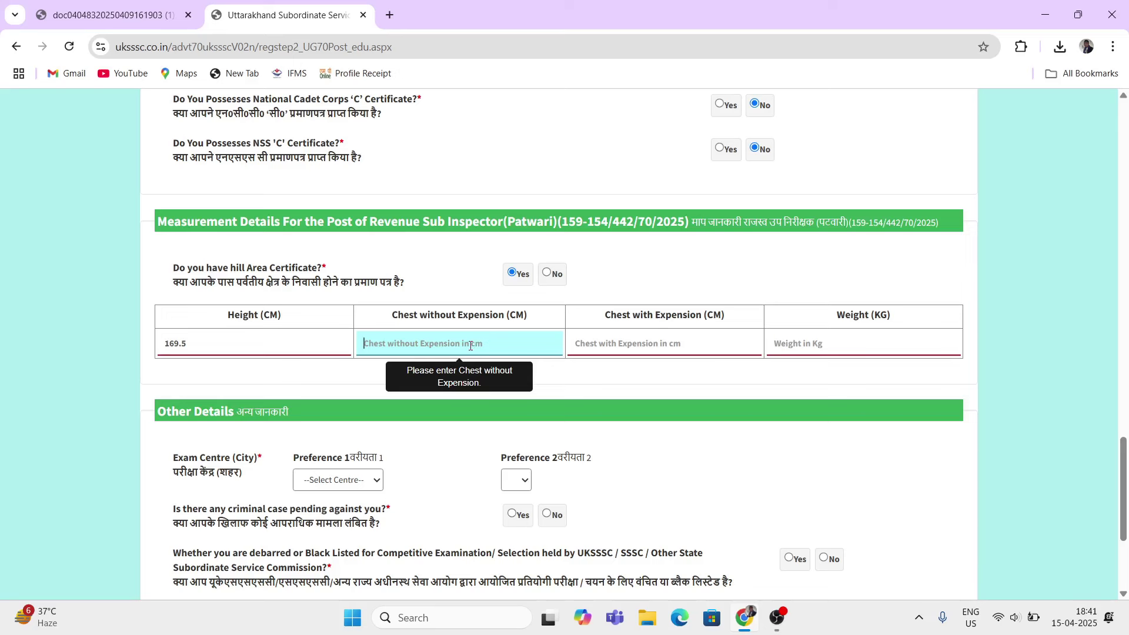
text(80)
click(621, 400)
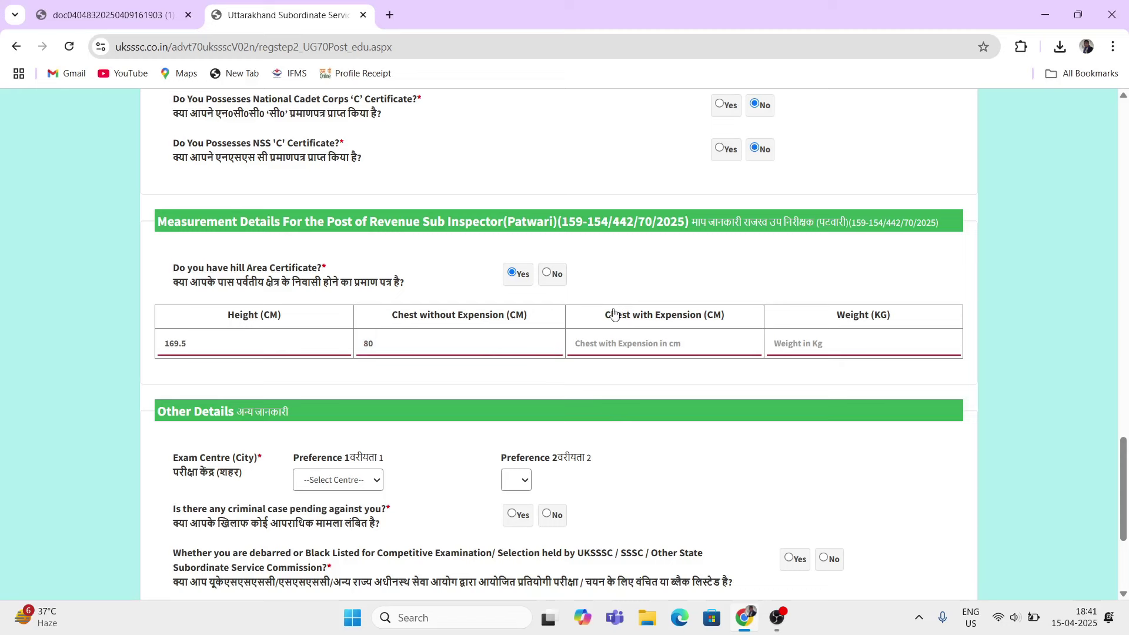
Step: Enter expanded chest 85 cm and weight 67 kg
drag(608, 318, 691, 312)
click(653, 343)
click(654, 343)
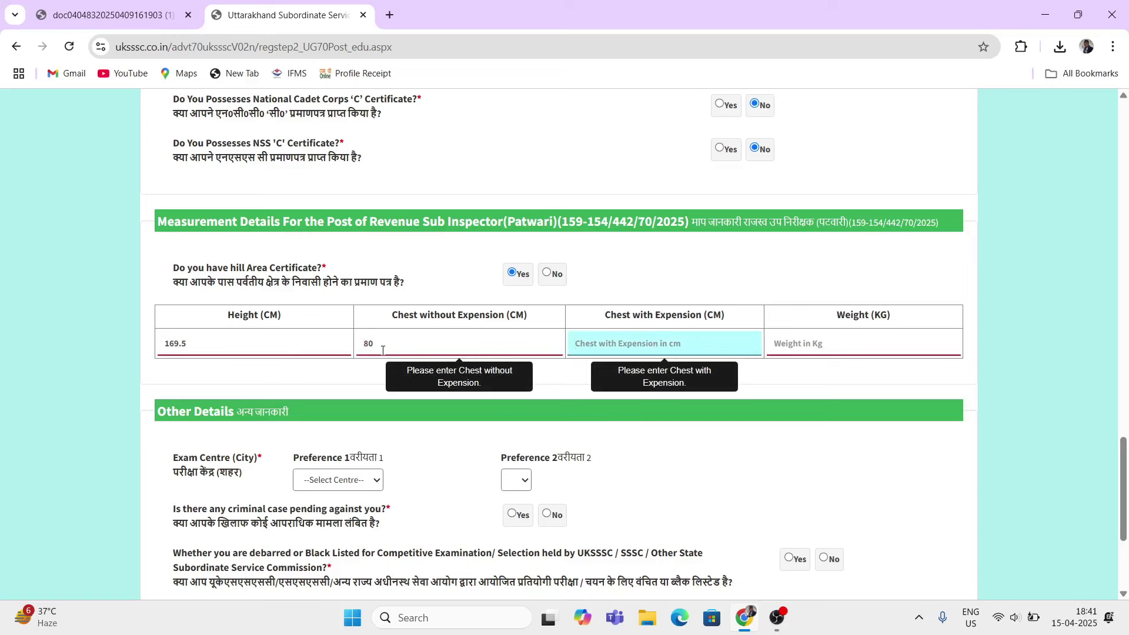
drag(382, 351, 370, 345)
key(Tab)
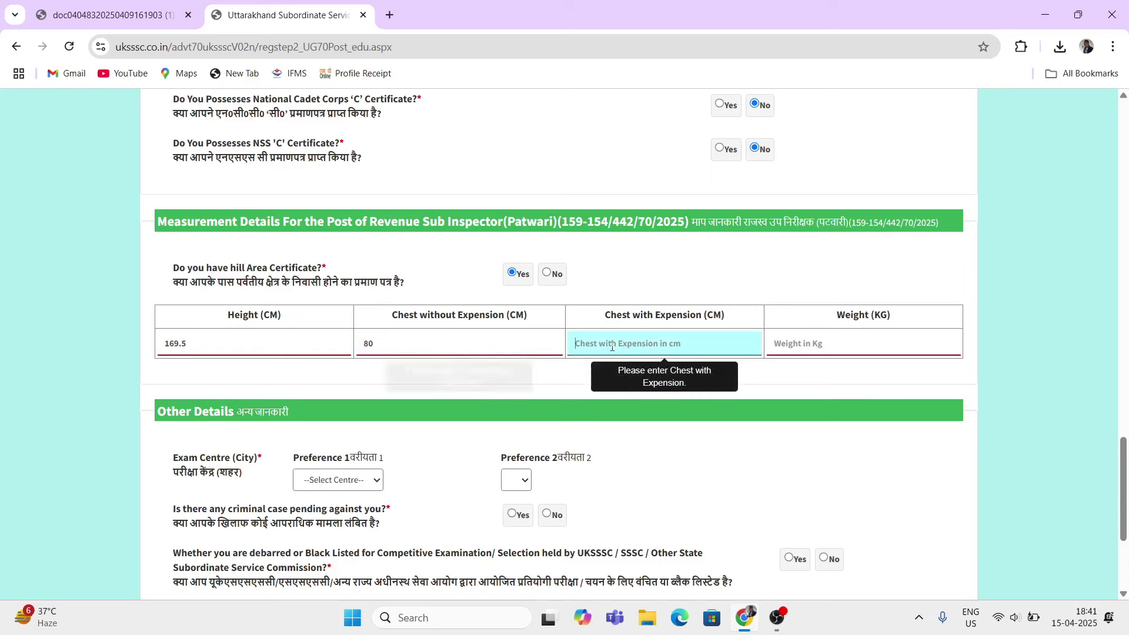
click(442, 346)
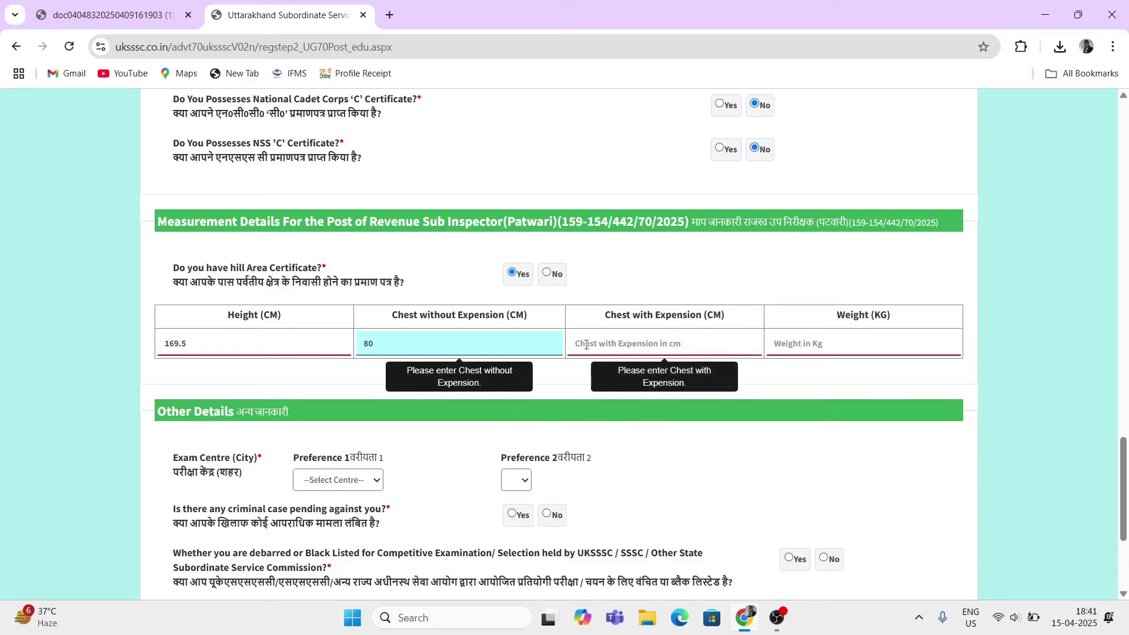
click(612, 350)
text(5)
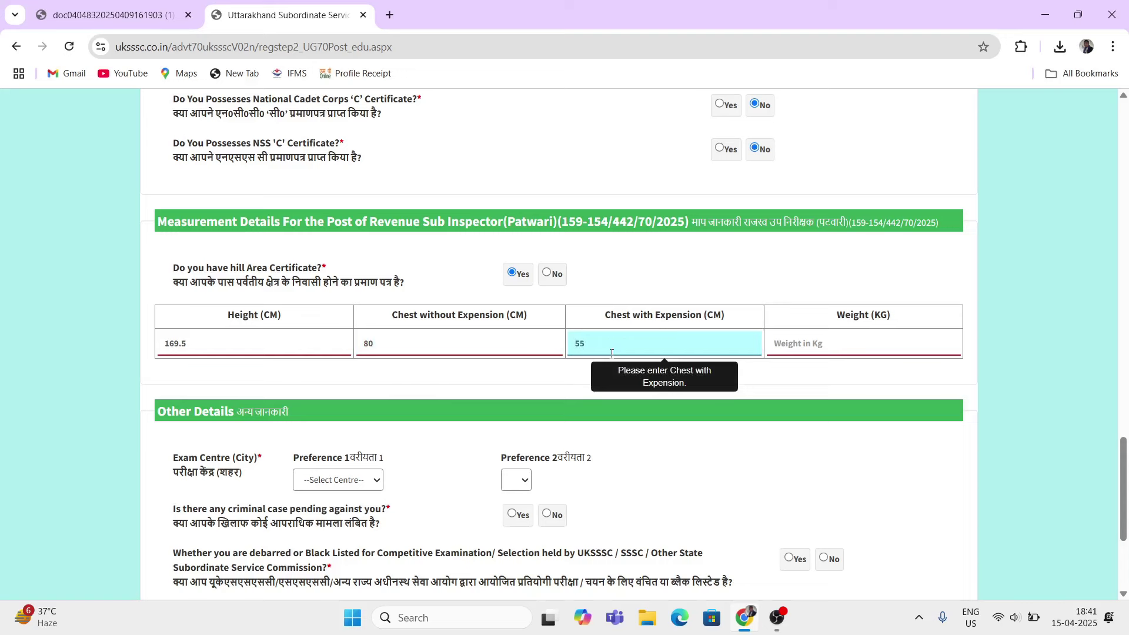
key(BackSpace)
text(85)
click(577, 378)
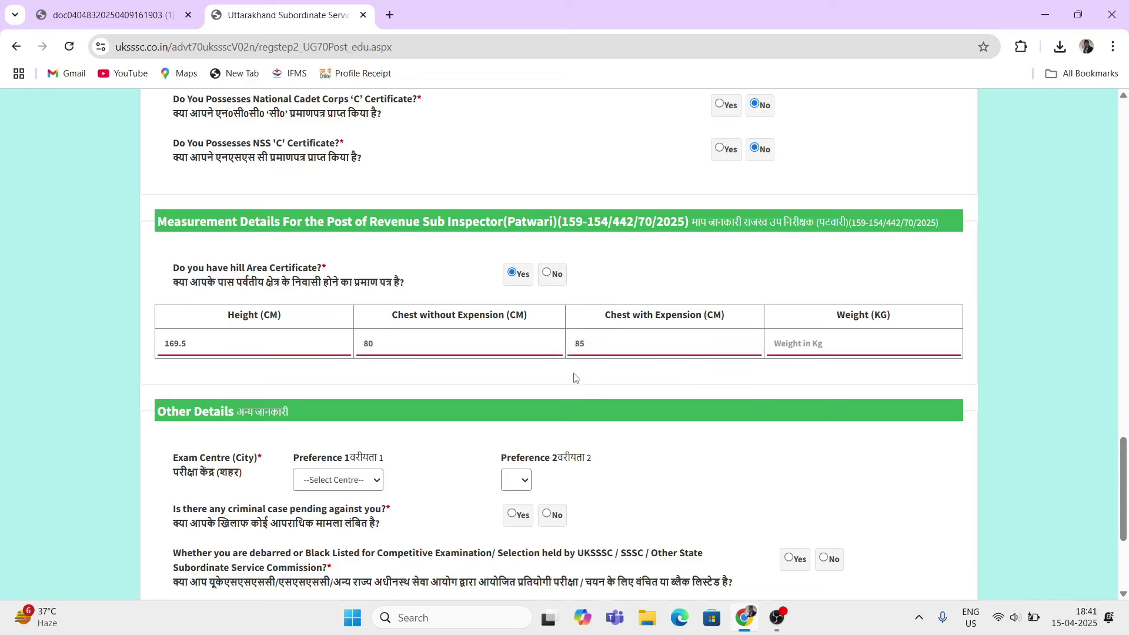
click(864, 344)
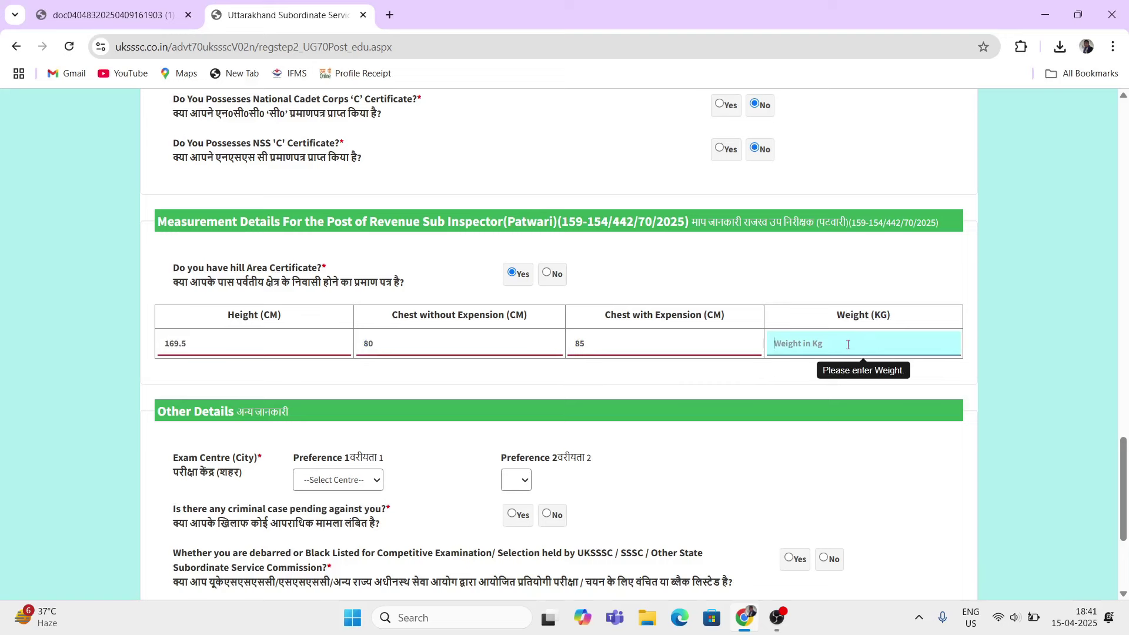
text(67)
click(700, 385)
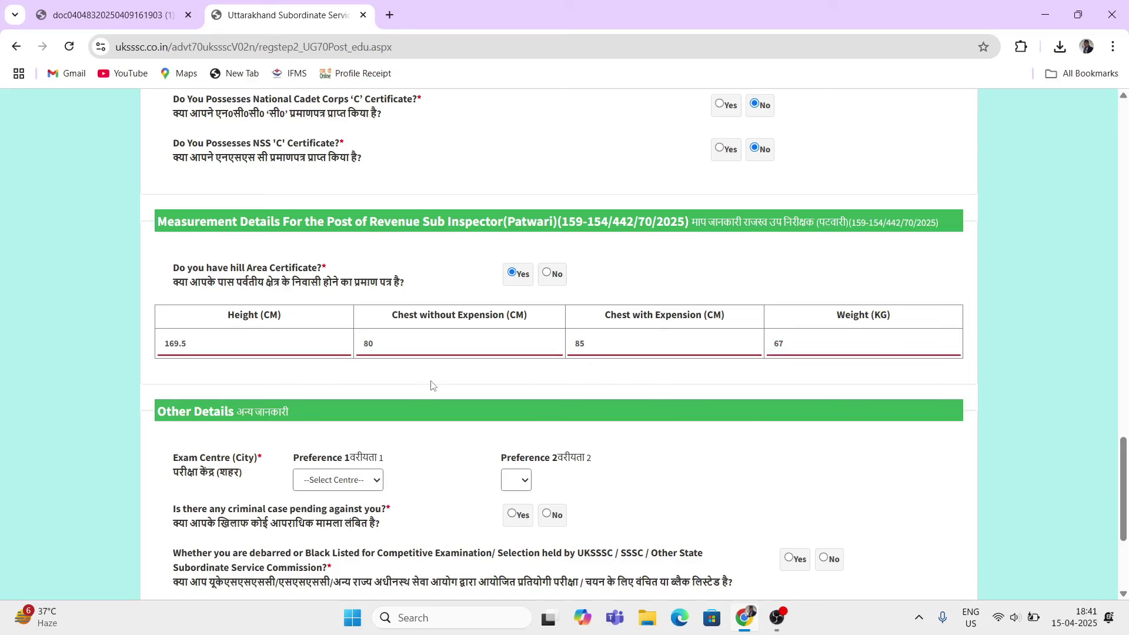
Step: Choose Dehradun as exam centre Preference 1 and Haridwar as Preference 2
scroll(497, 437, down, 1)
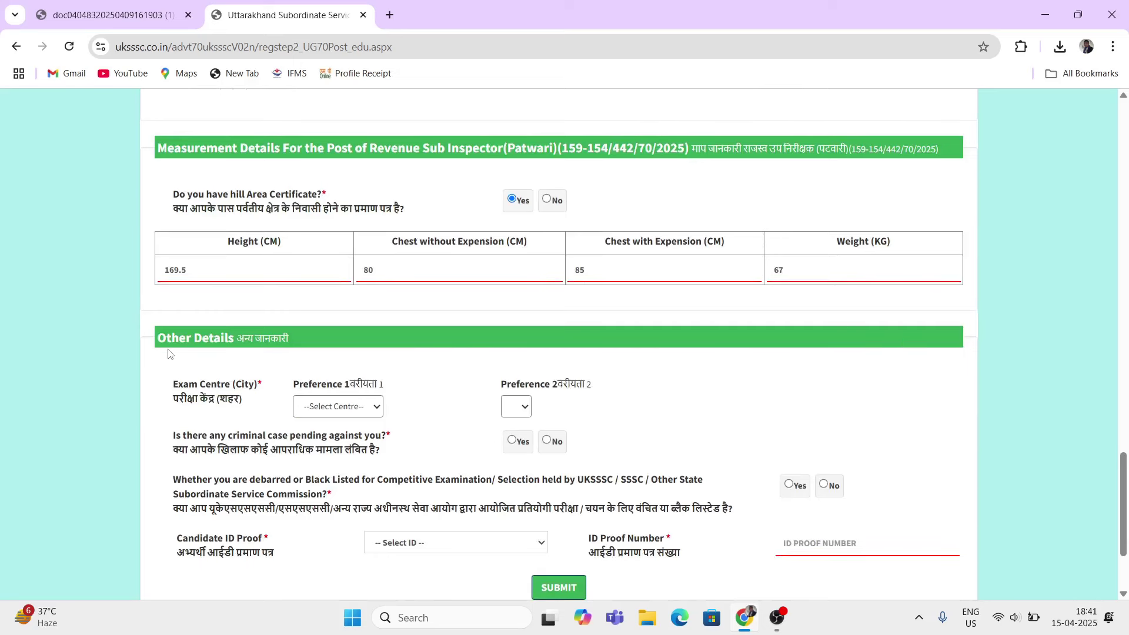
scroll(301, 367, down, 1)
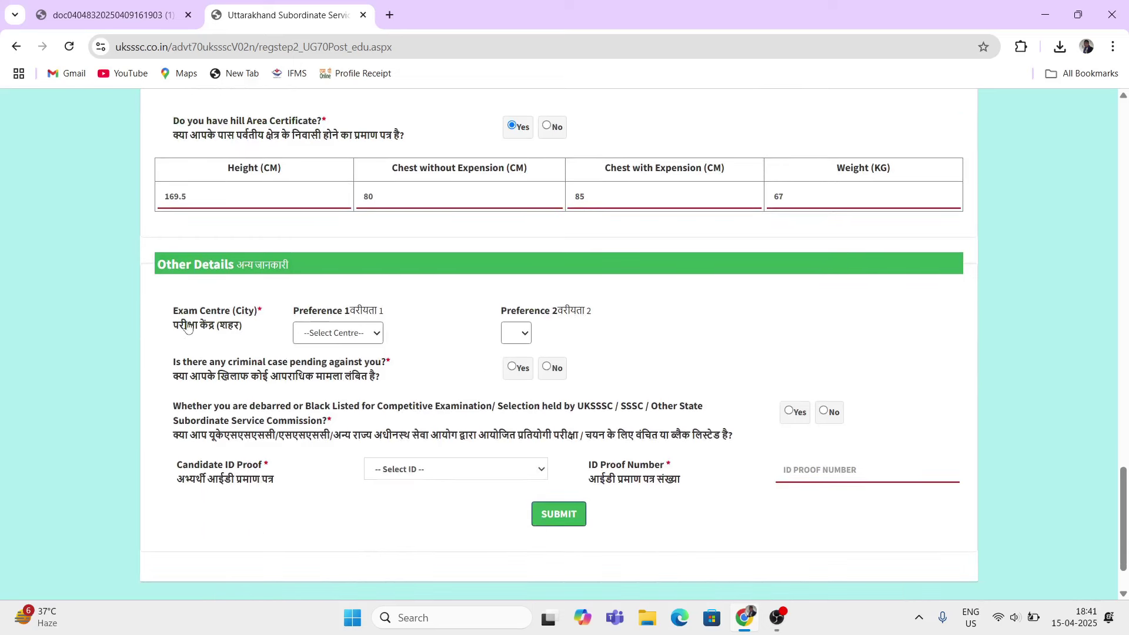
drag(171, 311, 229, 325)
click(329, 334)
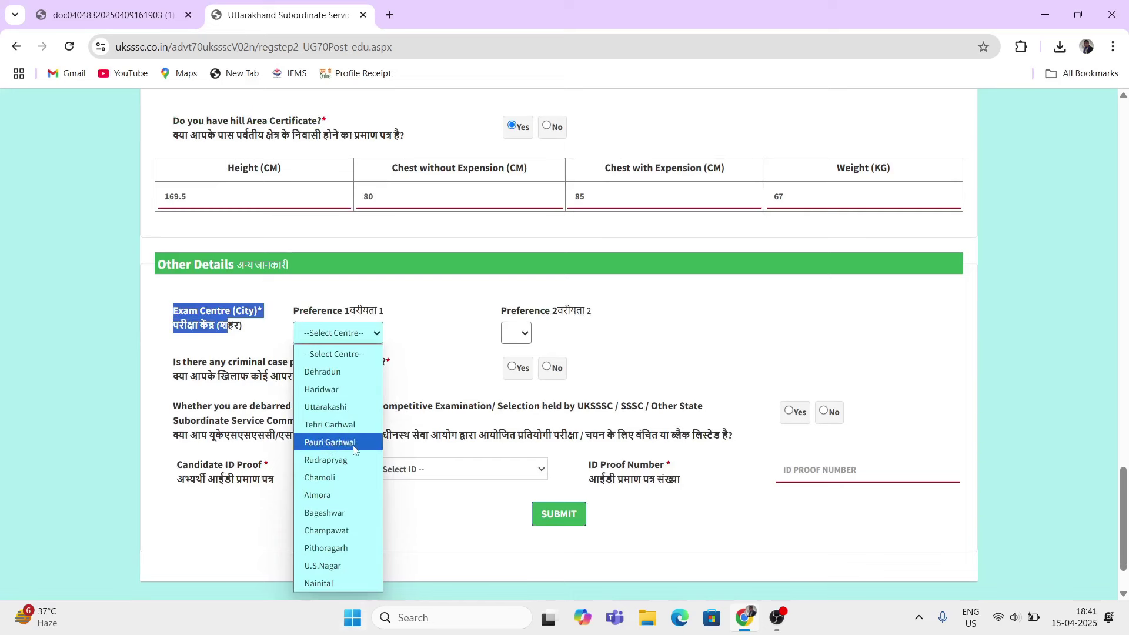
click(335, 373)
drag(521, 238, 550, 239)
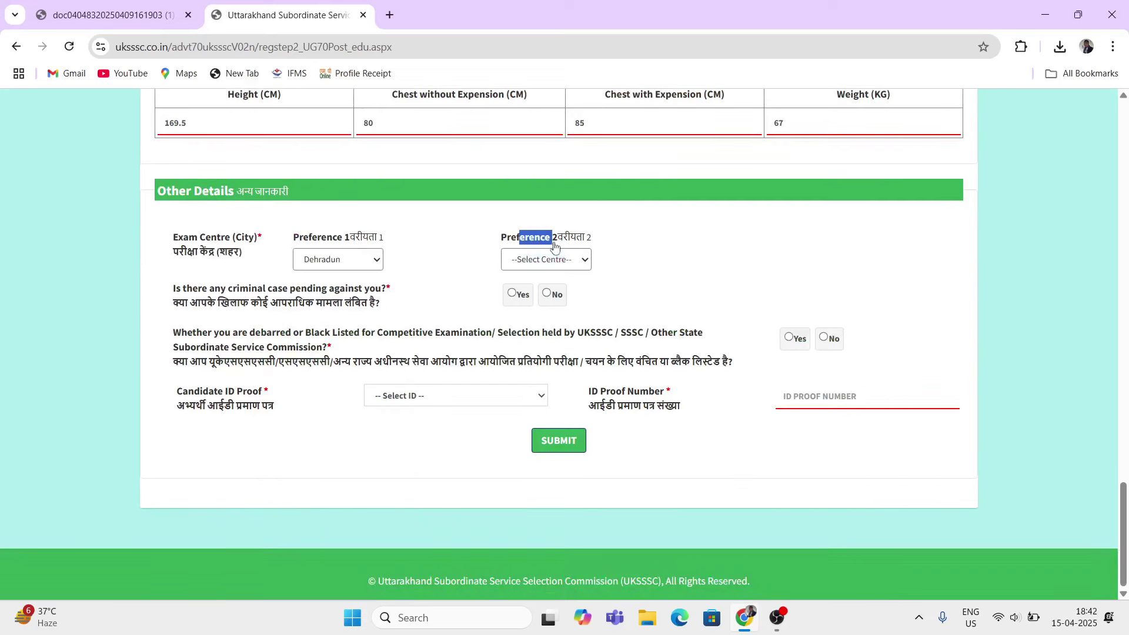
click(555, 262)
click(559, 297)
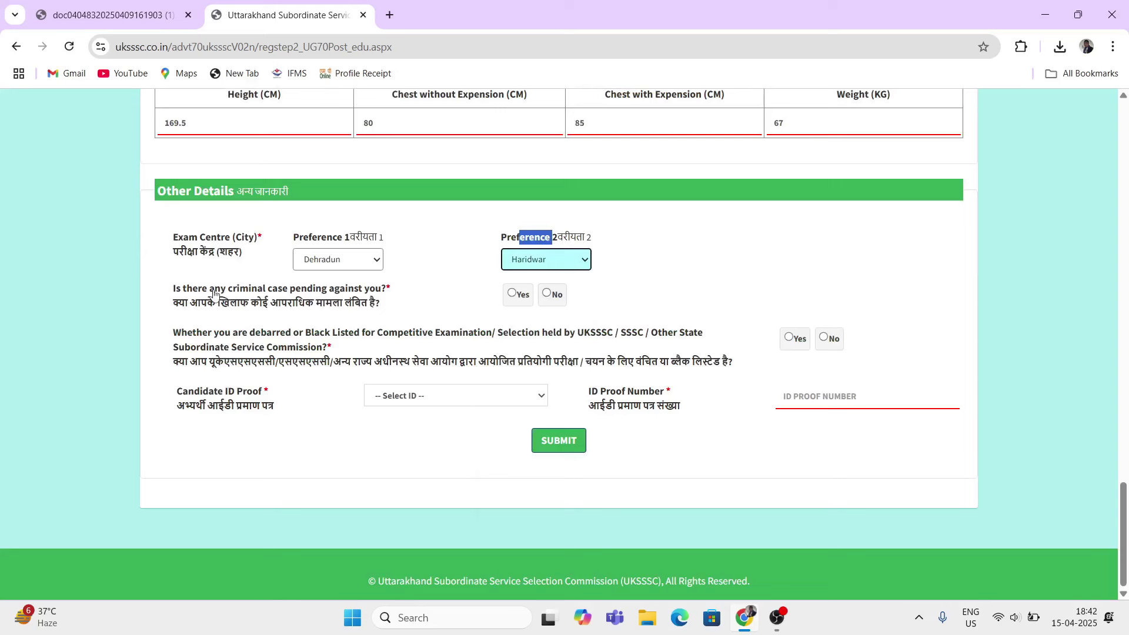
Step: Answer No to the criminal case question and the debarred or blacklisted question
drag(173, 291, 365, 294)
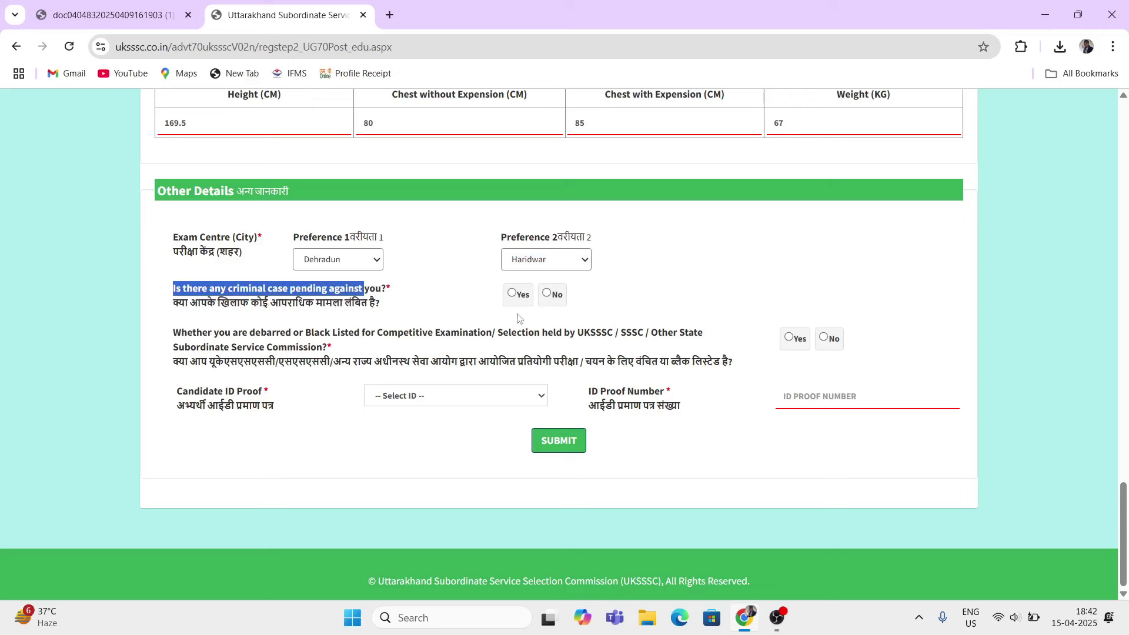
click(548, 295)
click(162, 333)
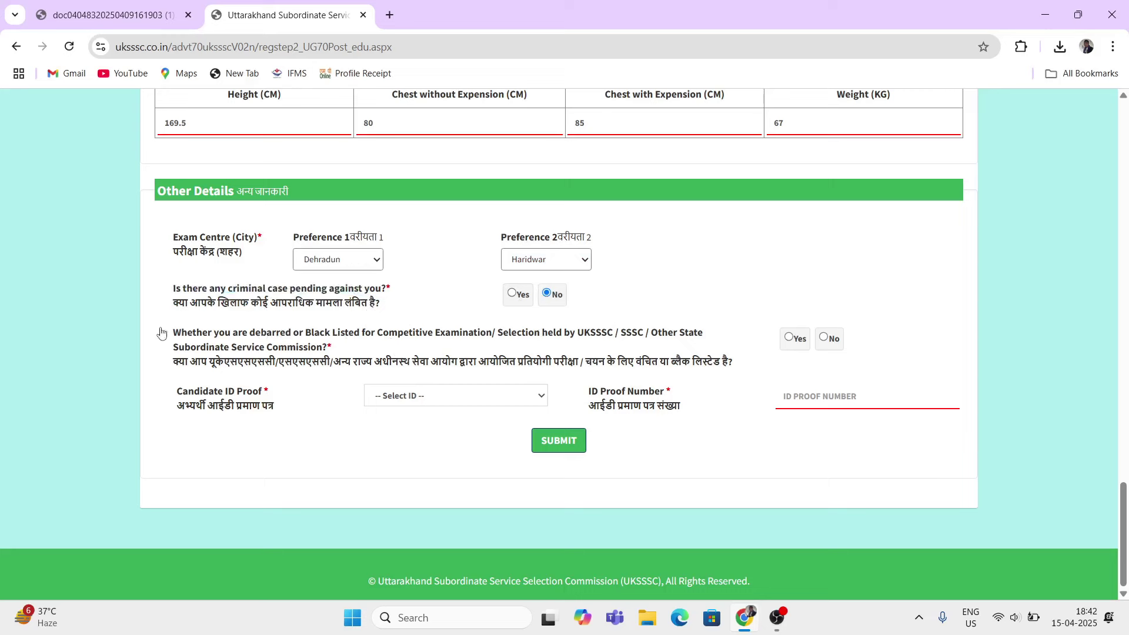
drag(193, 333, 486, 349)
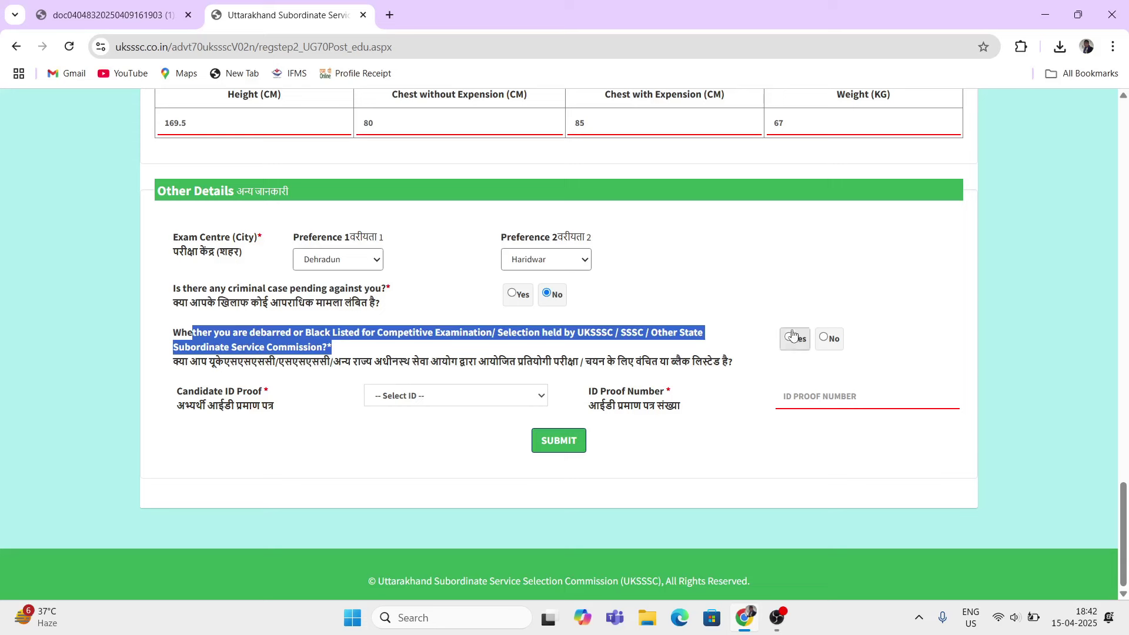
click(825, 338)
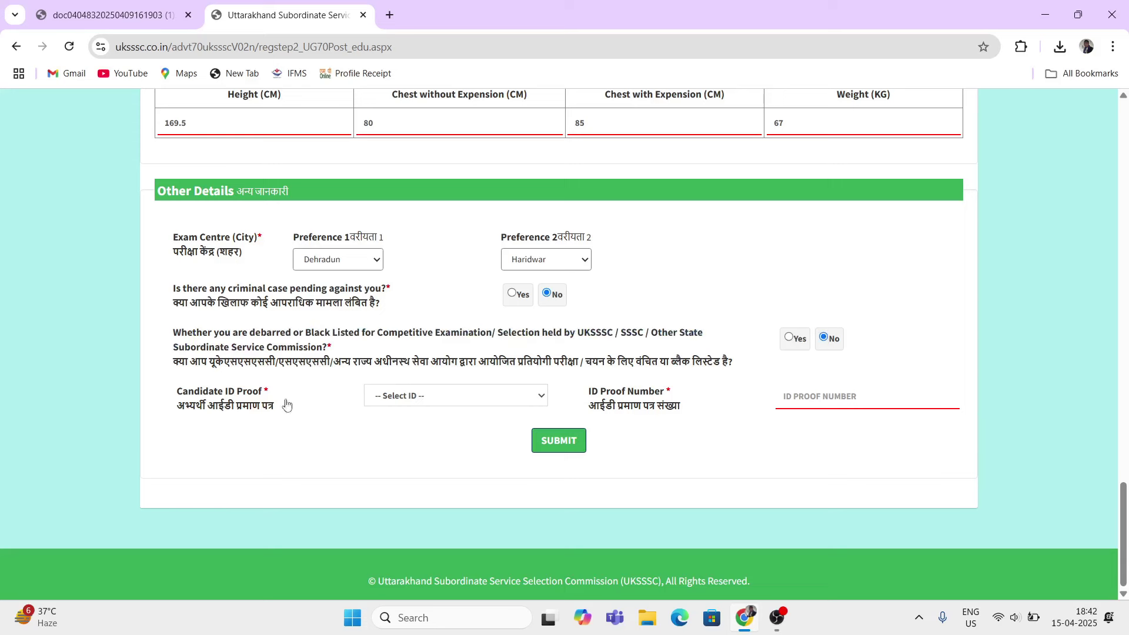
Step: Select Aadhaar Card as the ID proof, enter the Aadhaar number, and submit the form
drag(195, 392, 219, 393)
click(411, 403)
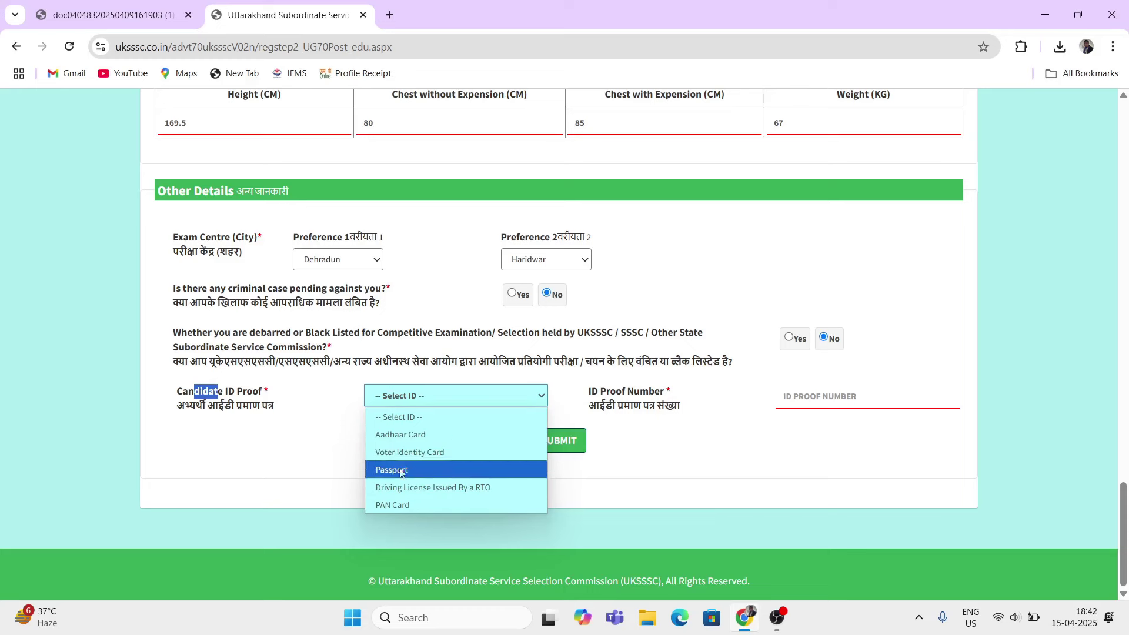
click(404, 434)
click(404, 440)
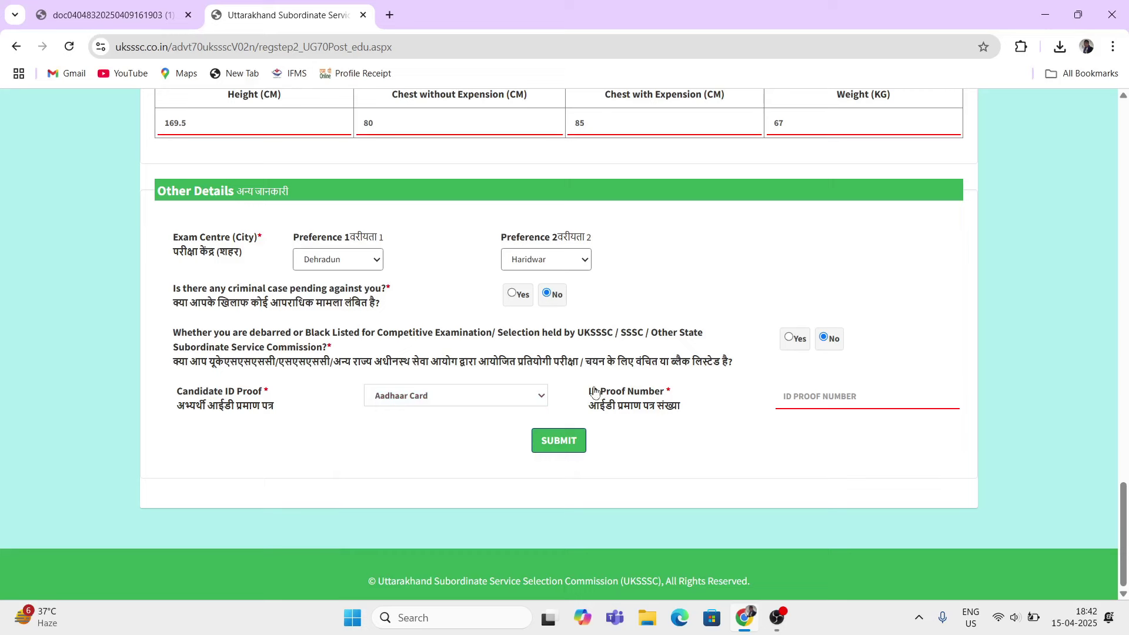
drag(591, 392, 649, 394)
click(811, 394)
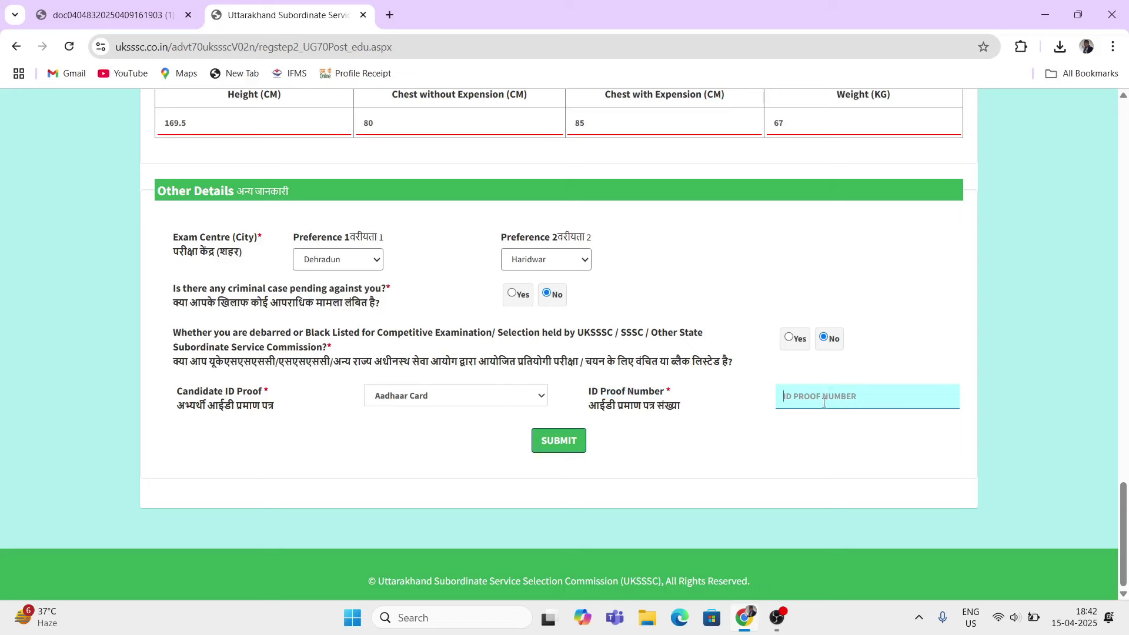
text(1111111111)
click(424, 400)
click(622, 394)
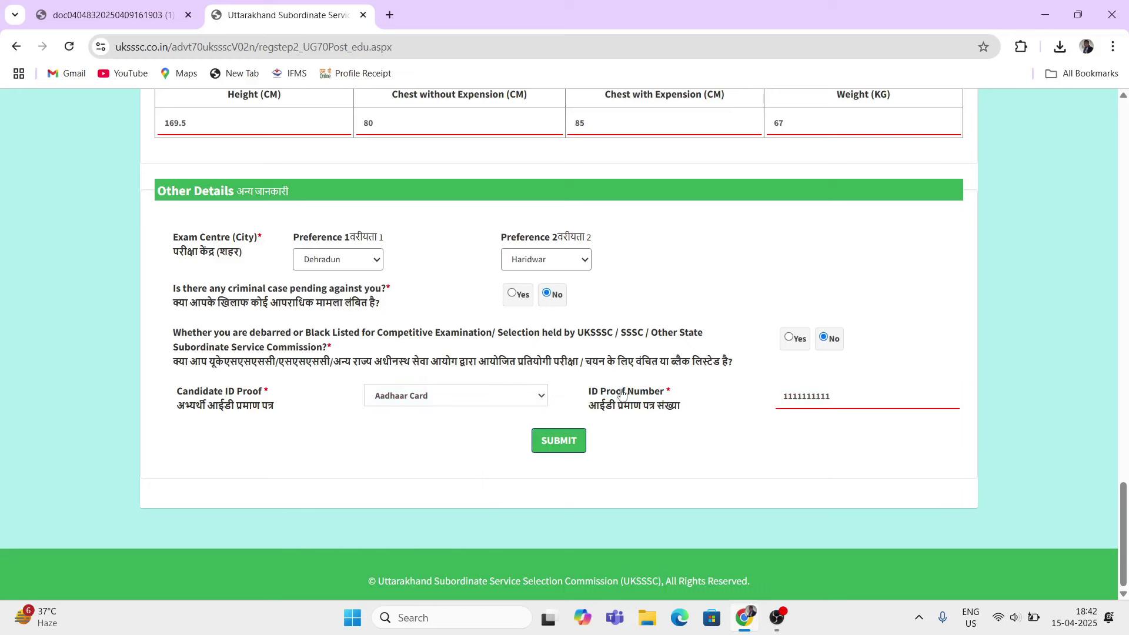
click(864, 396)
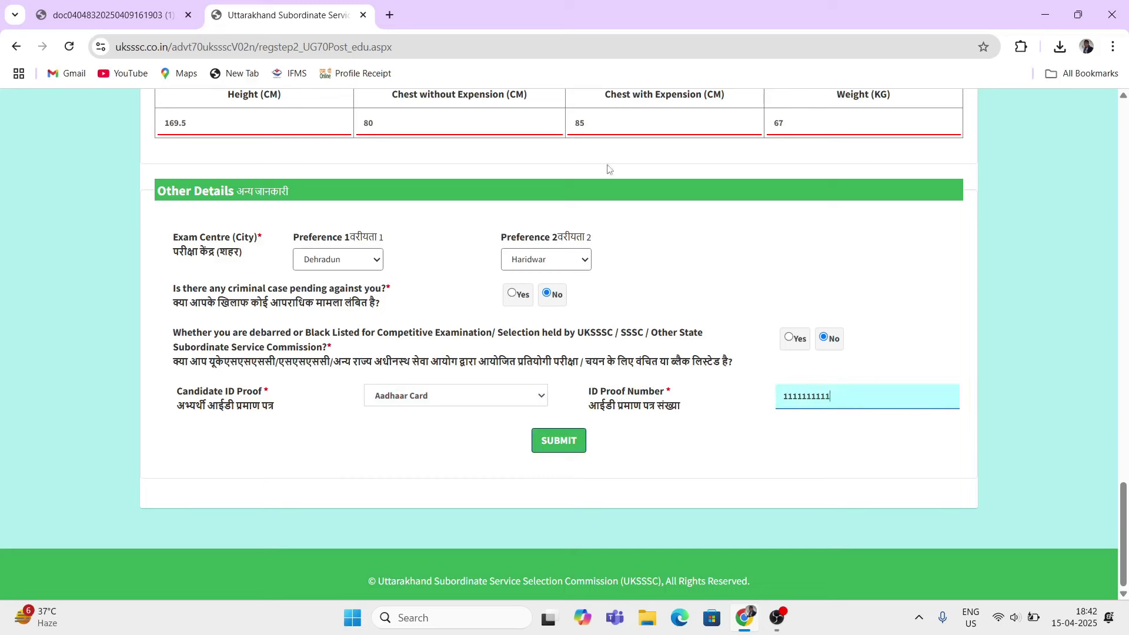
click(557, 442)
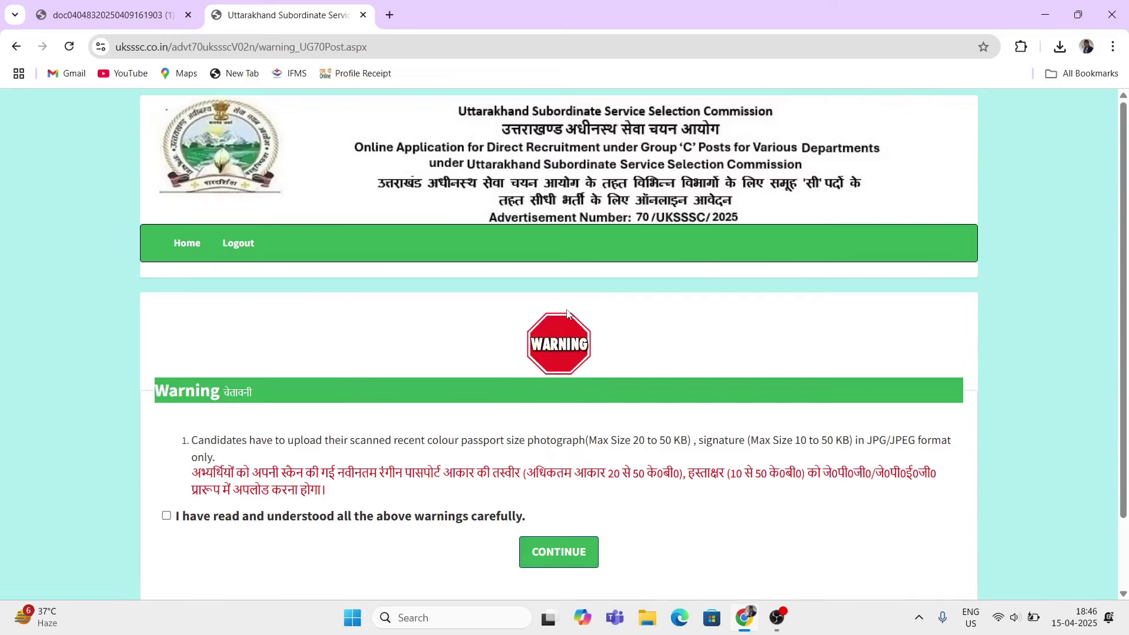
Step: Acknowledge the 20–50 KB photo and 10–50 KB JPG signature limits, then continue to uploads
scroll(423, 423, down, 1)
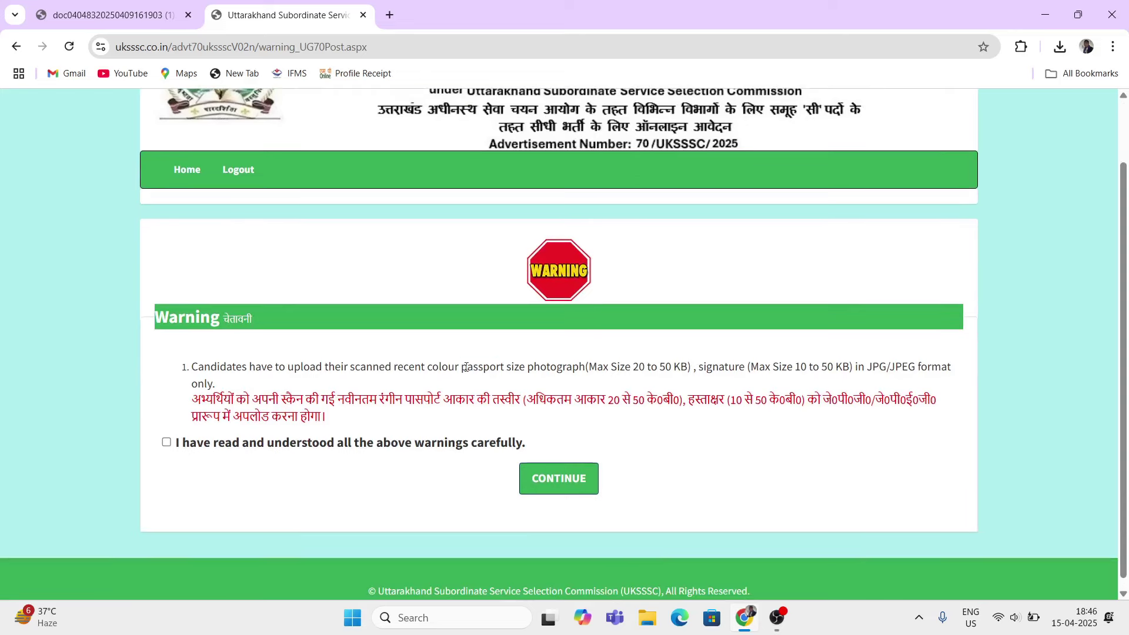
drag(462, 366, 642, 366)
drag(671, 371, 686, 378)
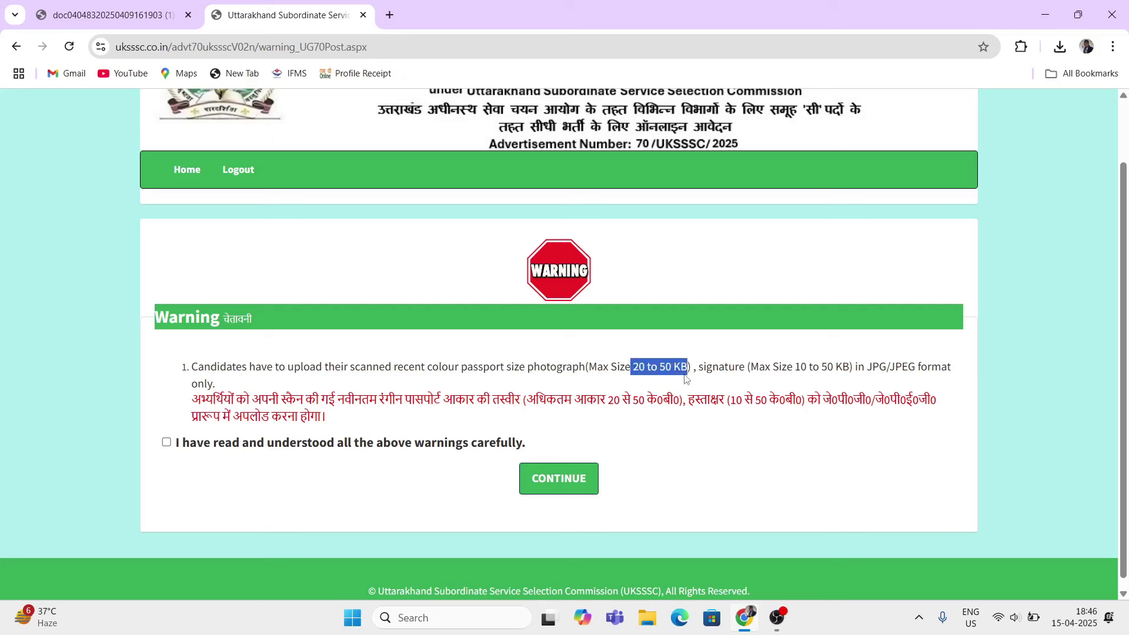
drag(787, 368, 835, 367)
drag(703, 368, 718, 368)
drag(873, 368, 894, 368)
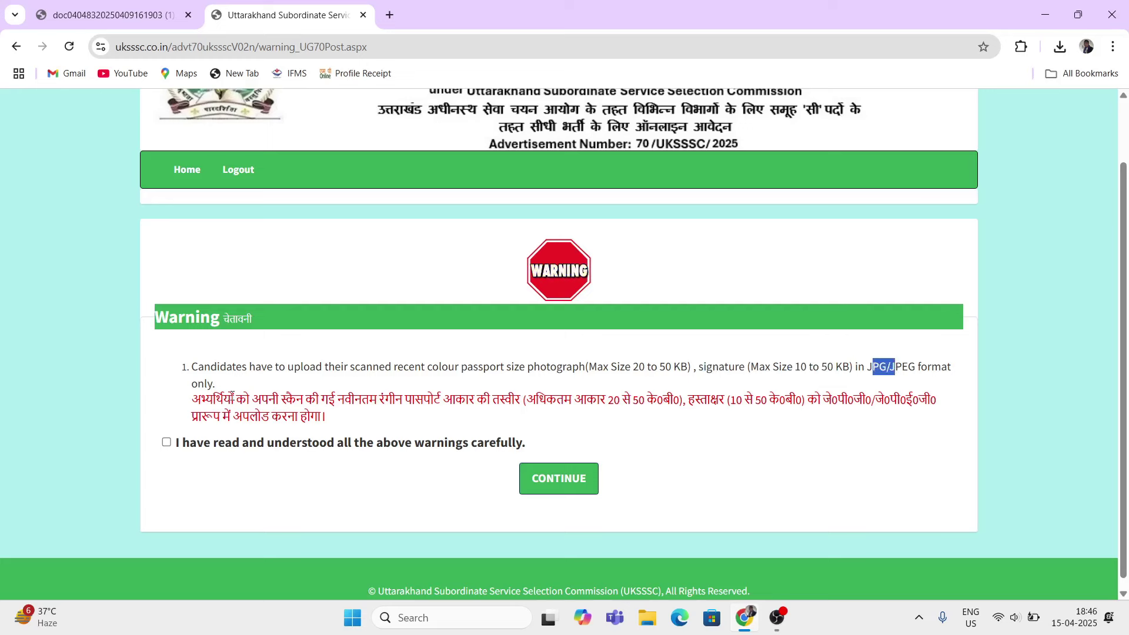
drag(215, 384, 327, 399)
click(166, 442)
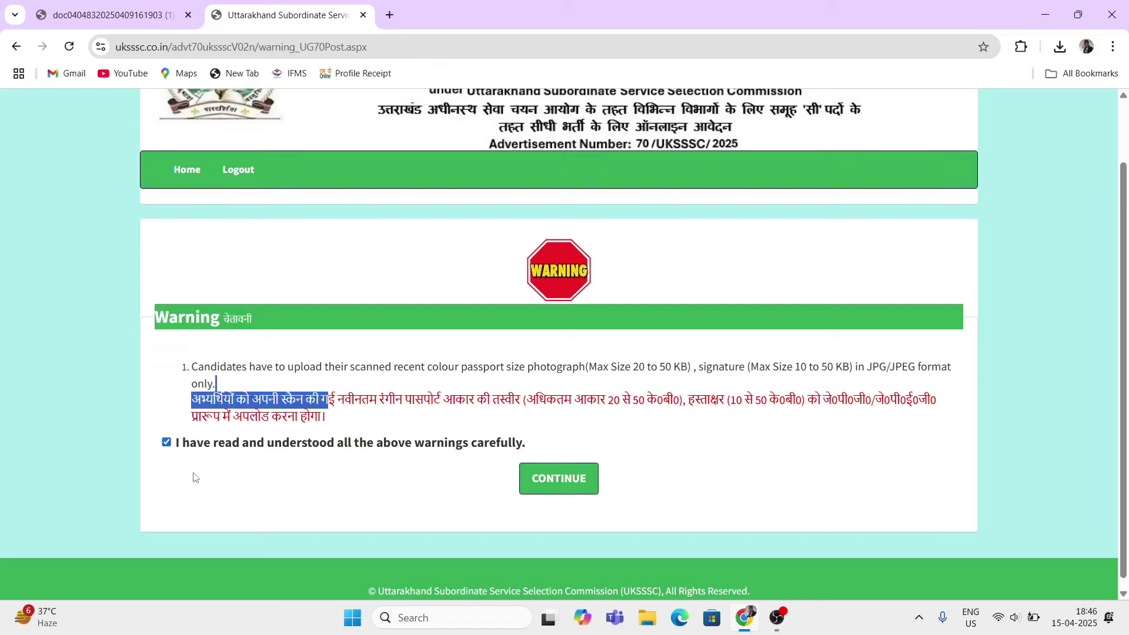
click(558, 478)
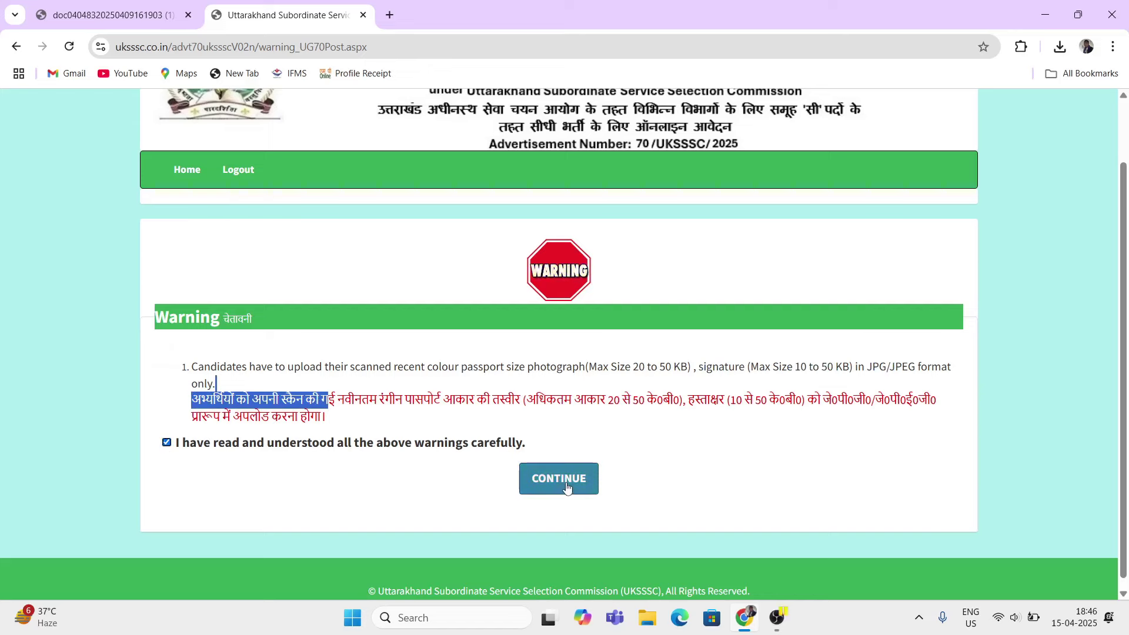
scroll(594, 445, down, 2)
scroll(448, 473, up, 3)
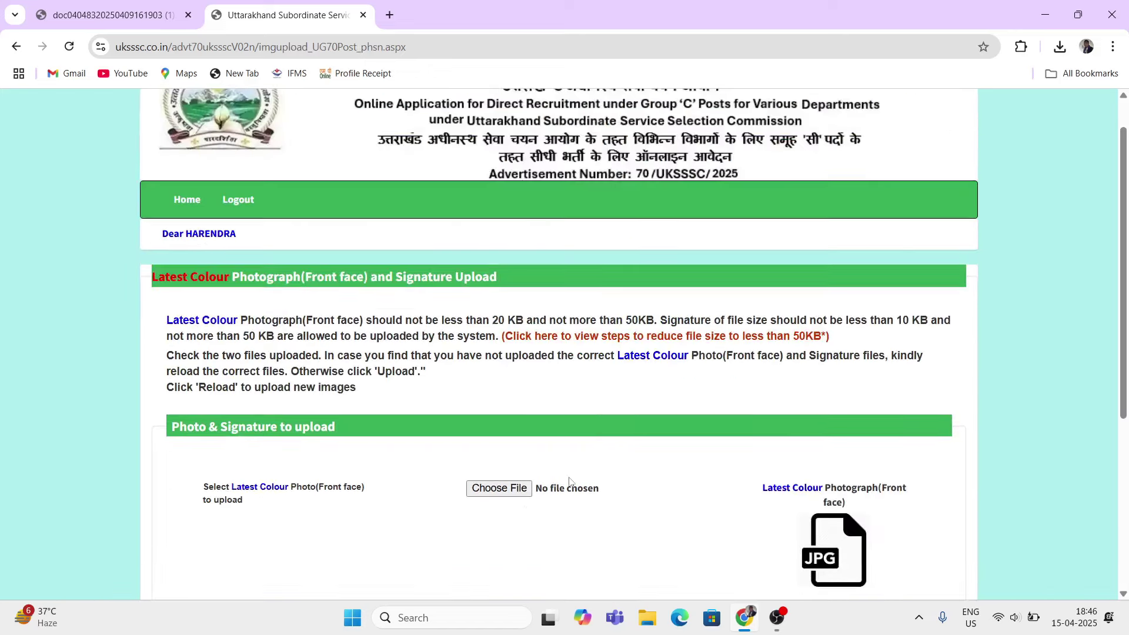
Step: Attach app.jpg from Downloads as the front-face colour photograph
scroll(573, 482, down, 1)
scroll(405, 452, down, 3)
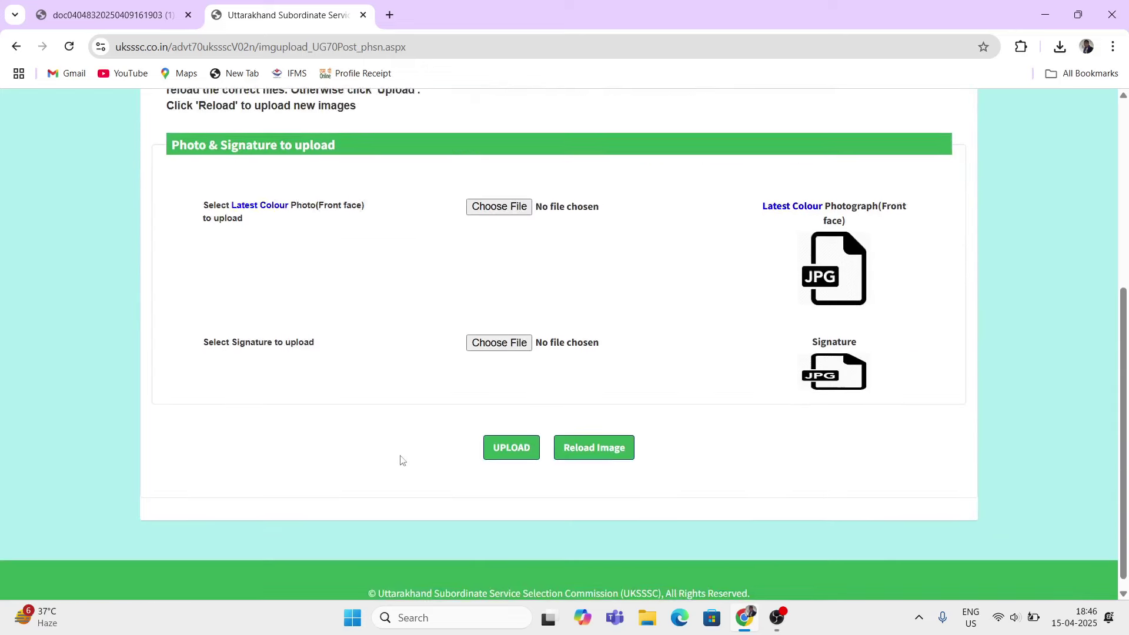
scroll(588, 235, up, 3)
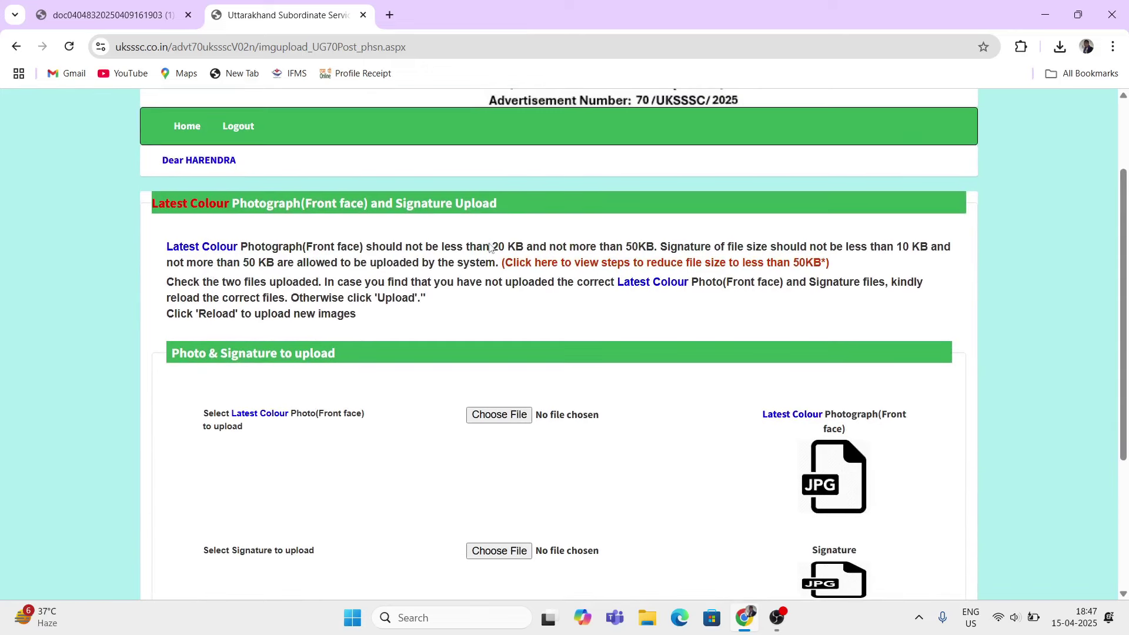
drag(491, 245, 640, 240)
click(498, 417)
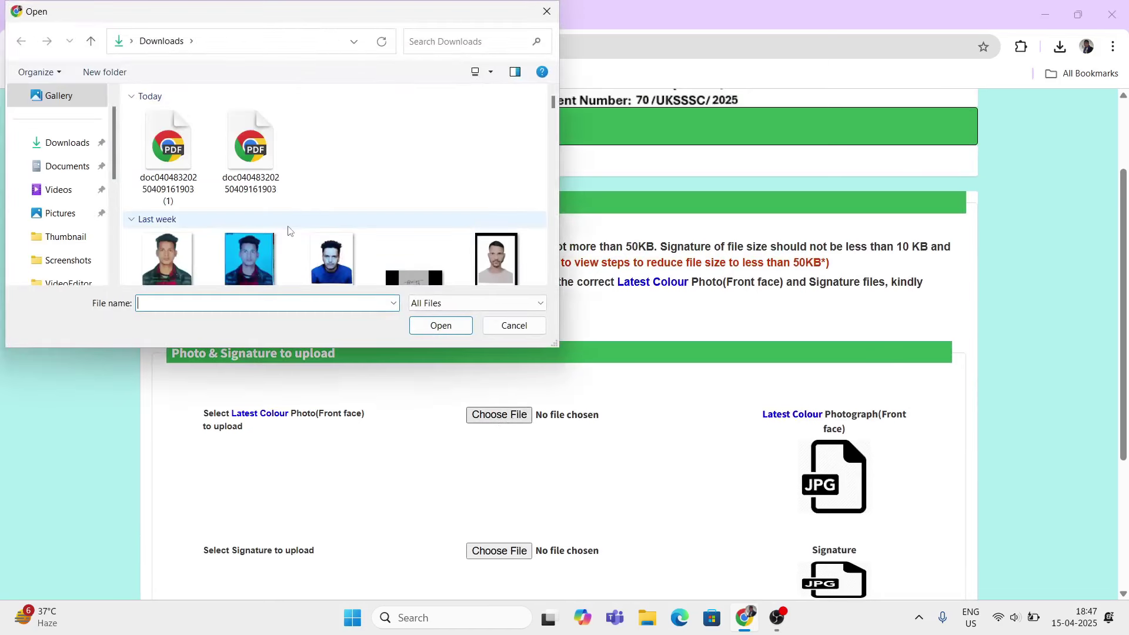
scroll(291, 231, down, 2)
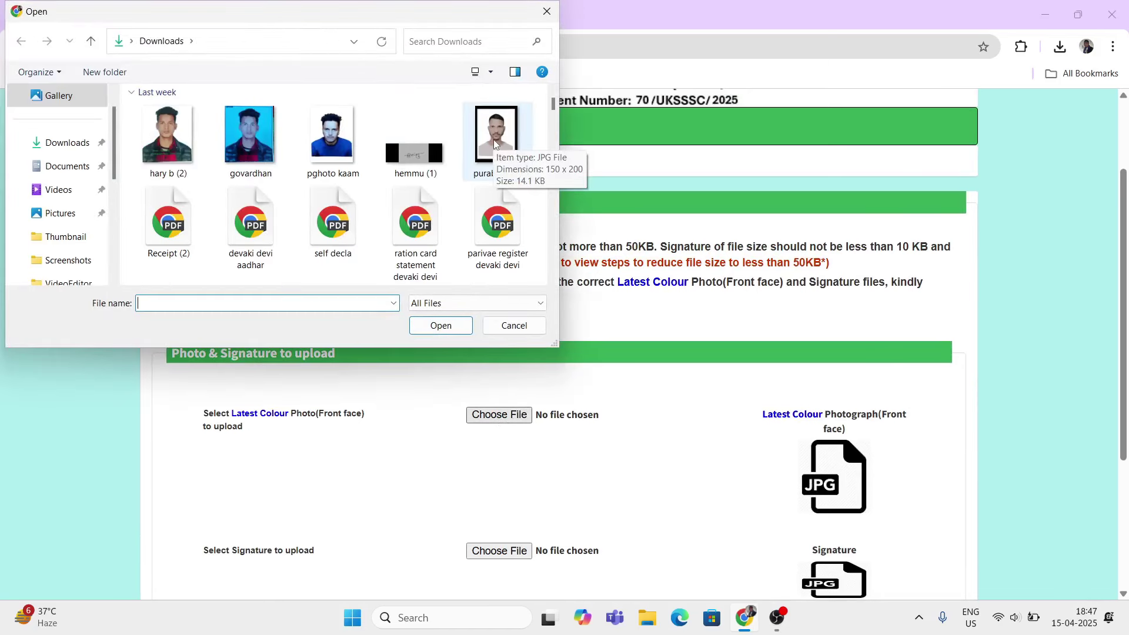
scroll(332, 171, down, 3)
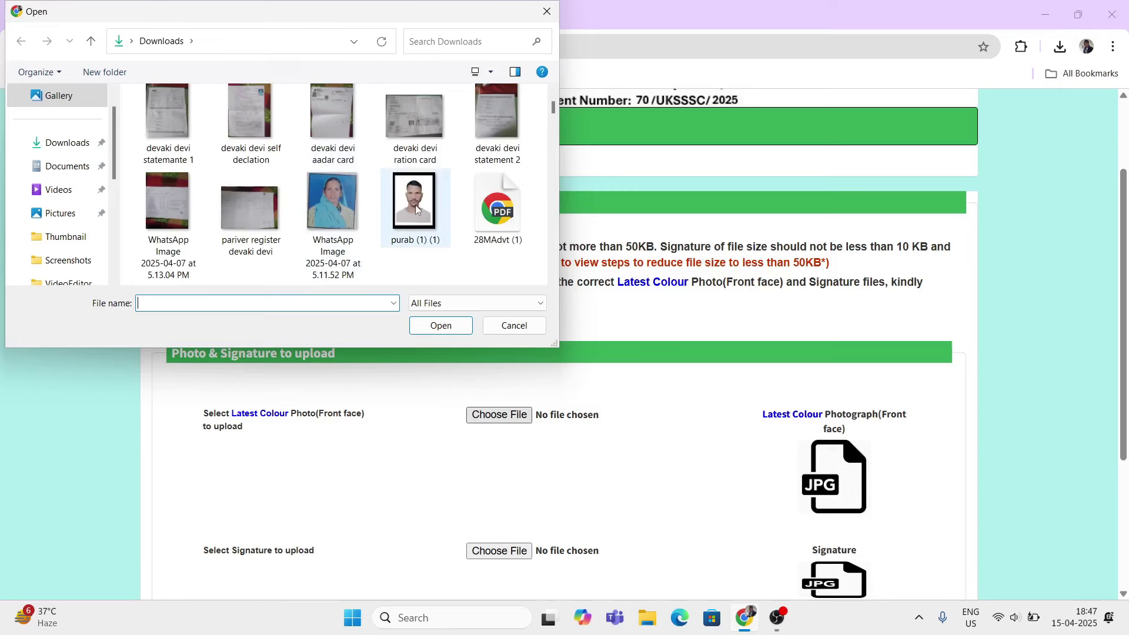
scroll(413, 219, down, 2)
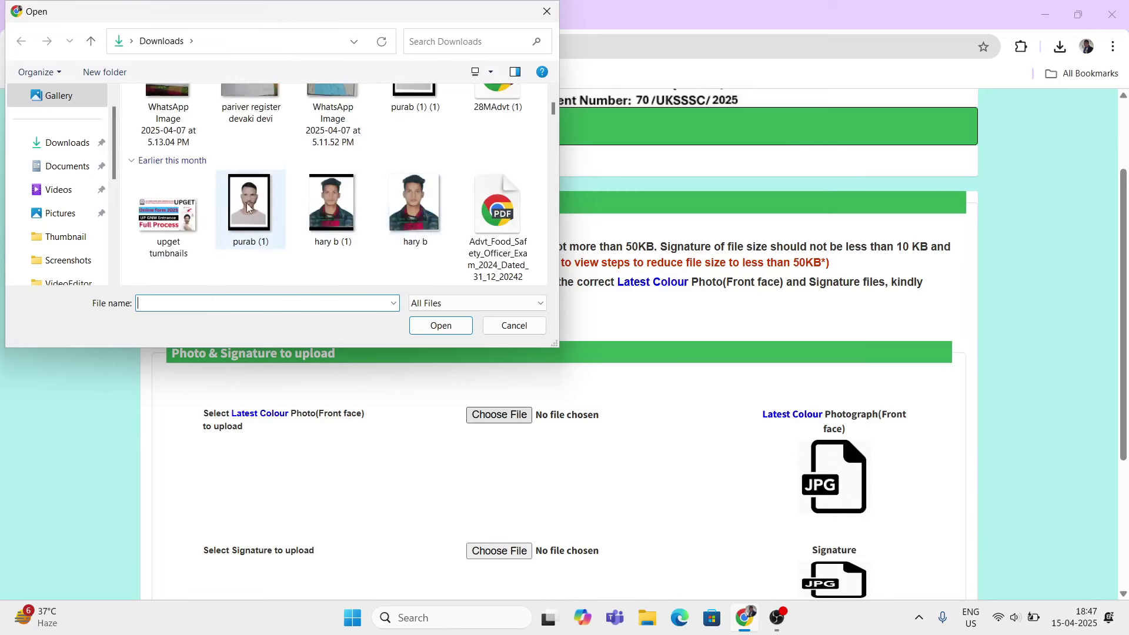
scroll(247, 206, down, 6)
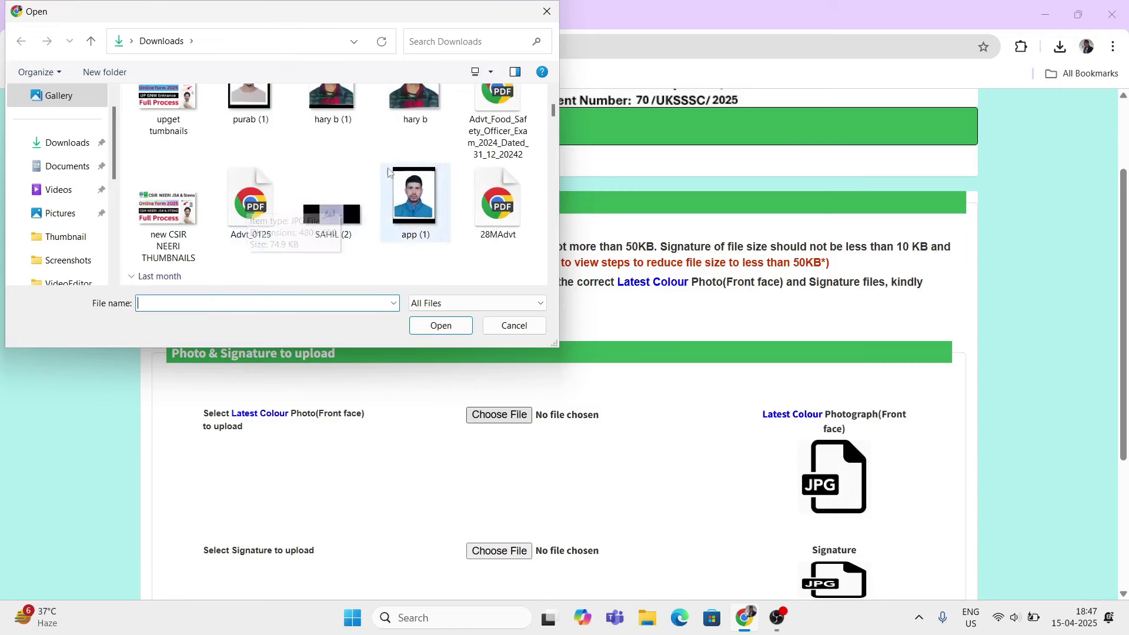
scroll(335, 201, up, 2)
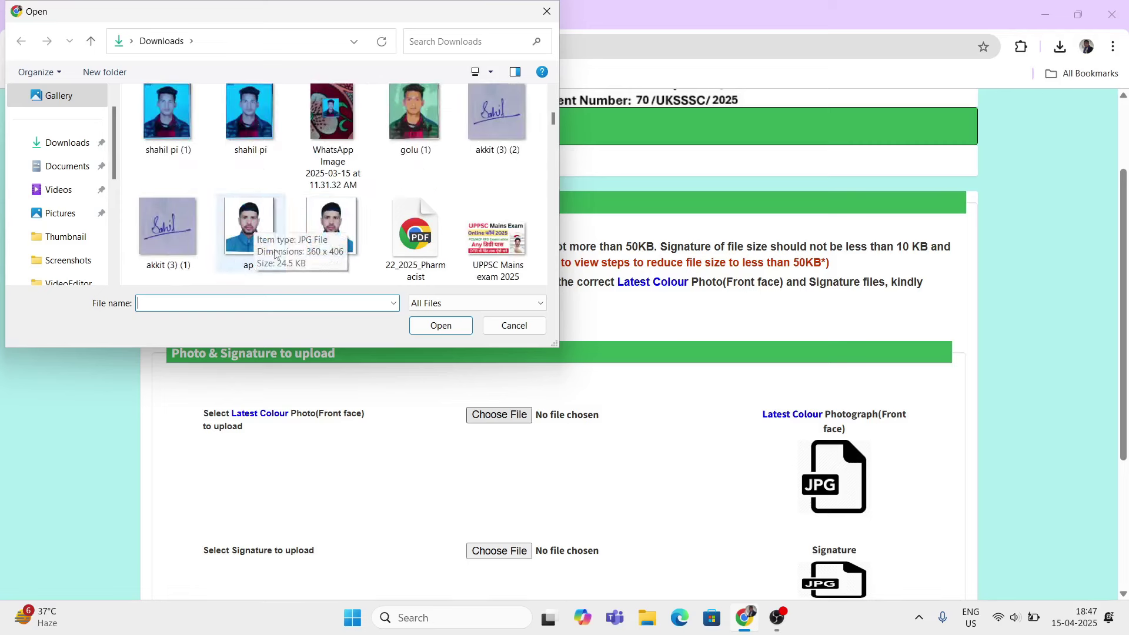
click(252, 222)
click(419, 324)
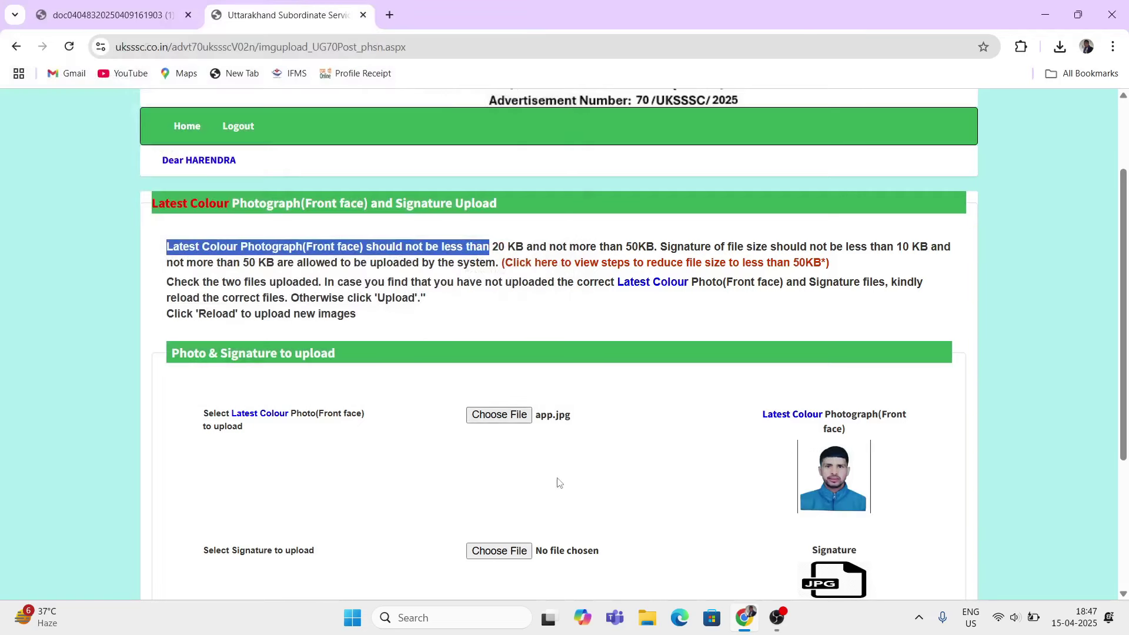
scroll(559, 480, down, 3)
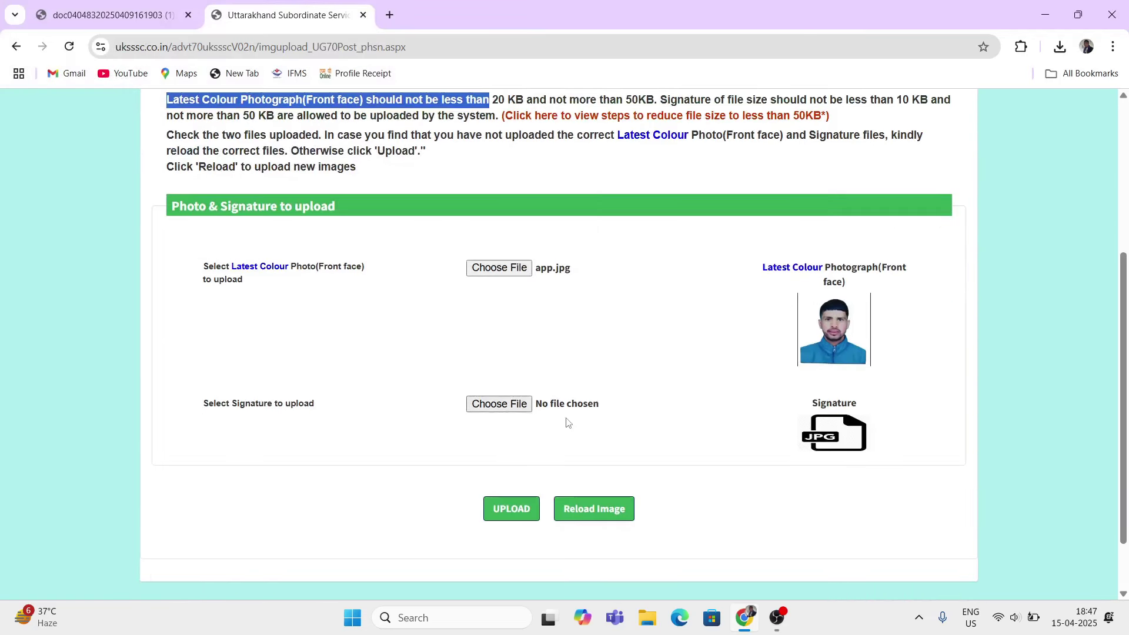
scroll(770, 323, up, 1)
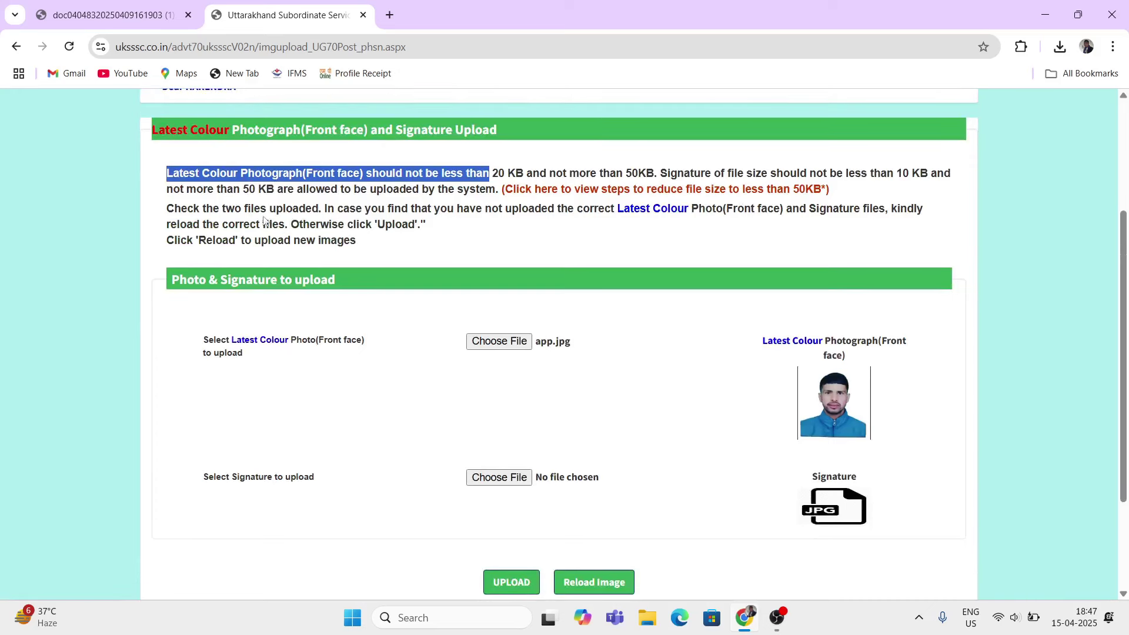
Step: Try akkit (3) (1) as the signature and dismiss the invalid-file warning
click(503, 480)
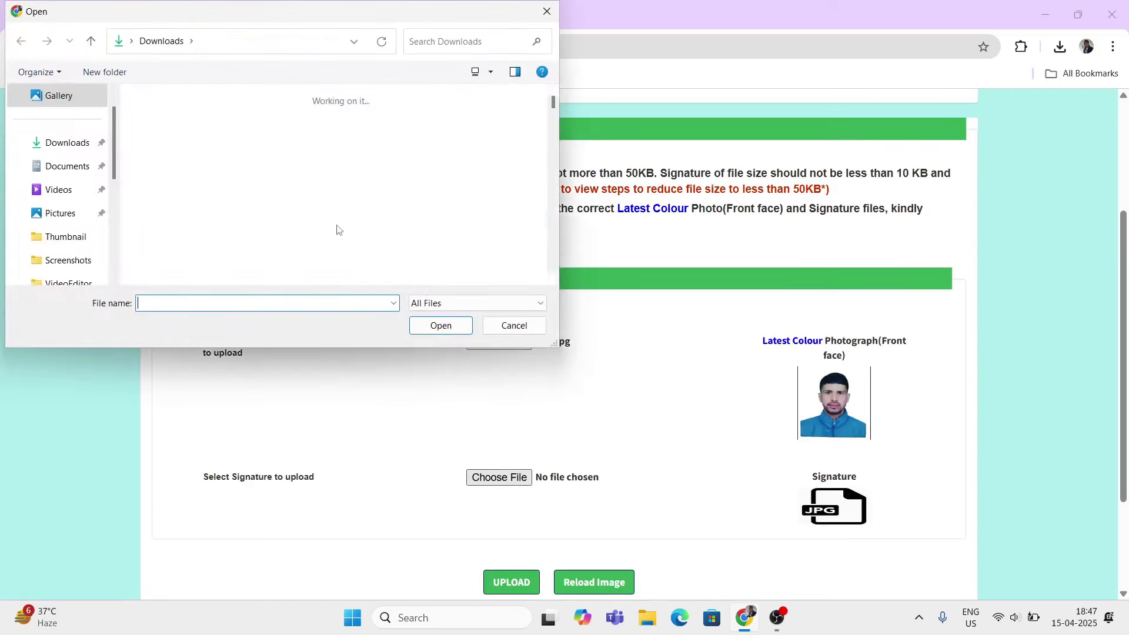
scroll(320, 218, down, 5)
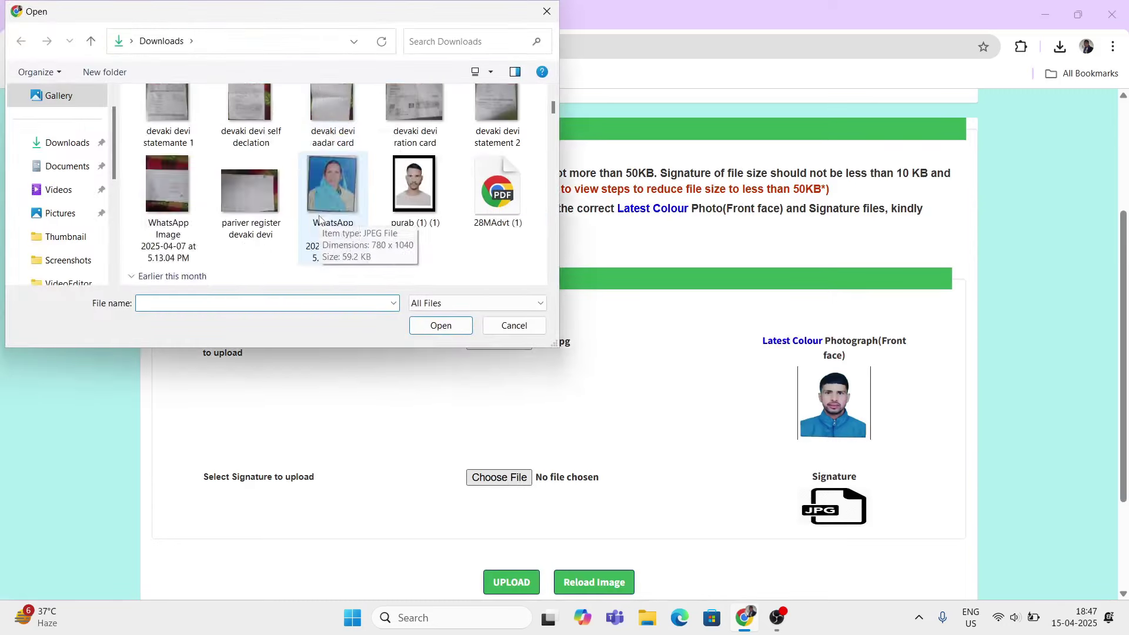
scroll(319, 219, down, 8)
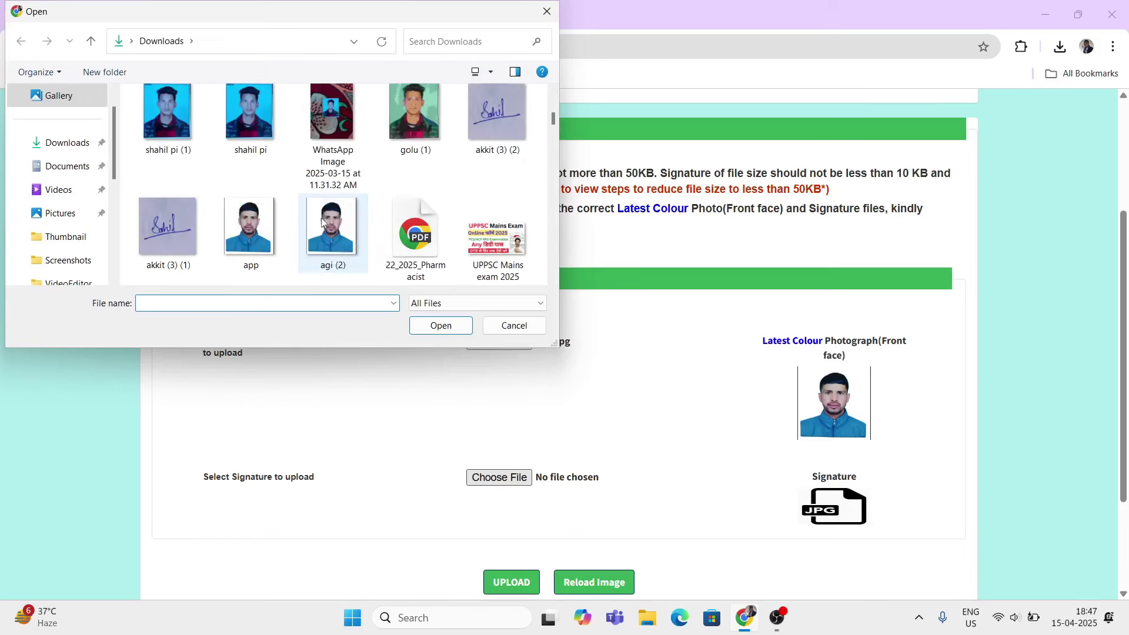
click(179, 217)
click(449, 328)
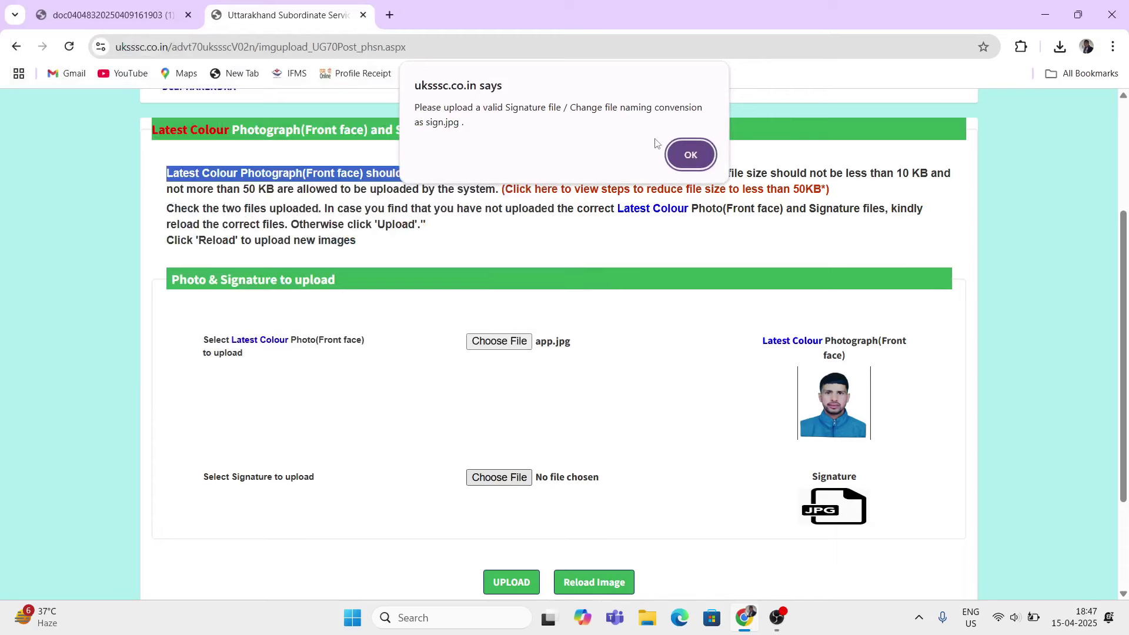
click(682, 168)
Step: Attach hemmu.jpg as the signature and upload both images
click(511, 479)
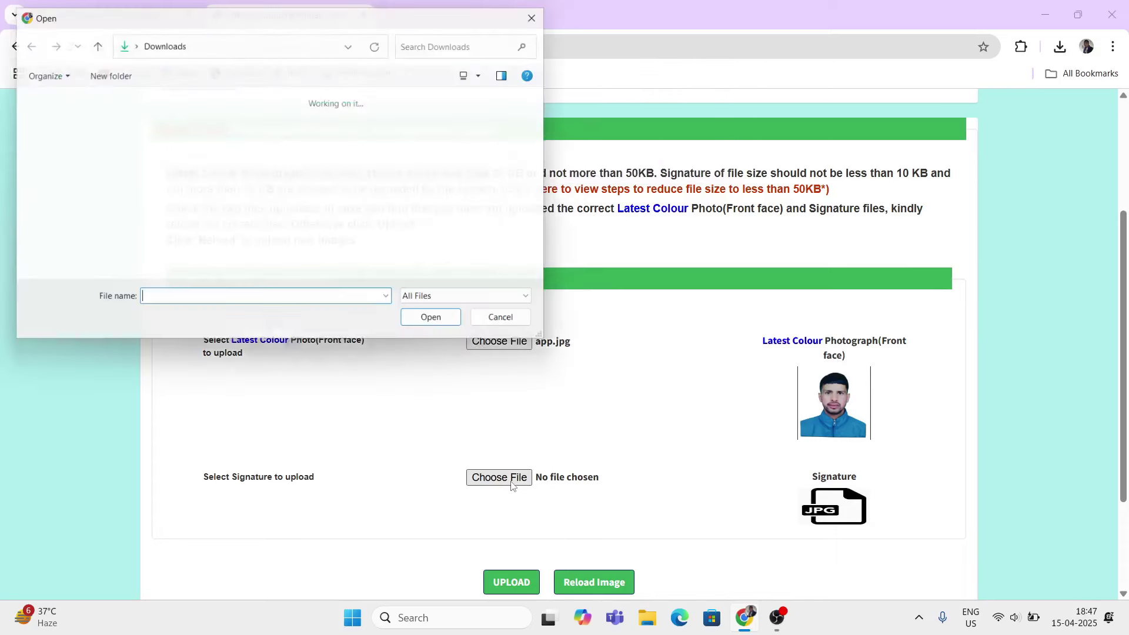
scroll(337, 219, down, 15)
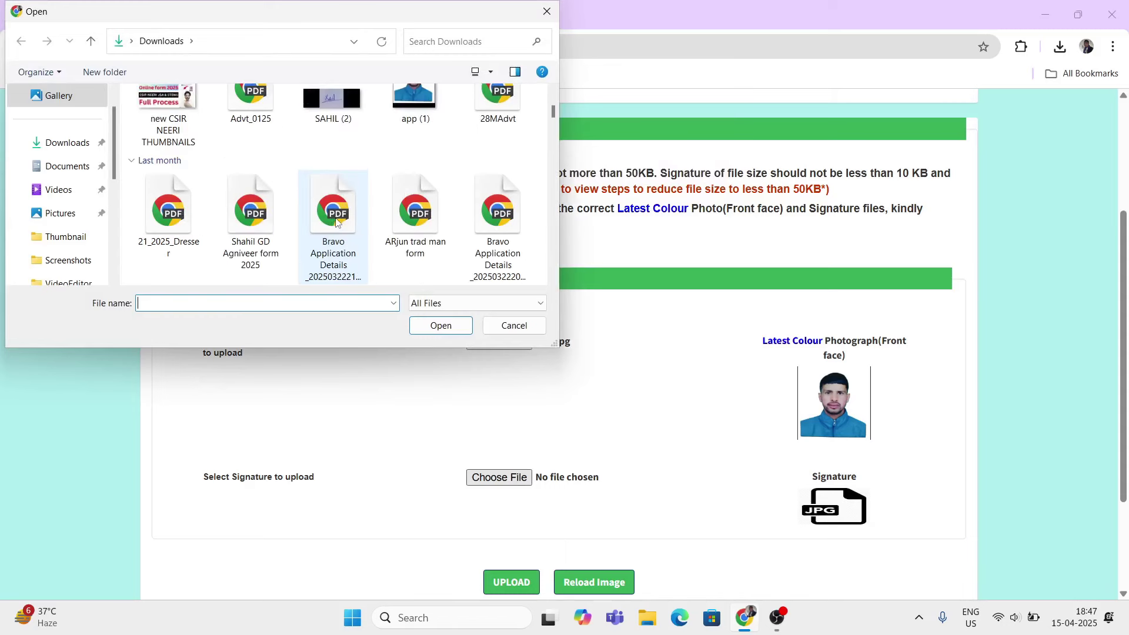
scroll(335, 221, down, 3)
scroll(334, 220, up, 4)
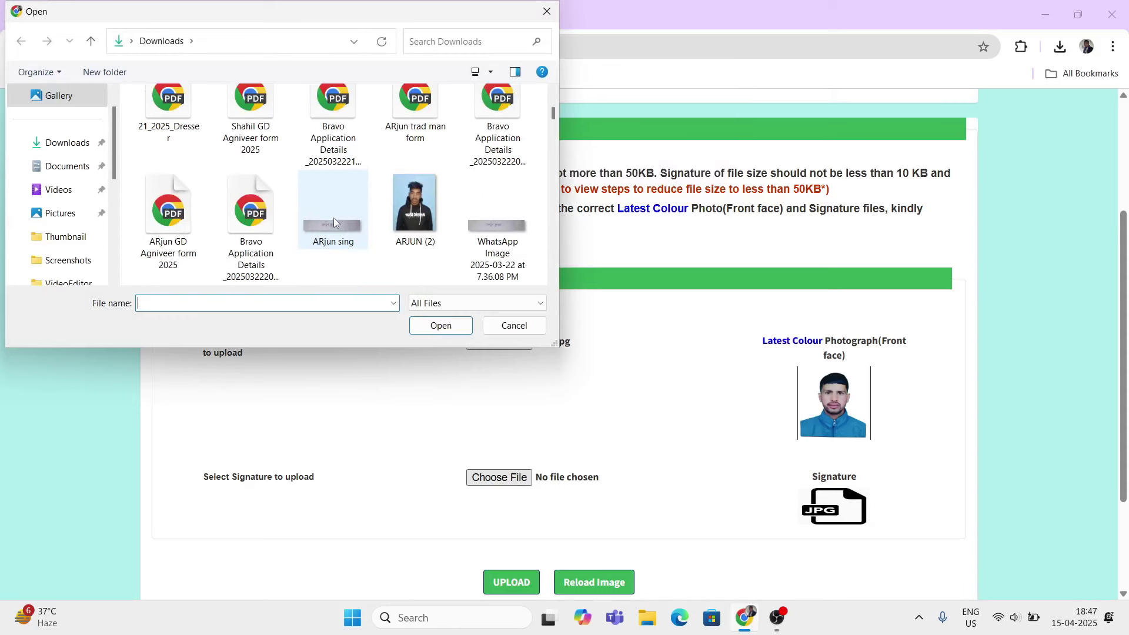
scroll(333, 219, down, 2)
scroll(333, 221, down, 5)
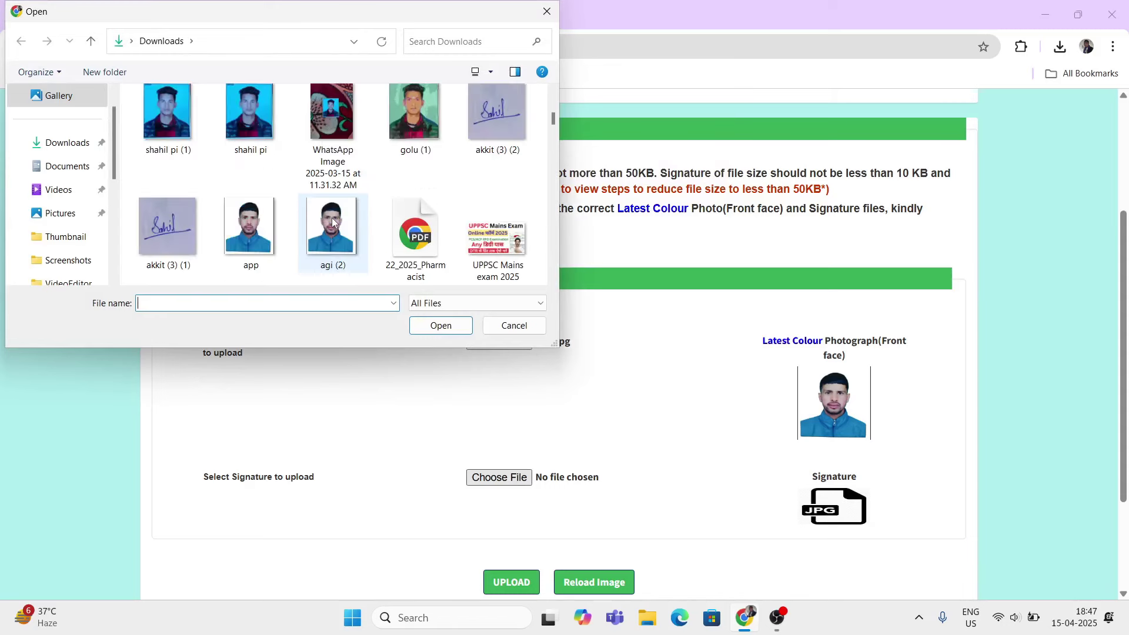
scroll(333, 218, down, 4)
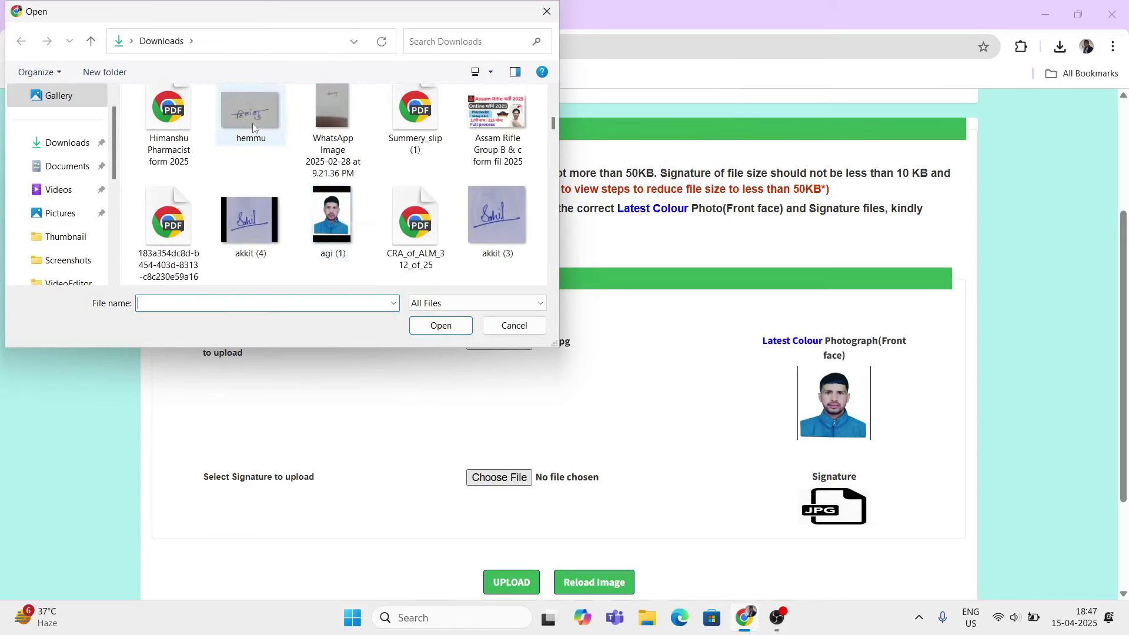
click(252, 119)
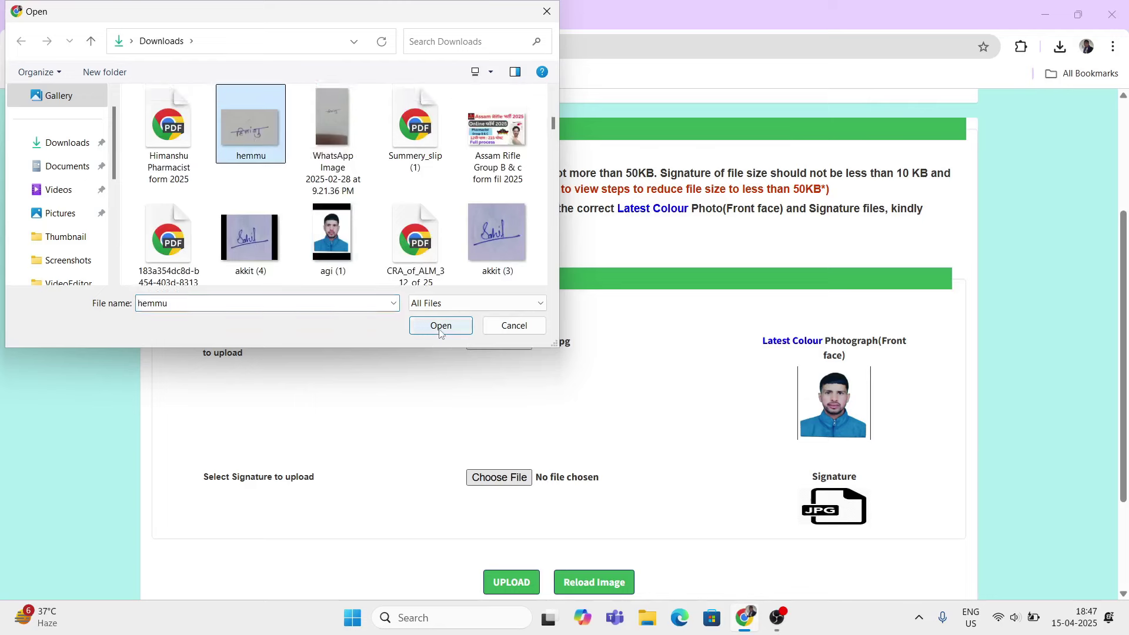
click(441, 326)
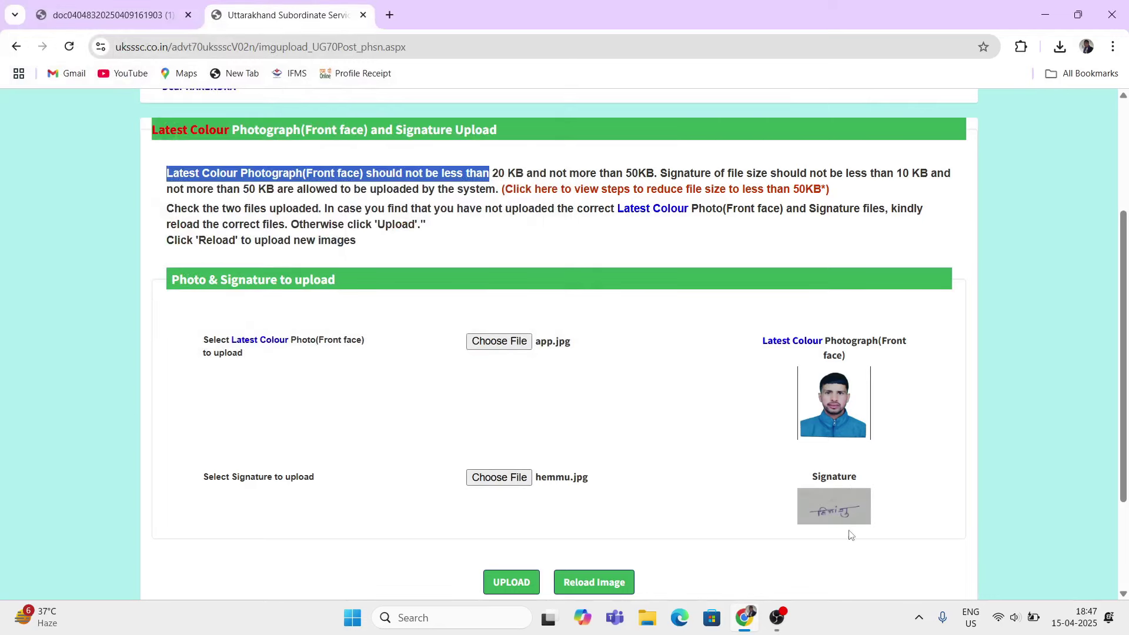
scroll(850, 534, down, 3)
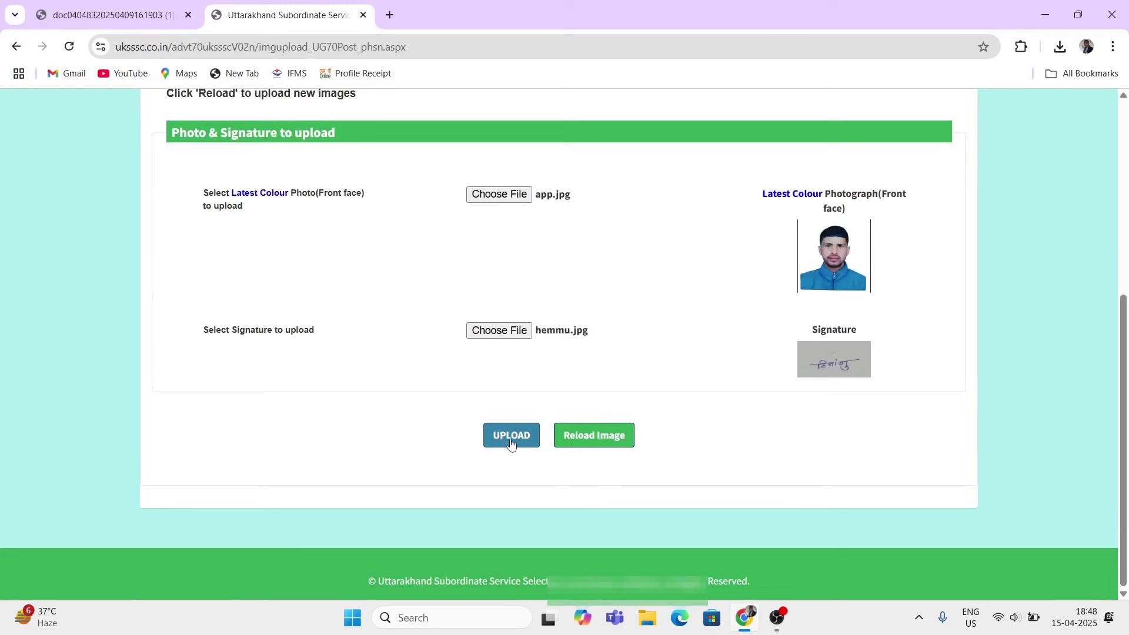
click(510, 444)
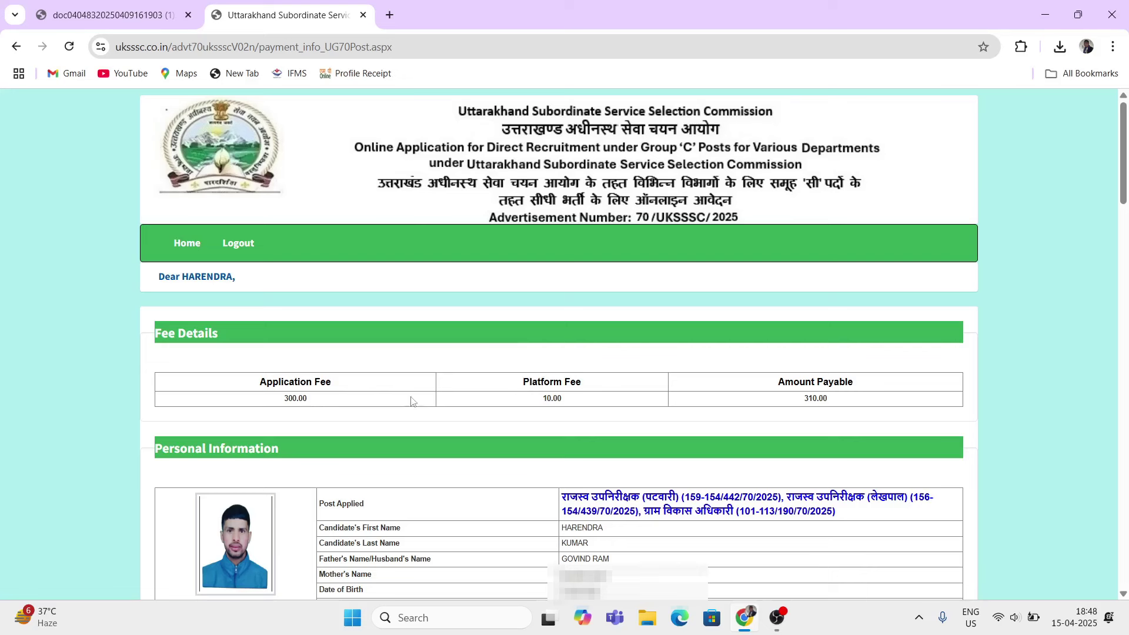
Step: Review the application fee and the posts applied for on the fee details page
drag(151, 334, 510, 385)
click(409, 415)
click(599, 424)
drag(318, 504, 435, 510)
drag(558, 494, 849, 527)
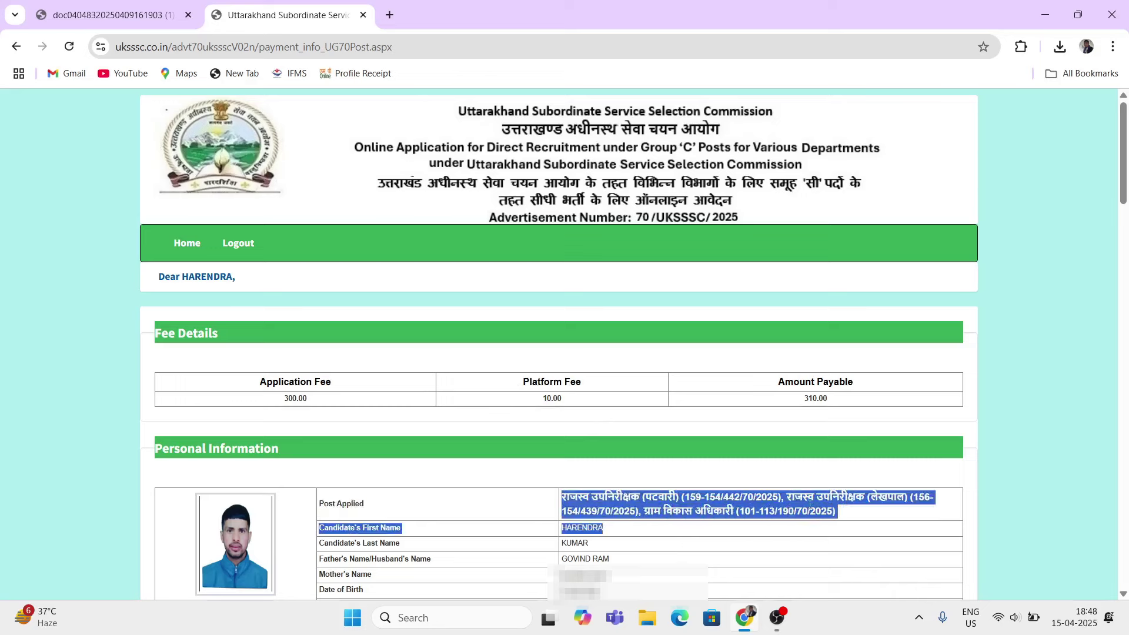
click(718, 468)
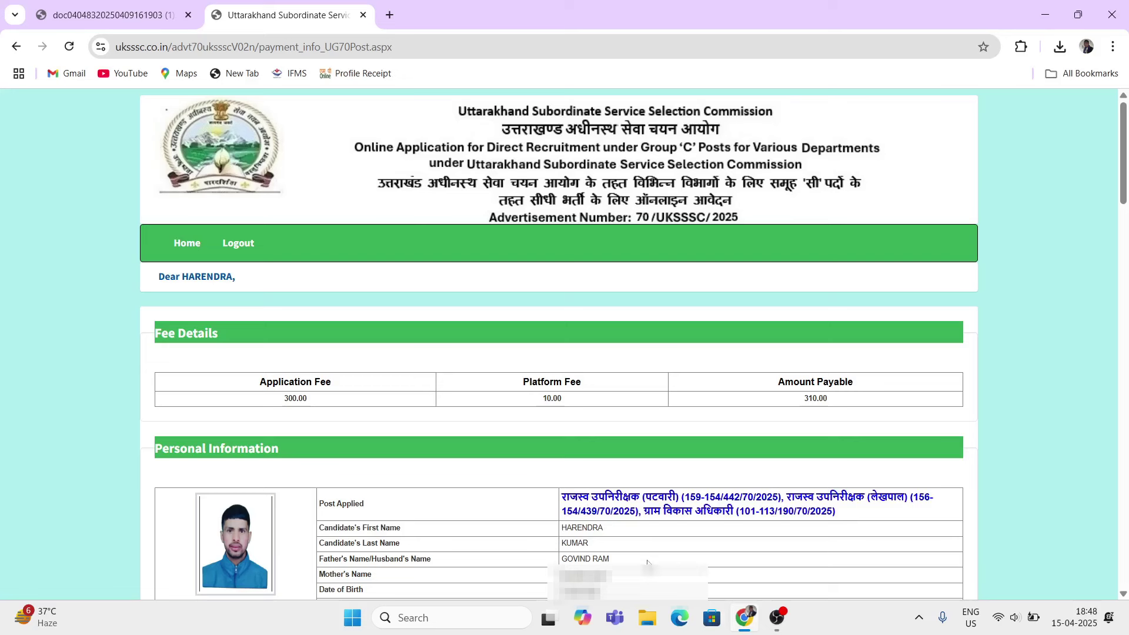
Step: Jump to the bottom and tick the declaration statement
key(End)
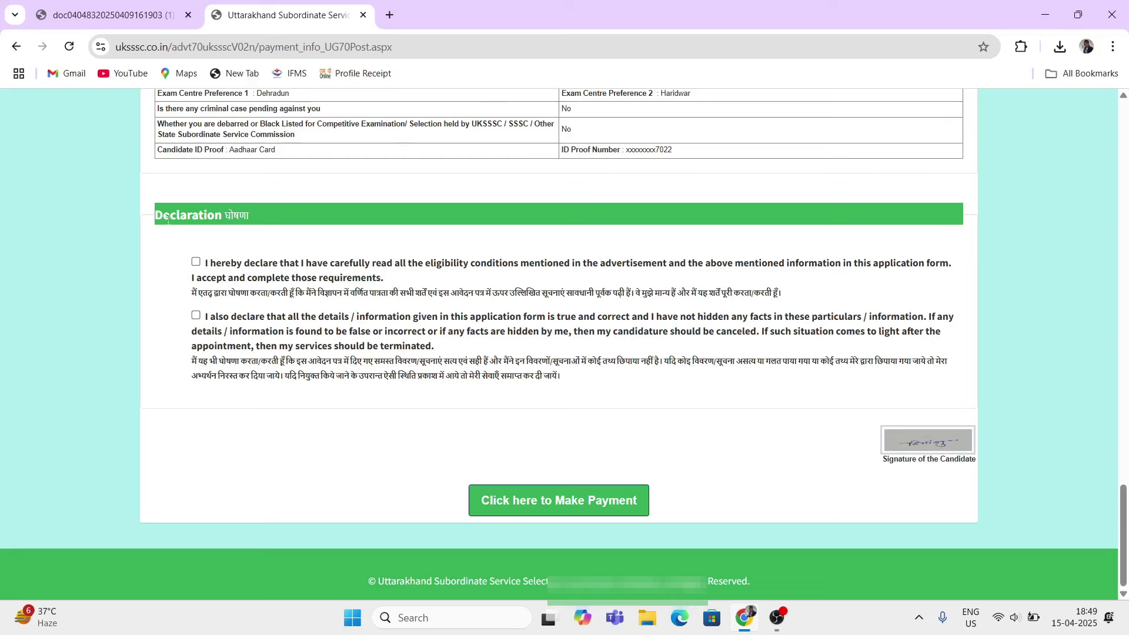
drag(155, 217, 198, 217)
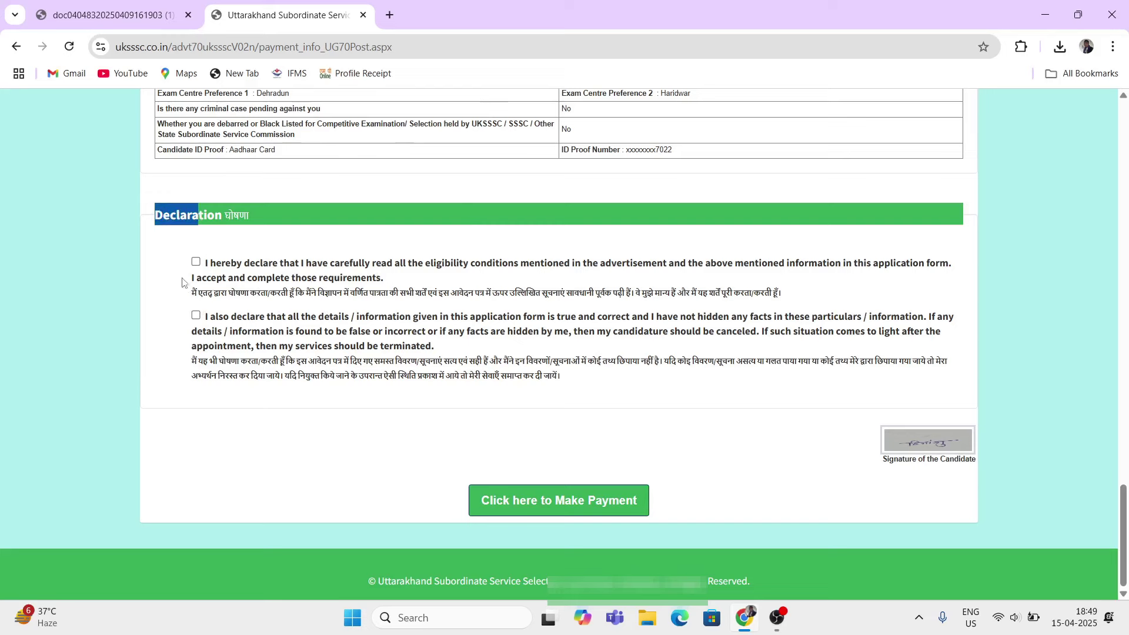
click(196, 263)
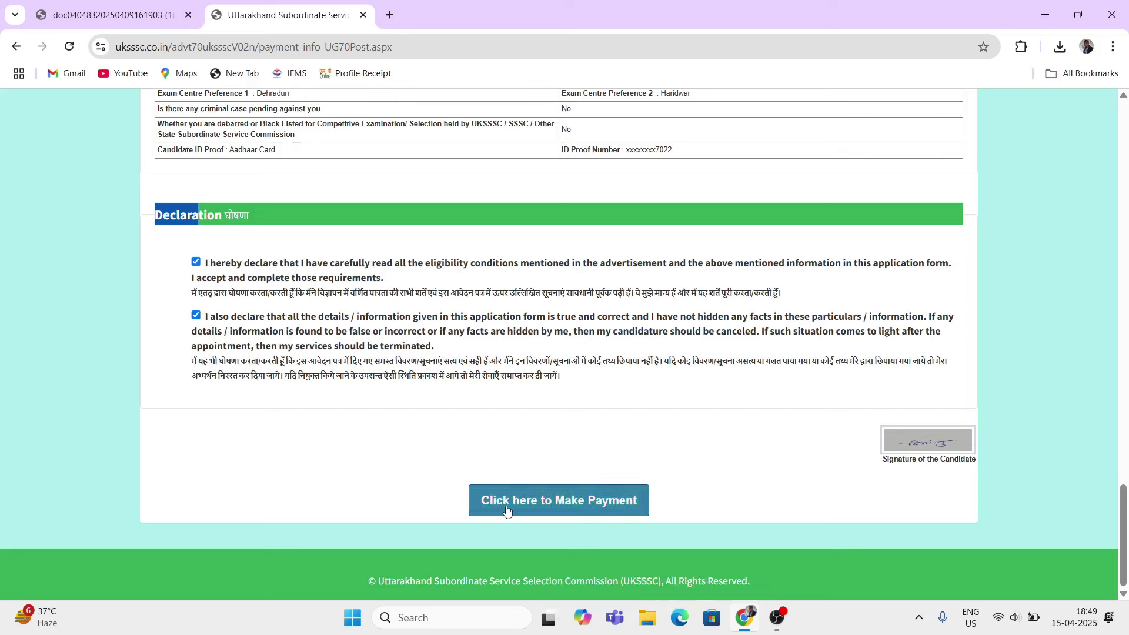
Step: Proceed through payment confirmation to the CCAvenue gateway showing INR 310.00 payable
click(609, 505)
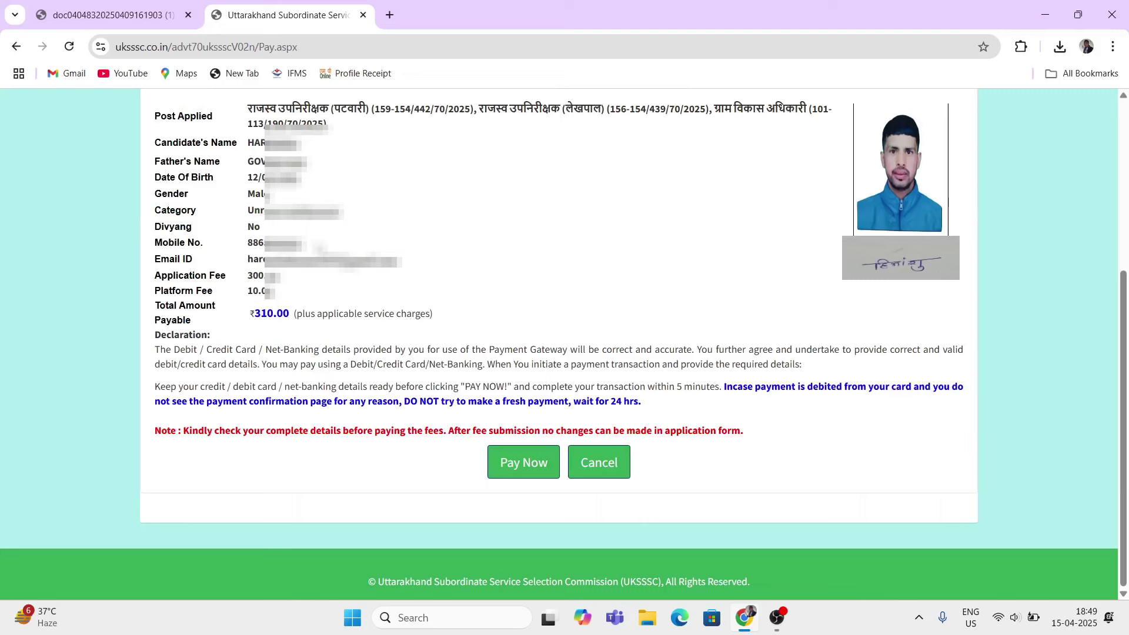
click(527, 471)
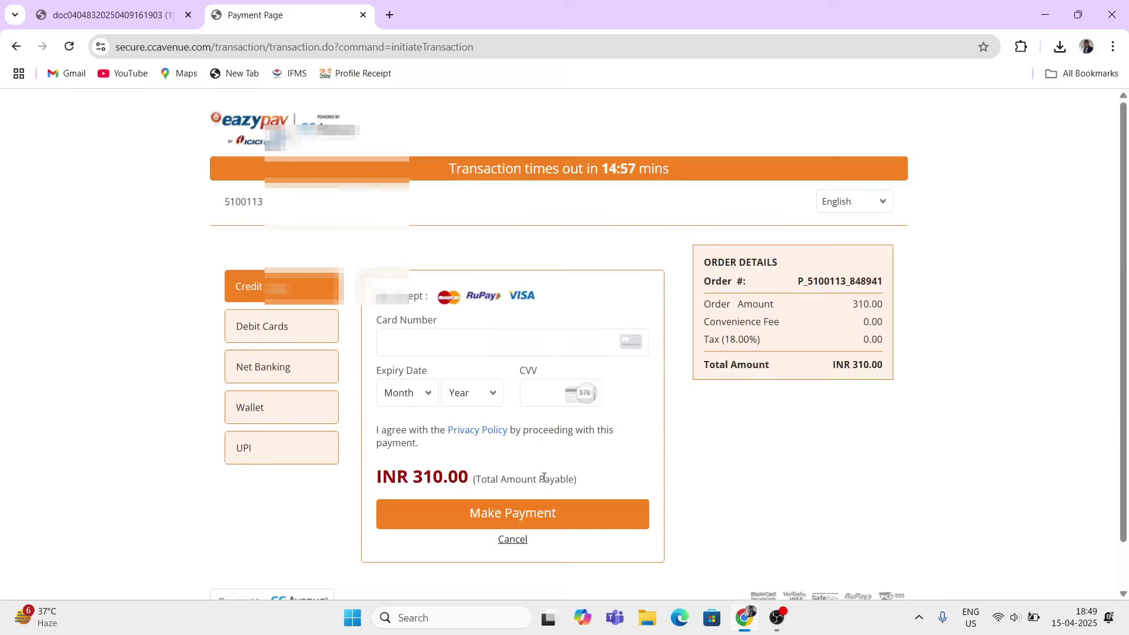